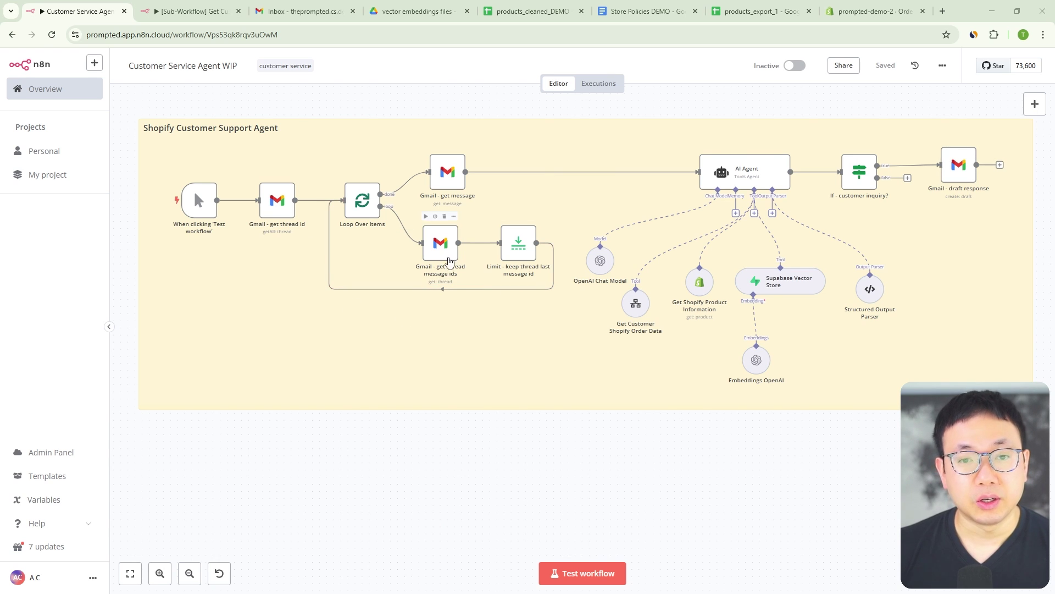
Step: Review the Shopify customer support agent's nodes and examine the Get Customer Shopify Order Data sub-workflow behind its order data tool
{"action": "mouse_move", "coordinate": [761, 168]}
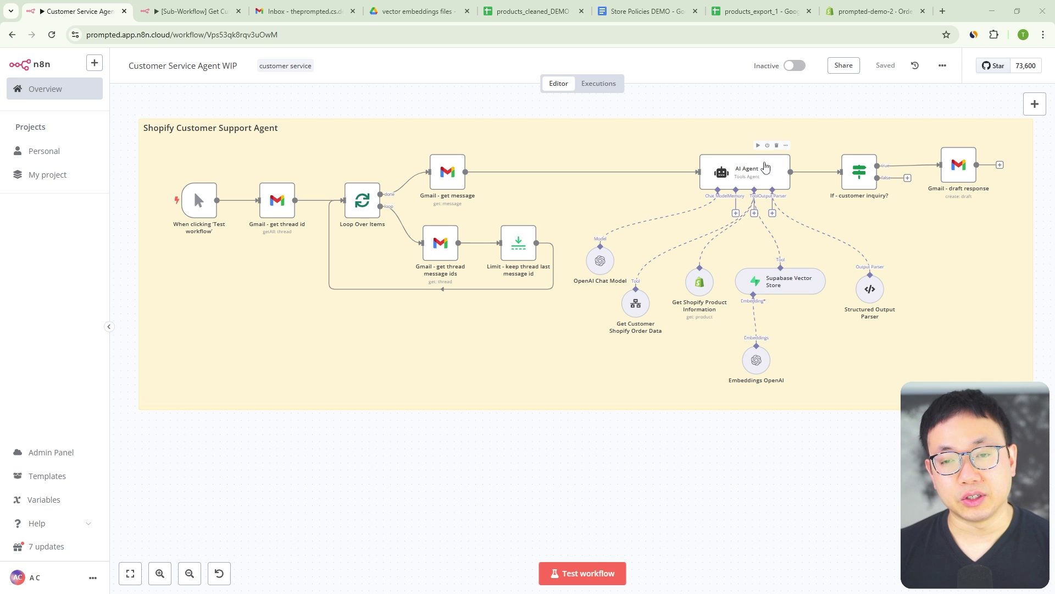
{"action": "mouse_move", "coordinate": [599, 264]}
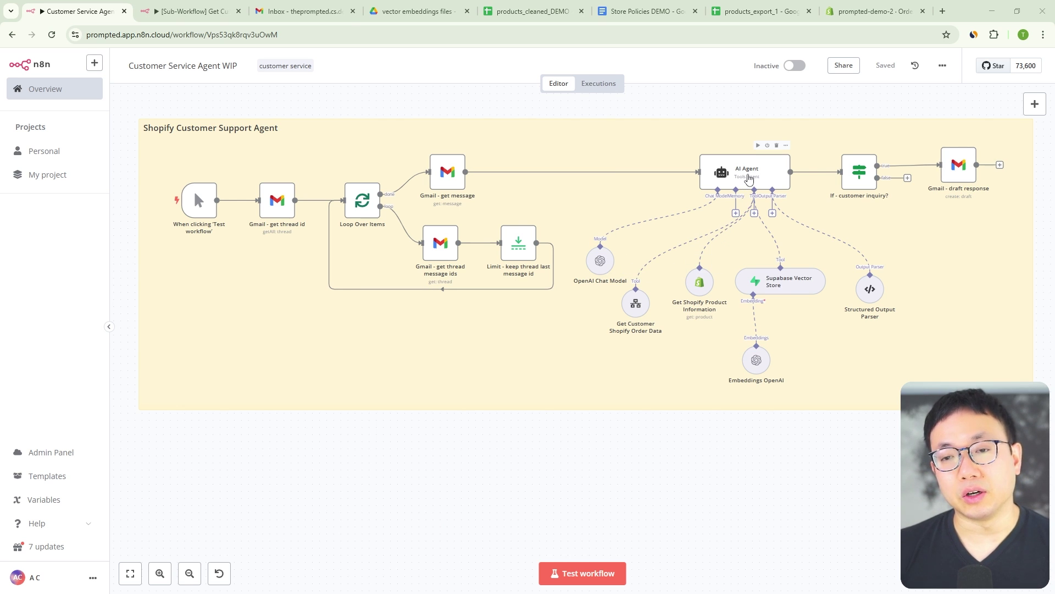
{"action": "mouse_move", "coordinate": [715, 267]}
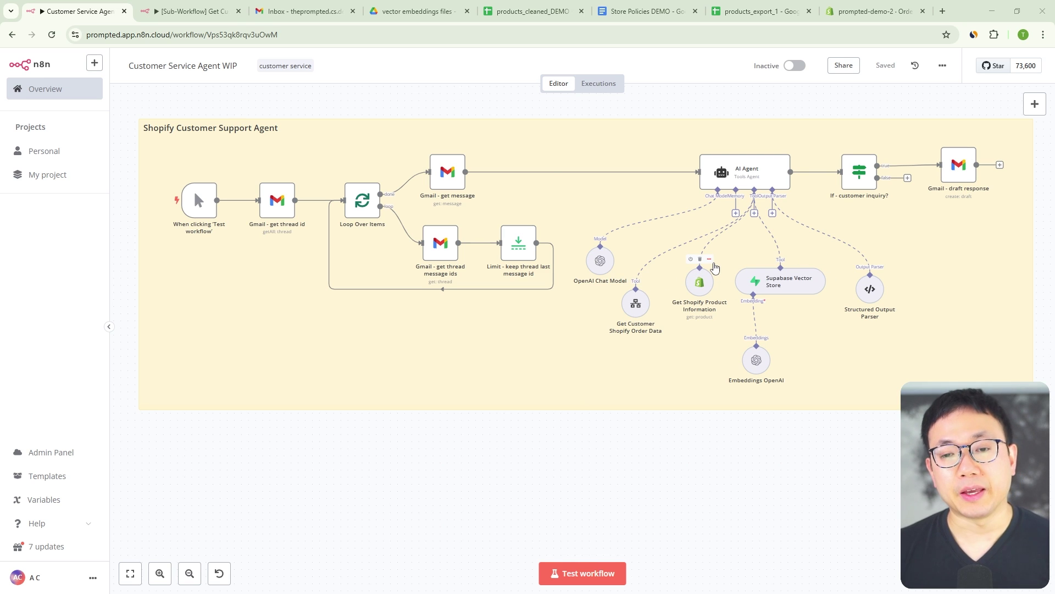
{"action": "mouse_move", "coordinate": [631, 309]}
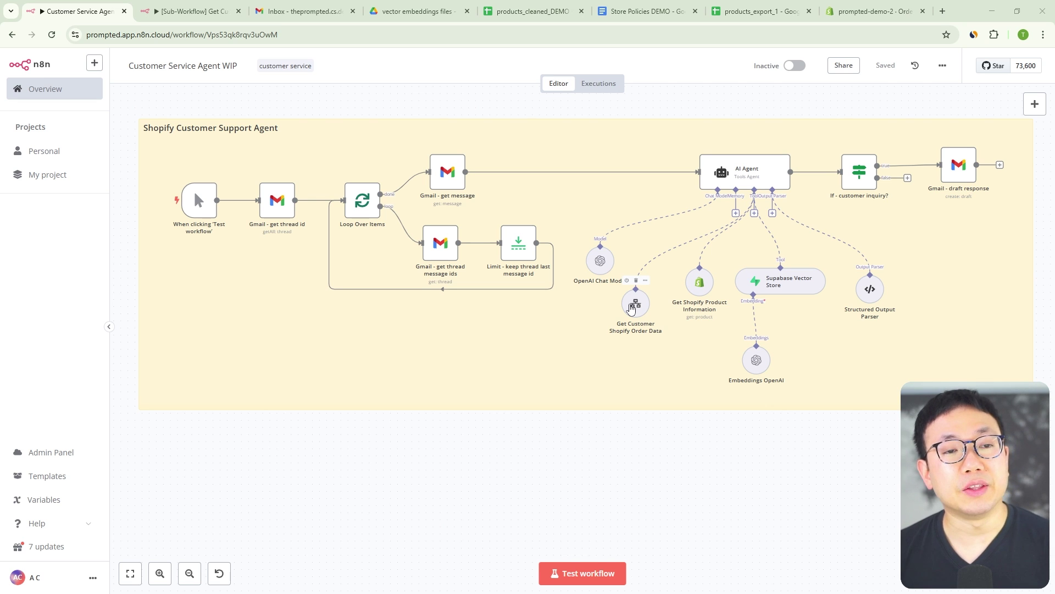
{"action": "left_click", "coordinate": [192, 11]}
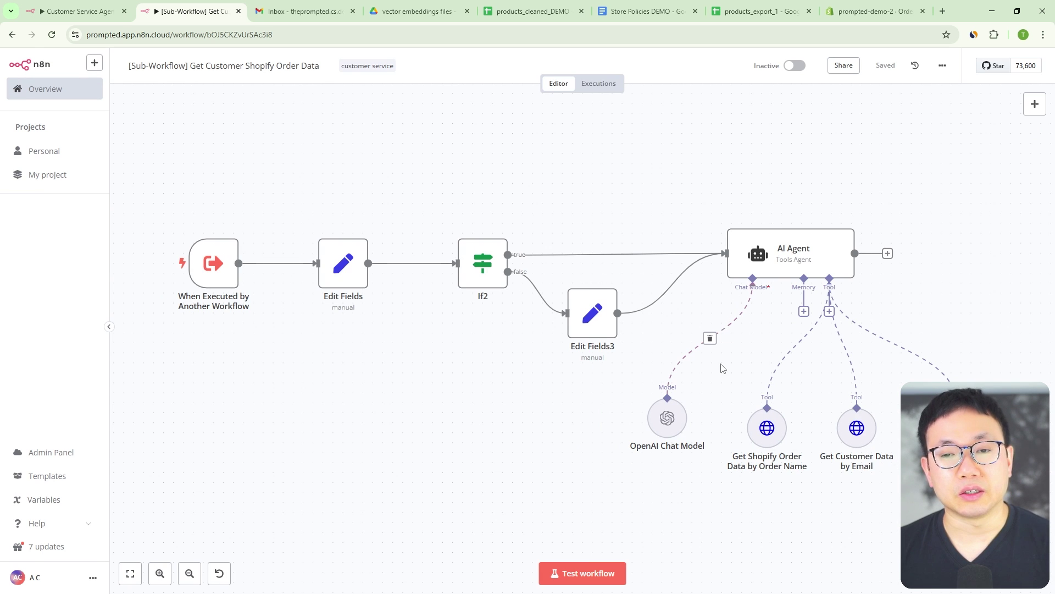
{"action": "scroll", "coordinate": [572, 410], "scroll_direction": "down", "scroll_amount": 4}
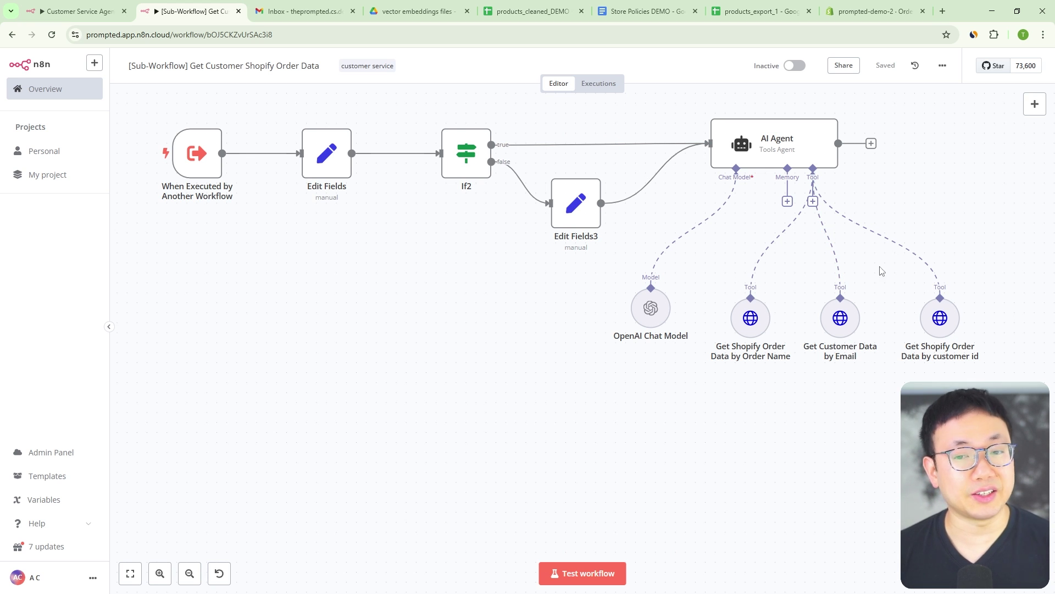
{"action": "left_click", "coordinate": [102, 15]}
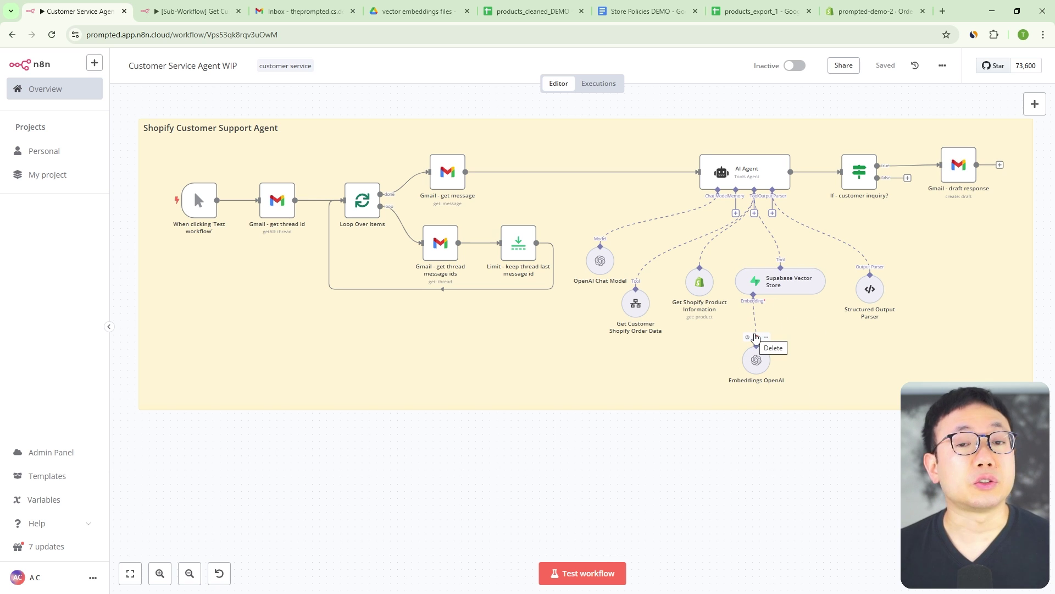
Step: Switch to the Store Policies DEMO document in Google Docs and read its sections from Overview through Initiating a Return
{"action": "left_click", "coordinate": [626, 12]}
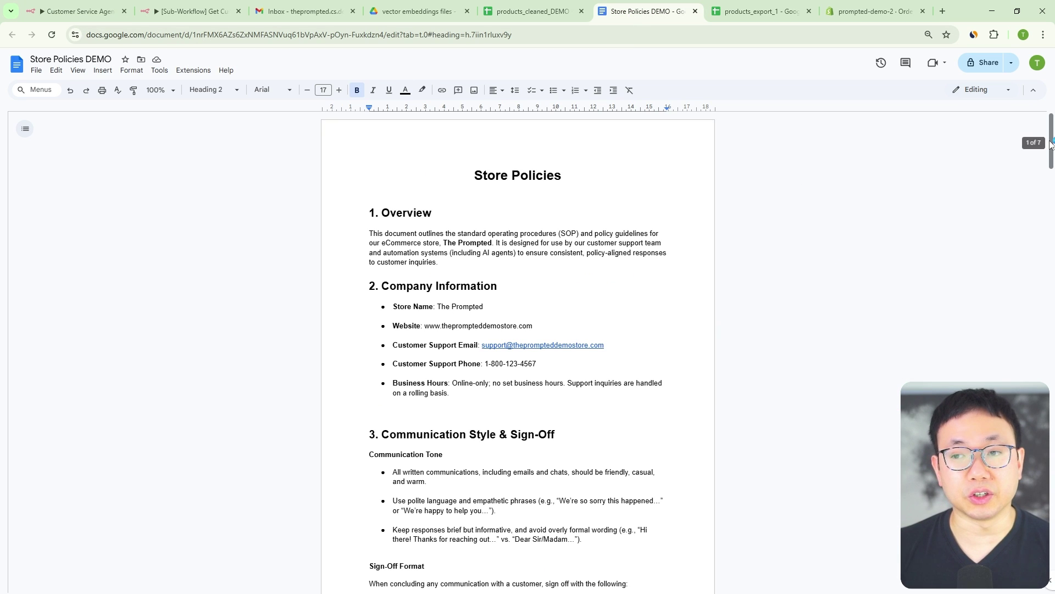
{"action": "left_click_drag", "start_coordinate": [1050, 142], "coordinate": [1051, 152]}
{"action": "scroll", "coordinate": [532, 236], "scroll_direction": "down", "scroll_amount": 3}
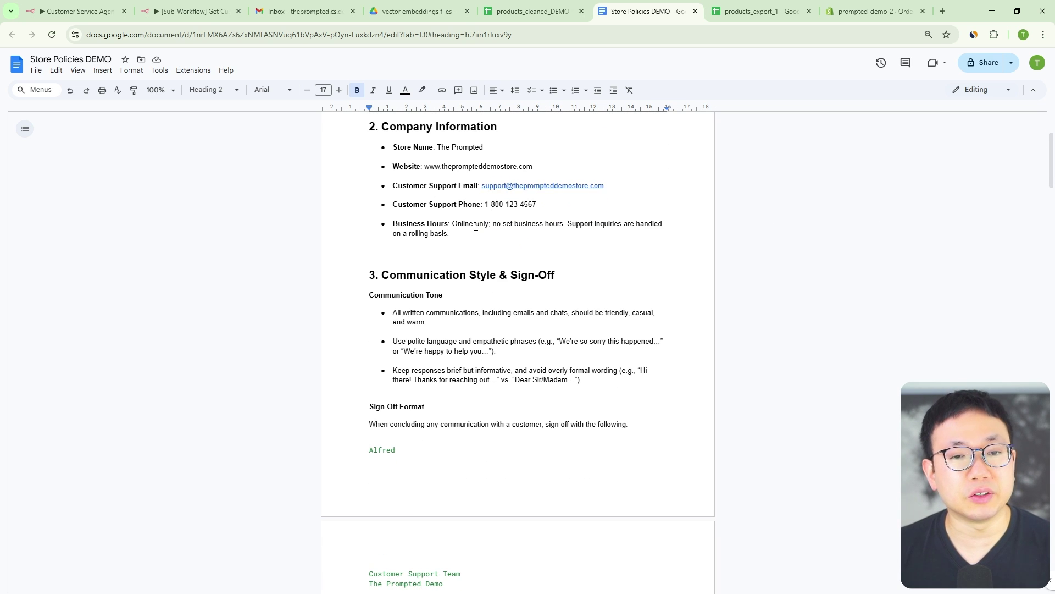
{"action": "scroll", "coordinate": [476, 227], "scroll_direction": "down", "scroll_amount": 5}
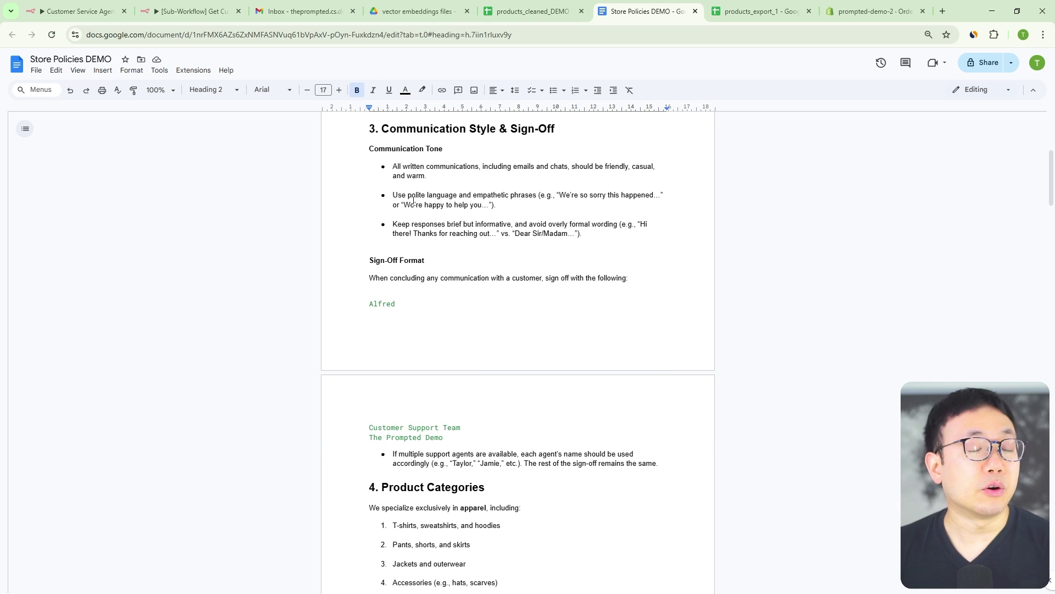
{"action": "scroll", "coordinate": [469, 179], "scroll_direction": "down", "scroll_amount": 14}
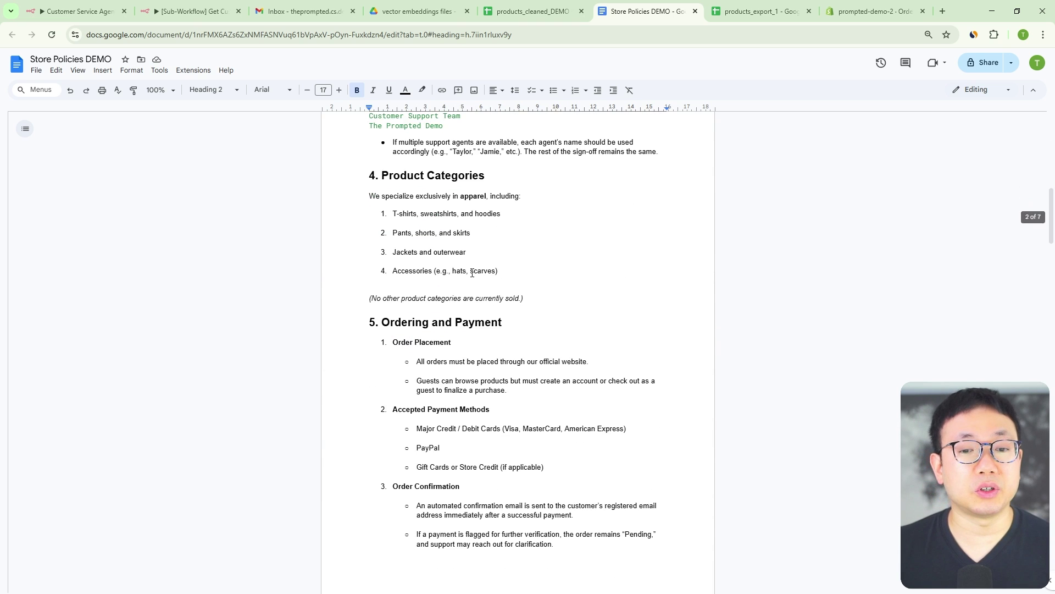
{"action": "scroll", "coordinate": [476, 282], "scroll_direction": "down", "scroll_amount": 13}
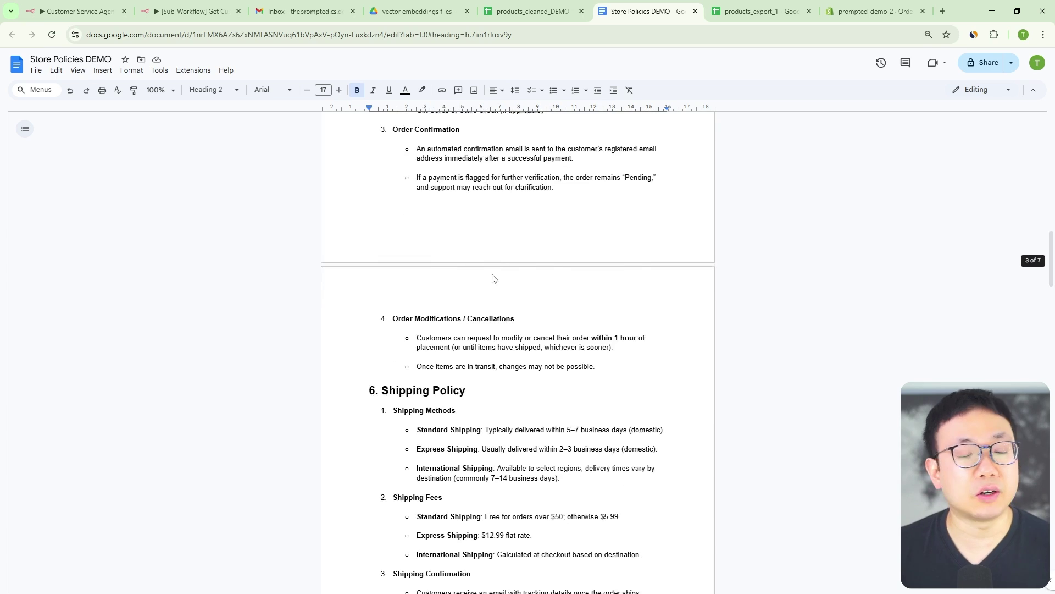
{"action": "scroll", "coordinate": [497, 274], "scroll_direction": "down", "scroll_amount": 20}
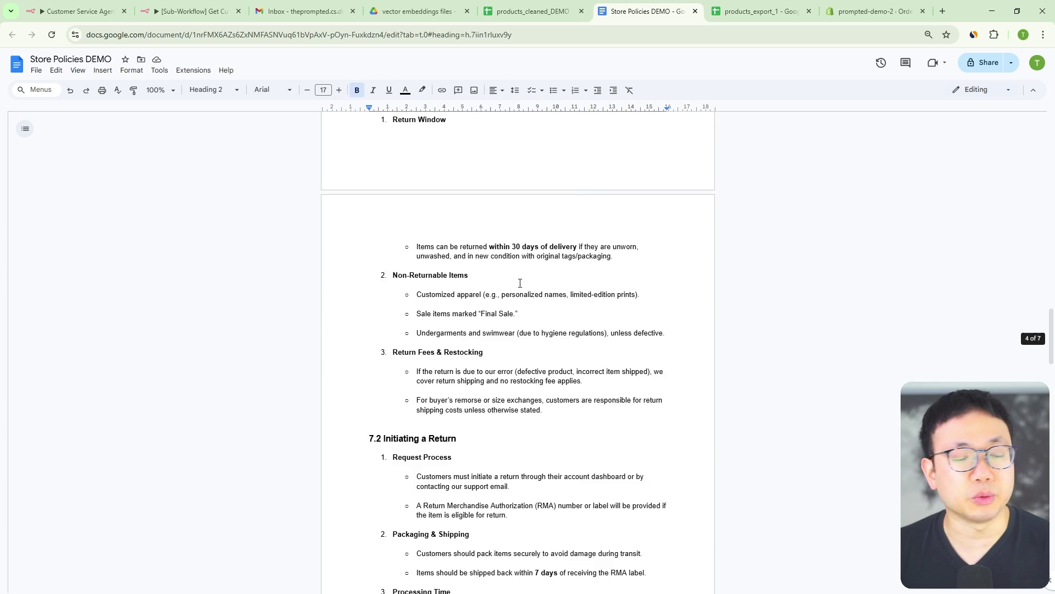
{"action": "scroll", "coordinate": [520, 283], "scroll_direction": "down", "scroll_amount": 4}
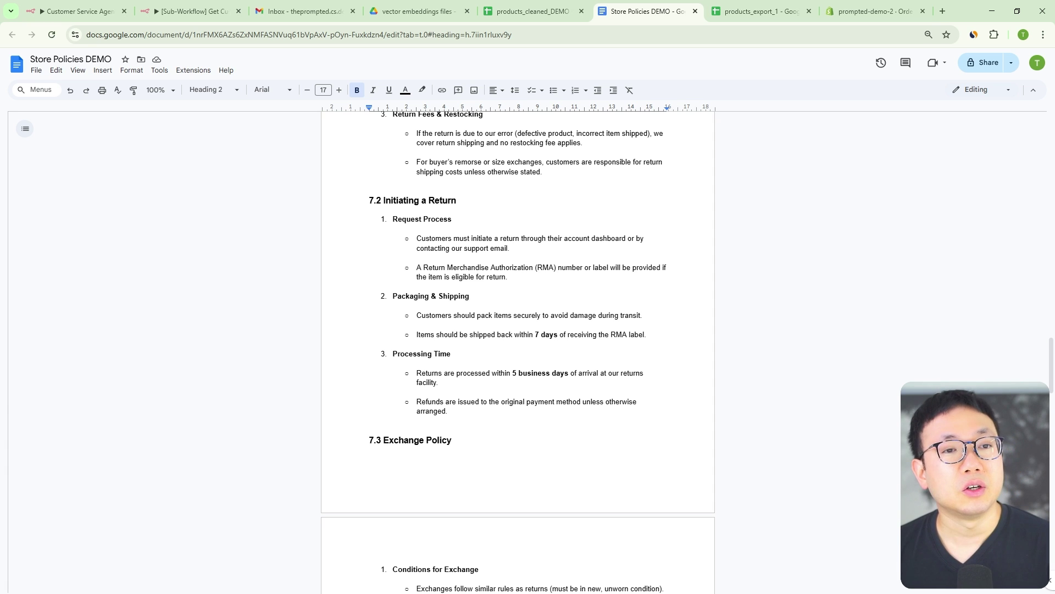
Step: Revisit the agent workflow's Supabase Vector Store and inspect product titles and descriptions in the products_cleaned_DEMO spreadsheet
{"action": "left_click", "coordinate": [91, 16]}
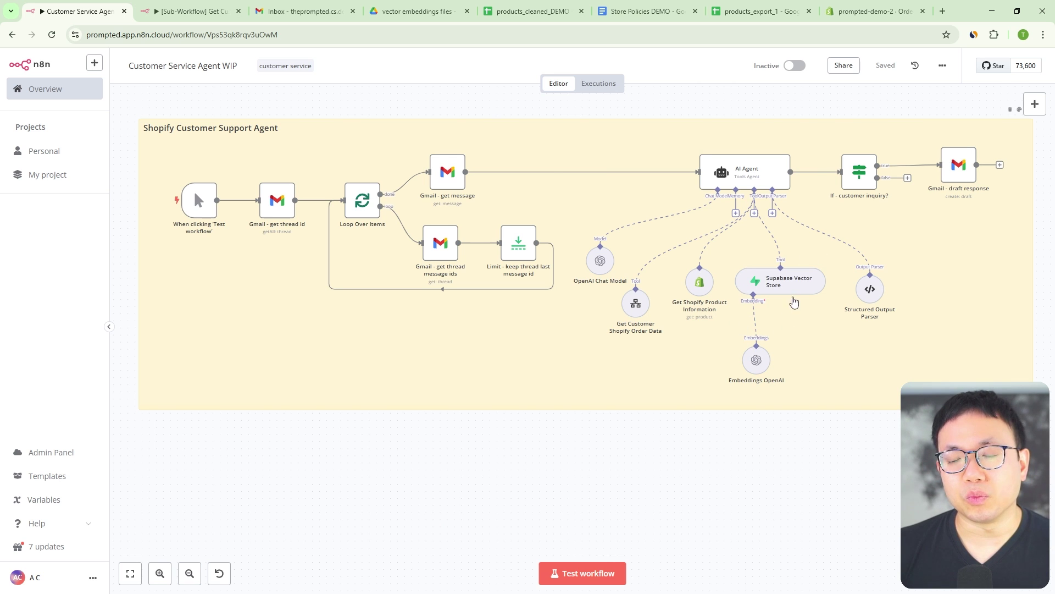
{"action": "left_click", "coordinate": [531, 11]}
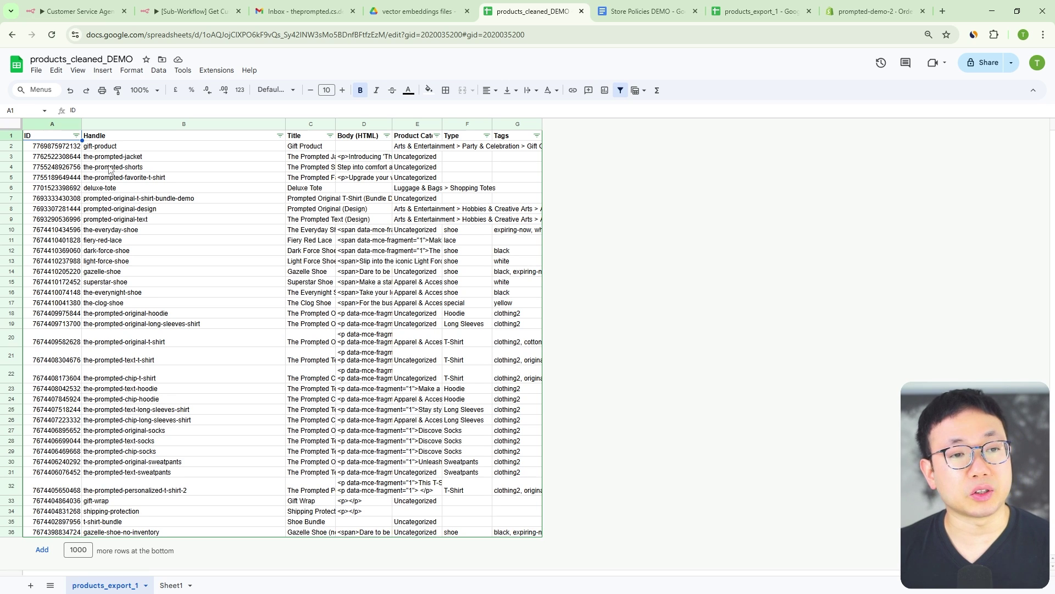
{"action": "left_click", "coordinate": [314, 153]}
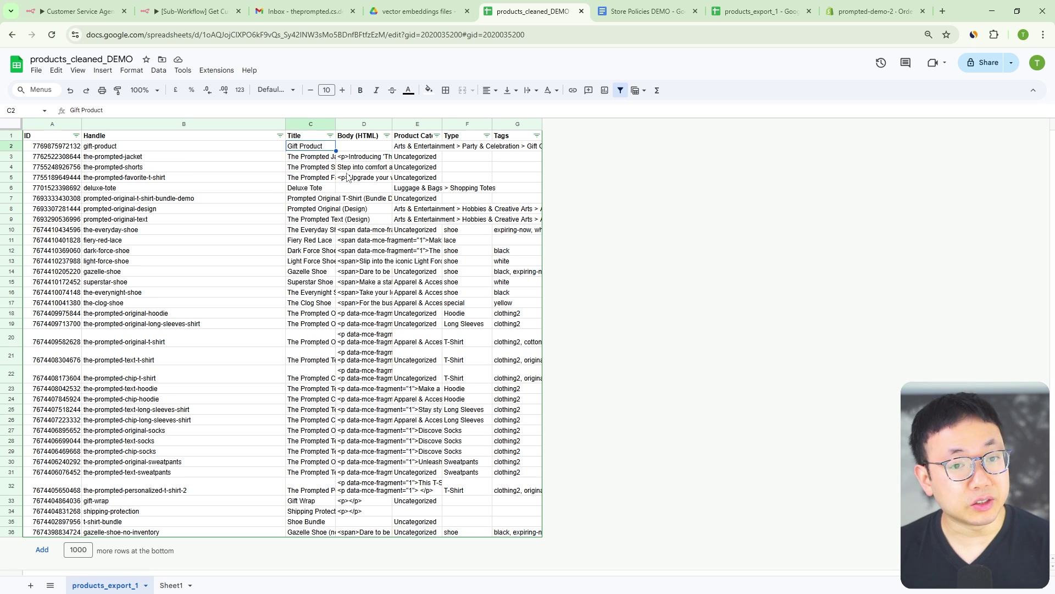
{"action": "left_click", "coordinate": [376, 168]}
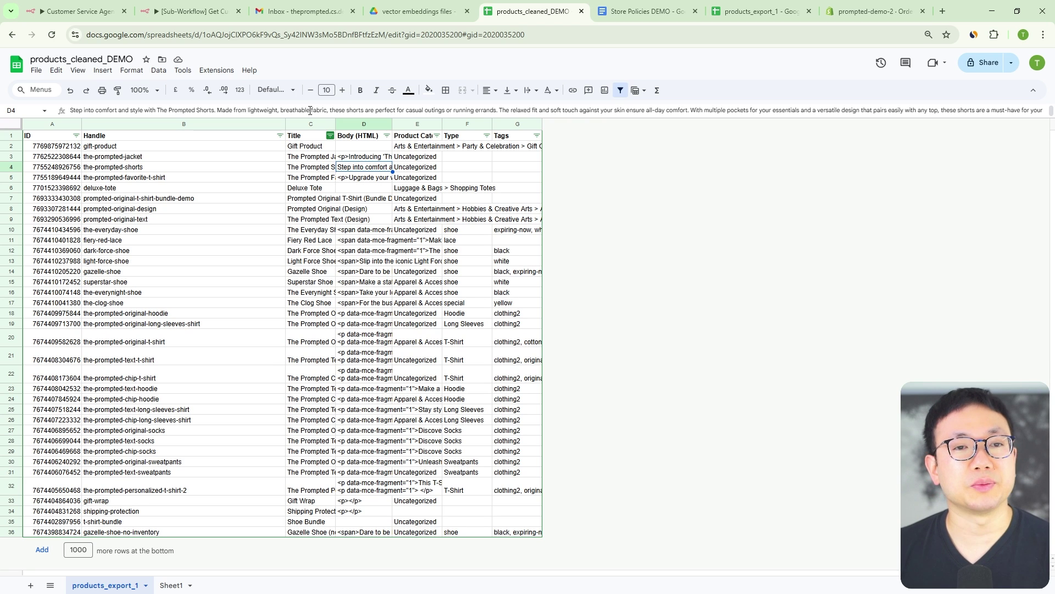
{"action": "left_click", "coordinate": [77, 11]}
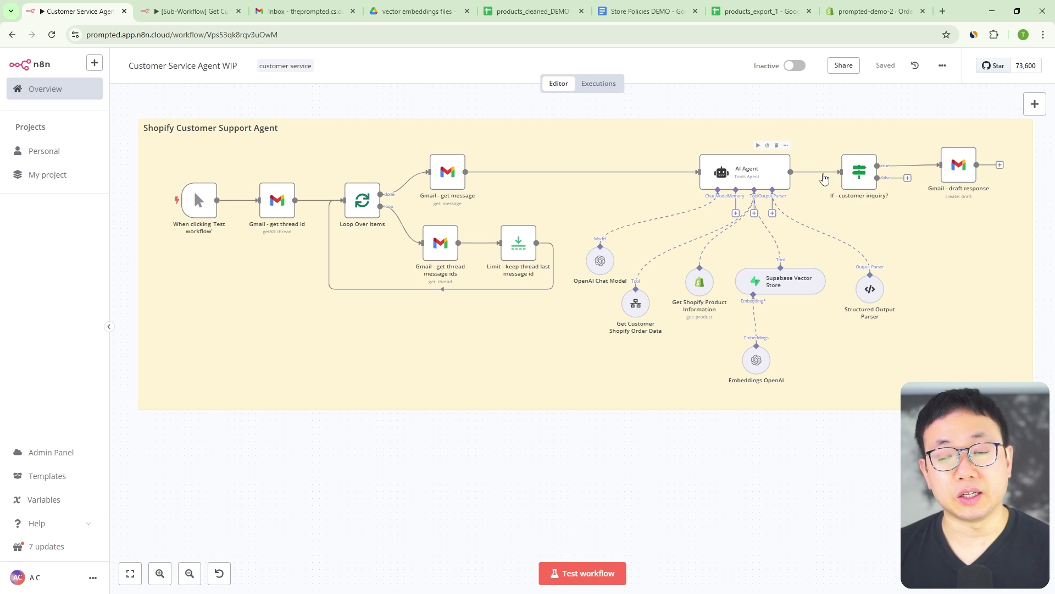
Step: Switch to Gmail, open the Return policy email, and read the customer's question and the drafted reply
{"action": "left_click", "coordinate": [319, 19]}
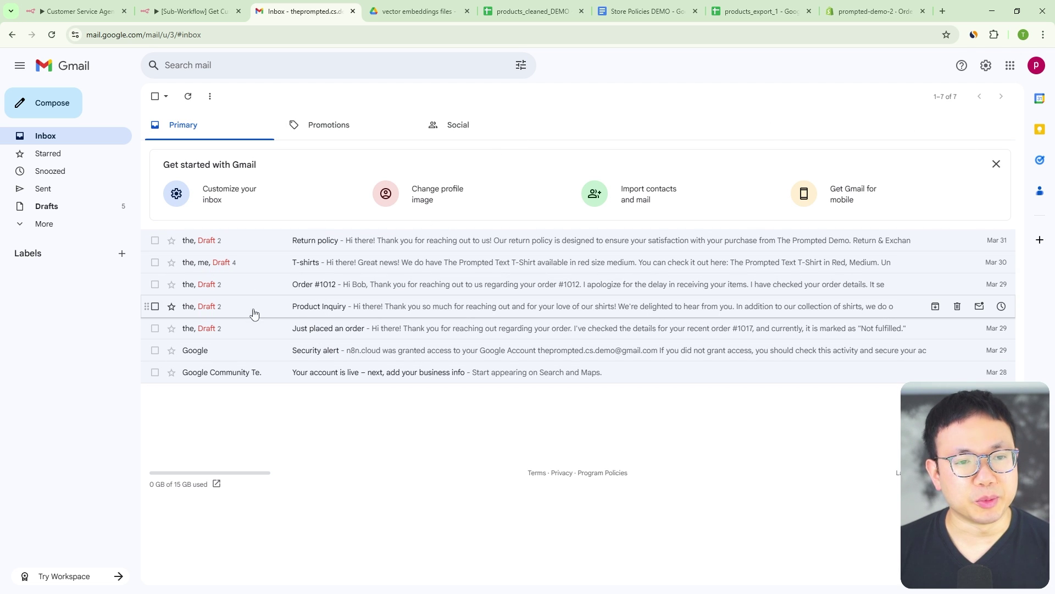
{"action": "left_click", "coordinate": [324, 240]}
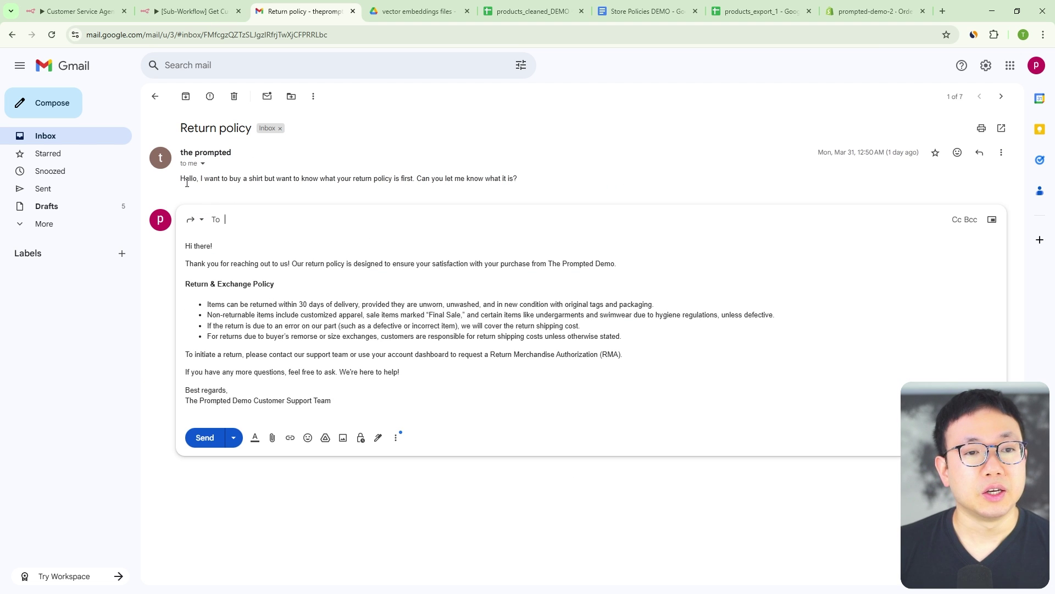
{"action": "left_click_drag", "start_coordinate": [185, 179], "coordinate": [427, 177]}
{"action": "left_click", "coordinate": [460, 177]}
{"action": "double_click", "coordinate": [493, 178]}
{"action": "left_click", "coordinate": [222, 283]}
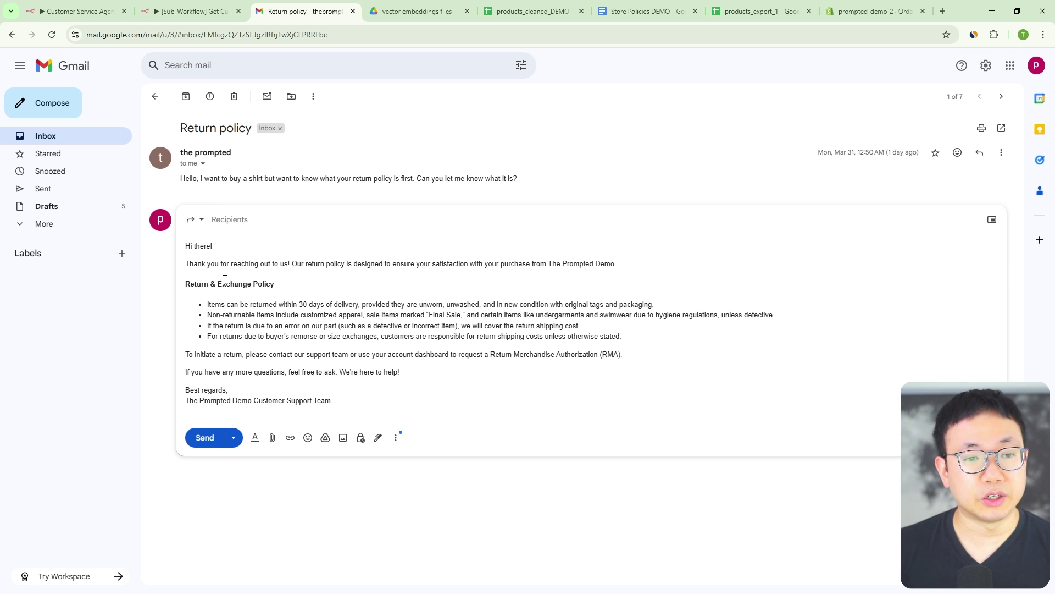
{"action": "left_click_drag", "start_coordinate": [204, 265], "coordinate": [385, 326]}
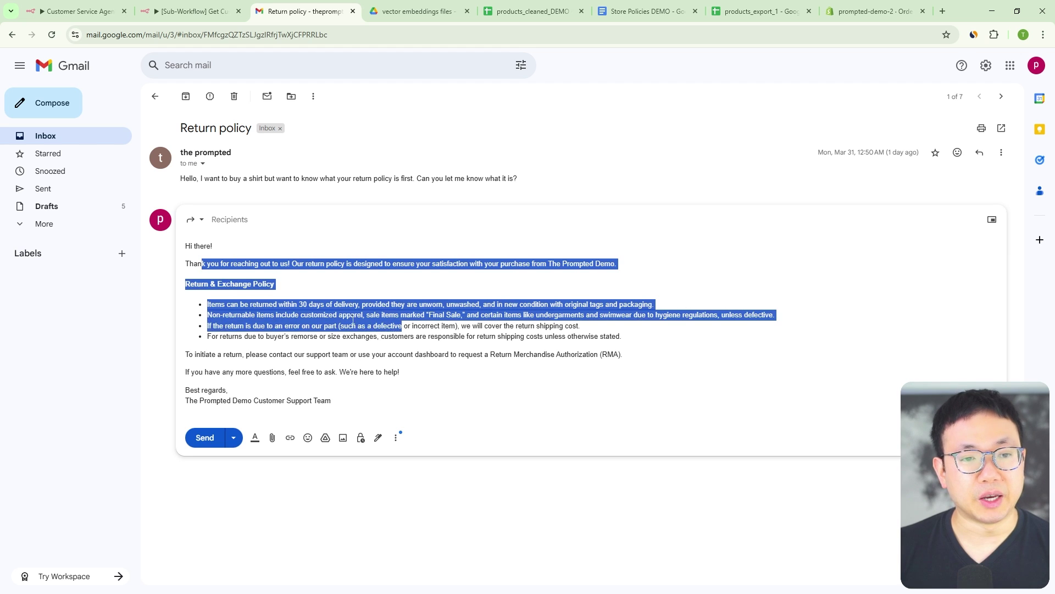
{"action": "left_click", "coordinate": [256, 314]}
{"action": "left_click_drag", "start_coordinate": [204, 290], "coordinate": [630, 335]}
{"action": "left_click", "coordinate": [459, 329]}
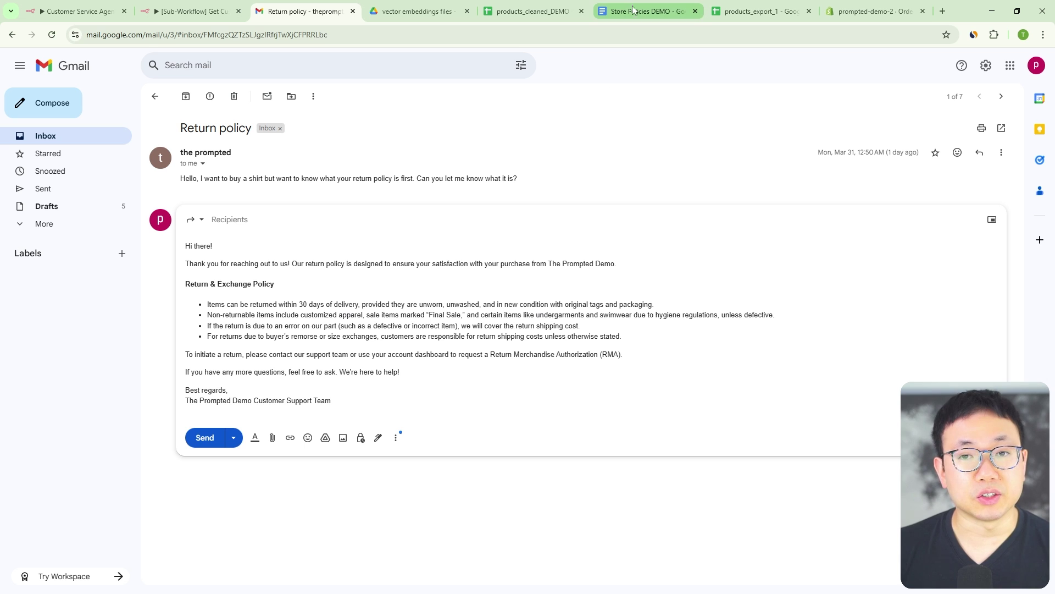
Step: Examine the Return & Exchange Policy section of the Store Policies DEMO document, covering eligibility, non-returnable items and return fees
{"action": "left_click", "coordinate": [648, 11]}
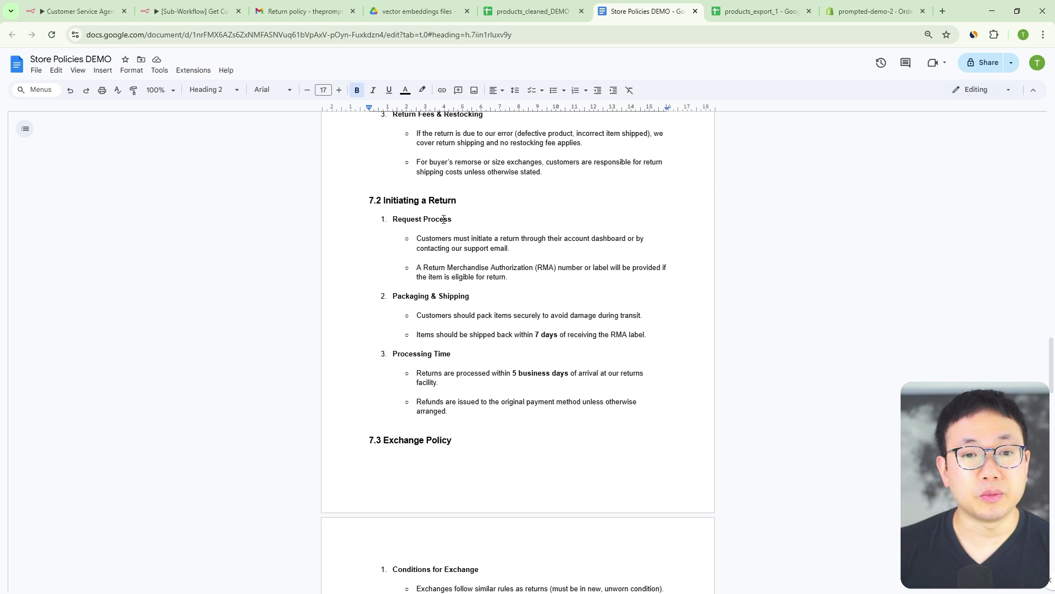
{"action": "left_click_drag", "start_coordinate": [1050, 358], "coordinate": [1050, 328]}
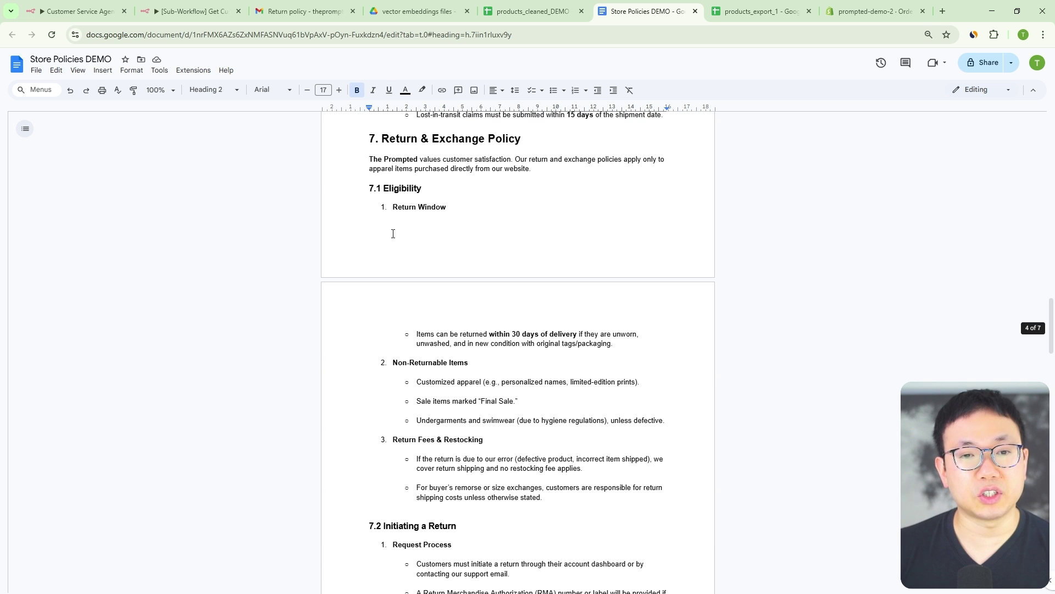
{"action": "scroll", "coordinate": [445, 249], "scroll_direction": "down", "scroll_amount": 1}
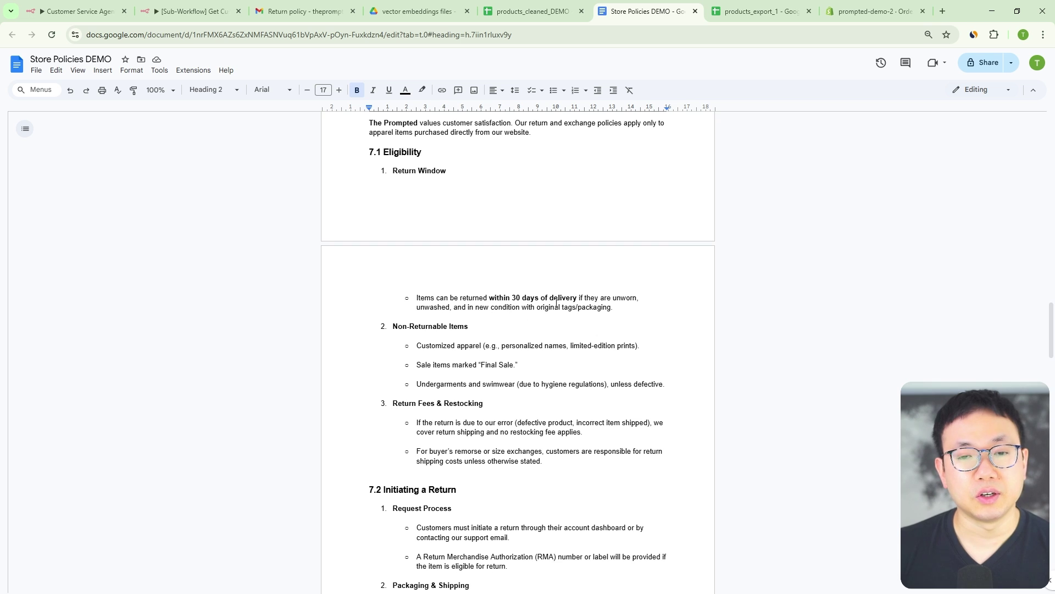
{"action": "scroll", "coordinate": [345, 244], "scroll_direction": "down", "scroll_amount": 1}
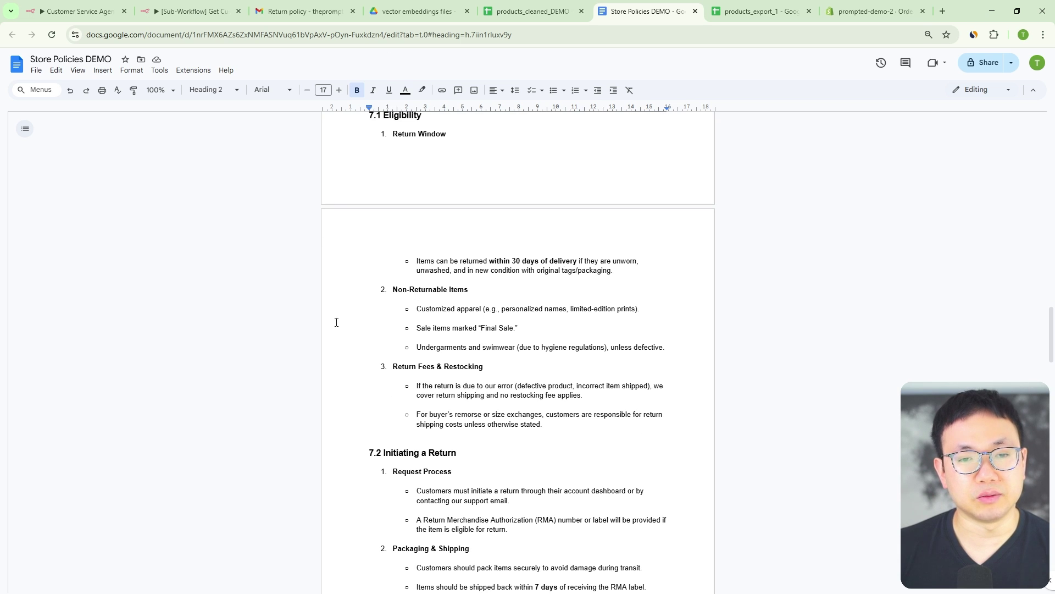
{"action": "scroll", "coordinate": [429, 288], "scroll_direction": "down", "scroll_amount": 2}
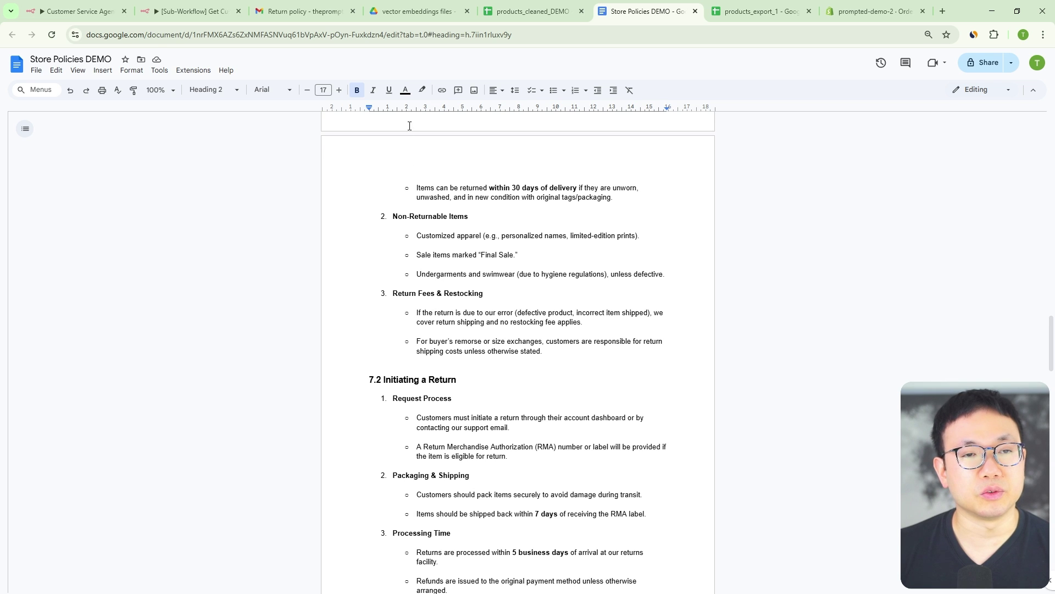
Step: Check the return policy bullet points in the Gmail draft reply against the store policy document
{"action": "left_click", "coordinate": [259, 14]}
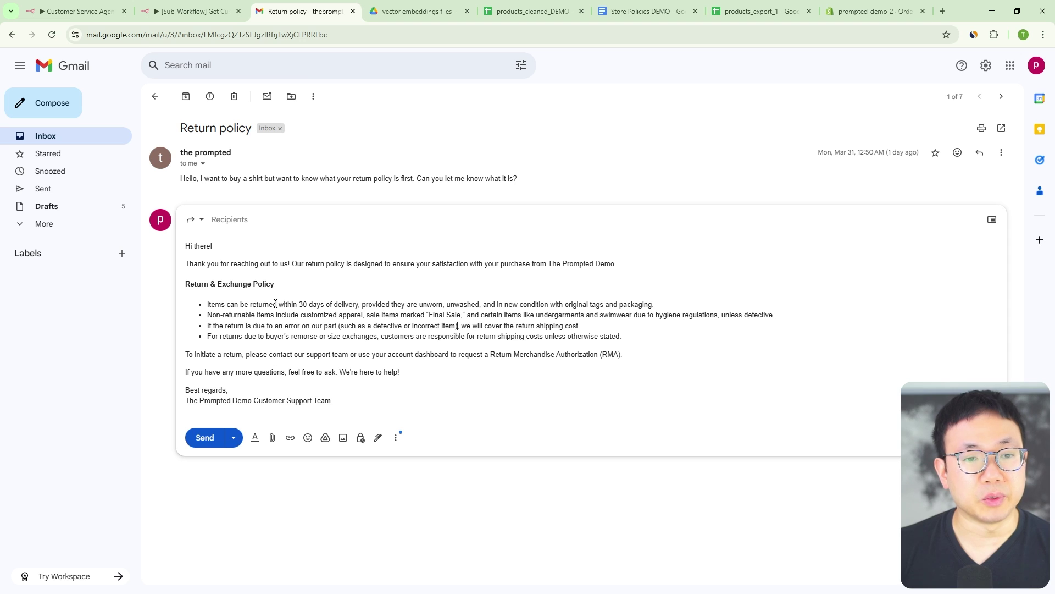
{"action": "left_click_drag", "start_coordinate": [222, 307], "coordinate": [631, 330]}
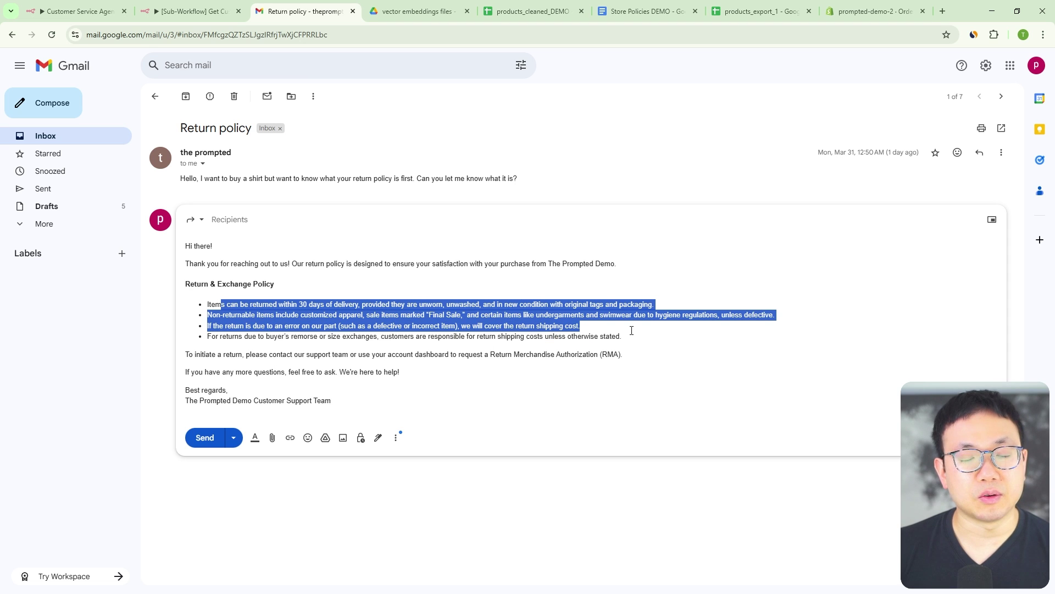
{"action": "left_click", "coordinate": [628, 336]}
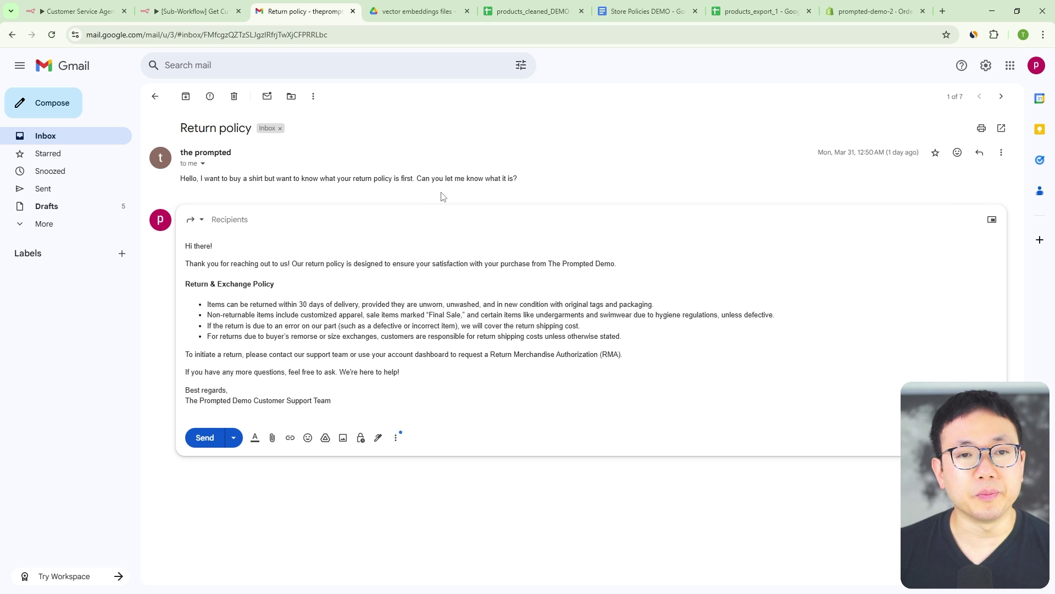
Step: Open the T-shirts email thread and expand its first two messages to read the full conversation
{"action": "left_click", "coordinate": [1001, 97]}
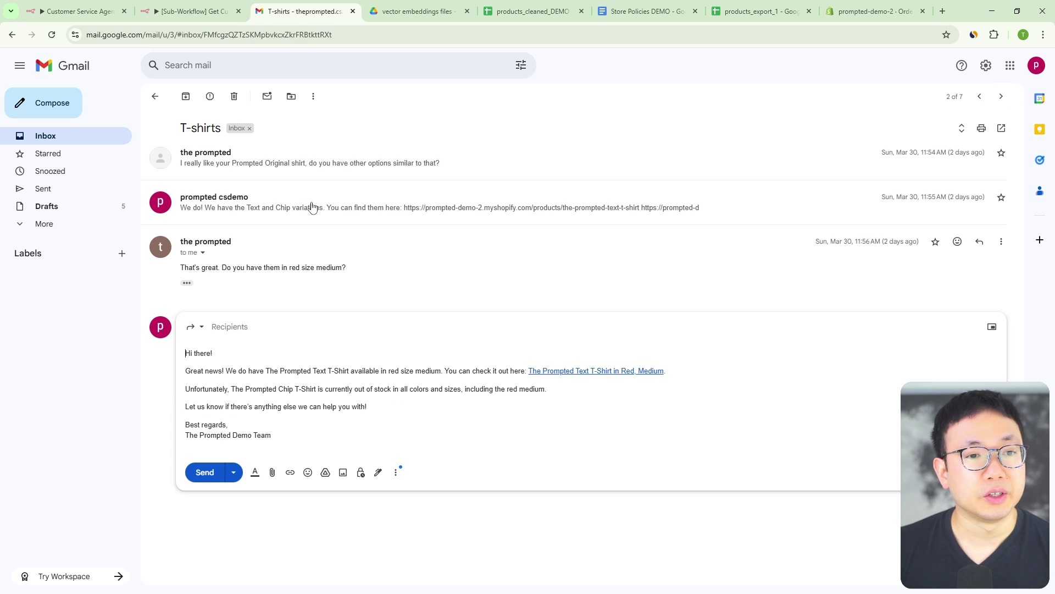
{"action": "left_click", "coordinate": [313, 144]}
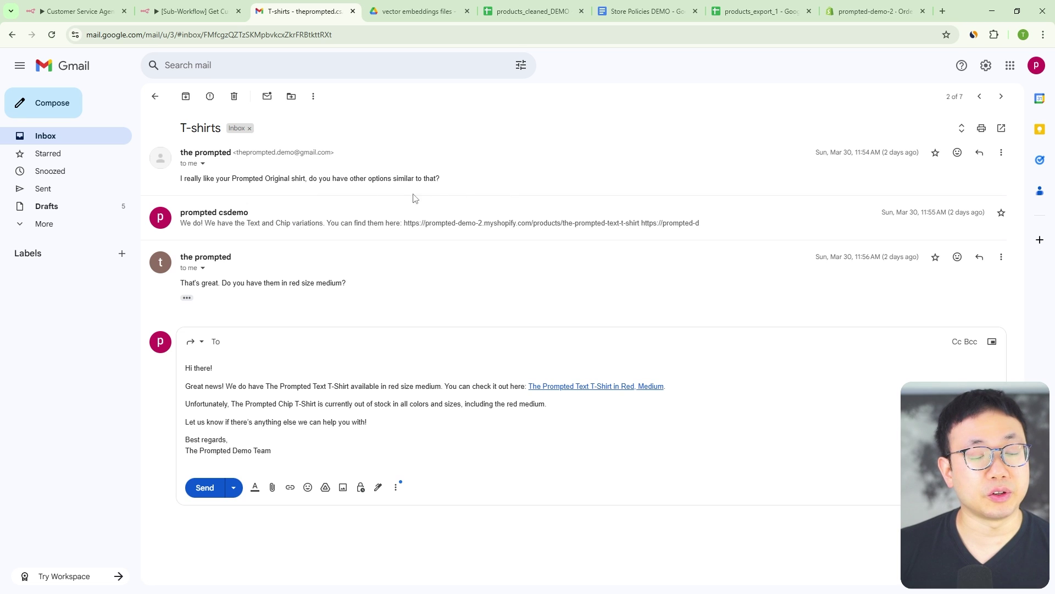
{"action": "left_click", "coordinate": [289, 215]}
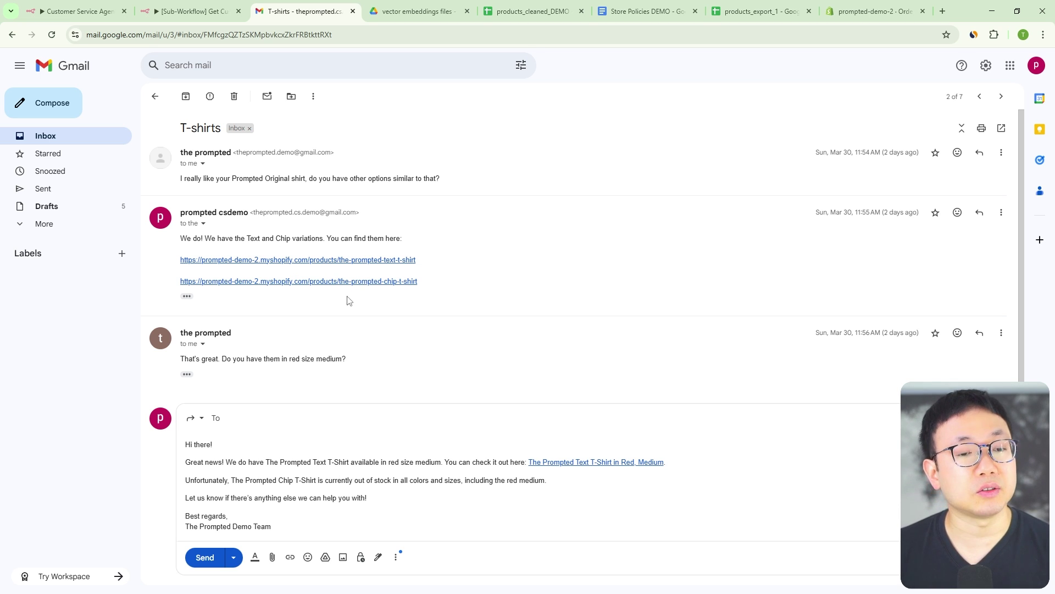
Step: Read the customer's question about red size medium in the T-shirts thread and the opening of the drafted reply
{"action": "scroll", "coordinate": [287, 352], "scroll_direction": "down", "scroll_amount": 1}
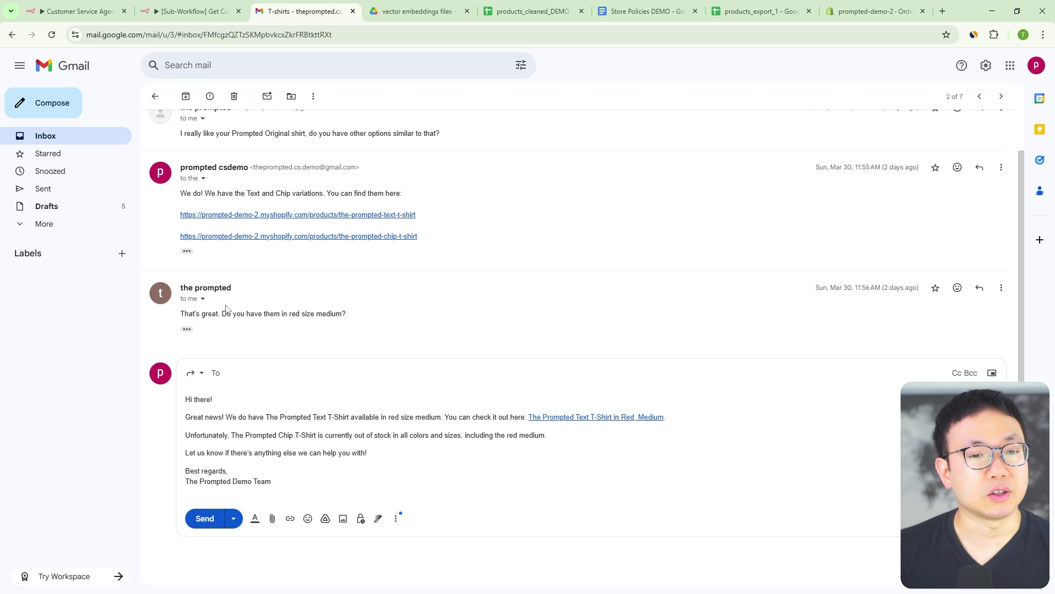
{"action": "left_click_drag", "start_coordinate": [183, 313], "coordinate": [336, 313]}
{"action": "left_click", "coordinate": [335, 314]}
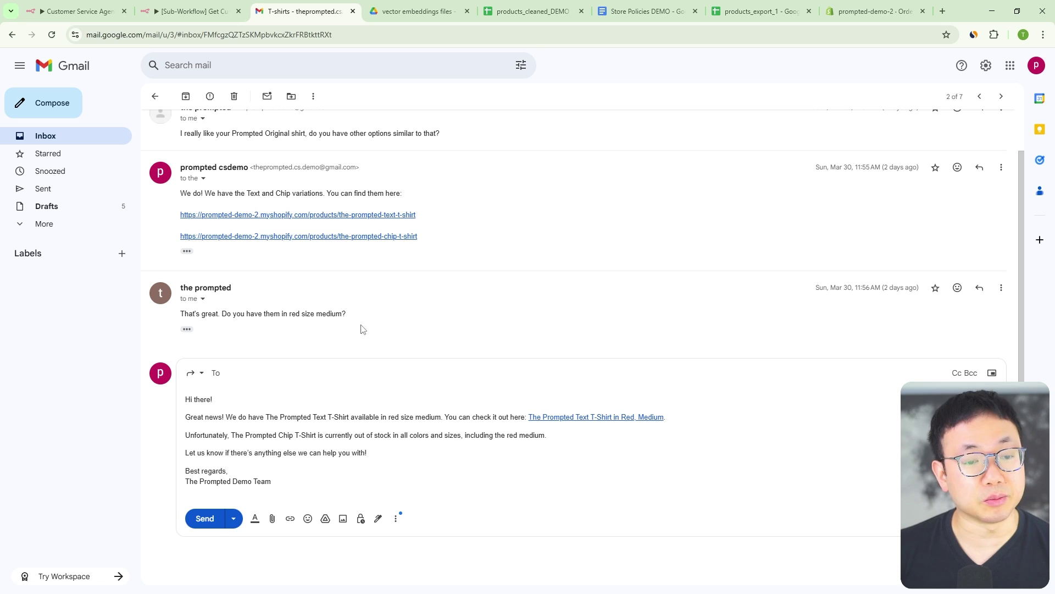
{"action": "left_click", "coordinate": [323, 418]}
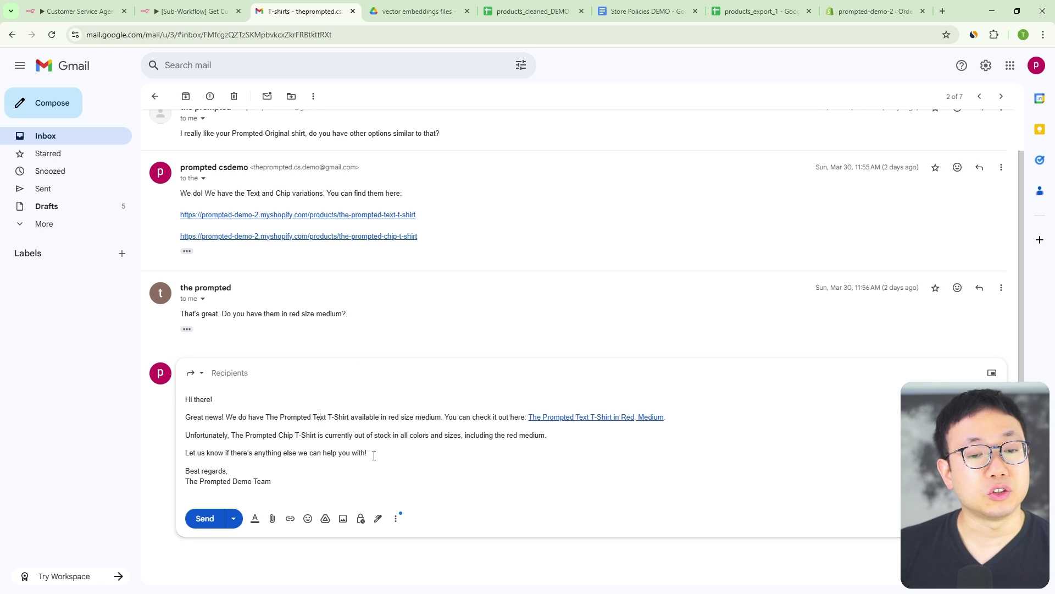
{"action": "left_click", "coordinate": [208, 417]}
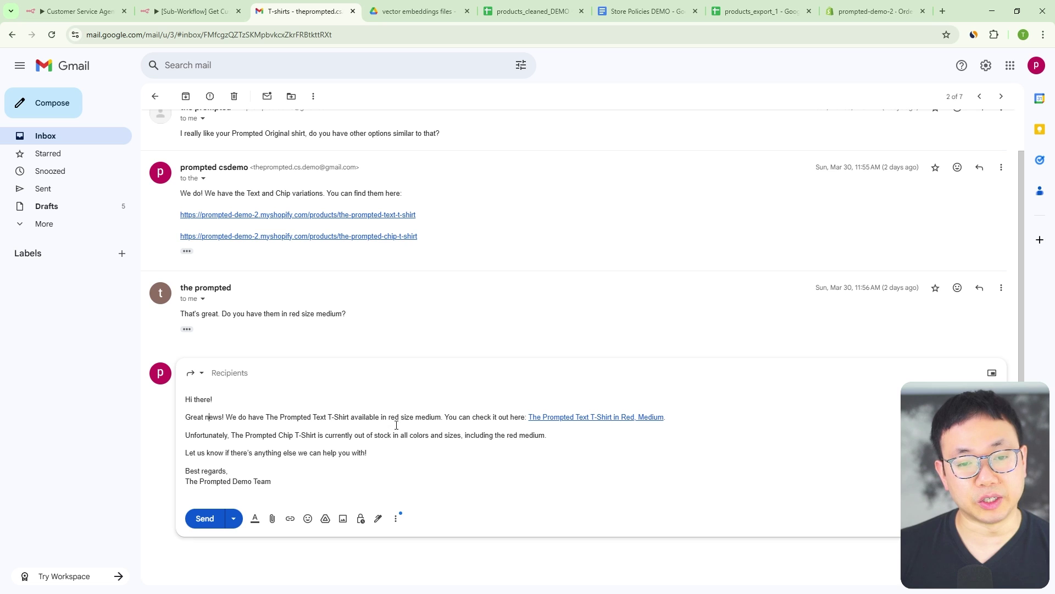
Step: Open the draft's link to The Prompted Text T-Shirt in Red, Medium and compare the store page with the reply
{"action": "left_click", "coordinate": [567, 416]}
{"action": "left_click", "coordinate": [578, 431]}
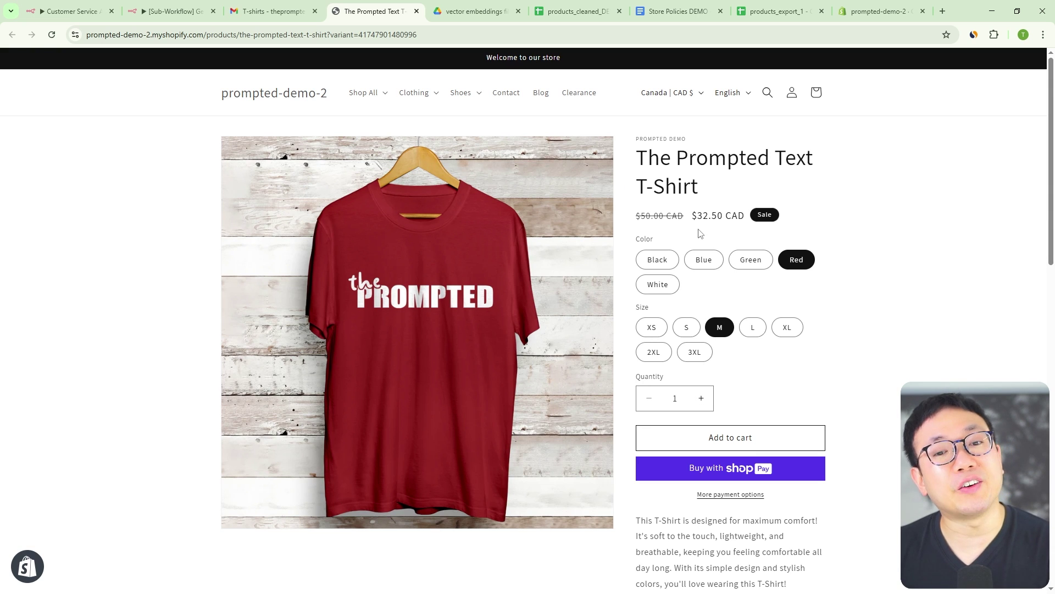
{"action": "left_click", "coordinate": [272, 9]}
{"action": "left_click", "coordinate": [411, 421]}
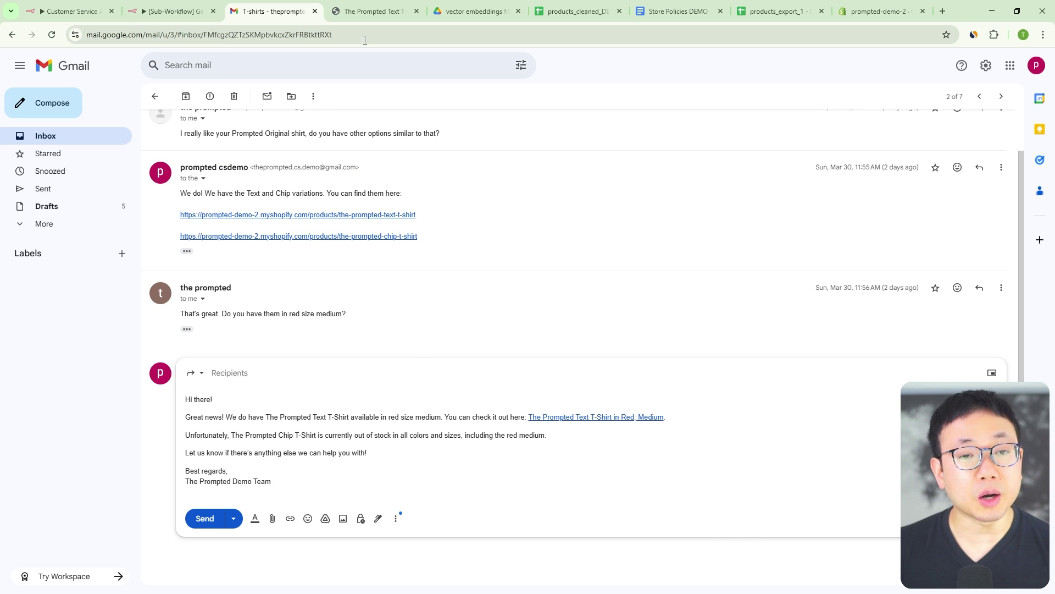
{"action": "left_click", "coordinate": [367, 11]}
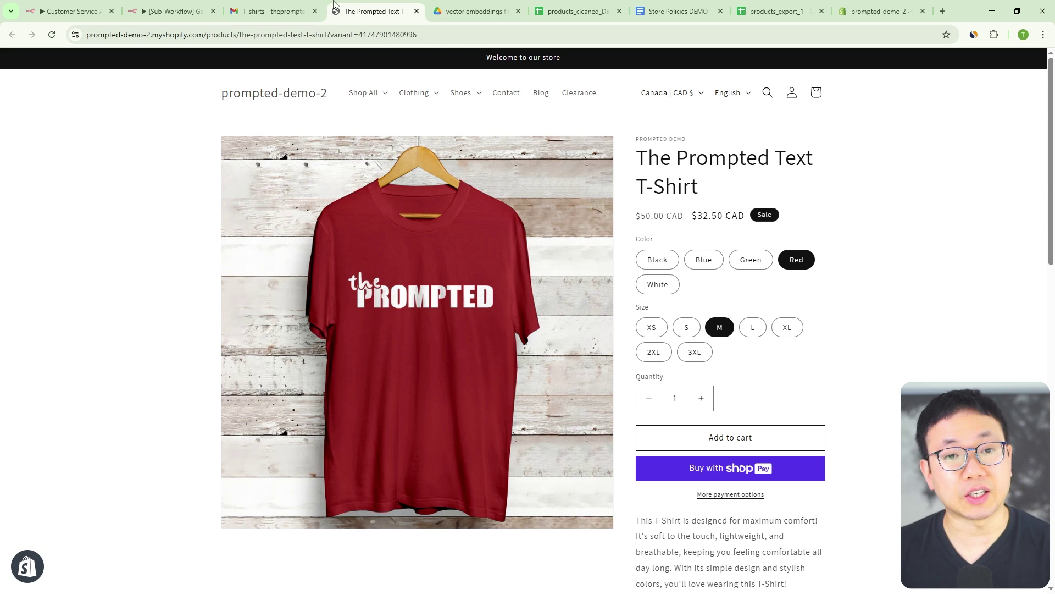
Step: Return to the Gmail draft and review its sentence on The Prompted Chip T-Shirt's availability
{"action": "left_click", "coordinate": [272, 10]}
{"action": "left_click_drag", "start_coordinate": [239, 439], "coordinate": [183, 437]}
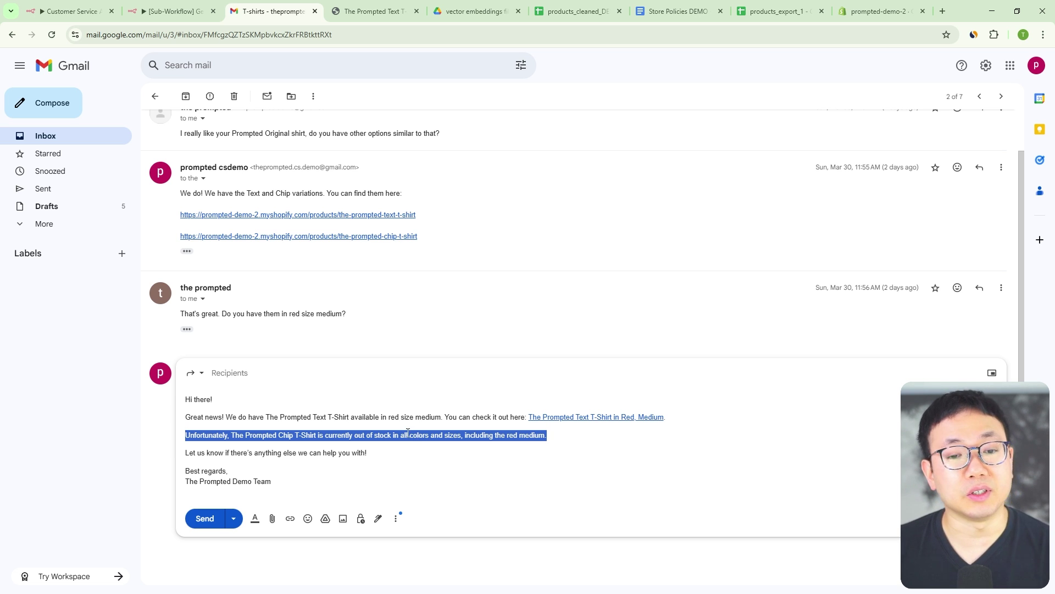
{"action": "left_click", "coordinate": [325, 453]}
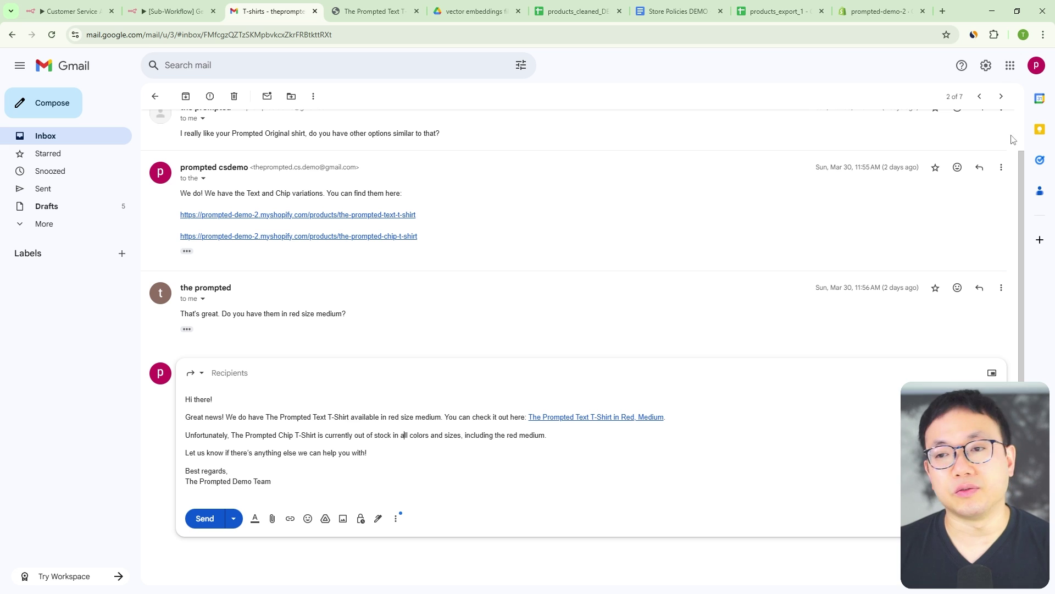
Step: Open the next email, about an order placed in December, and read its subject and the customer's question
{"action": "left_click", "coordinate": [1009, 100]}
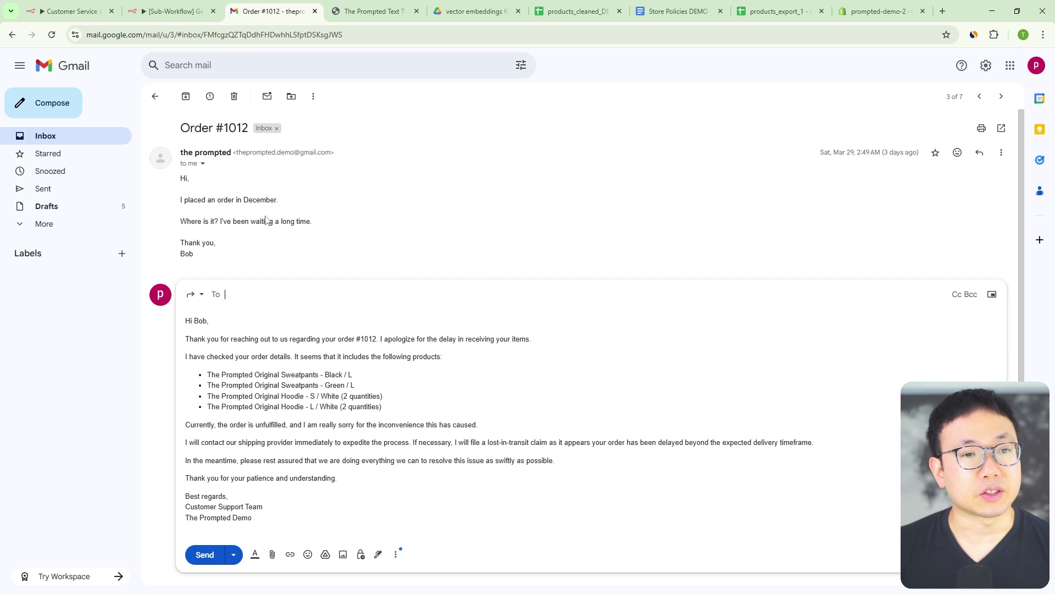
{"action": "left_click_drag", "start_coordinate": [194, 199], "coordinate": [278, 218]}
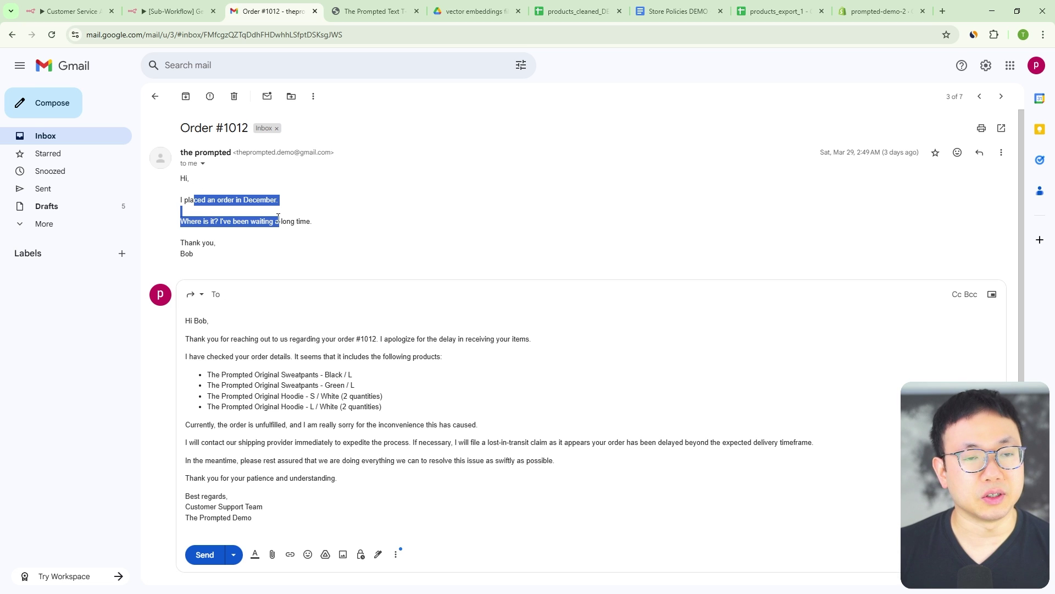
{"action": "left_click", "coordinate": [275, 237]}
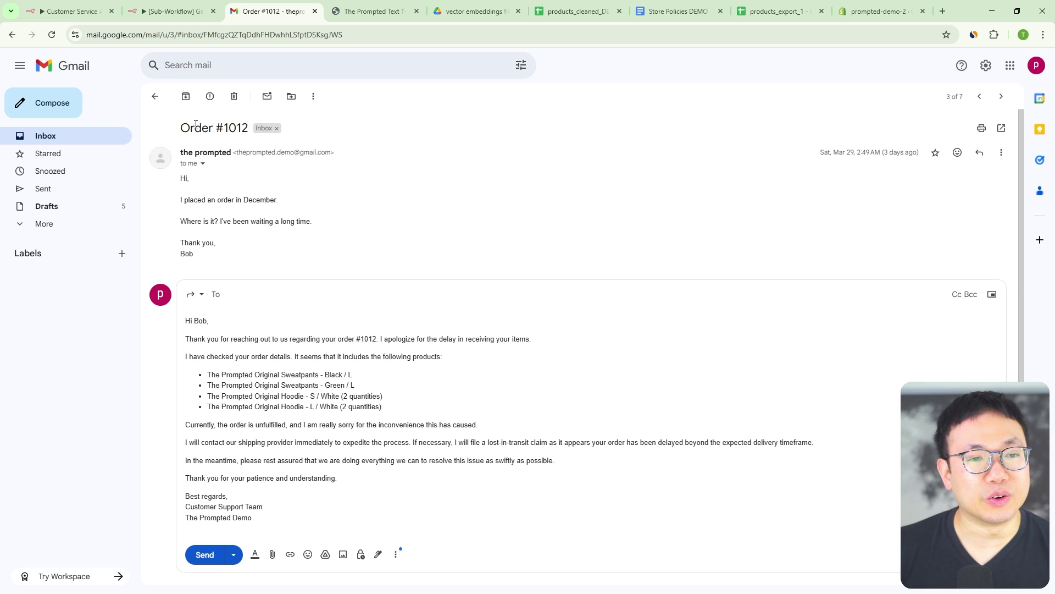
{"action": "left_click_drag", "start_coordinate": [182, 126], "coordinate": [247, 125]}
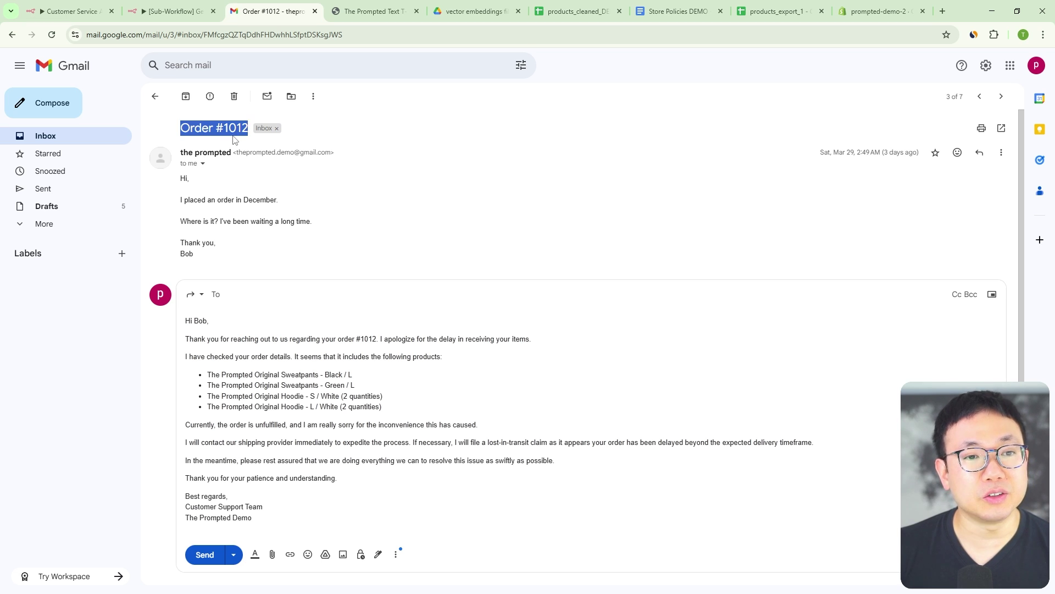
{"action": "left_click", "coordinate": [221, 128]}
{"action": "left_click_drag", "start_coordinate": [194, 200], "coordinate": [271, 231]}
{"action": "left_click", "coordinate": [339, 224]}
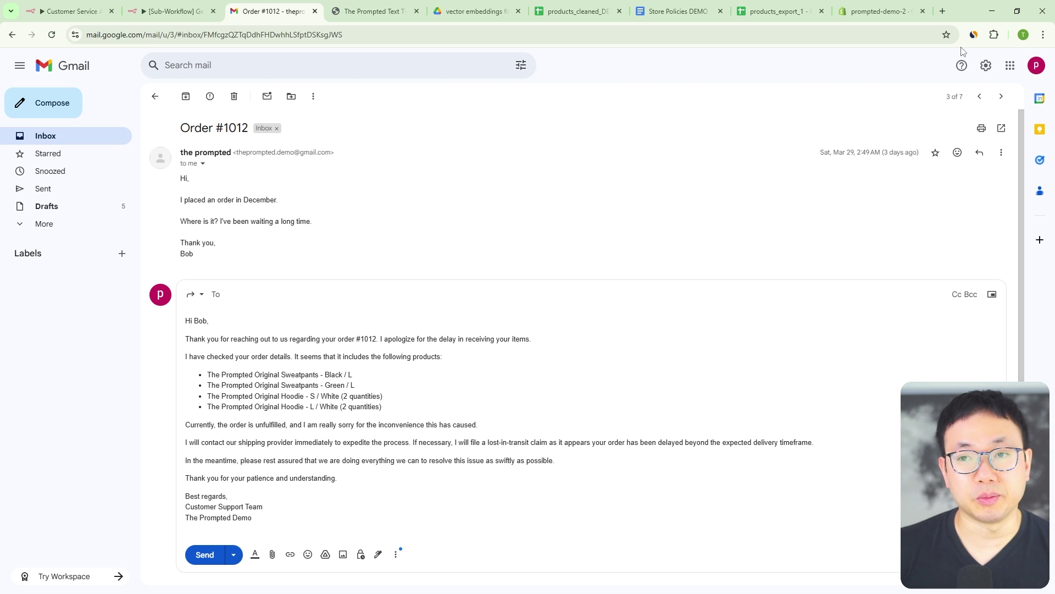
Step: Find the customer's December order in the Shopify orders list, and review the product list in the Gmail draft
{"action": "left_click", "coordinate": [882, 11]}
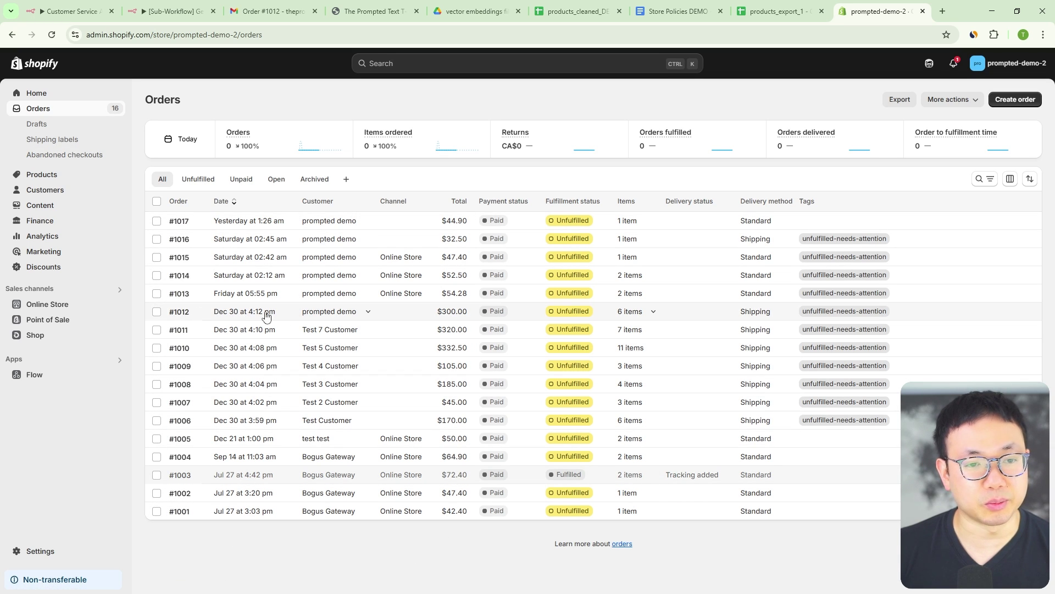
{"action": "left_click", "coordinate": [269, 11]}
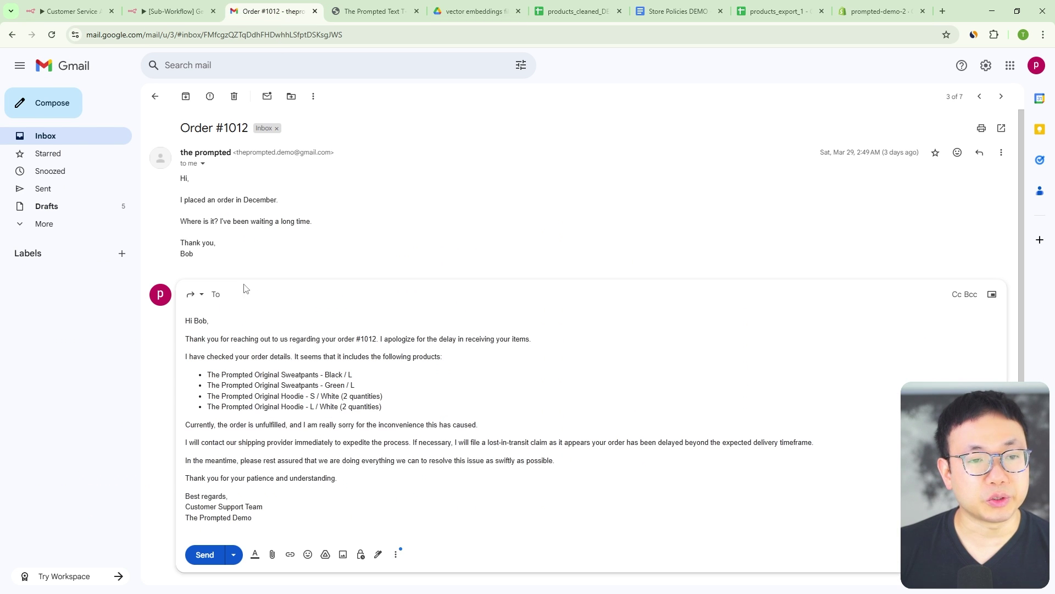
{"action": "left_click", "coordinate": [233, 341]}
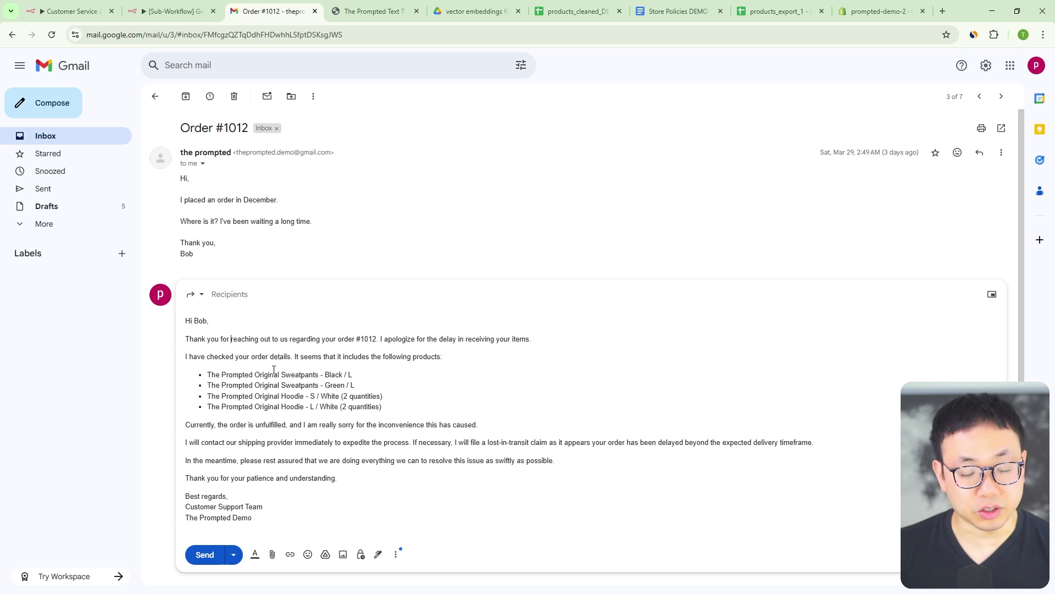
{"action": "left_click_drag", "start_coordinate": [207, 375], "coordinate": [399, 404]}
{"action": "left_click", "coordinate": [399, 404]}
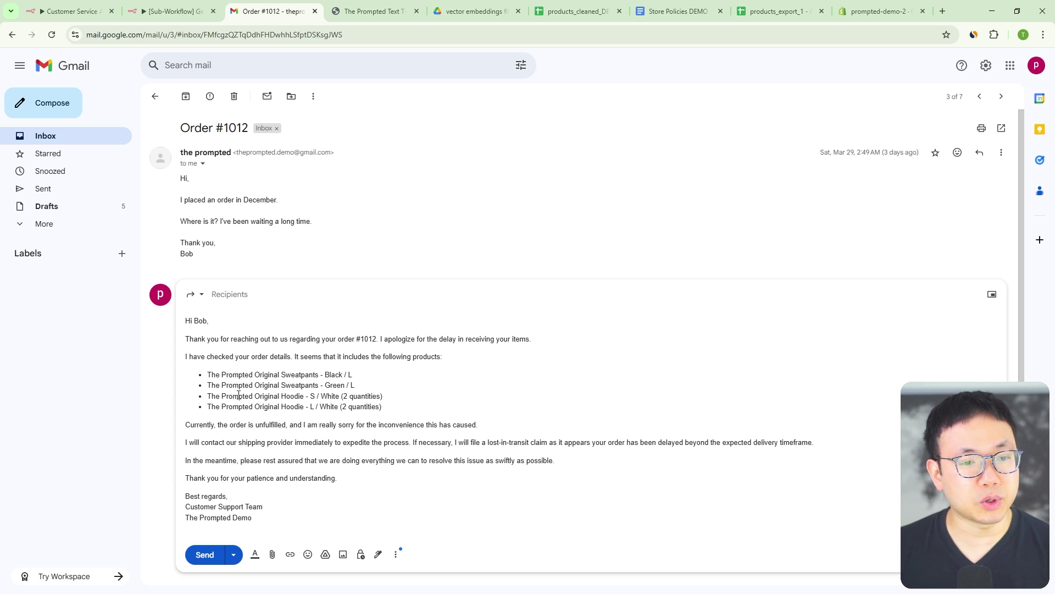
Step: Open the customer's December order in Shopify and compare its items and fulfillment status with the Gmail draft
{"action": "left_click", "coordinate": [881, 12]}
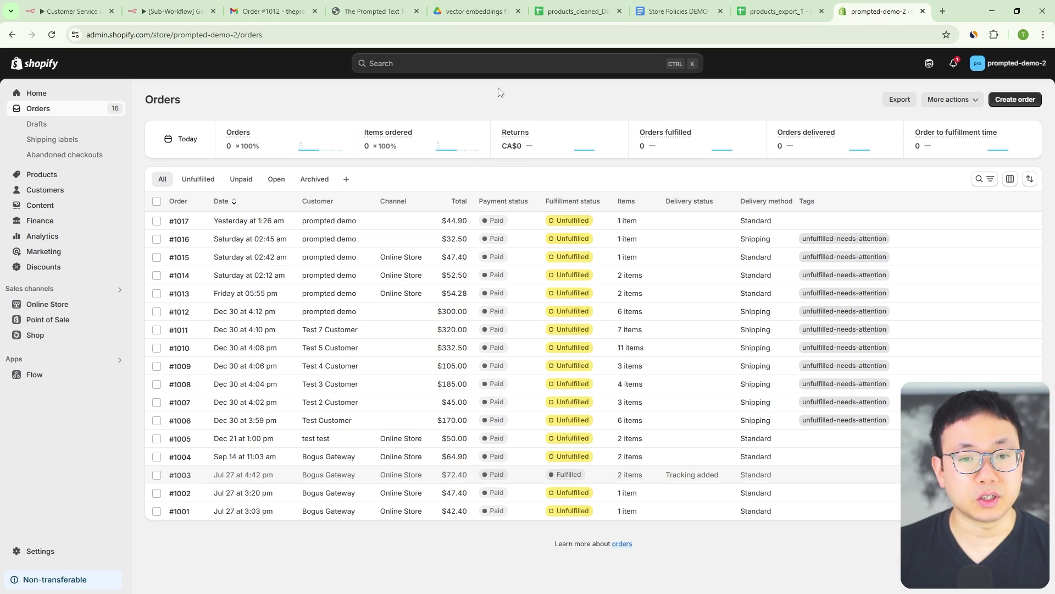
{"action": "left_click", "coordinate": [230, 311]}
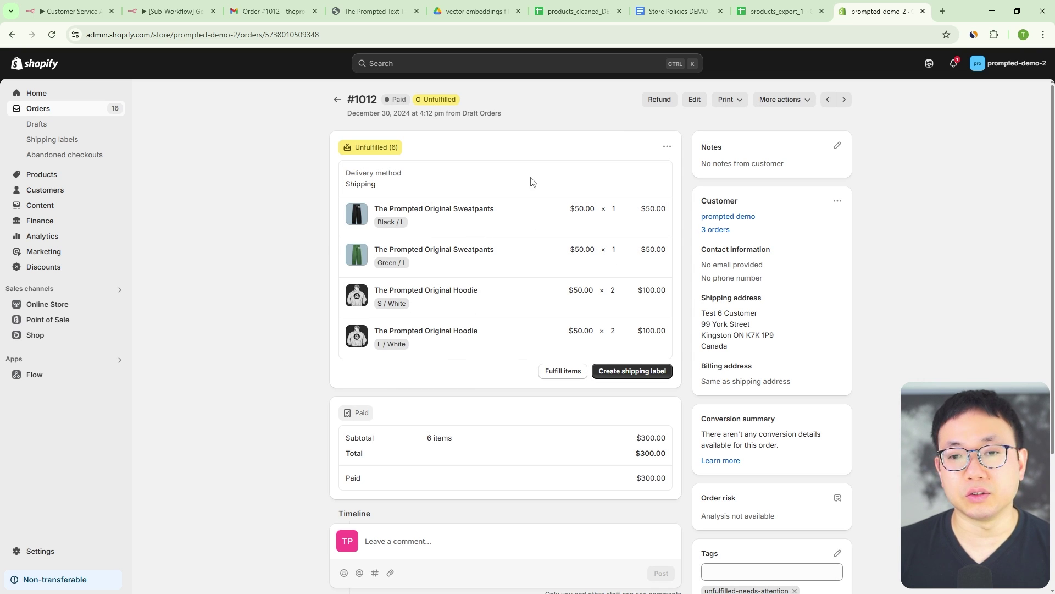
{"action": "left_click", "coordinate": [254, 11]}
{"action": "scroll", "coordinate": [275, 380], "scroll_direction": "down", "scroll_amount": 1}
{"action": "left_click_drag", "start_coordinate": [229, 390], "coordinate": [308, 390]}
{"action": "left_click", "coordinate": [875, 12]}
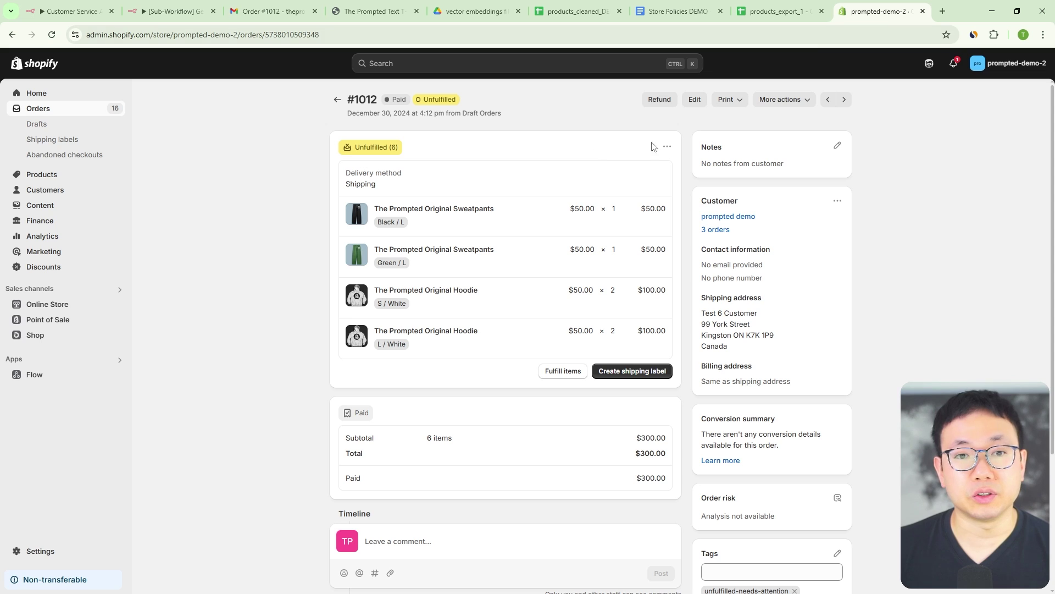
Step: Return to the Gmail draft and read its paragraphs on contacting the shipping provider and filing a lost-in-transit claim
{"action": "left_click", "coordinate": [259, 11]}
{"action": "left_click", "coordinate": [288, 418]}
{"action": "left_click_drag", "start_coordinate": [227, 408], "coordinate": [485, 433]}
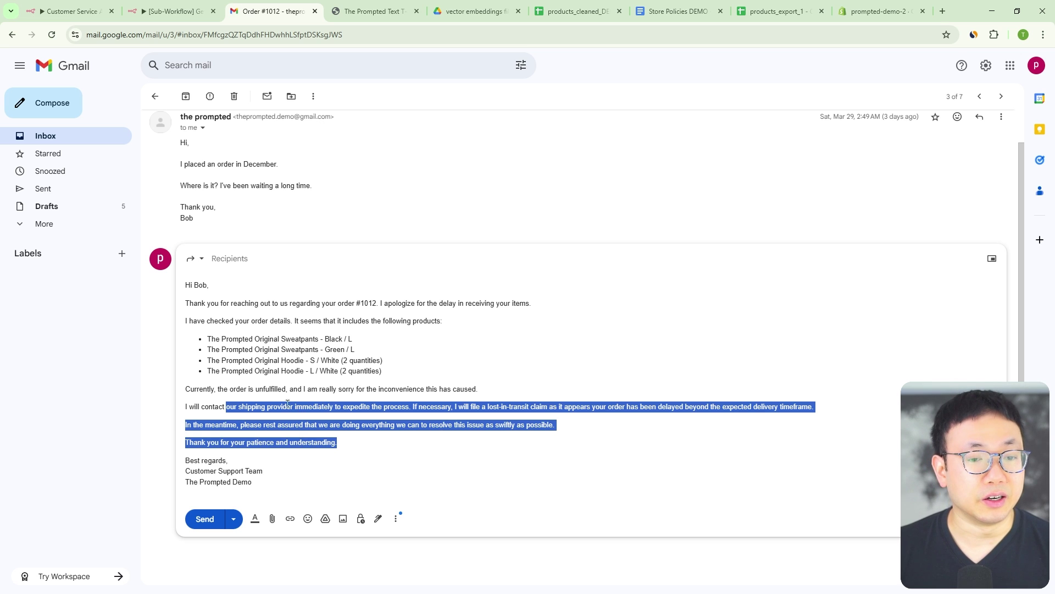
{"action": "left_click", "coordinate": [263, 408]}
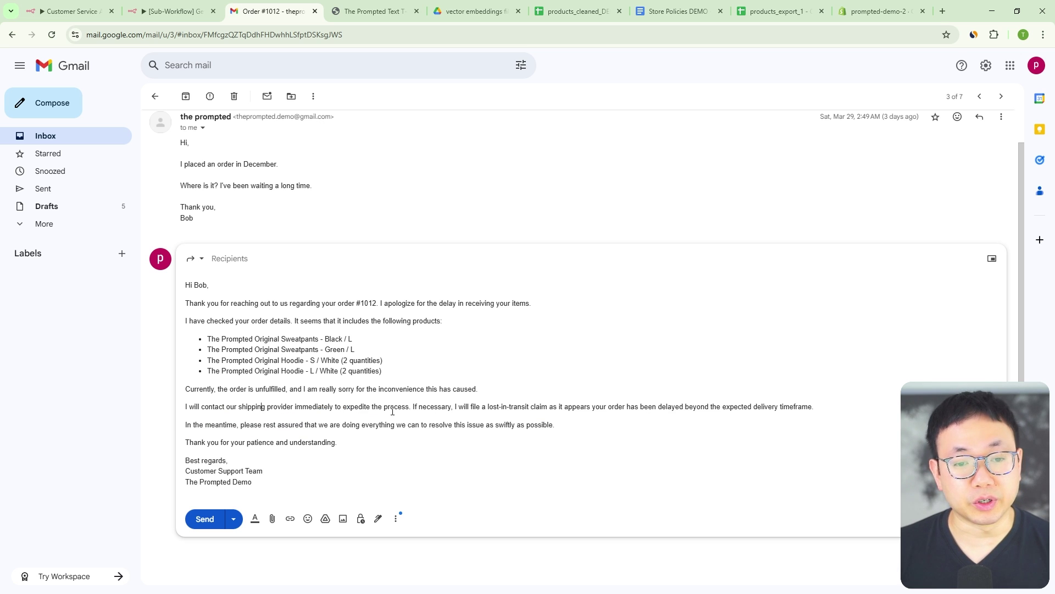
{"action": "left_click_drag", "start_coordinate": [434, 407], "coordinate": [571, 448]}
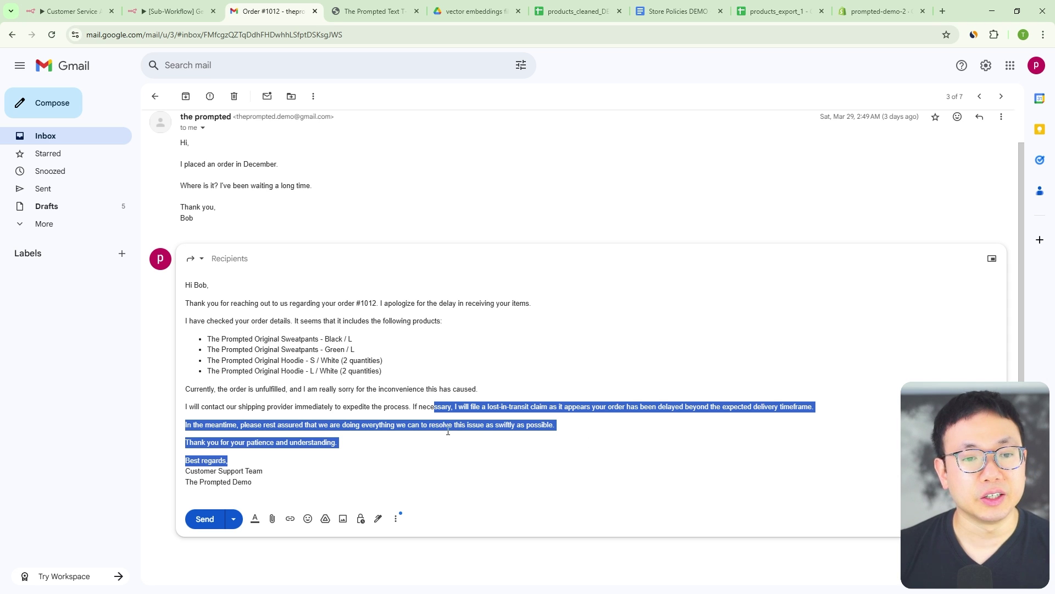
{"action": "left_click_drag", "start_coordinate": [308, 478], "coordinate": [194, 285]}
{"action": "left_click", "coordinate": [427, 361]}
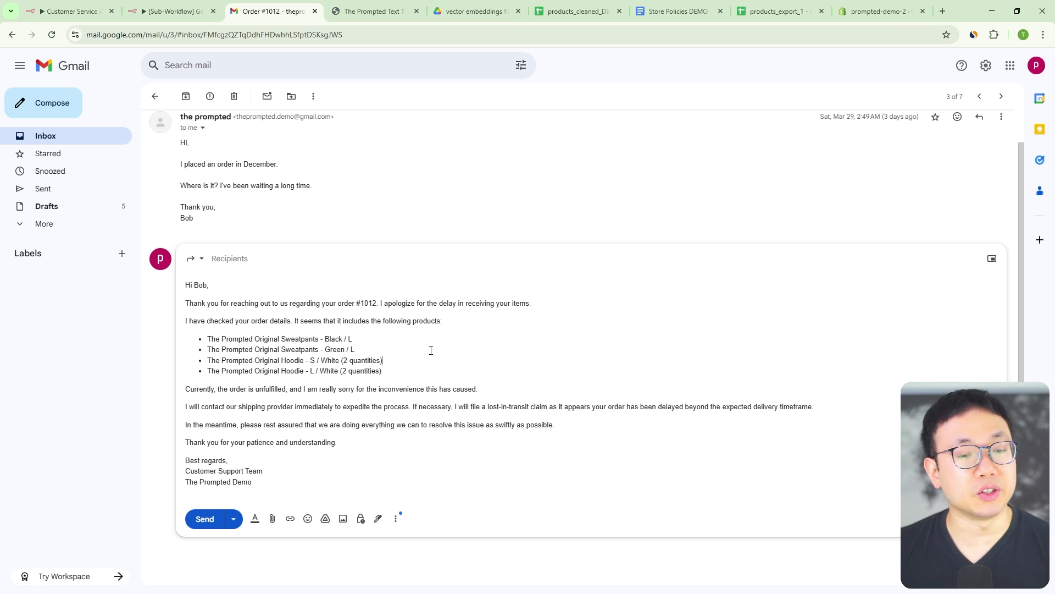
Step: Open the Product Inquiry email and read the sweatshirt question and the draft's hoodie suggestions
{"action": "left_click", "coordinate": [1001, 97]}
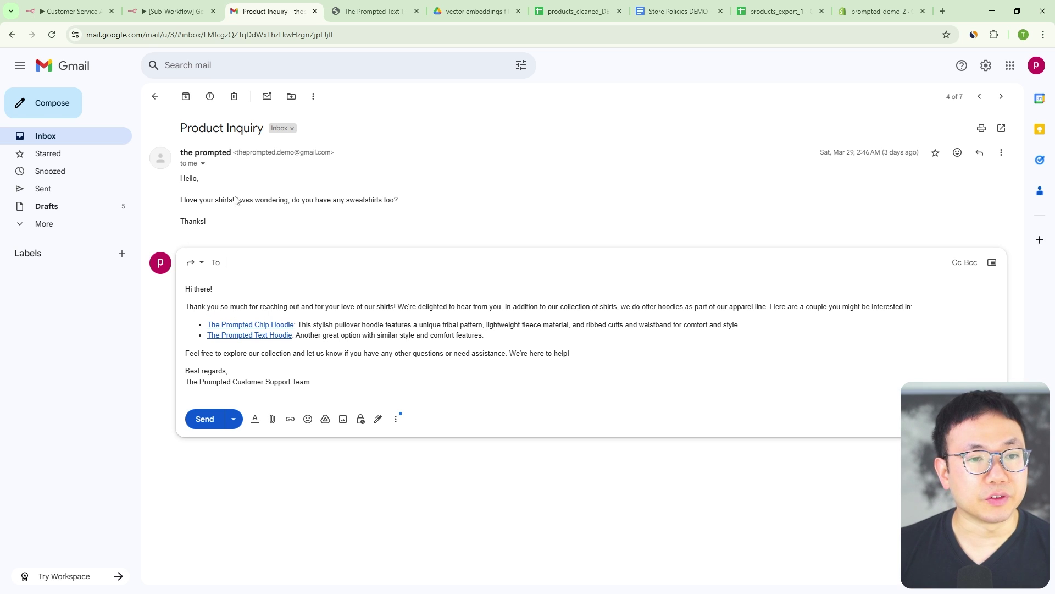
{"action": "left_click_drag", "start_coordinate": [200, 306], "coordinate": [668, 302]}
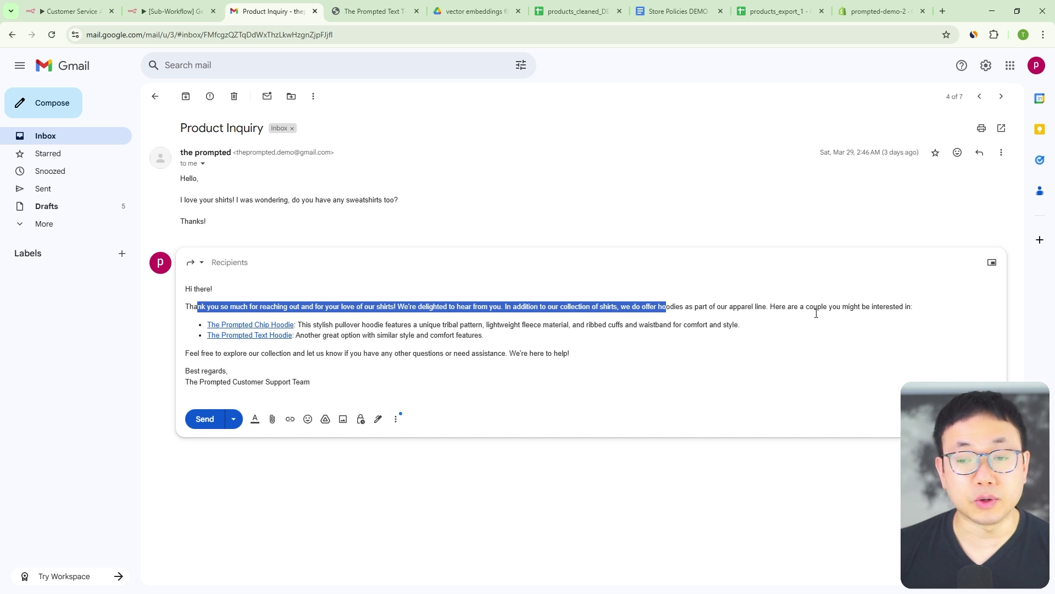
{"action": "left_click", "coordinate": [466, 326]}
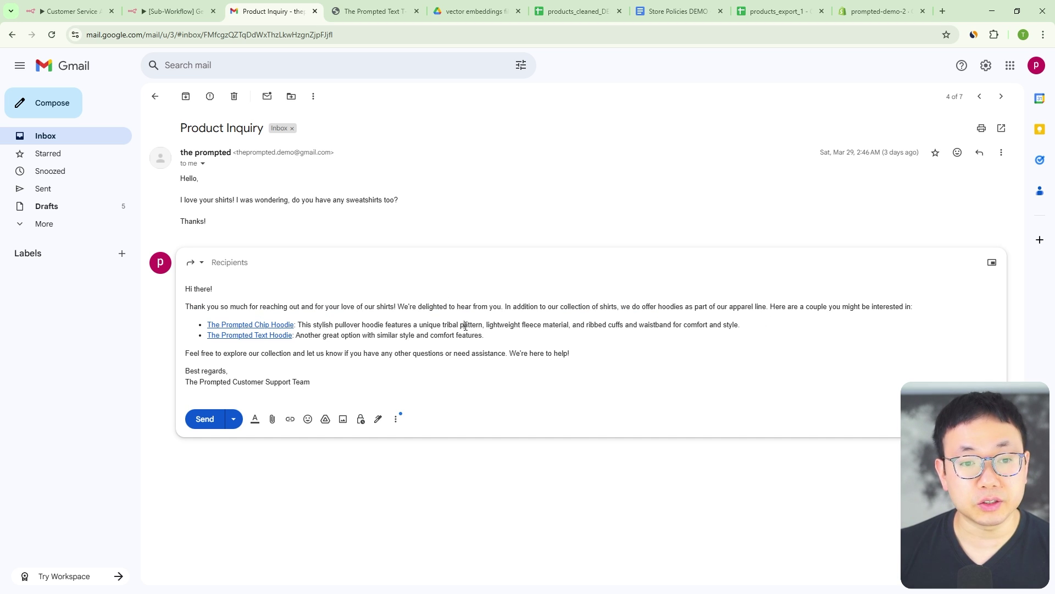
Step: Check the draft's links by opening the store pages for The Prompted Chip Hoodie and The Prompted Text Hoodie
{"action": "left_click", "coordinate": [250, 324]}
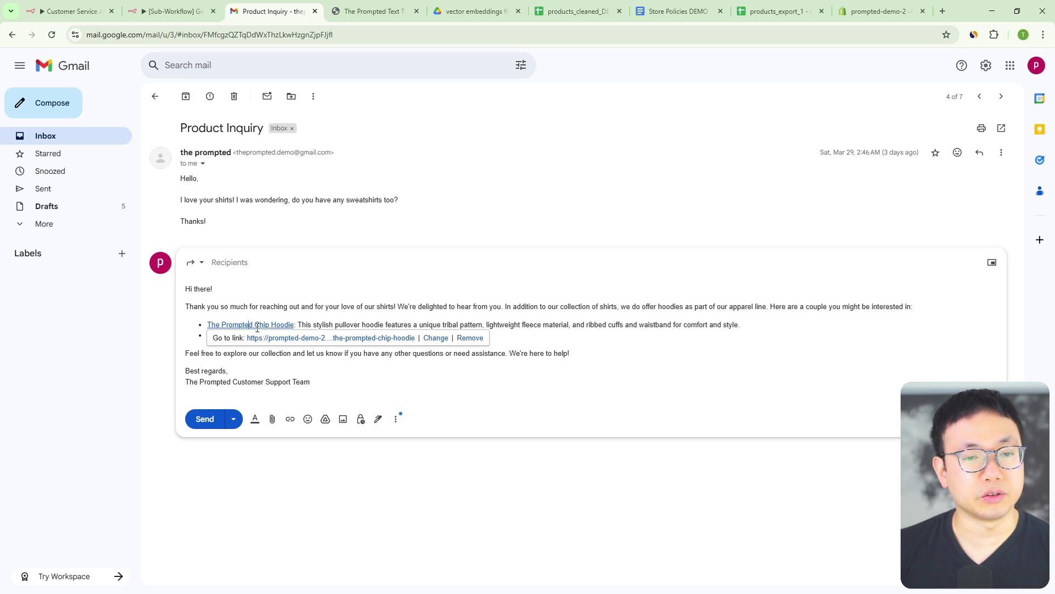
{"action": "left_click", "coordinate": [345, 342]}
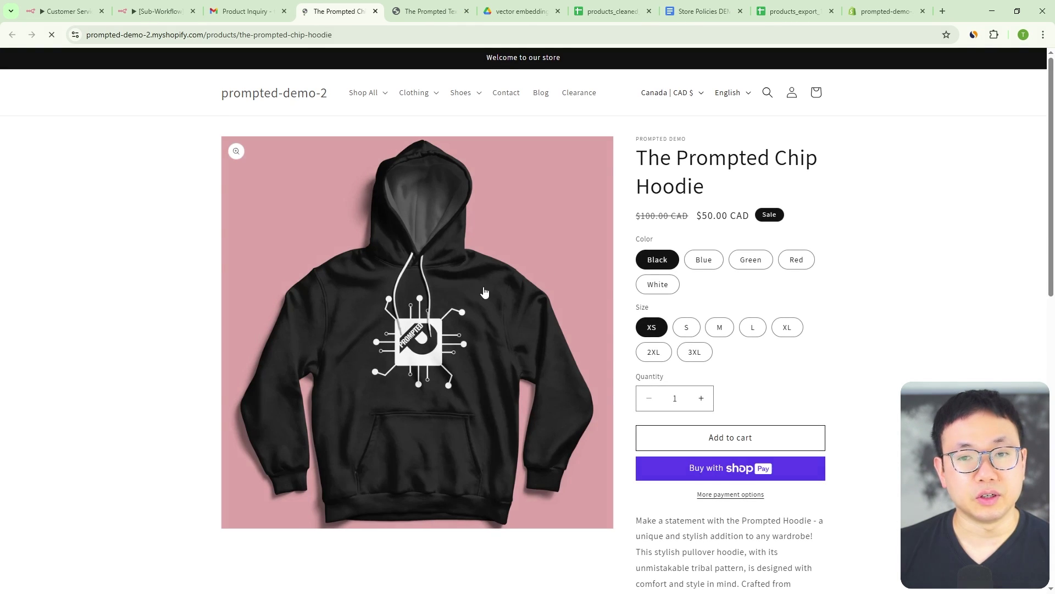
{"action": "left_click", "coordinate": [248, 11]}
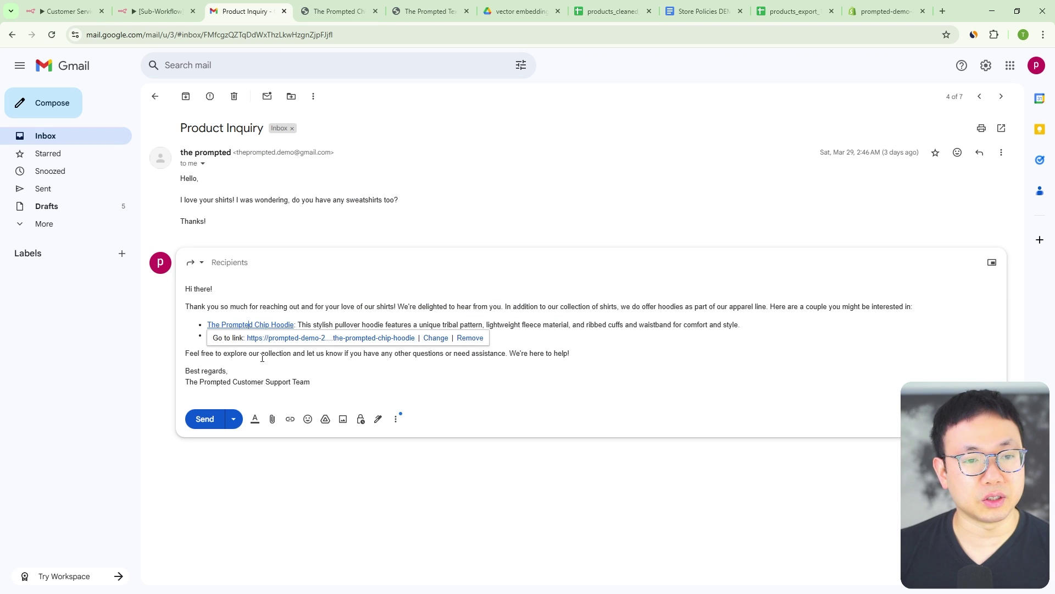
{"action": "left_click", "coordinate": [266, 336]}
{"action": "left_click", "coordinate": [269, 350]}
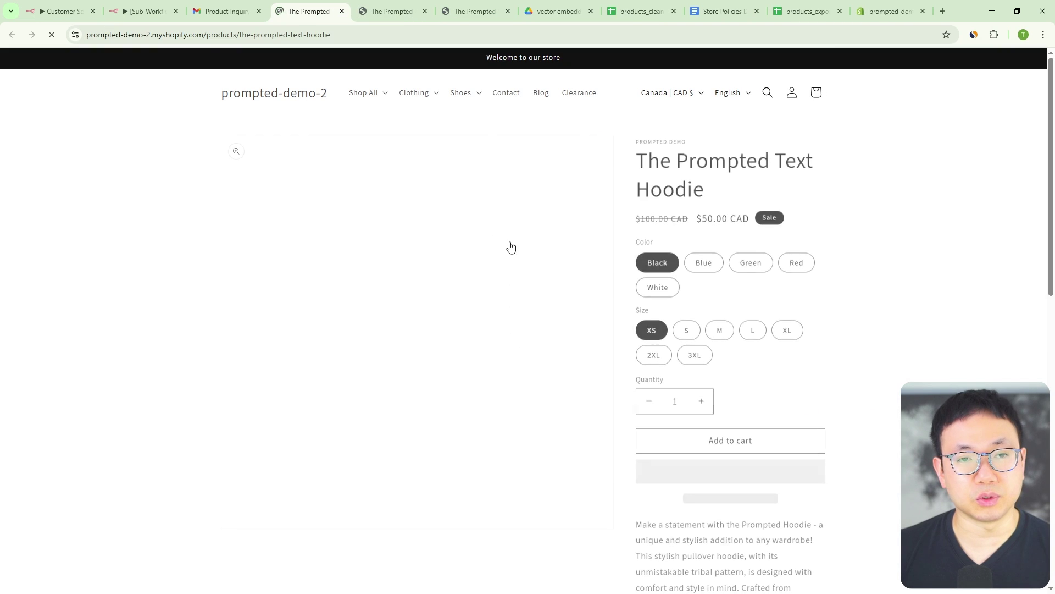
{"action": "left_click", "coordinate": [232, 11]}
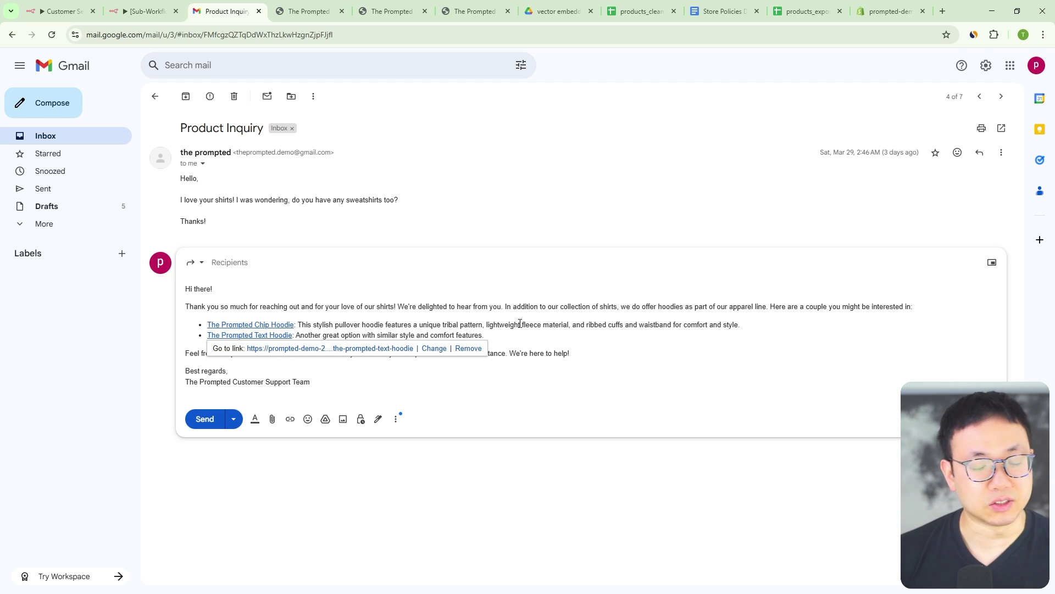
Step: Open the "Just placed an order" email and read its subject and the order the draft reply refers to
{"action": "left_click", "coordinate": [1001, 98]}
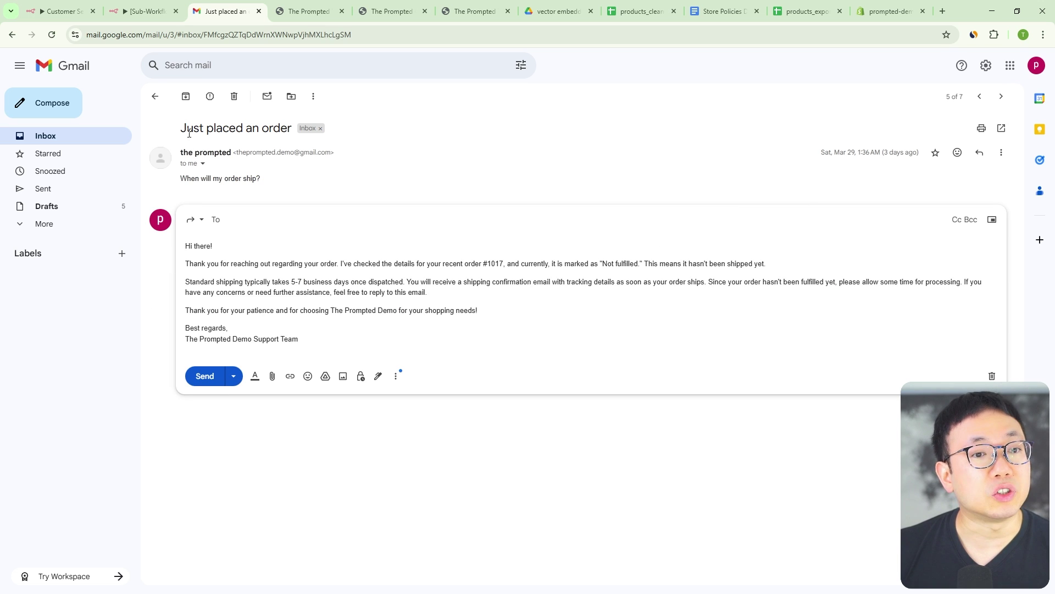
{"action": "left_click_drag", "start_coordinate": [187, 128], "coordinate": [841, 214]}
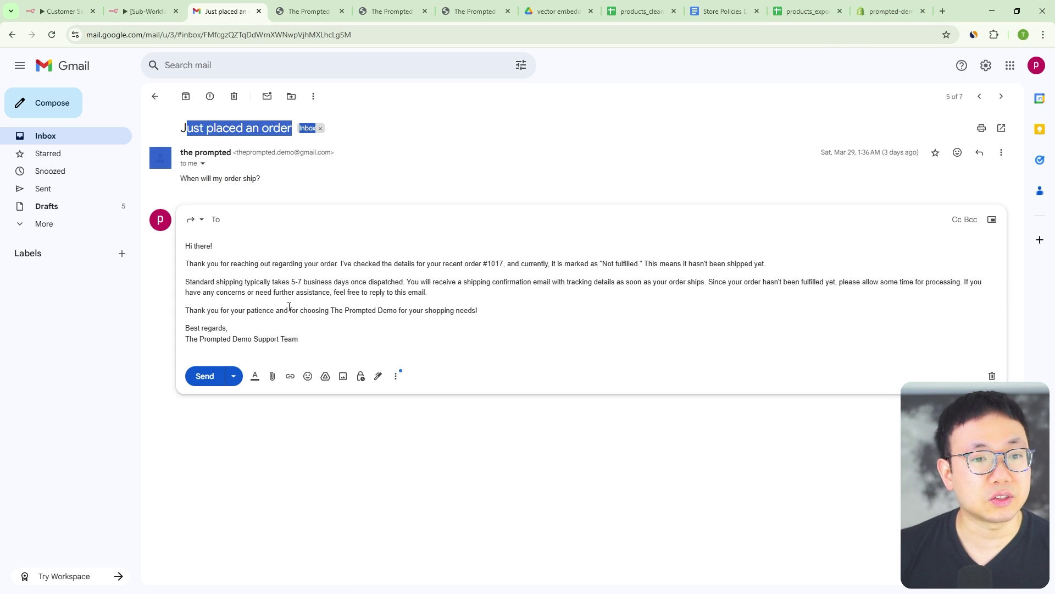
{"action": "left_click", "coordinate": [282, 283]}
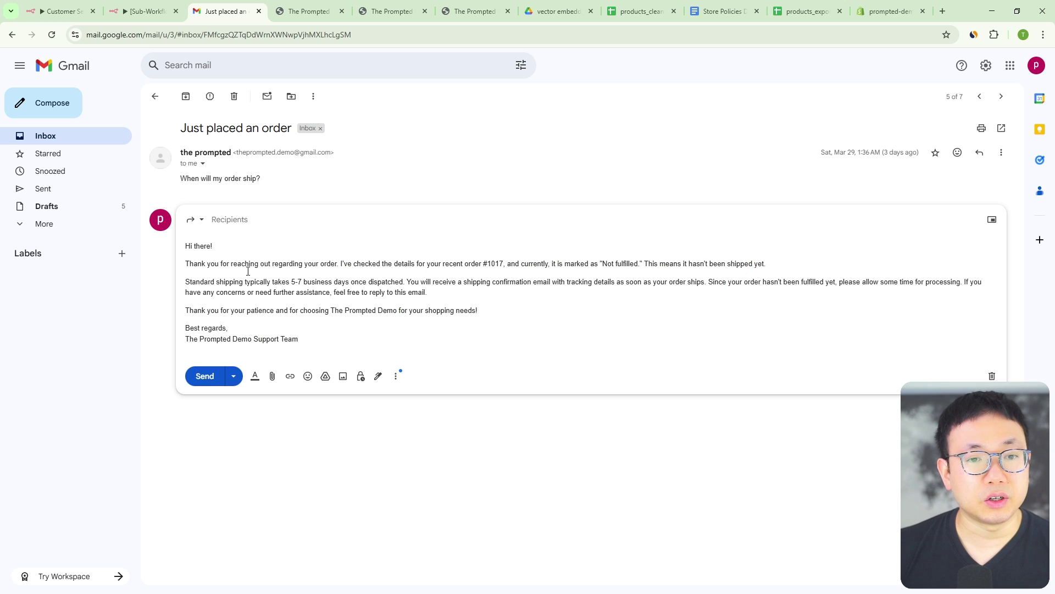
{"action": "left_click_drag", "start_coordinate": [483, 264], "coordinate": [504, 264]}
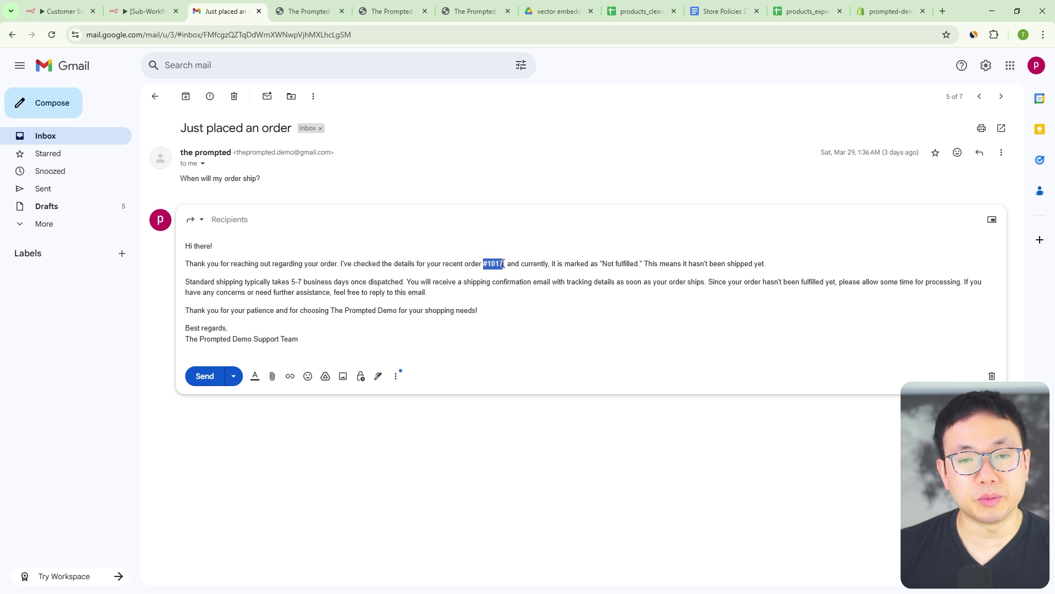
{"action": "left_click", "coordinate": [561, 300]}
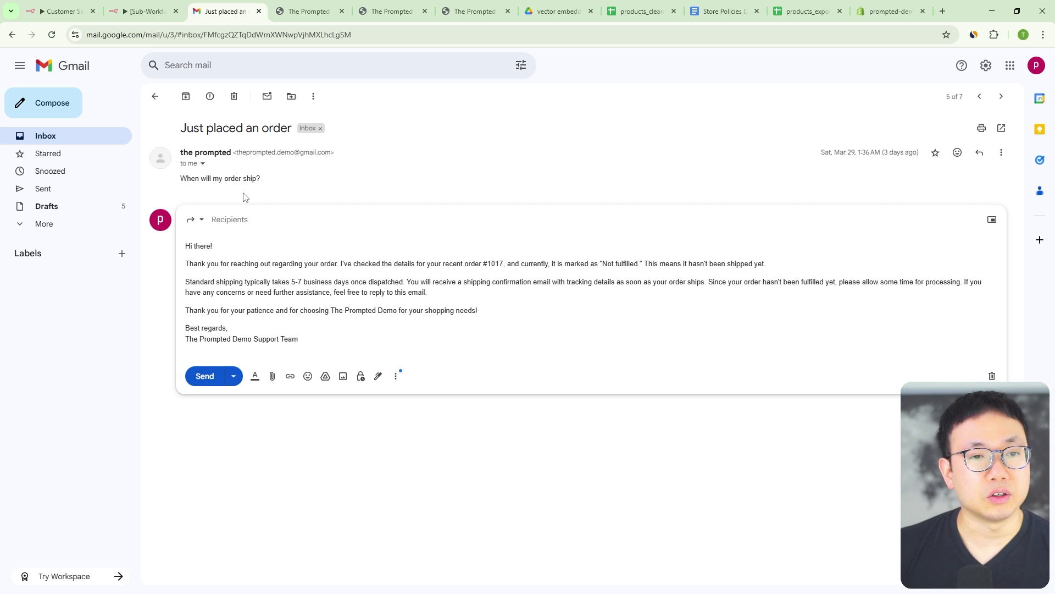
Step: Compare the customer's question about when the order ships with the full text of the draft reply
{"action": "left_click_drag", "start_coordinate": [187, 178], "coordinate": [284, 191]}
{"action": "left_click", "coordinate": [185, 183]}
{"action": "left_click_drag", "start_coordinate": [300, 341], "coordinate": [235, 200]}
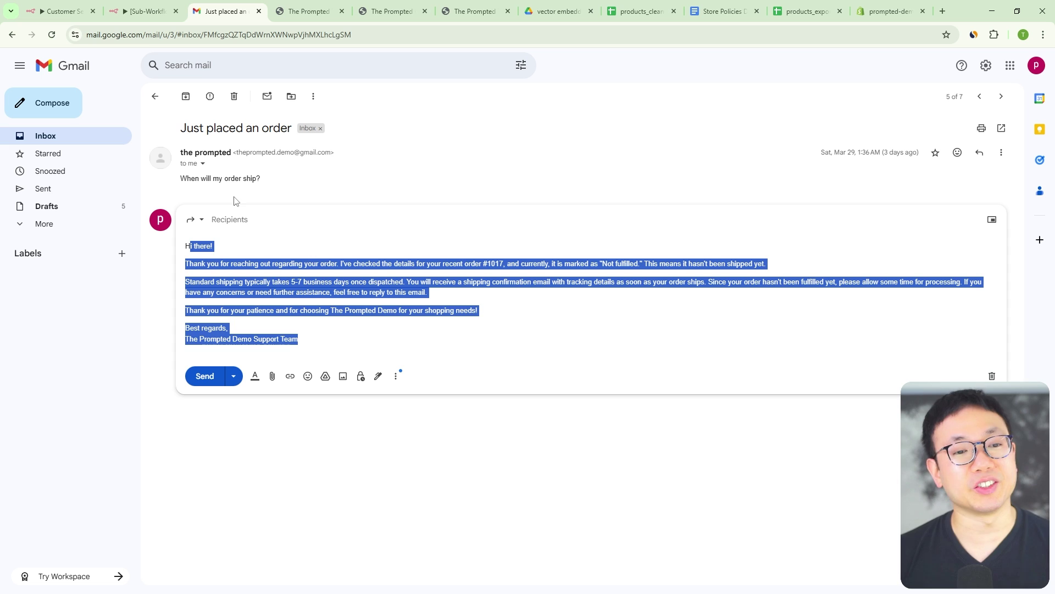
{"action": "left_click", "coordinate": [307, 292]}
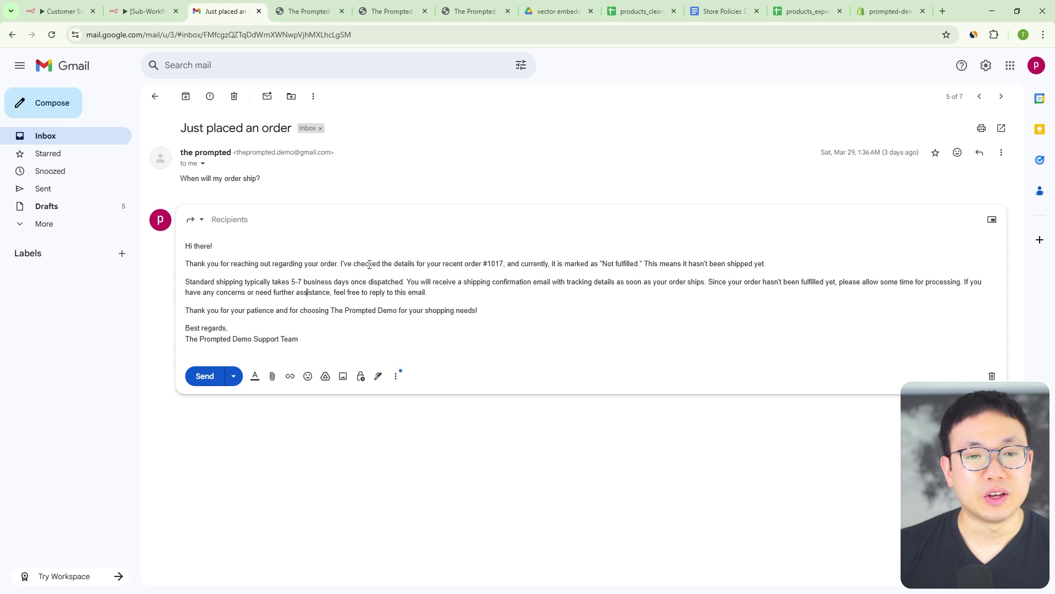
{"action": "left_click_drag", "start_coordinate": [412, 260], "coordinate": [499, 264]}
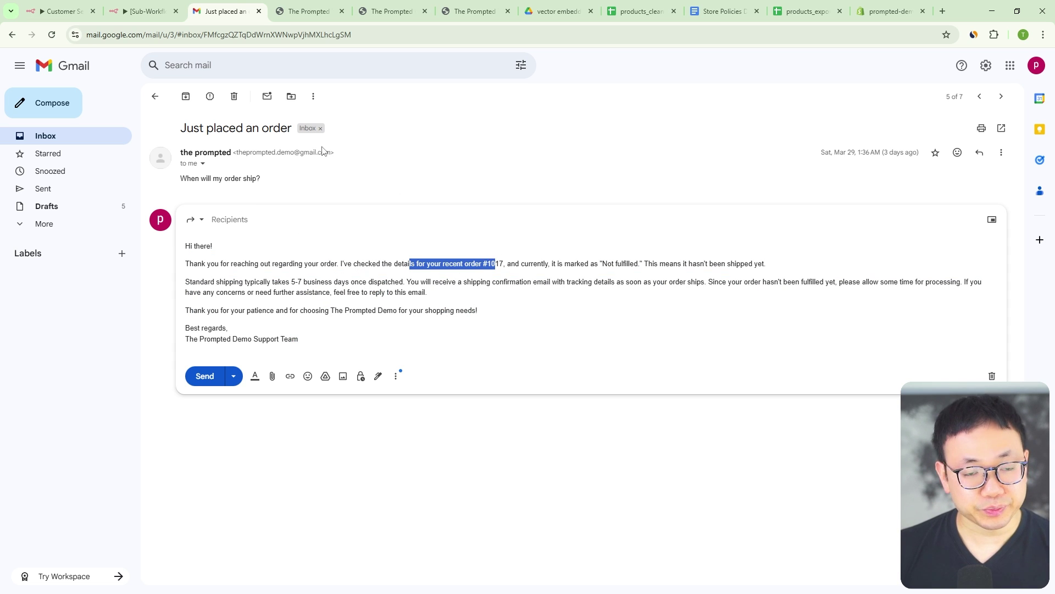
Step: Examine the email's subject and sender address as the details available for identifying the customer's order
{"action": "left_click", "coordinate": [185, 124]}
{"action": "left_click_drag", "start_coordinate": [184, 124], "coordinate": [292, 128]}
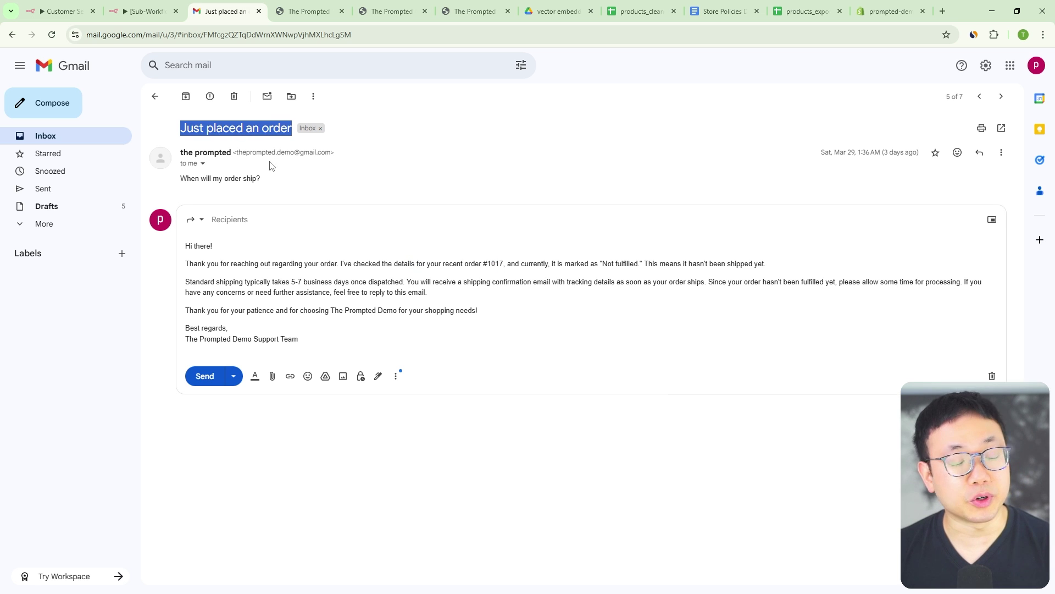
{"action": "left_click", "coordinate": [241, 151]}
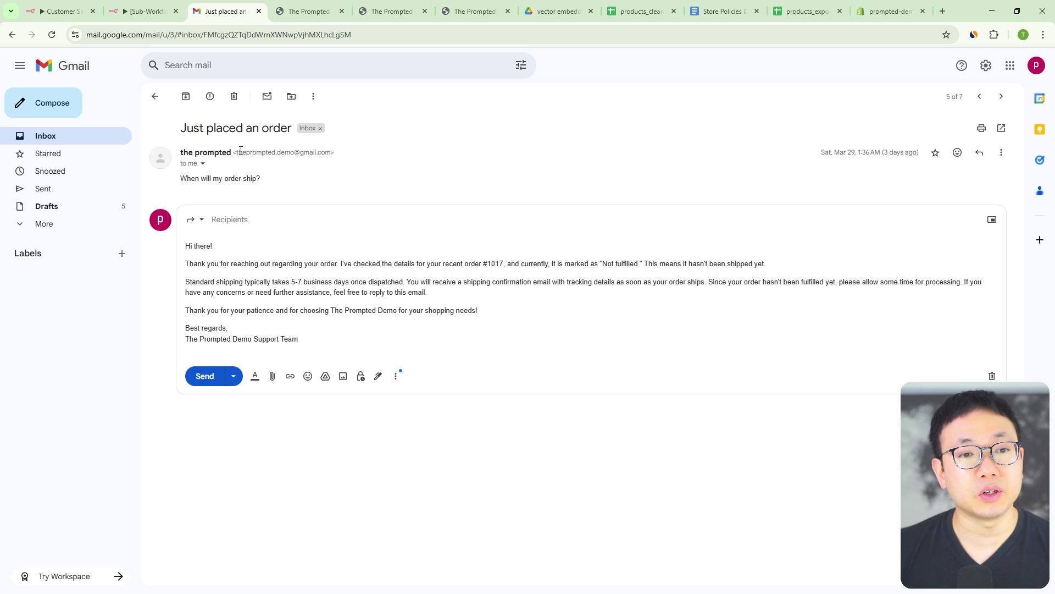
{"action": "left_click_drag", "start_coordinate": [238, 152], "coordinate": [334, 152]}
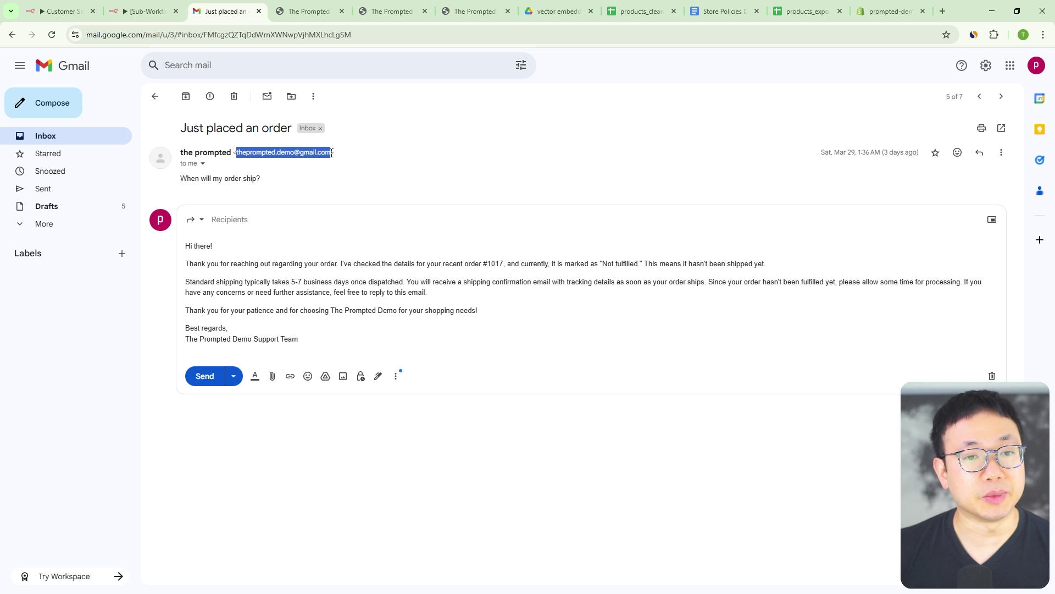
{"action": "left_click", "coordinate": [671, 187]}
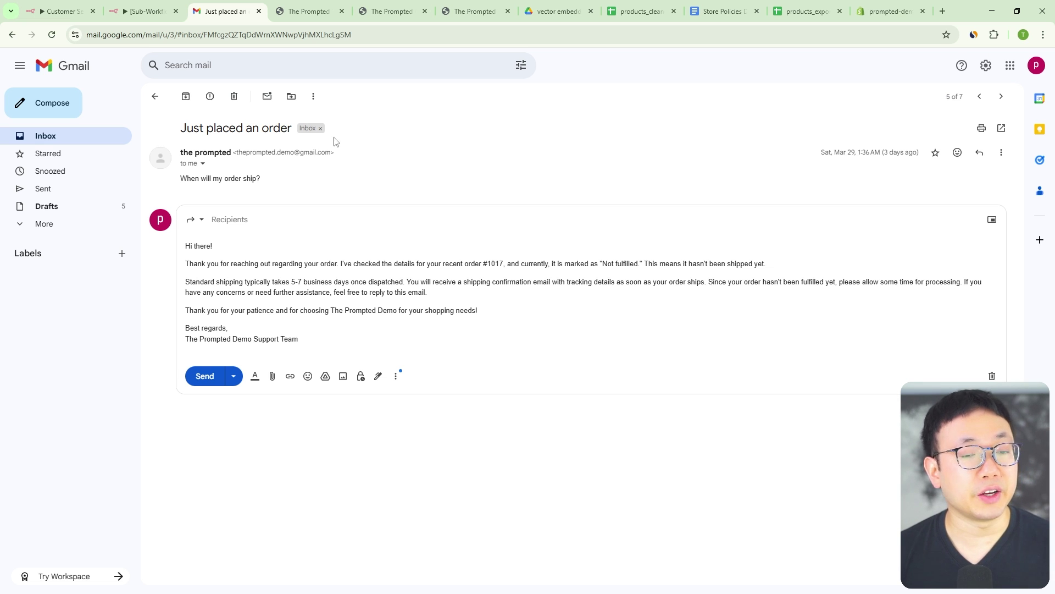
Step: Open the newest order in Shopify and check its fulfillment status and the customer's contact email
{"action": "left_click", "coordinate": [882, 18]}
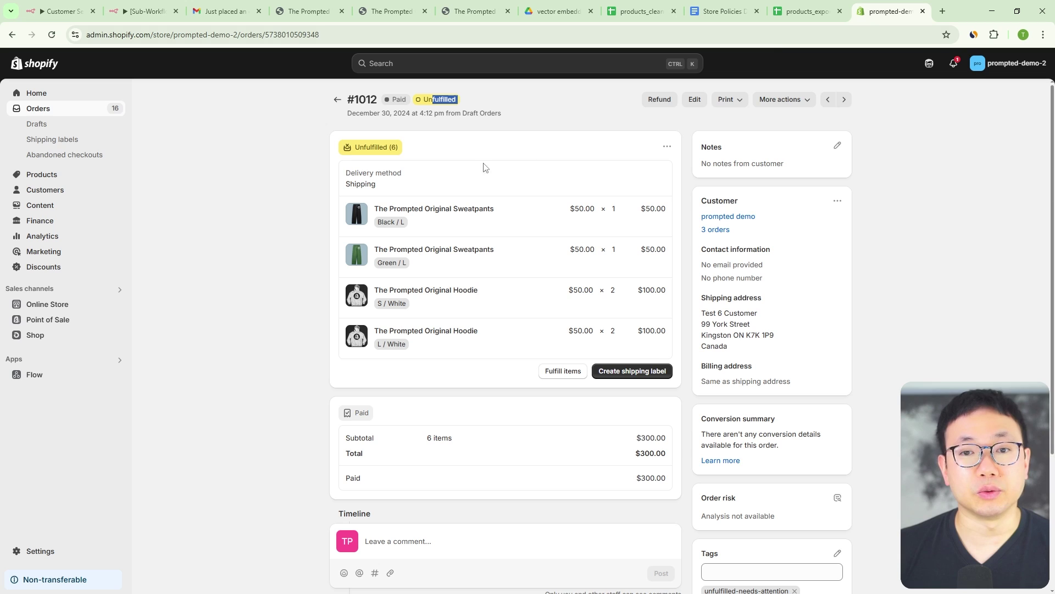
{"action": "left_click", "coordinate": [20, 112]}
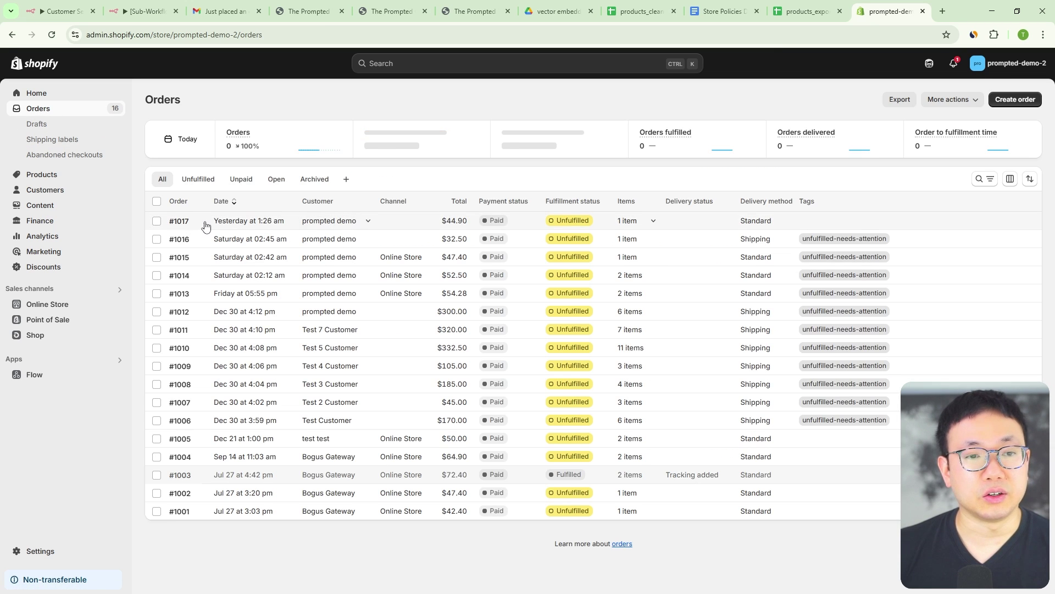
{"action": "left_click", "coordinate": [208, 227]}
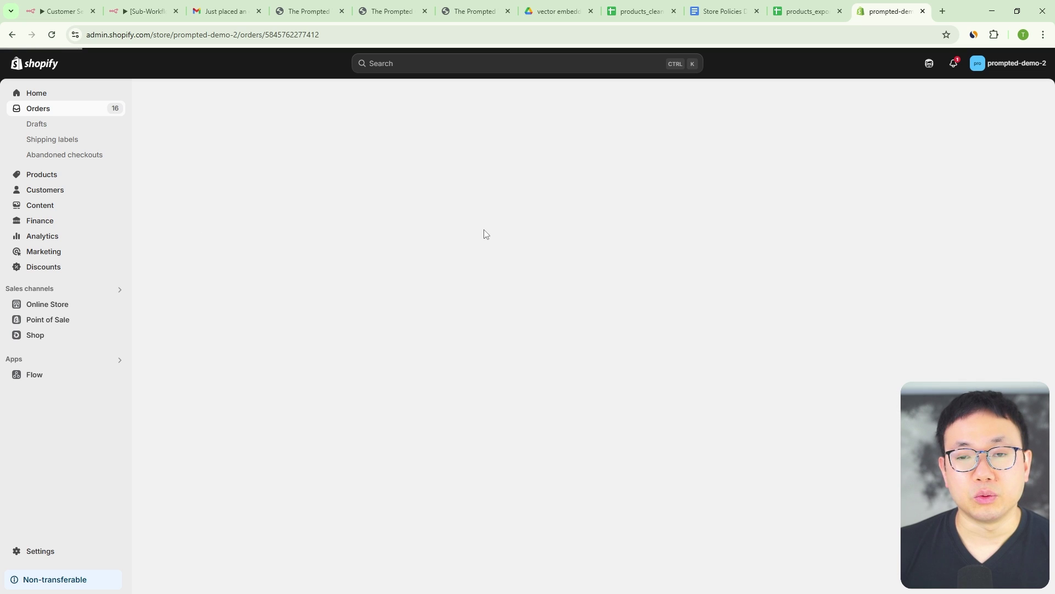
{"action": "left_click_drag", "start_coordinate": [825, 270], "coordinate": [697, 270]}
{"action": "left_click", "coordinate": [836, 266]}
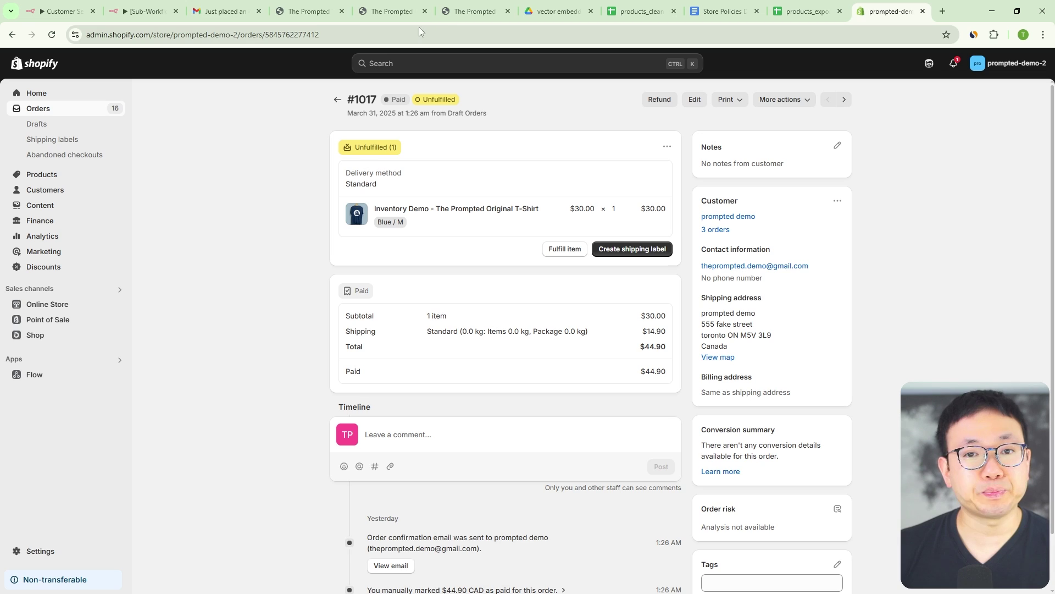
Step: Return to the Gmail draft and match the sender's address with the order reference in the reply
{"action": "left_click", "coordinate": [225, 11]}
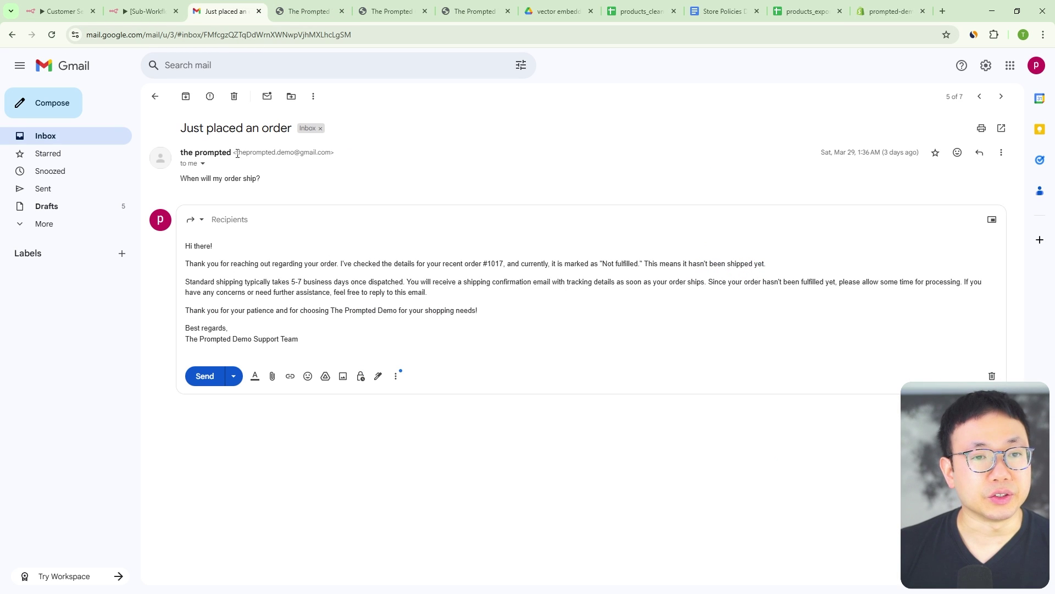
{"action": "left_click_drag", "start_coordinate": [237, 154], "coordinate": [331, 151]}
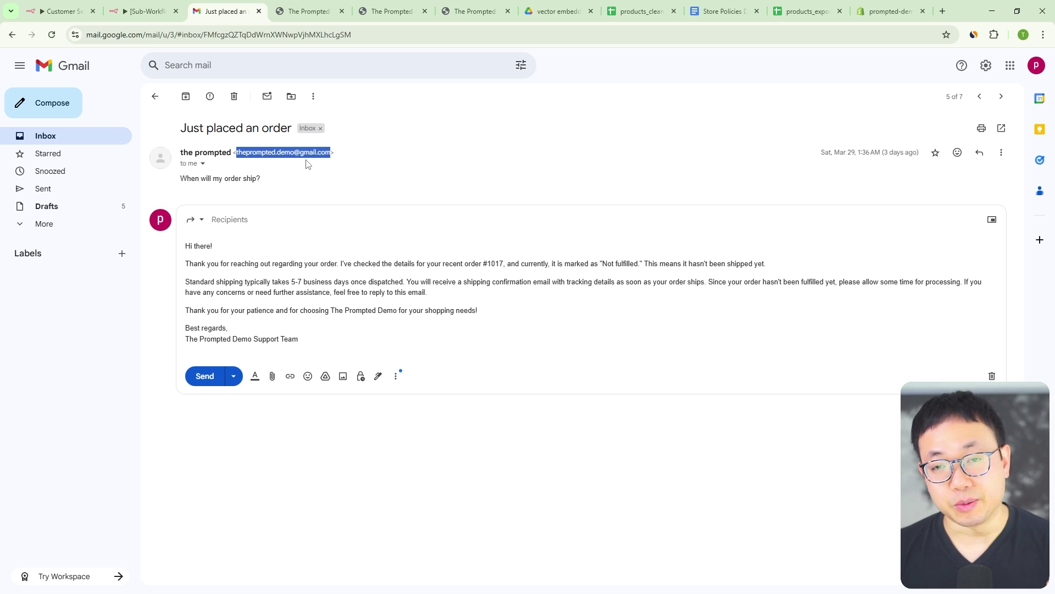
{"action": "left_click_drag", "start_coordinate": [409, 263], "coordinate": [496, 264]}
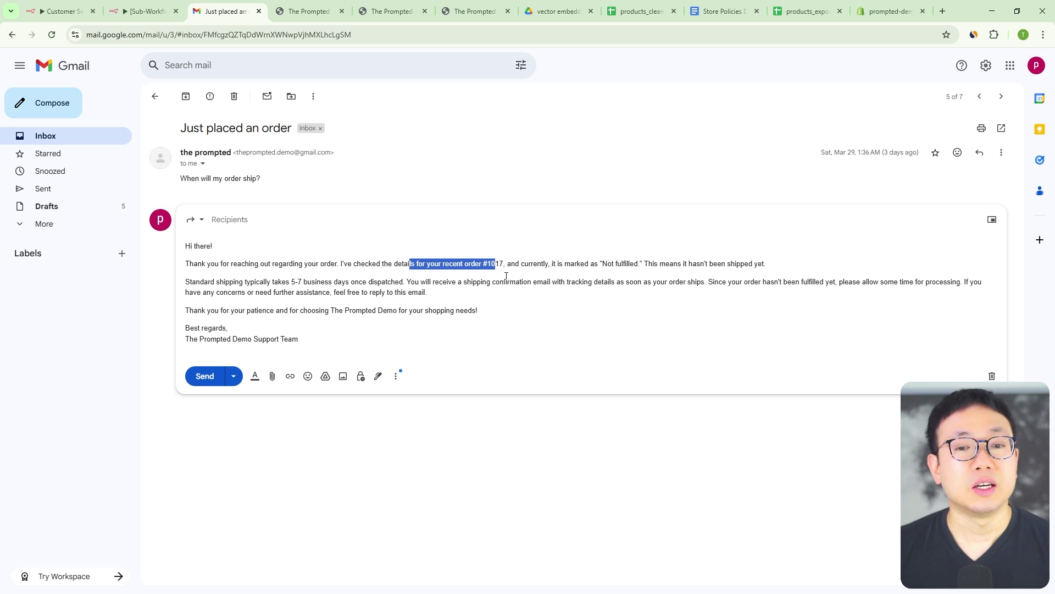
{"action": "left_click", "coordinate": [537, 279]}
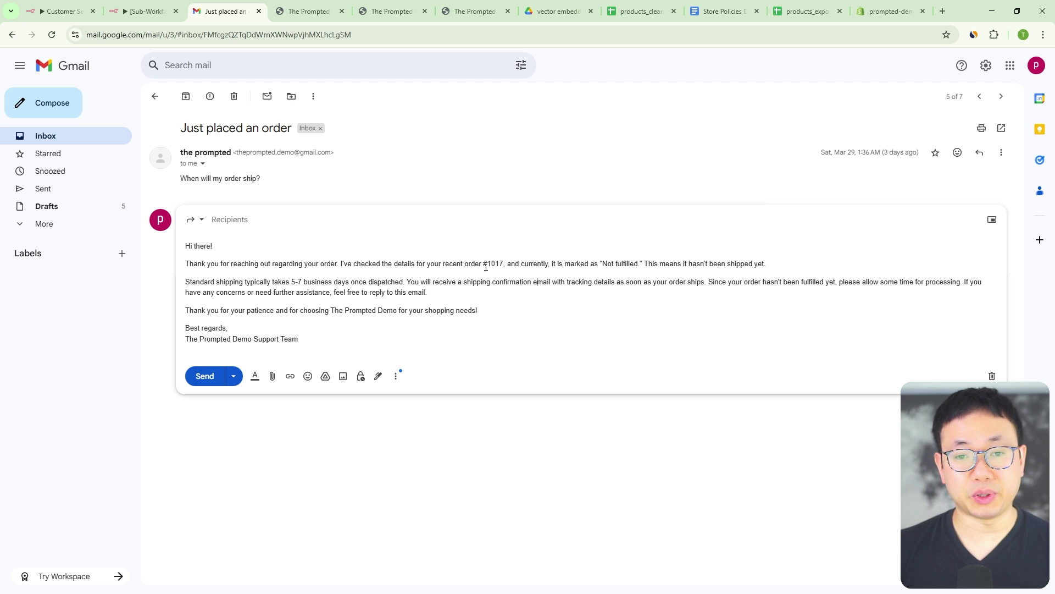
{"action": "left_click_drag", "start_coordinate": [484, 264], "coordinate": [504, 264]}
{"action": "left_click", "coordinate": [377, 310]}
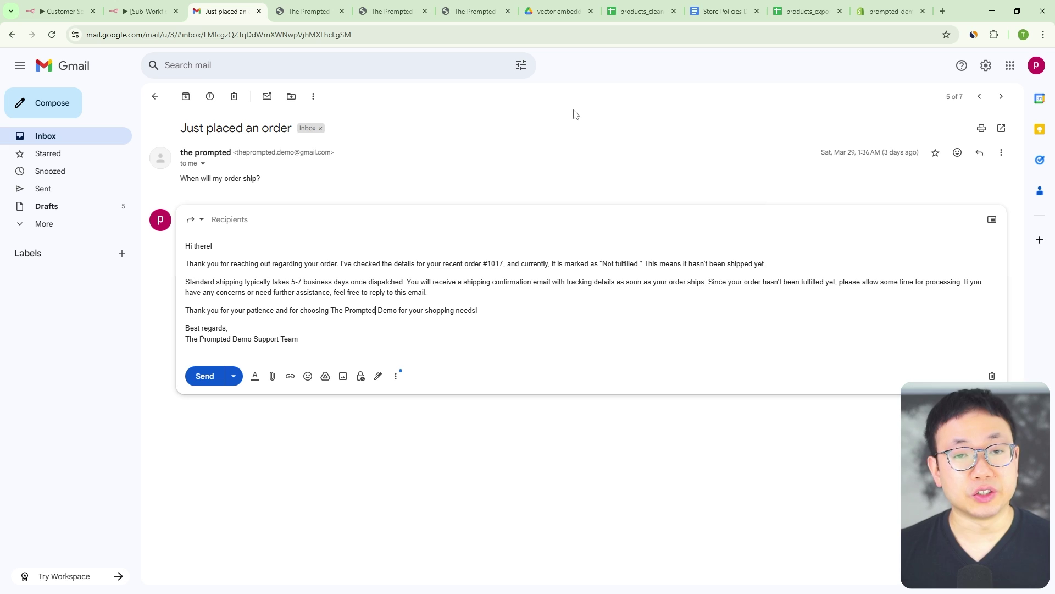
Step: Check the Standard Shipping delivery time in the Store Policies DEMO document against the newest Shopify order's shipping method
{"action": "left_click", "coordinate": [739, 10]}
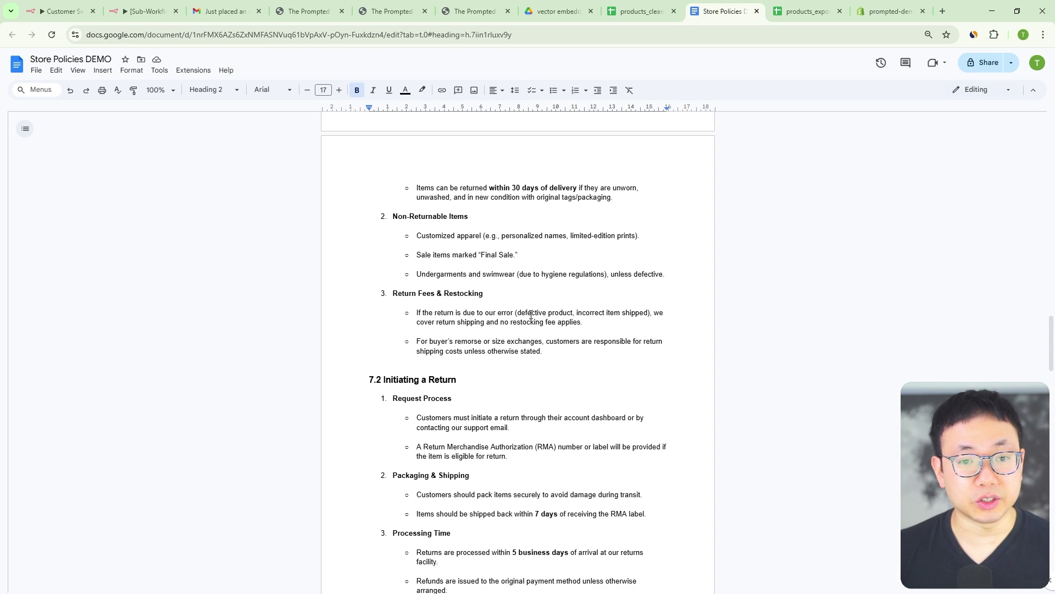
{"action": "scroll", "coordinate": [531, 316], "scroll_direction": "up", "scroll_amount": 15}
{"action": "scroll", "coordinate": [603, 312], "scroll_direction": "down", "scroll_amount": 2}
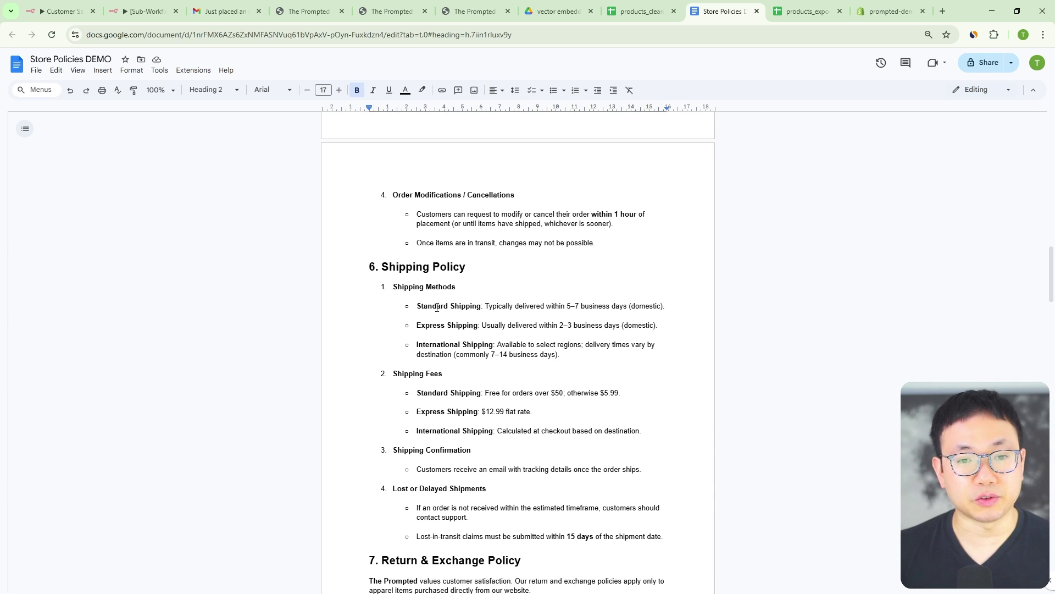
{"action": "left_click_drag", "start_coordinate": [437, 307], "coordinate": [666, 307]}
{"action": "left_click", "coordinate": [882, 18]}
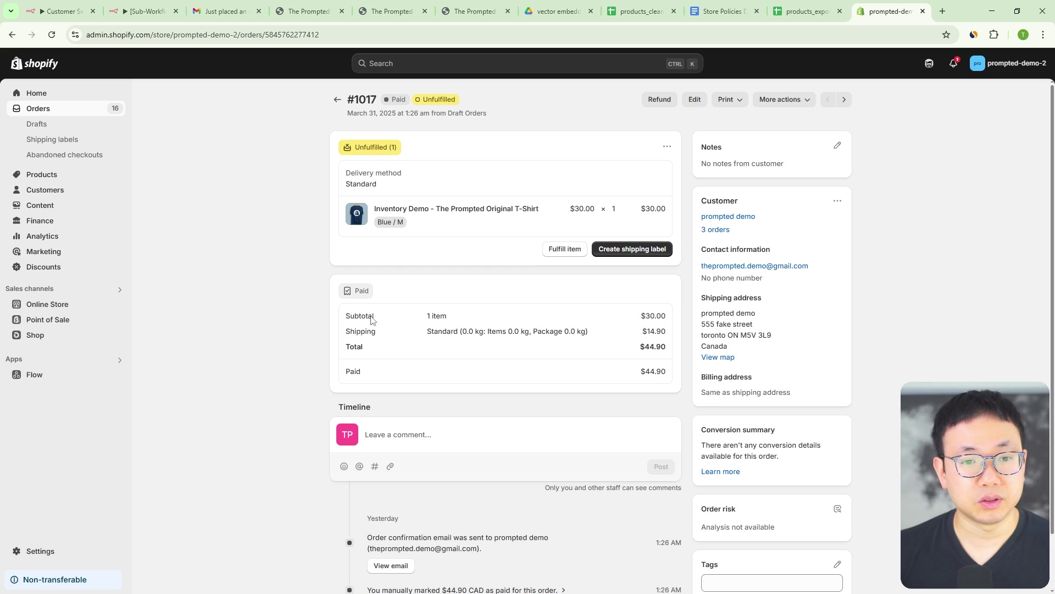
{"action": "left_click_drag", "start_coordinate": [429, 332], "coordinate": [469, 334]}
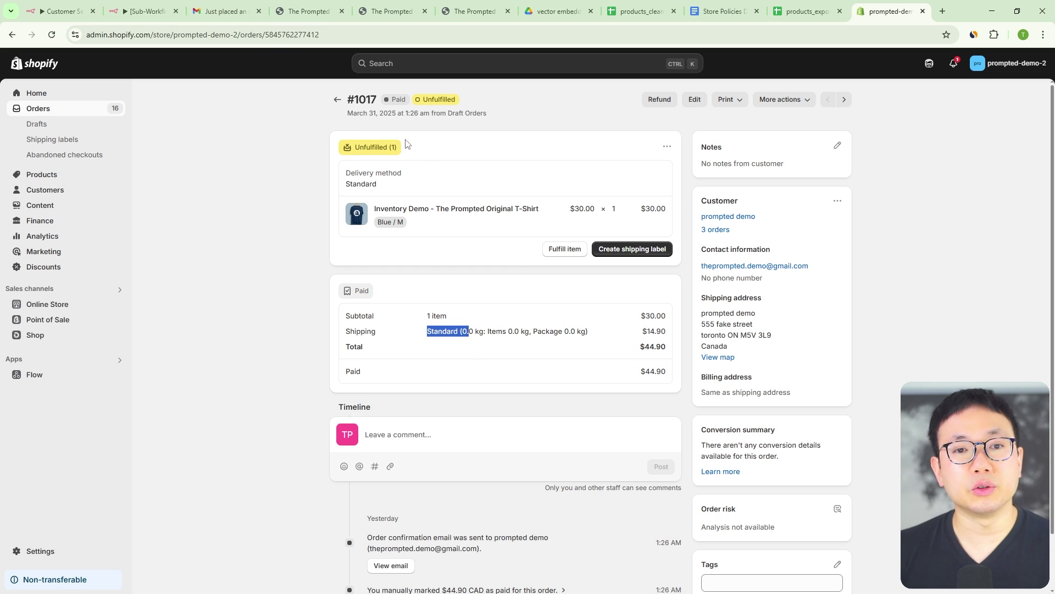
Step: Reread the draft's paragraph on standard shipping time, tracking confirmation and order processing in Gmail
{"action": "left_click", "coordinate": [219, 10]}
{"action": "left_click_drag", "start_coordinate": [441, 290], "coordinate": [209, 283]}
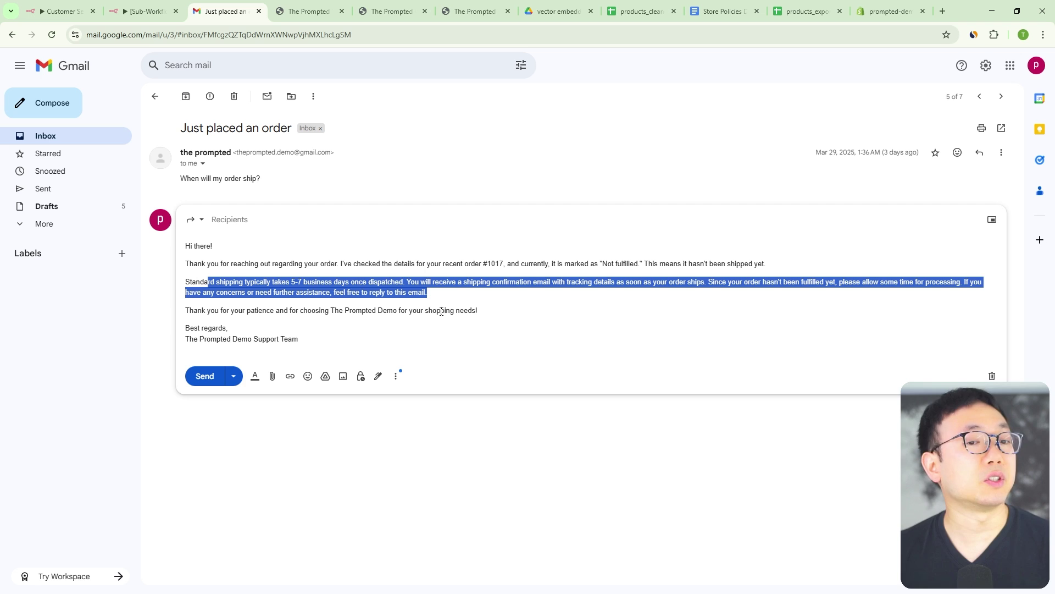
{"action": "left_click", "coordinate": [468, 296]}
{"action": "left_click", "coordinate": [502, 302]}
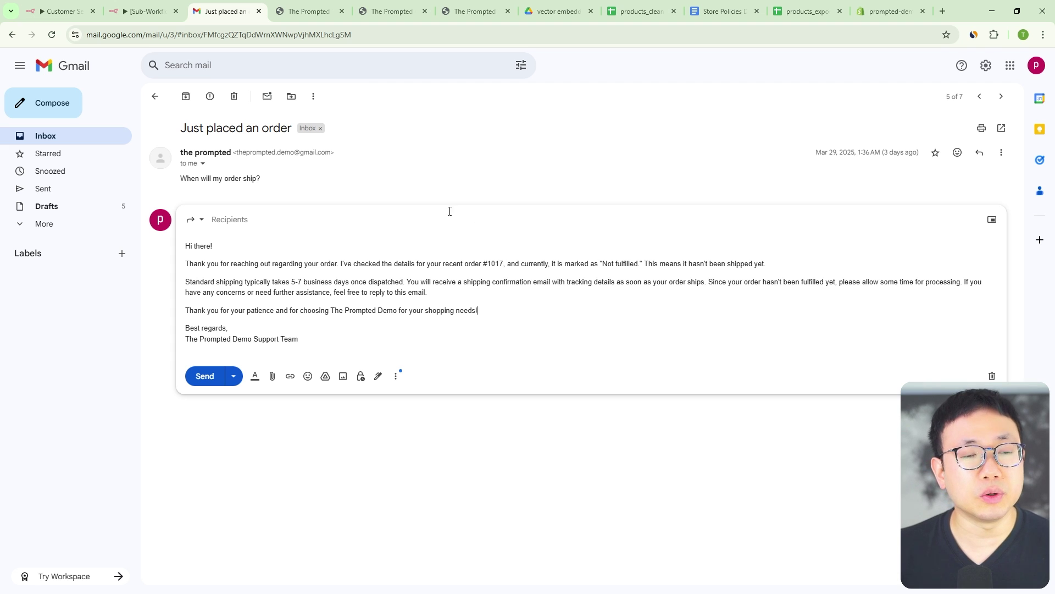
Step: Discard the draft reply on the "Just placed an order" email and return to the inbox
{"action": "left_click", "coordinate": [47, 16]}
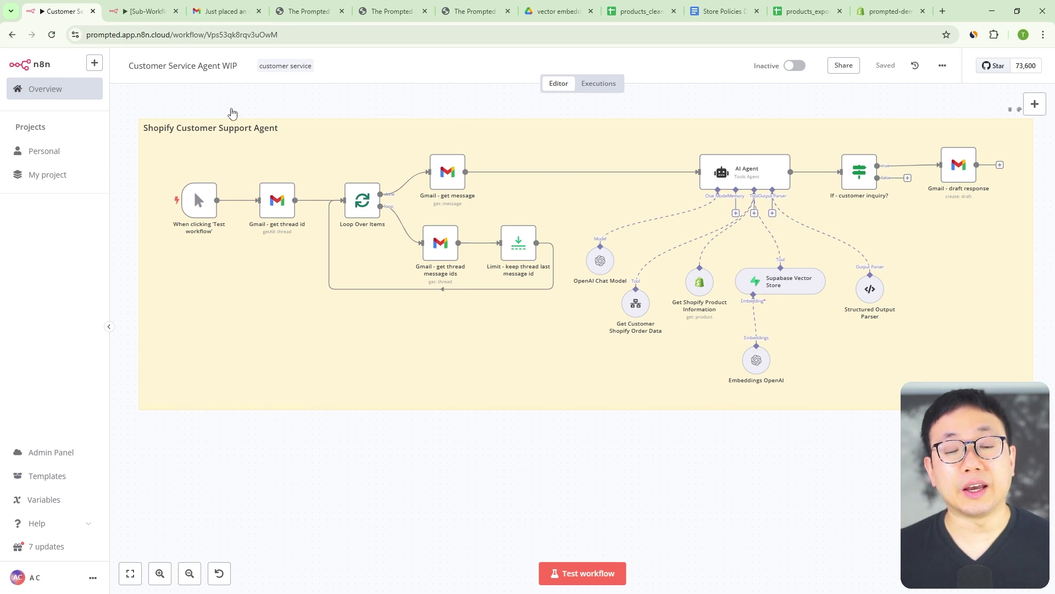
{"action": "left_click", "coordinate": [223, 11]}
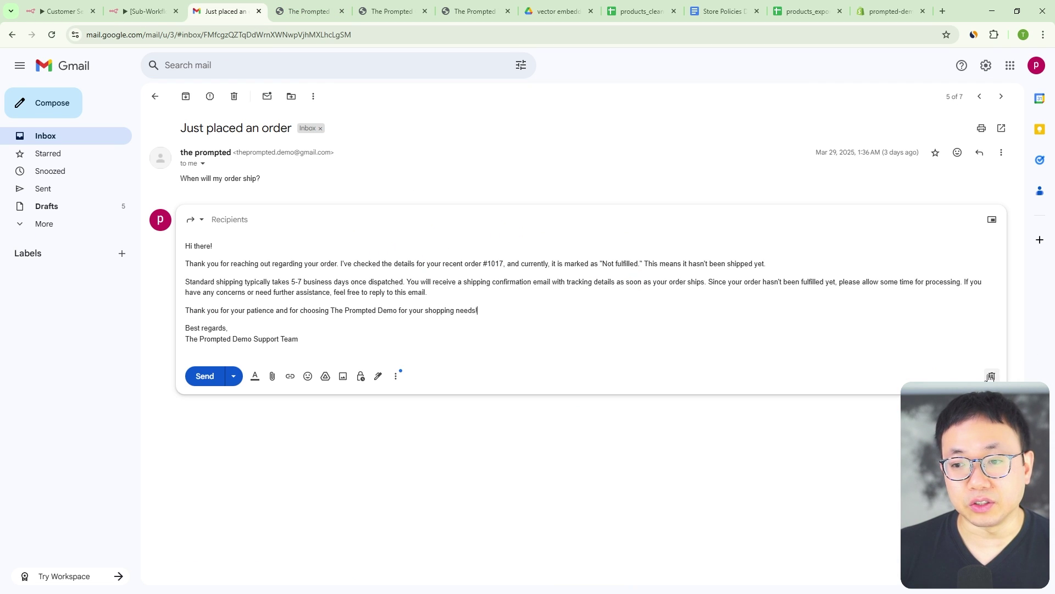
{"action": "left_click", "coordinate": [991, 376]}
{"action": "left_click", "coordinate": [76, 142]}
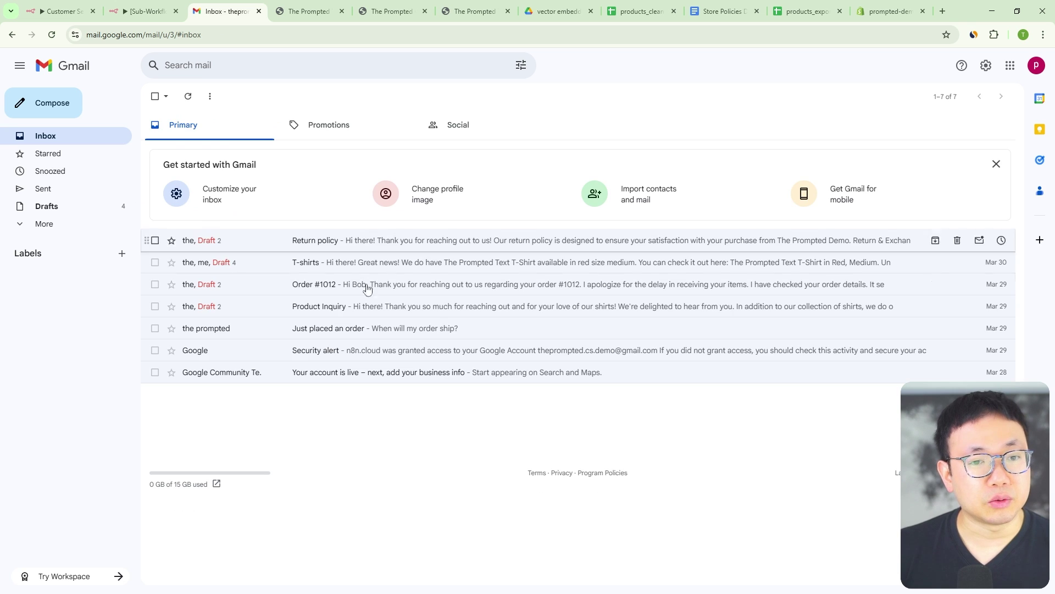
Step: Discard the draft reply on the Return policy email, then switch to the Customer Service Agent WIP workflow in n8n
{"action": "left_click", "coordinate": [377, 311]}
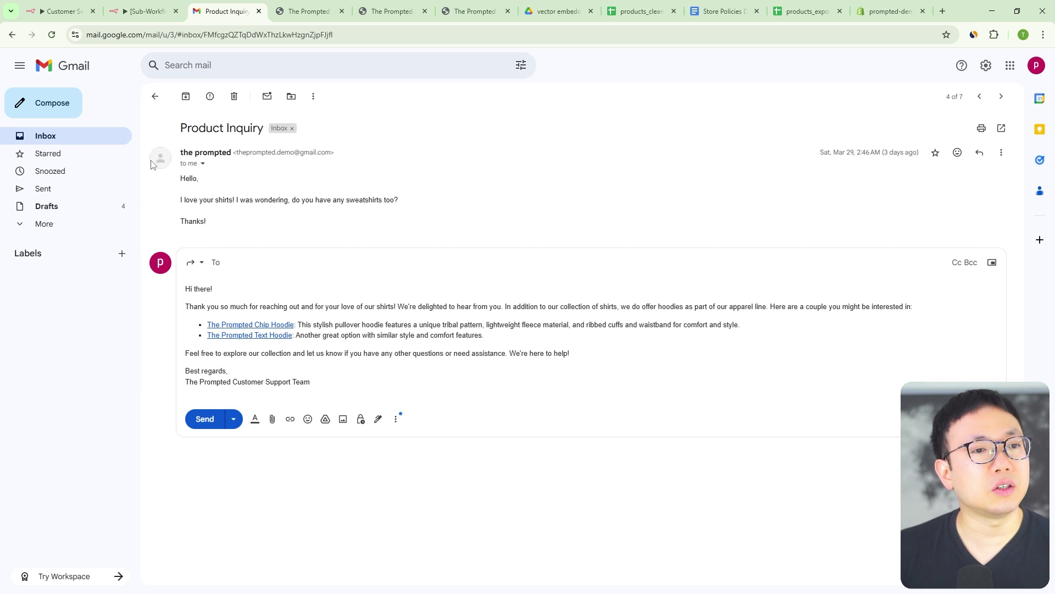
{"action": "key", "text": "alt+Left"}
{"action": "left_click", "coordinate": [308, 239]}
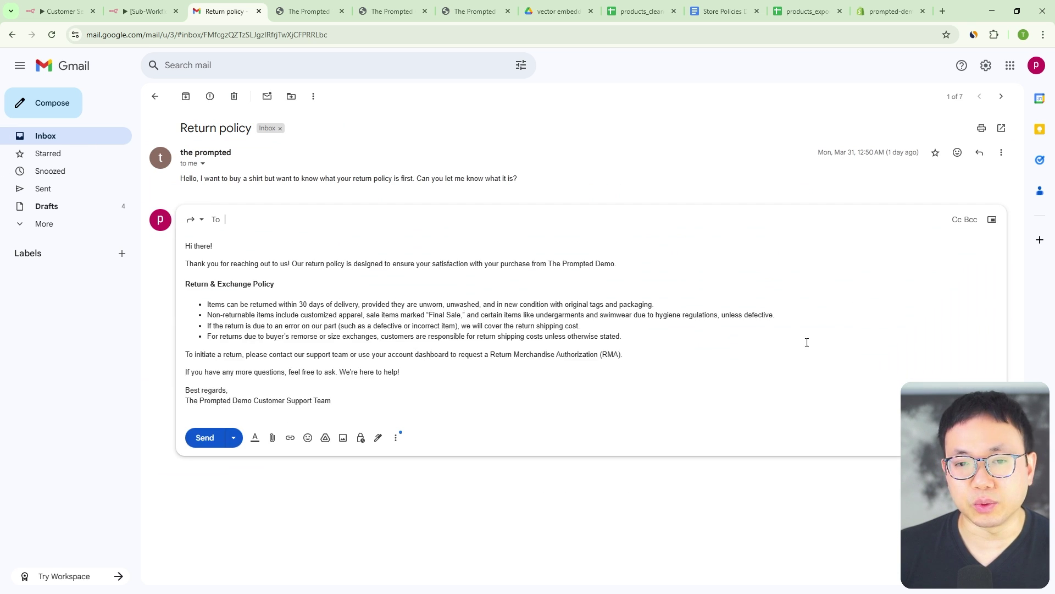
{"action": "key", "text": "ctrl+shift+d"}
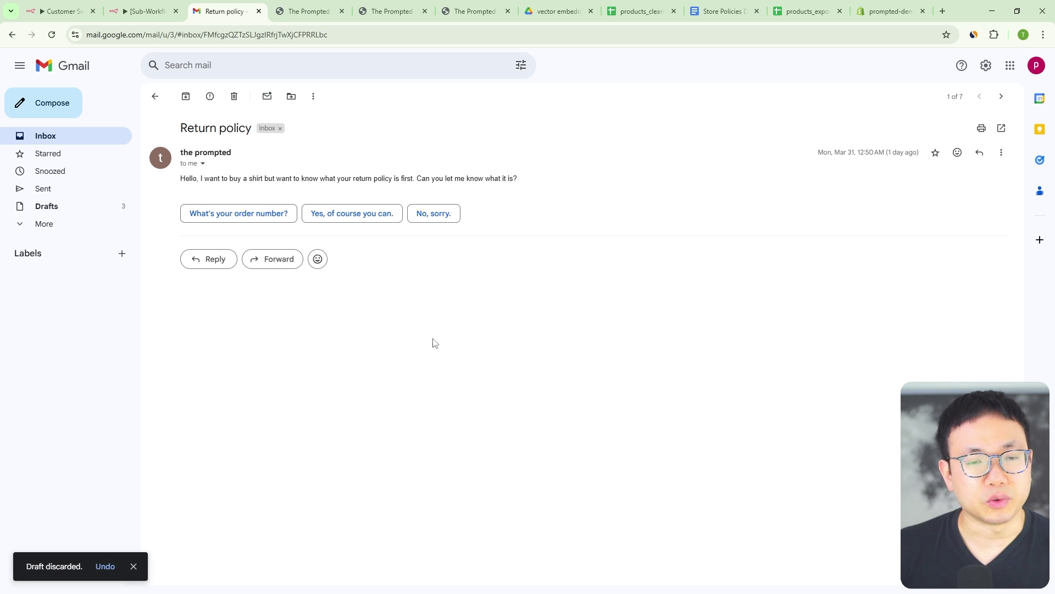
{"action": "left_click", "coordinate": [92, 141]}
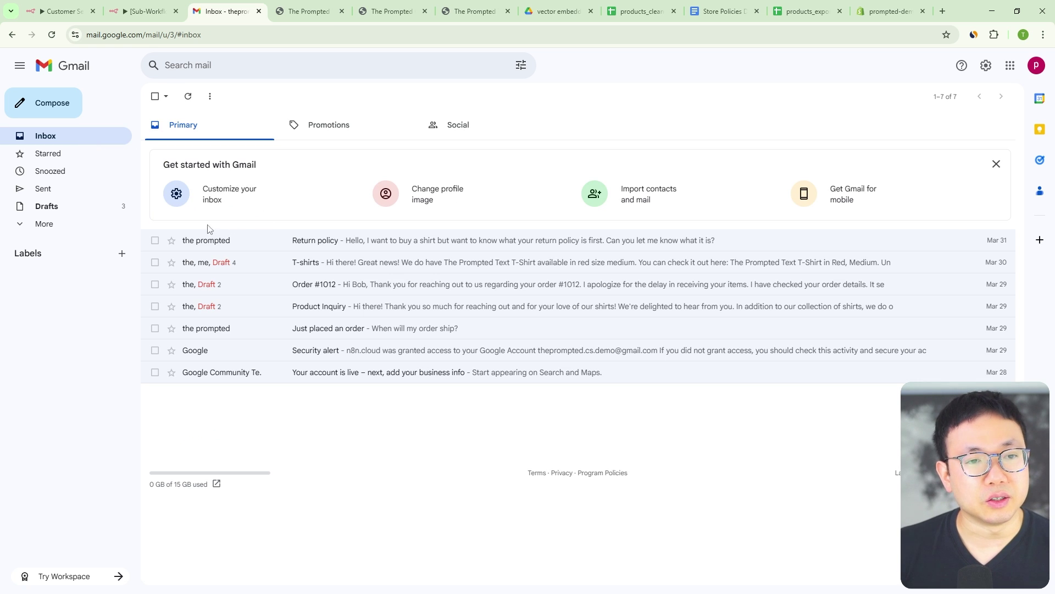
{"action": "left_click", "coordinate": [60, 11]}
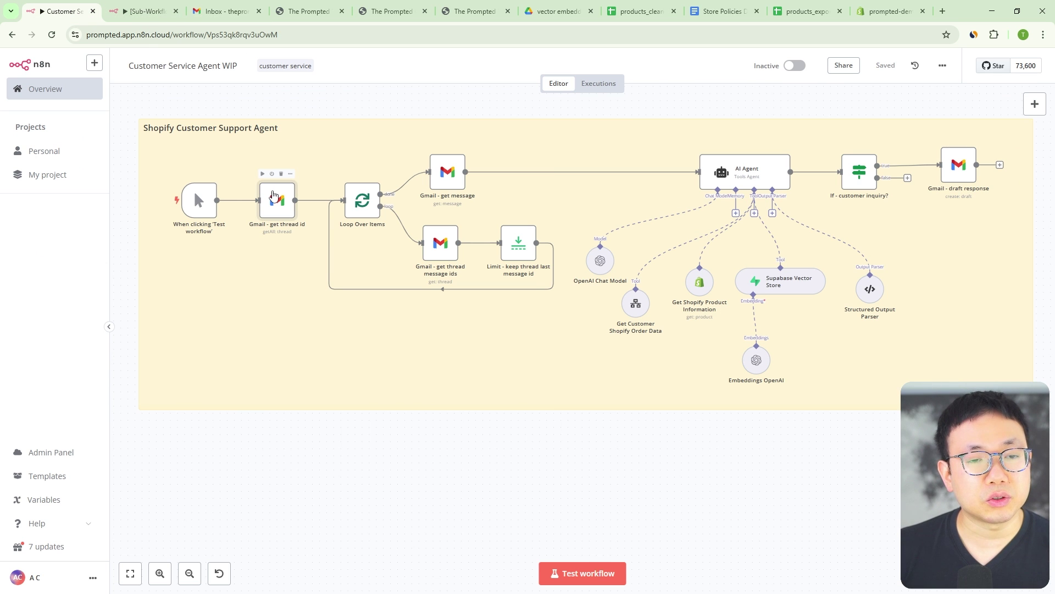
Step: Set the thread limit of the "Gmail - get thread id" node to 1 and run a test of the workflow
{"action": "double_click", "coordinate": [273, 194]}
{"action": "left_click", "coordinate": [408, 285]}
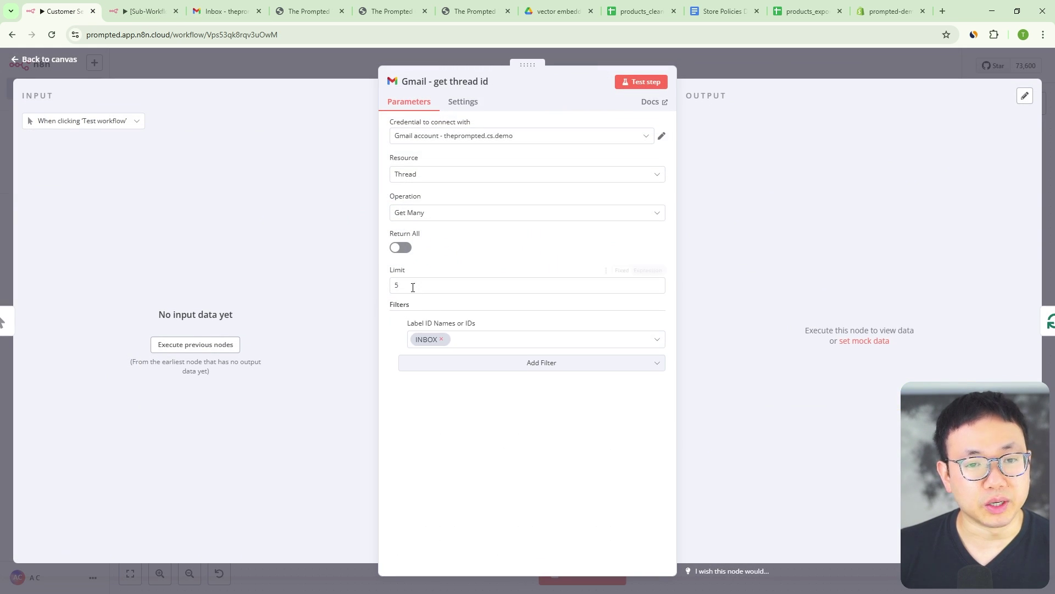
{"action": "key", "text": "BackSpace"}
{"action": "type", "text": "1"}
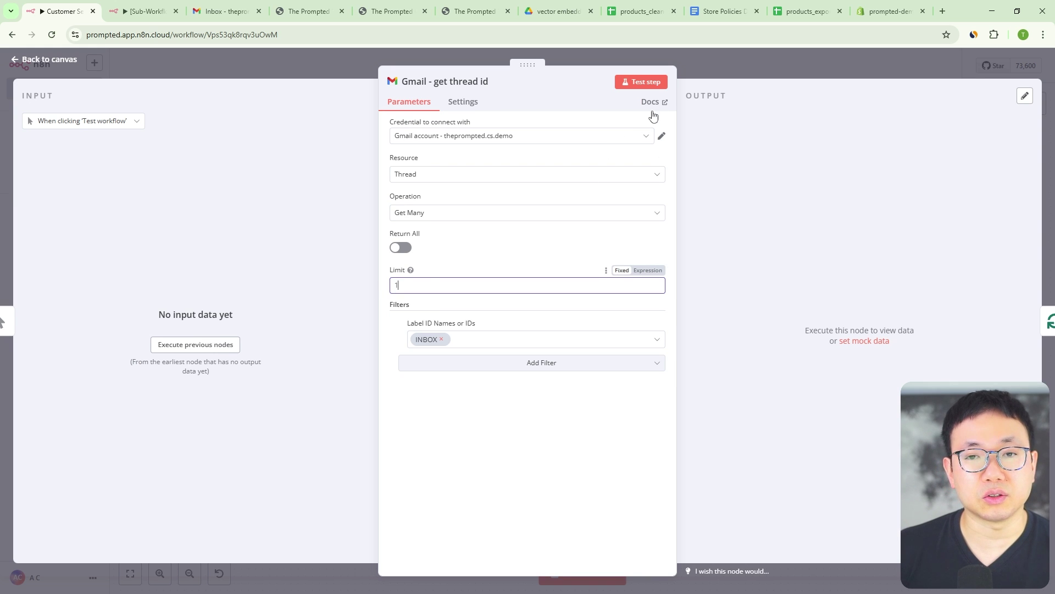
{"action": "left_click", "coordinate": [694, 64]}
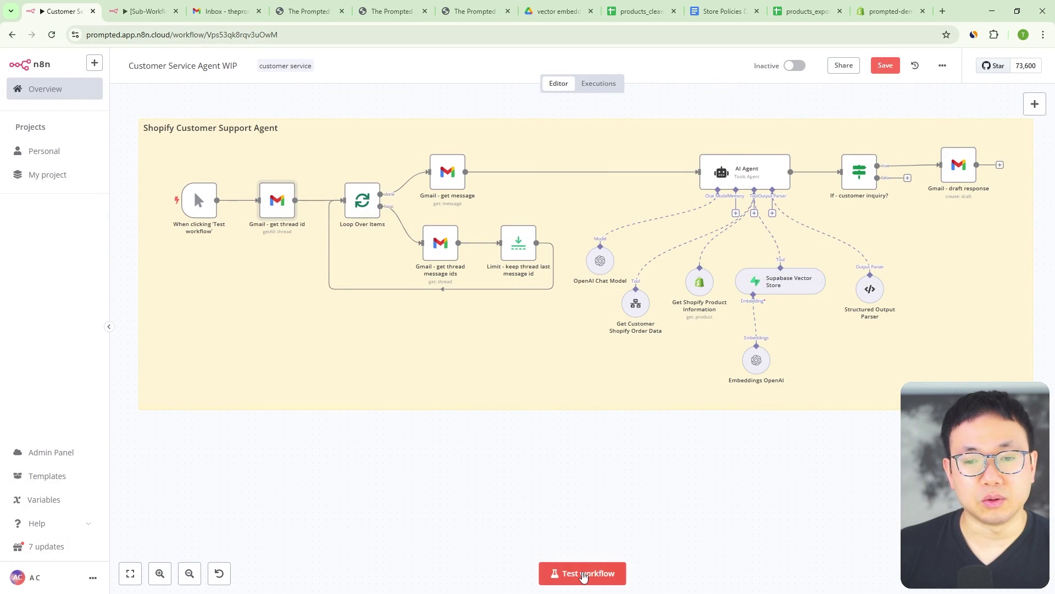
{"action": "left_click", "coordinate": [584, 574]}
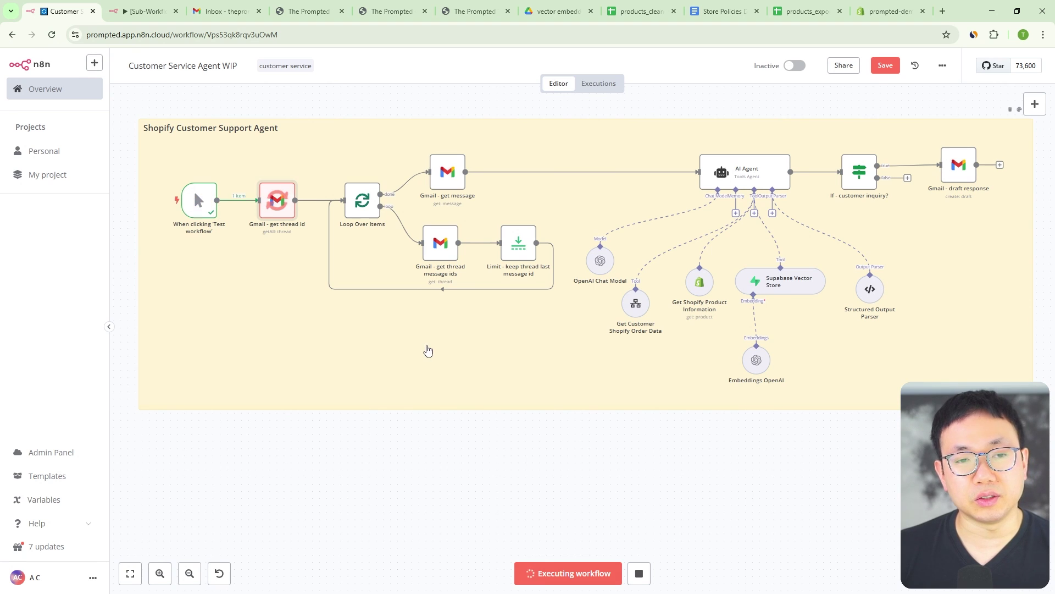
Step: Check the new draft reply on the Return policy email in Gmail and look at the Store Policies DEMO document before returning to n8n
{"action": "left_click", "coordinate": [222, 11]}
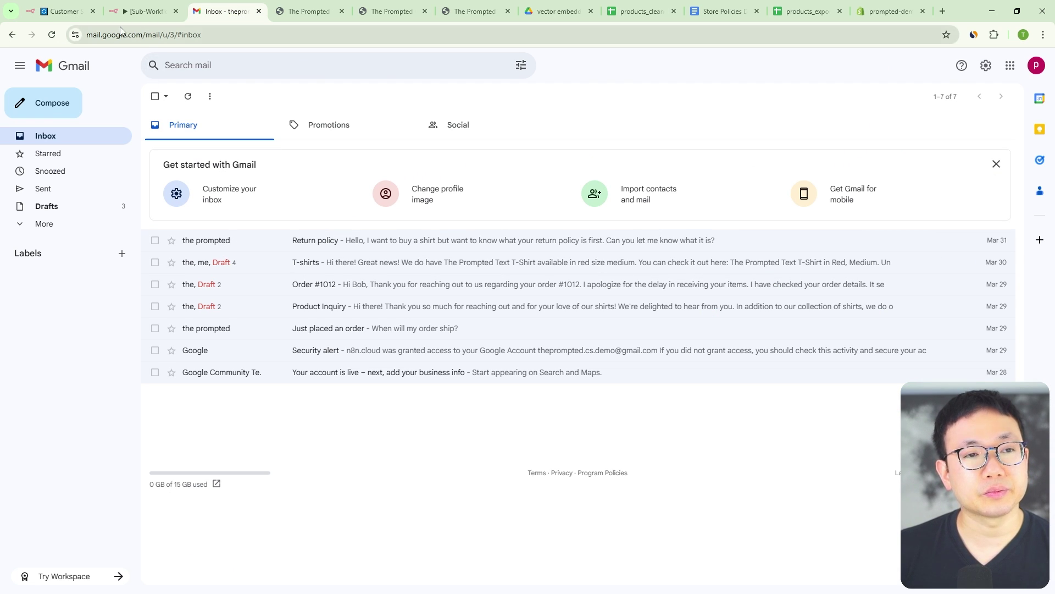
{"action": "left_click", "coordinate": [77, 8]}
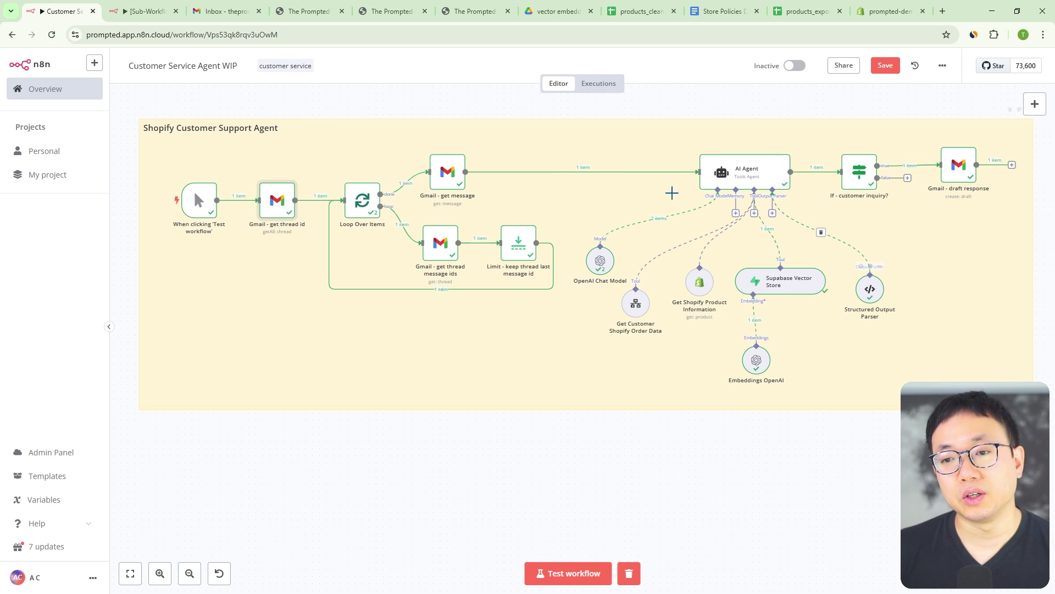
{"action": "key", "text": "ctrl+Tab"}
{"action": "key", "text": "ctrl+Tab"}
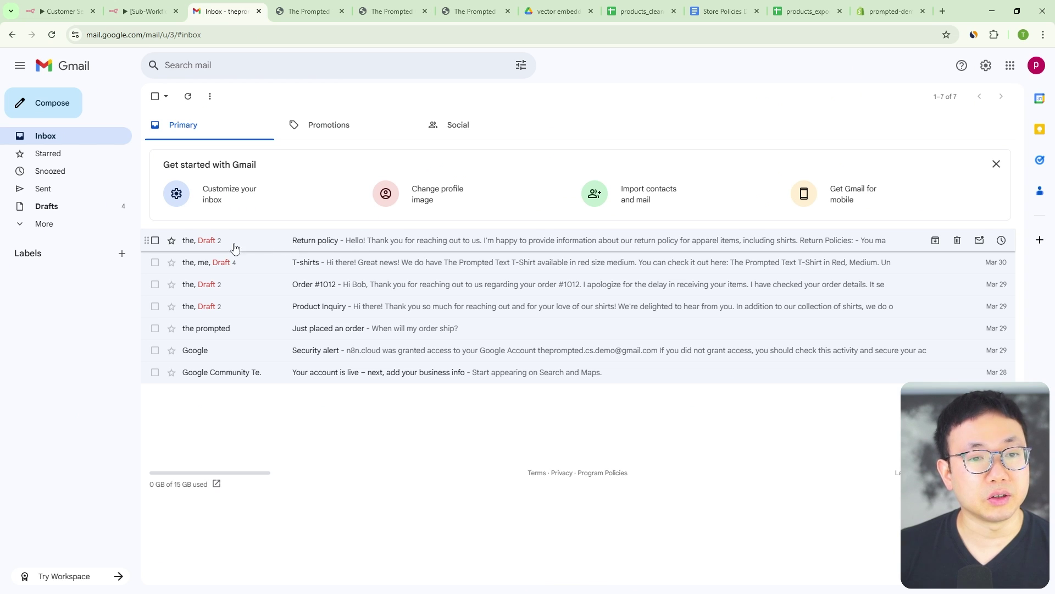
{"action": "left_click", "coordinate": [315, 237]}
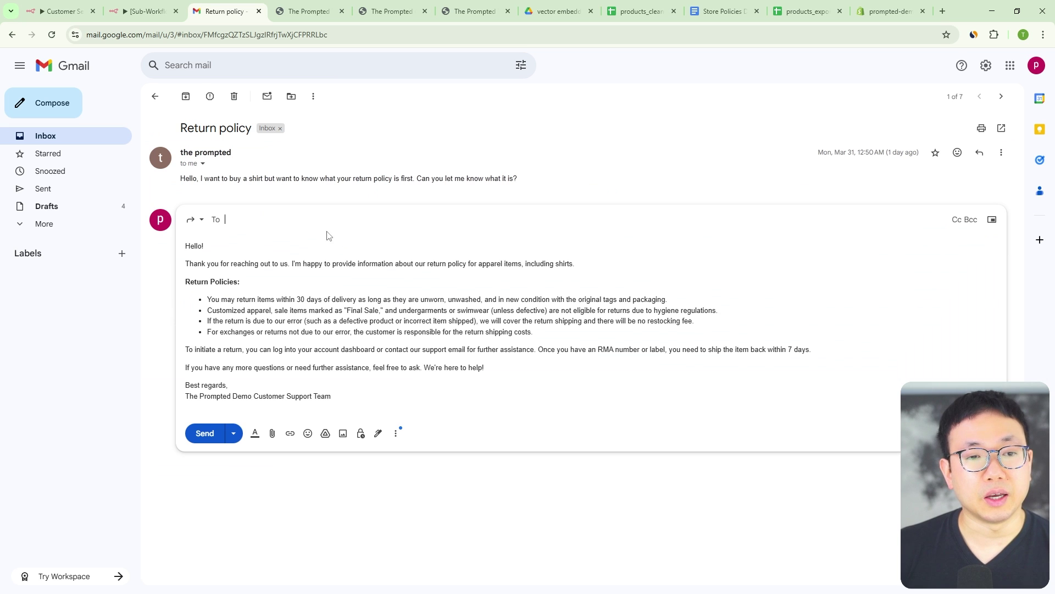
{"action": "left_click_drag", "start_coordinate": [223, 281], "coordinate": [460, 371]}
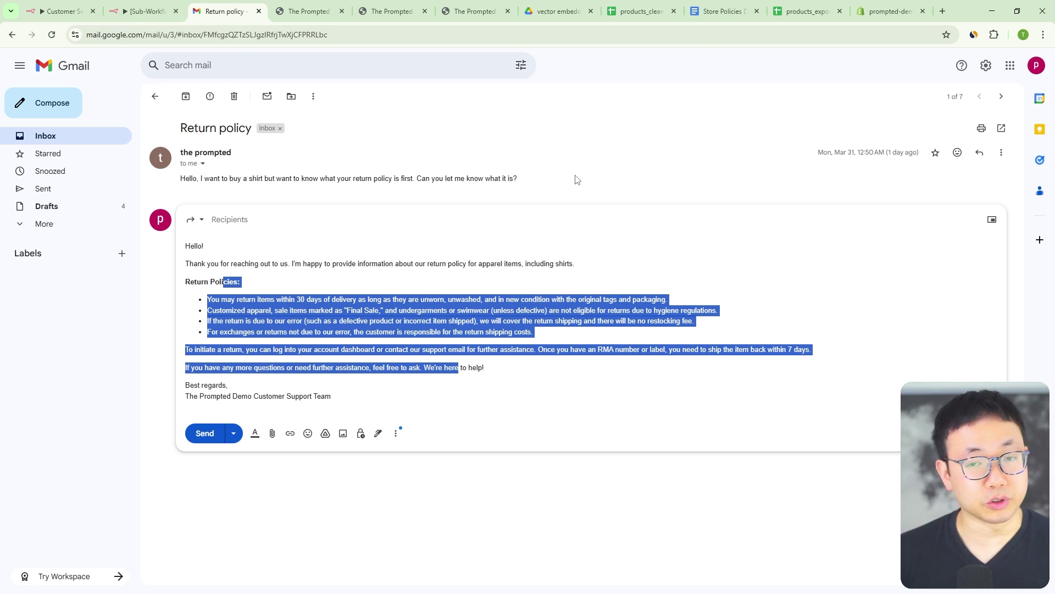
{"action": "left_click", "coordinate": [721, 11]}
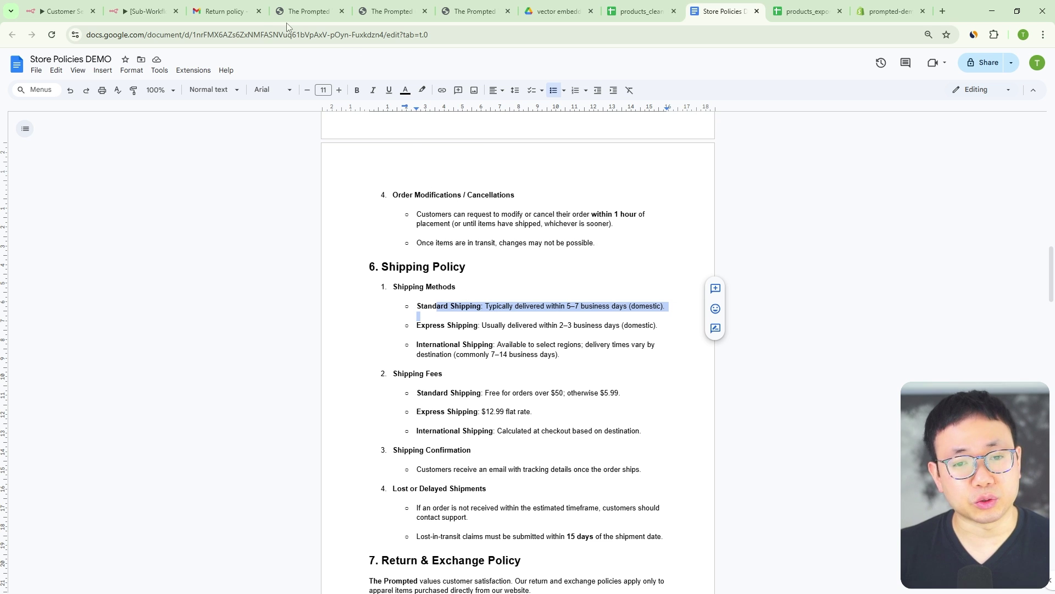
{"action": "left_click", "coordinate": [73, 5]}
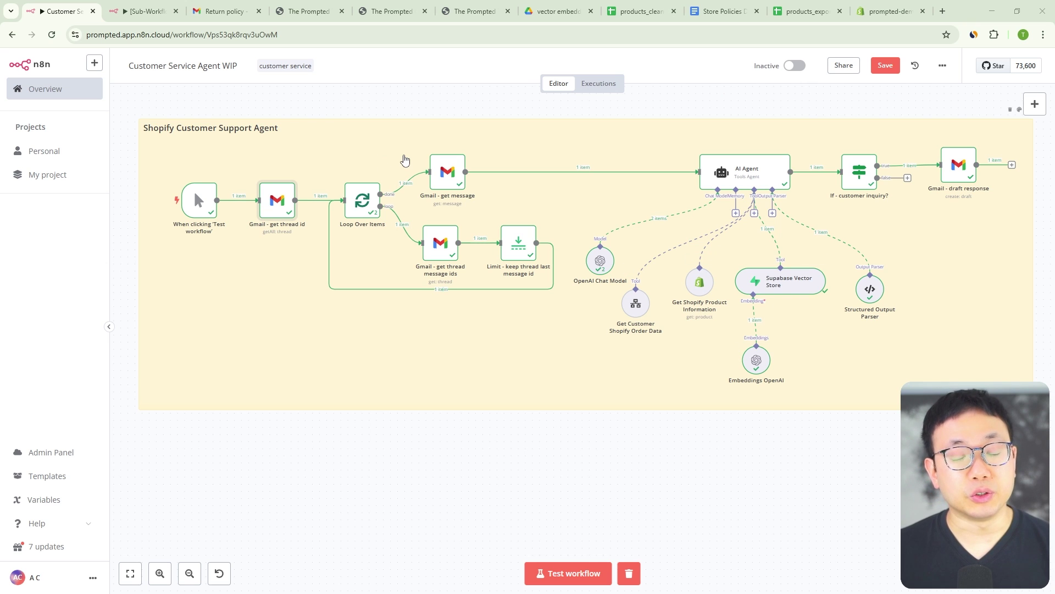
Step: Examine the Get Customer Shopify Order Data sub-workflow's AI agent and Shopify tools alongside the main Customer Service Agent WIP workflow
{"action": "left_click", "coordinate": [146, 11]}
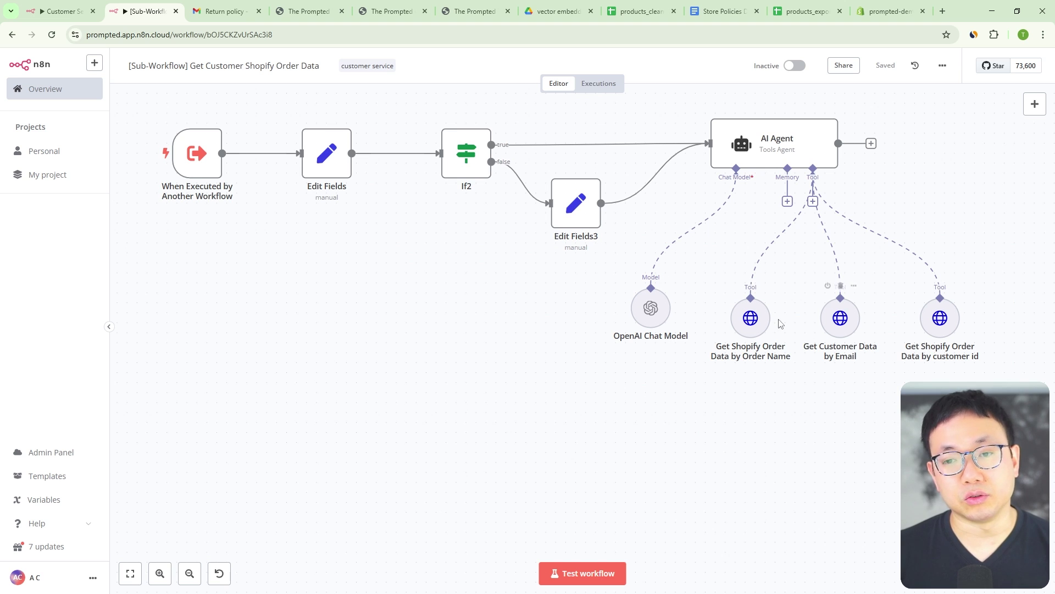
{"action": "left_click", "coordinate": [61, 7]}
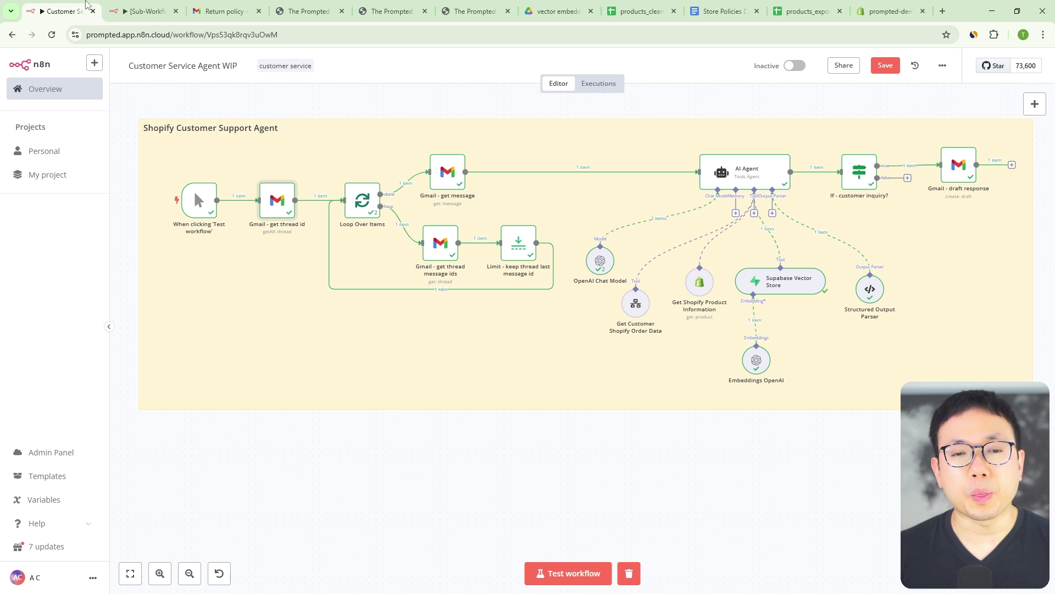
{"action": "mouse_move", "coordinate": [507, 243]}
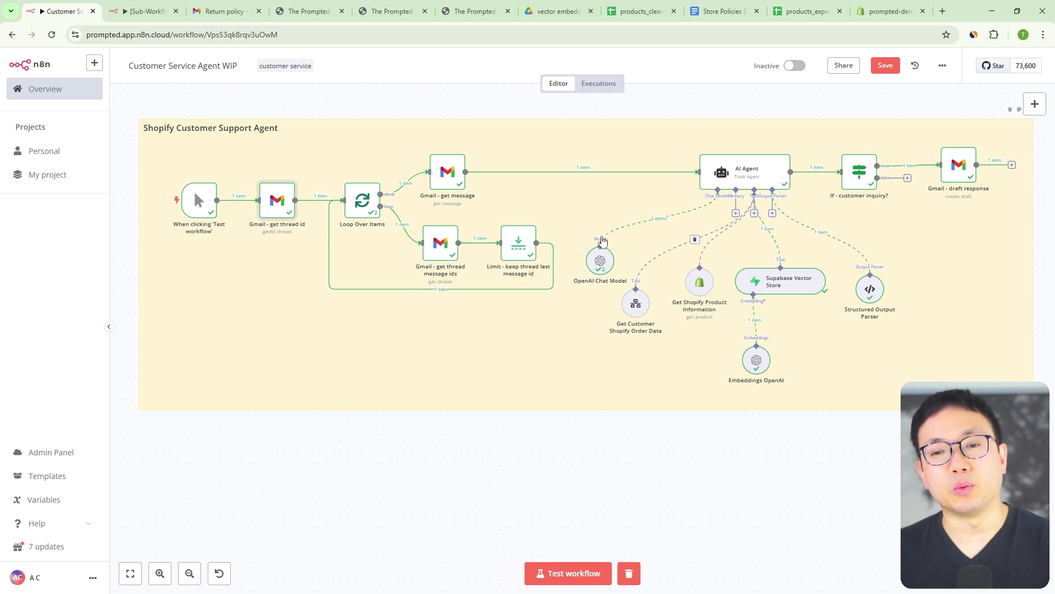
{"action": "key", "text": "ctrl+Tab"}
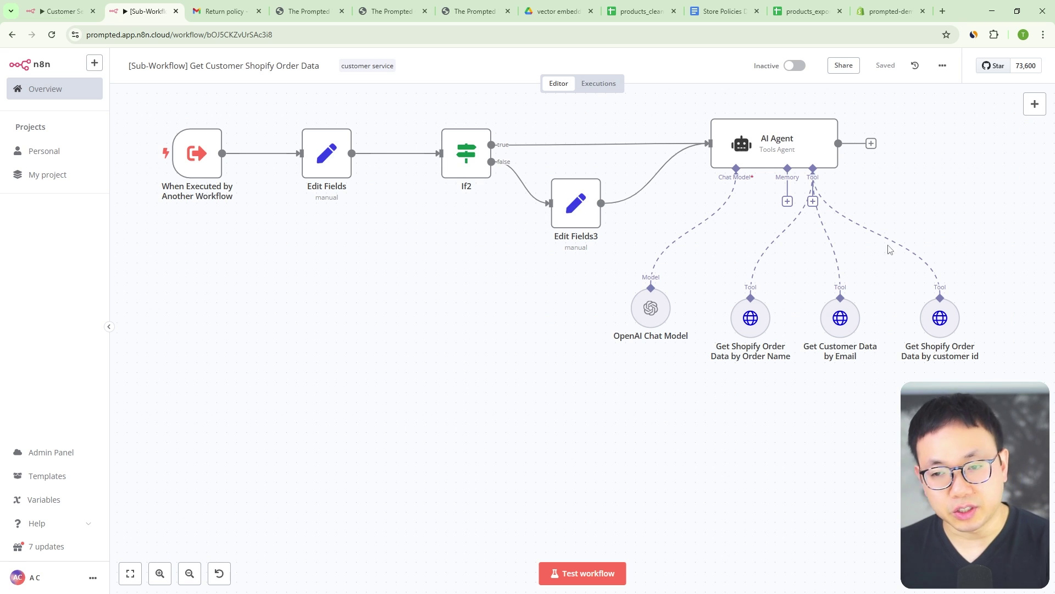
{"action": "key", "text": "ctrl+shift+Tab"}
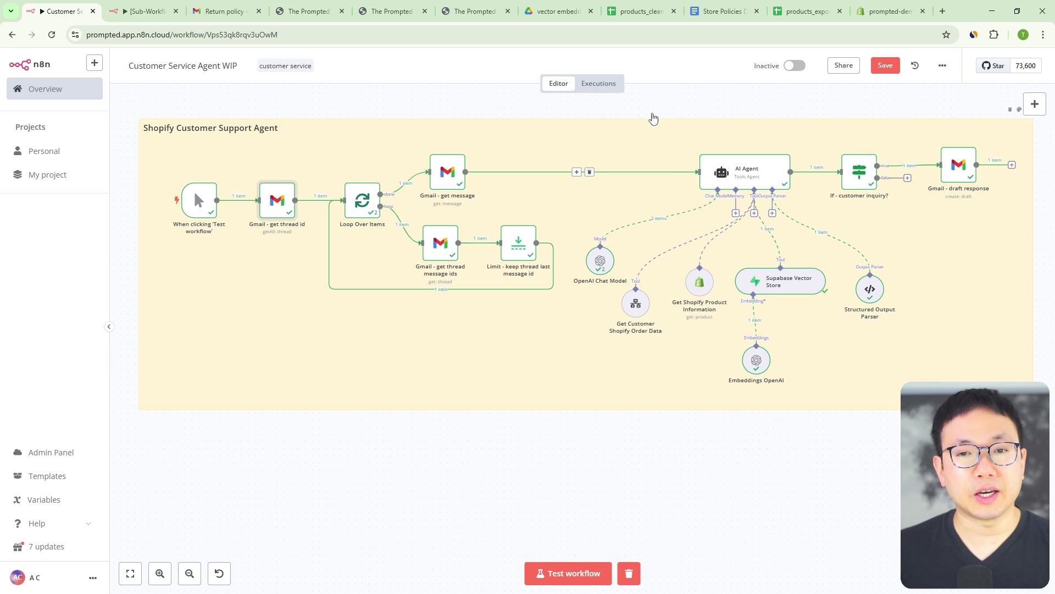
Step: Examine the Vector Database Storage and Product IDs & Handles groups, undoing the accidental move of the Shopify Customer Support Agent note
{"action": "left_click_drag", "start_coordinate": [653, 118], "coordinate": [643, 203]}
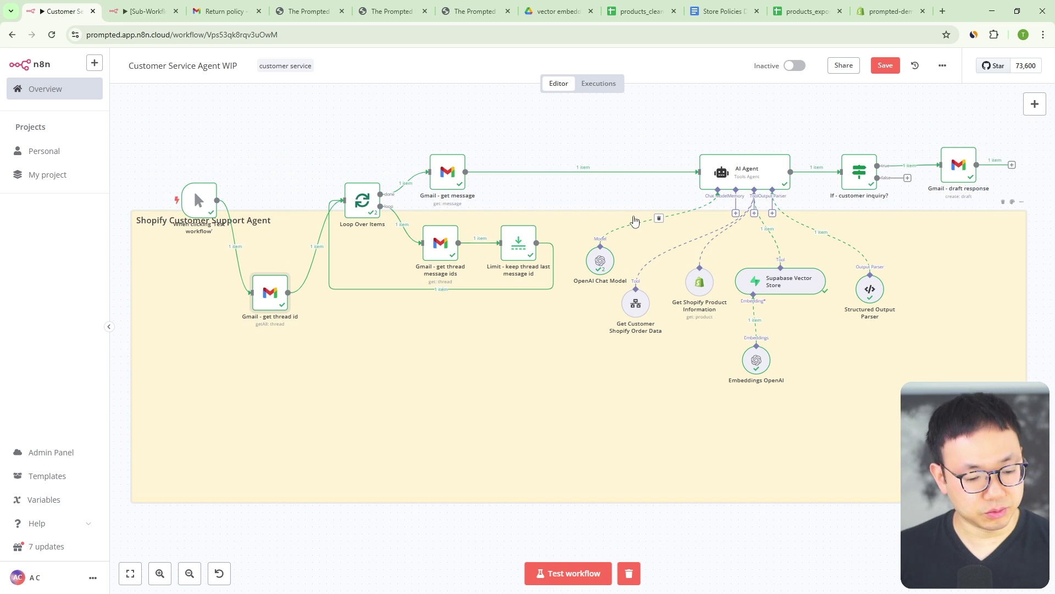
{"action": "key", "text": "ctrl+z"}
{"action": "scroll", "coordinate": [587, 209], "scroll_direction": "up", "scroll_amount": 3}
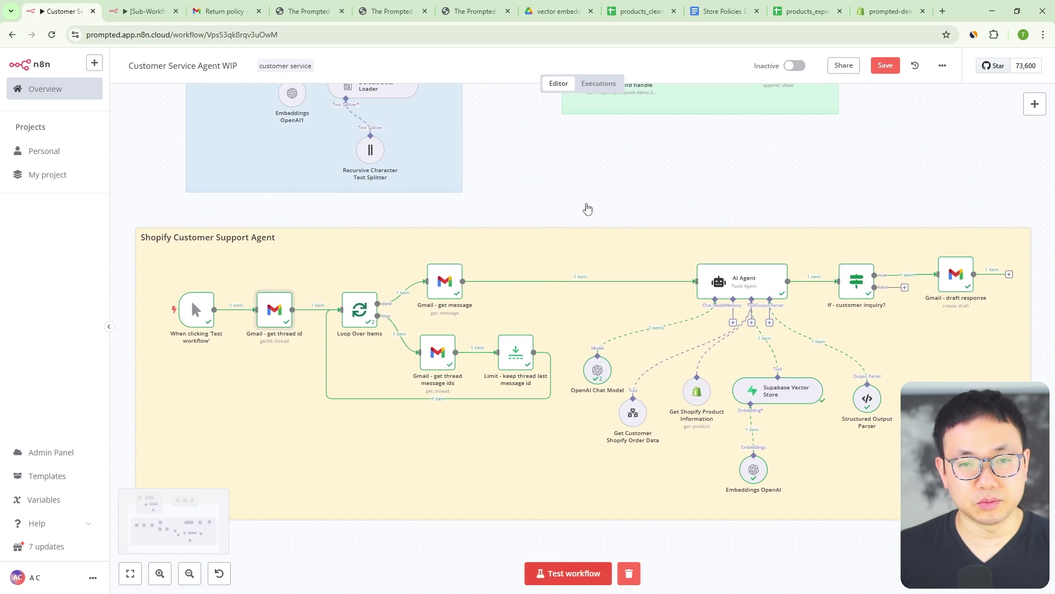
{"action": "scroll", "coordinate": [587, 208], "scroll_direction": "up", "scroll_amount": 5}
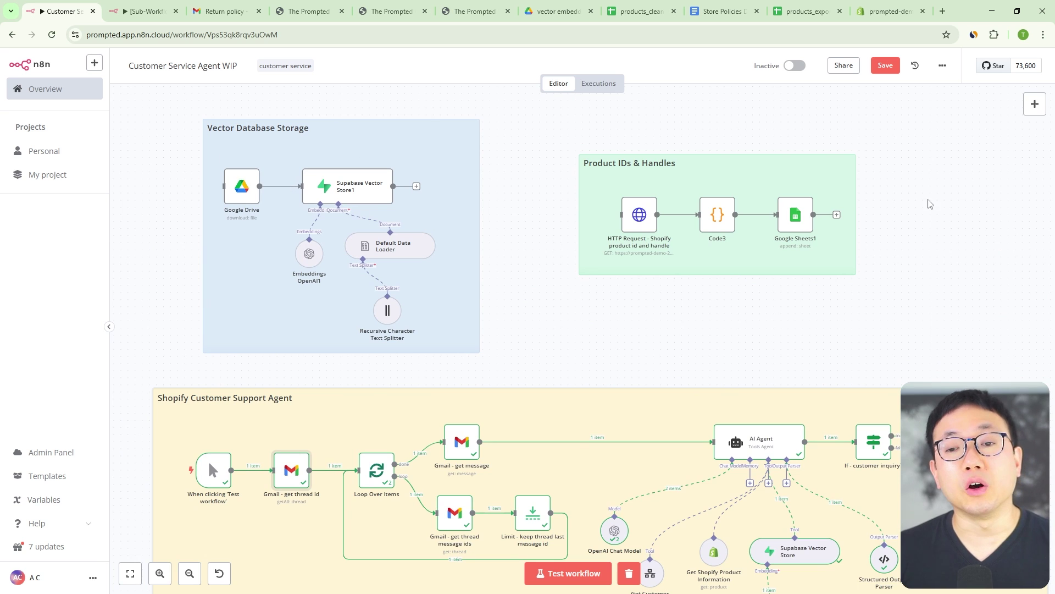
{"action": "scroll", "coordinate": [621, 286], "scroll_direction": "down", "scroll_amount": 1}
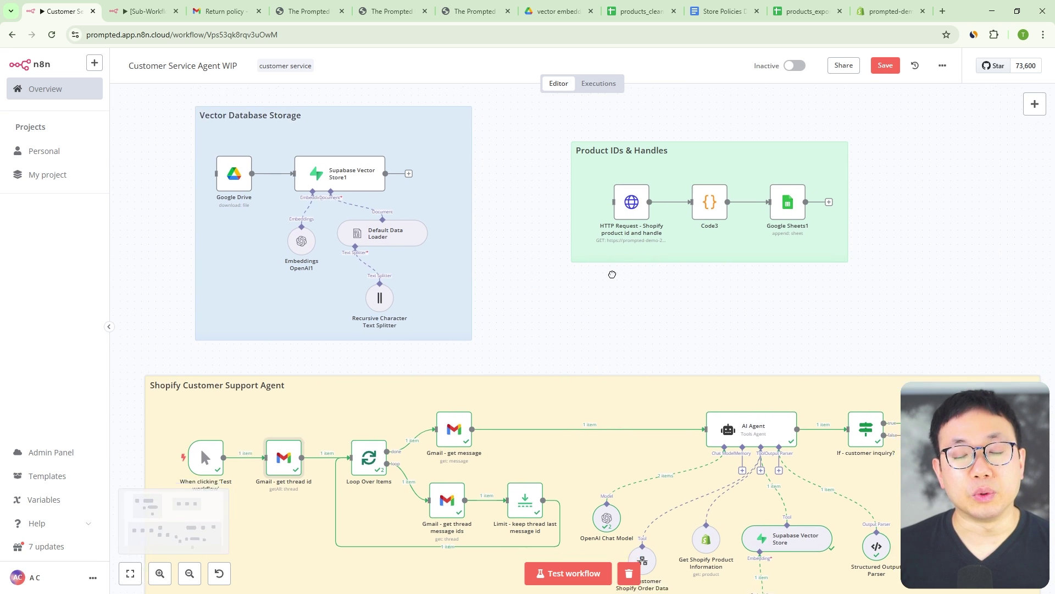
{"action": "scroll", "coordinate": [621, 286], "scroll_direction": "down", "scroll_amount": 7}
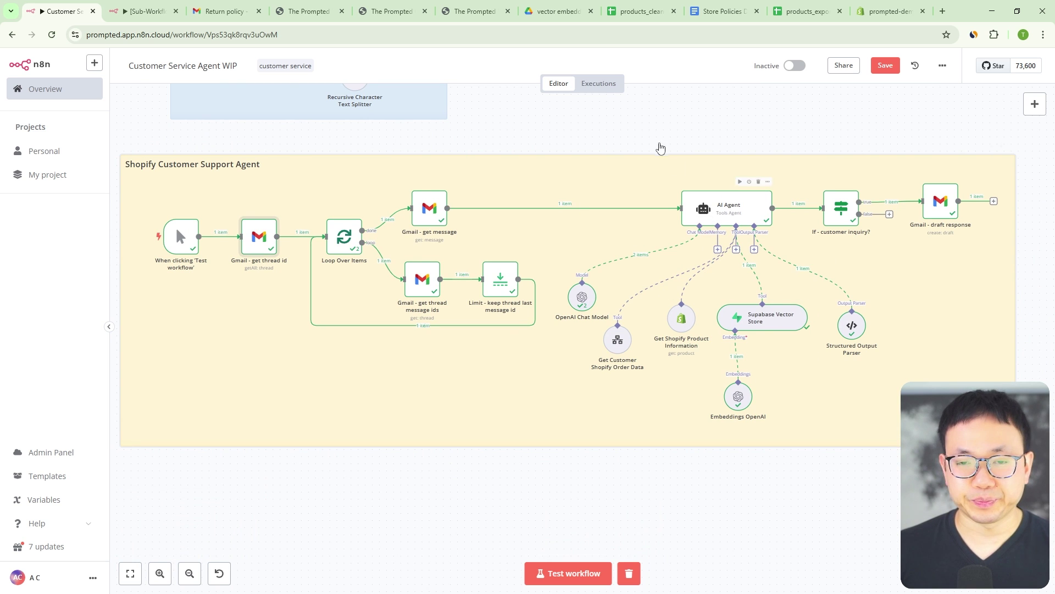
{"action": "scroll", "coordinate": [714, 129], "scroll_direction": "left", "scroll_amount": 3}
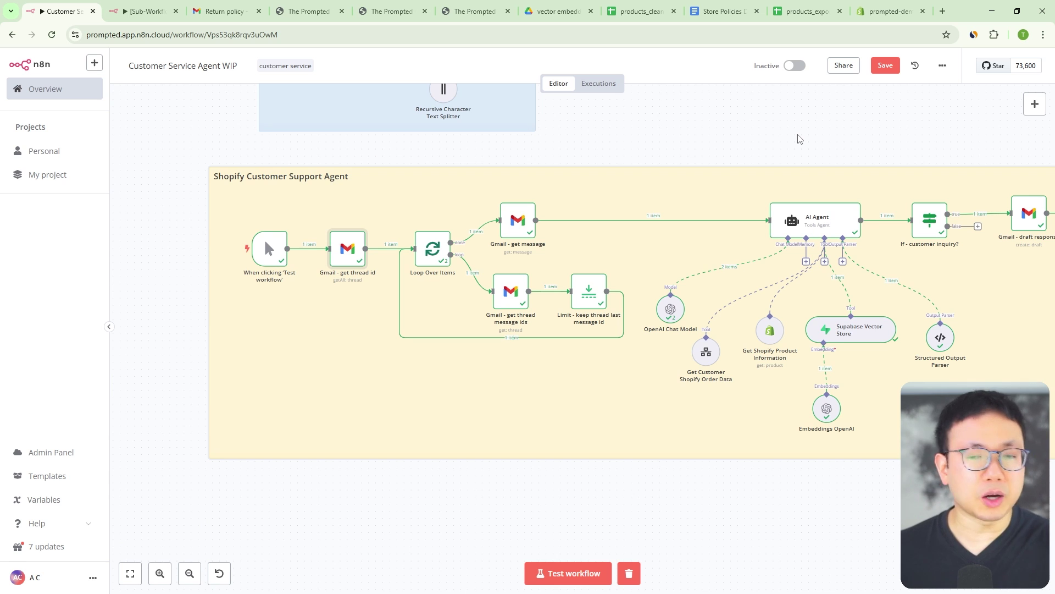
{"action": "left_click_drag", "start_coordinate": [818, 137], "coordinate": [737, 122]}
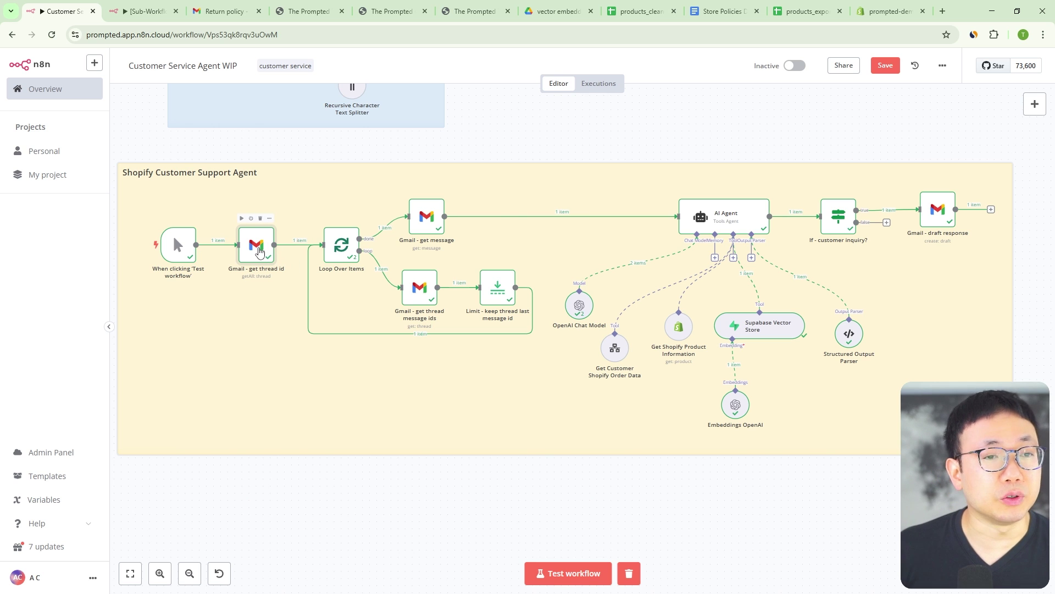
Step: Leave the Return policy email in Gmail, look over the inbox threads and return to the Customer Service Agent WIP workflow
{"action": "left_click", "coordinate": [216, 10]}
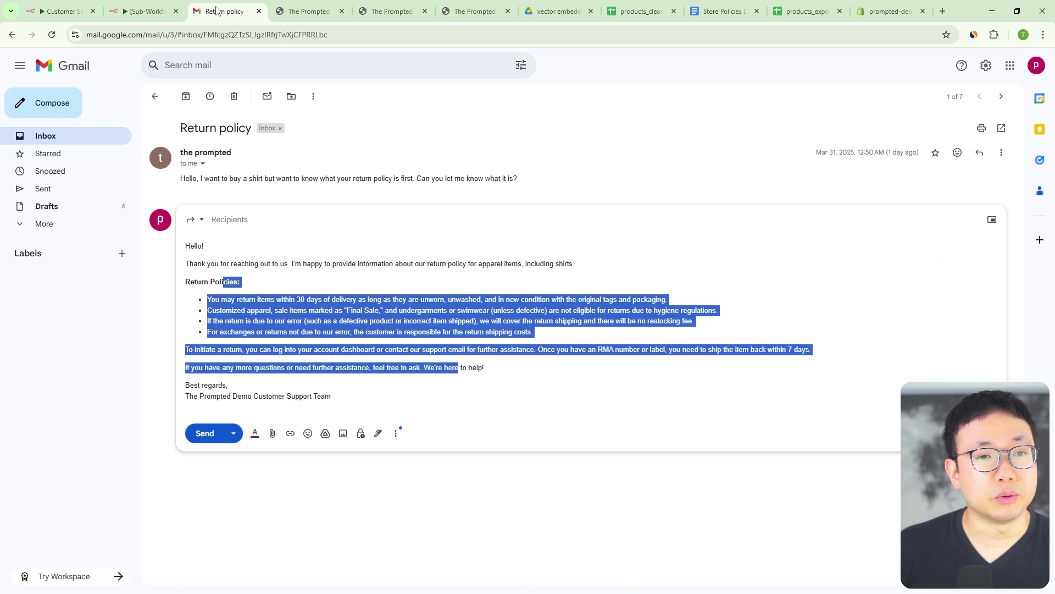
{"action": "left_click", "coordinate": [153, 97]}
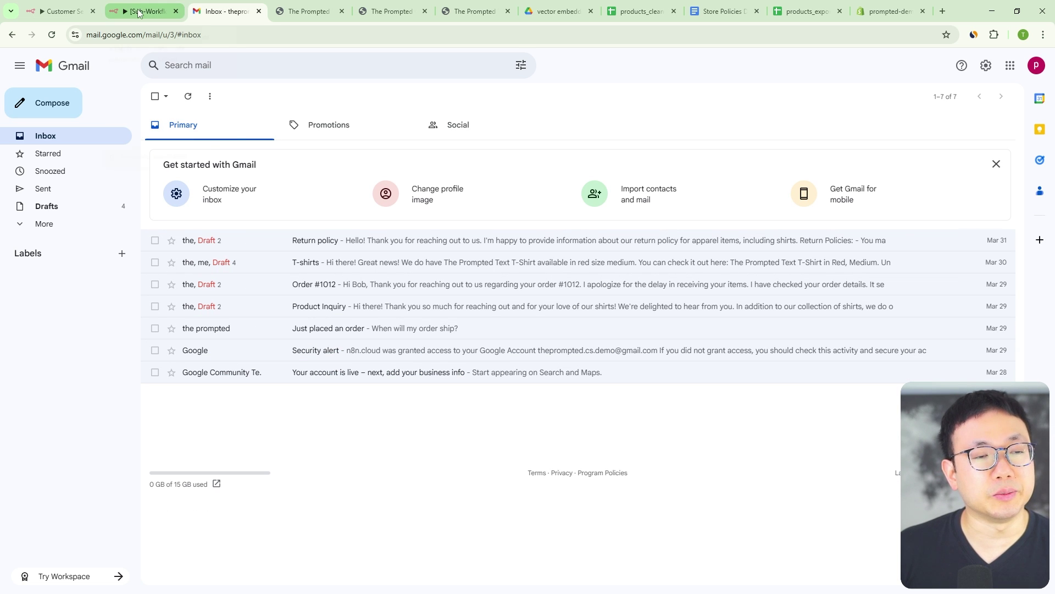
{"action": "left_click", "coordinate": [60, 11]}
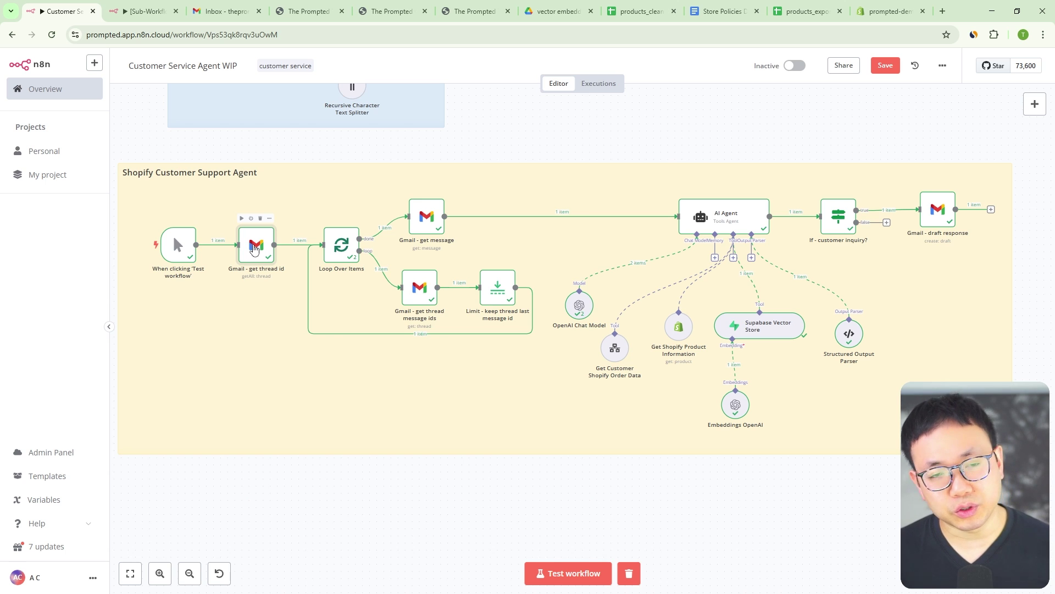
Step: Set the thread limit of the "Gmail - get thread id" node to 5 and return to the canvas
{"action": "double_click", "coordinate": [253, 249]}
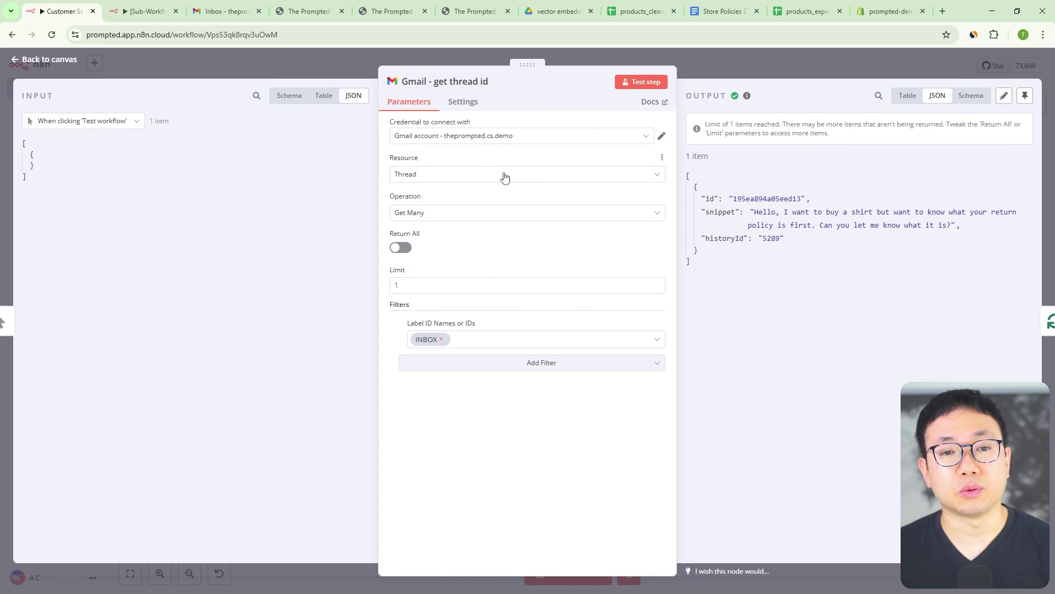
{"action": "double_click", "coordinate": [395, 284]}
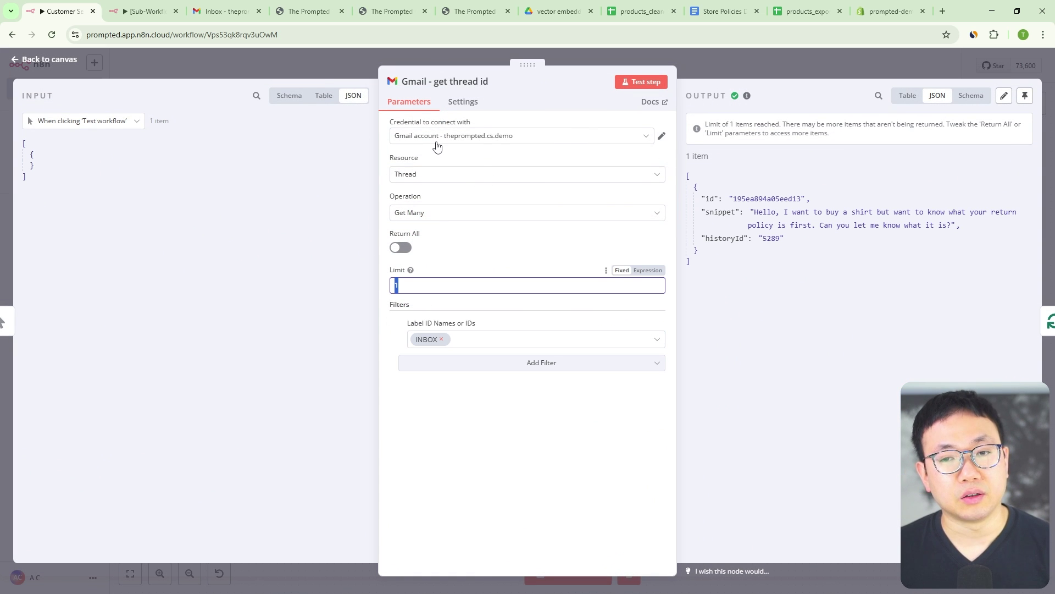
{"action": "type", "text": "5"}
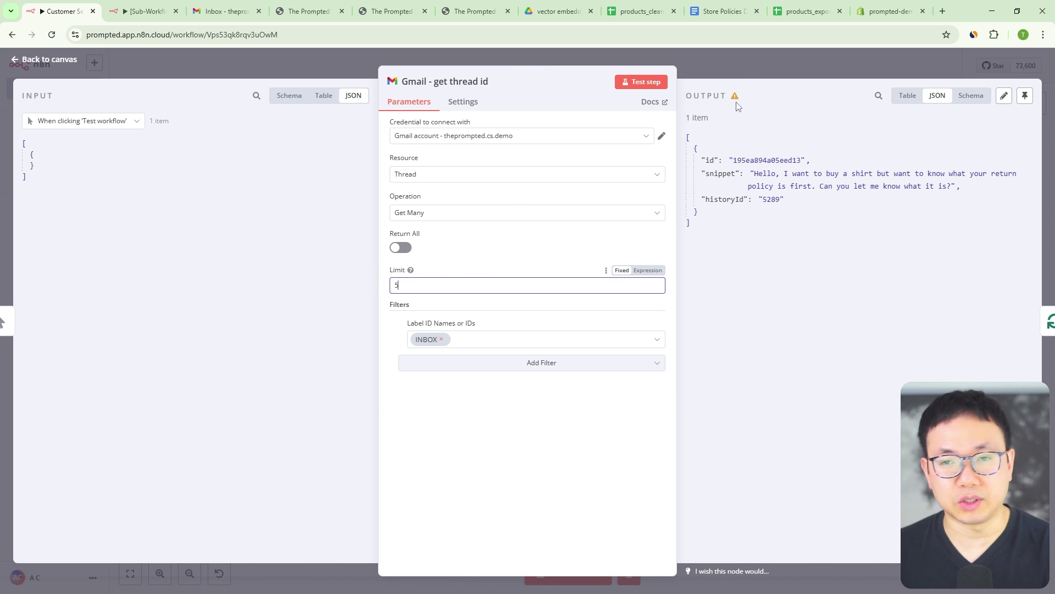
{"action": "left_click", "coordinate": [744, 64]}
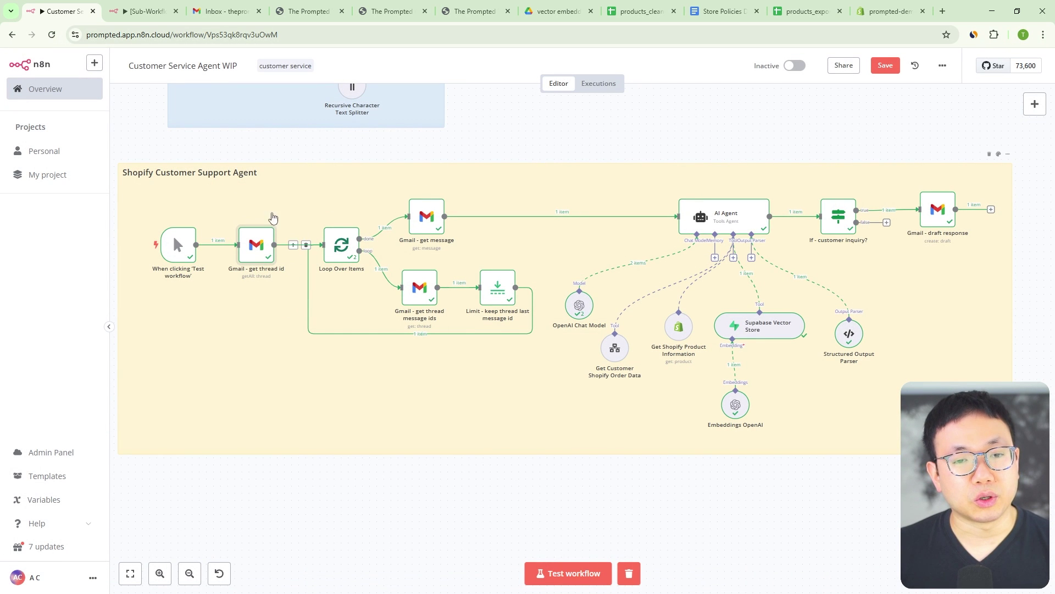
Step: Open the T-shirts email in Gmail and review its conversation history and draft reply
{"action": "left_click", "coordinate": [202, 6]}
{"action": "left_click", "coordinate": [320, 264]}
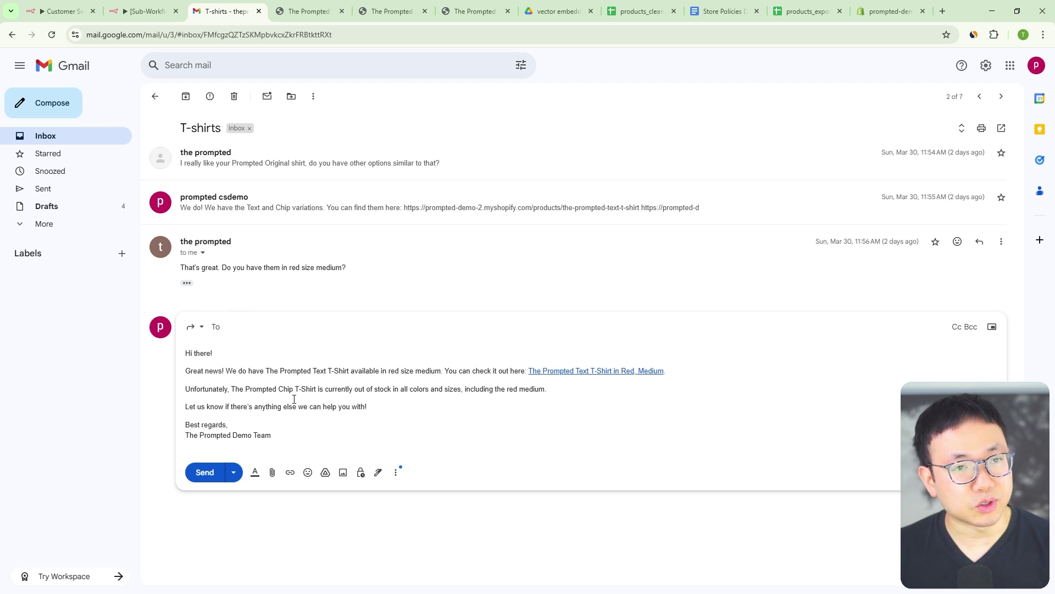
{"action": "left_click_drag", "start_coordinate": [299, 430], "coordinate": [181, 348]}
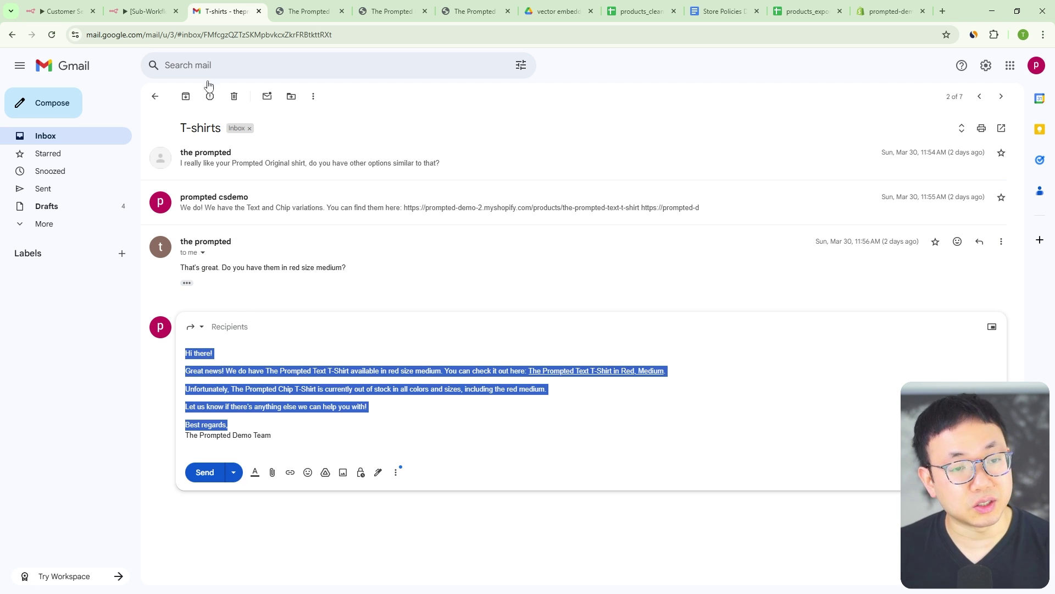
Step: Switch to n8n and view the Customer Service Agent WIP workflow and its order data sub-workflow, ending on the main workflow
{"action": "left_click", "coordinate": [61, 11]}
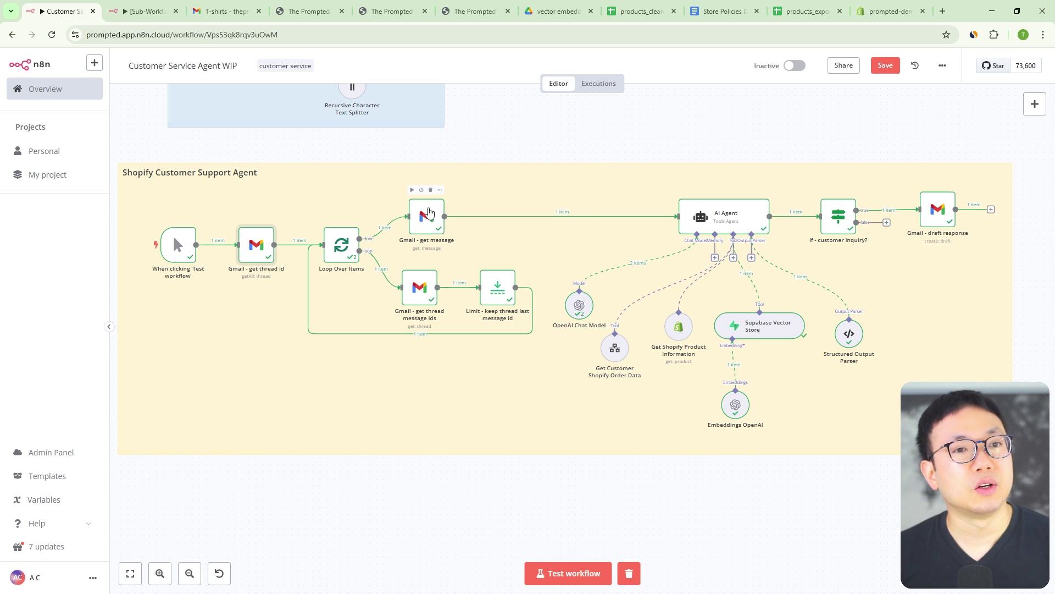
{"action": "left_click", "coordinate": [144, 11]}
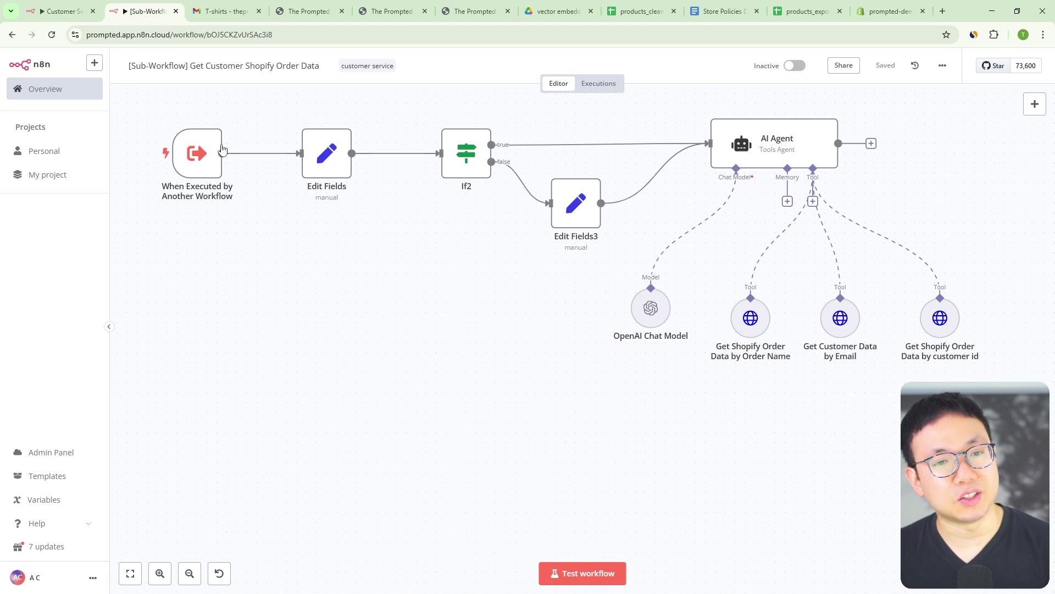
{"action": "left_click", "coordinate": [73, 11]}
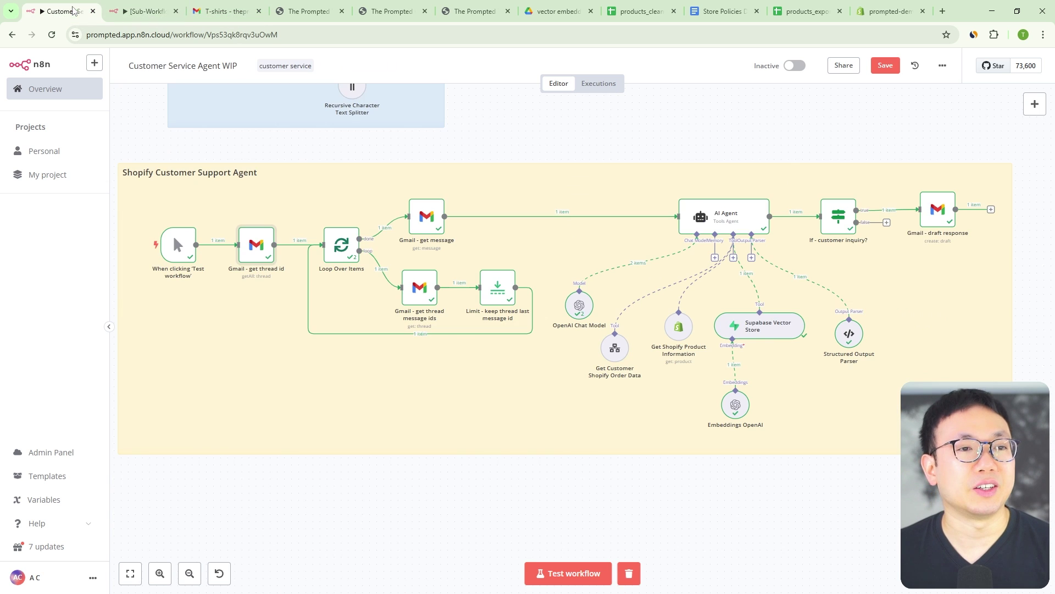
Step: Check the T-shirts thread in Gmail, return to the n8n workflow and examine the Batch Size setting of the Loop Over Items node
{"action": "left_click", "coordinate": [242, 11]}
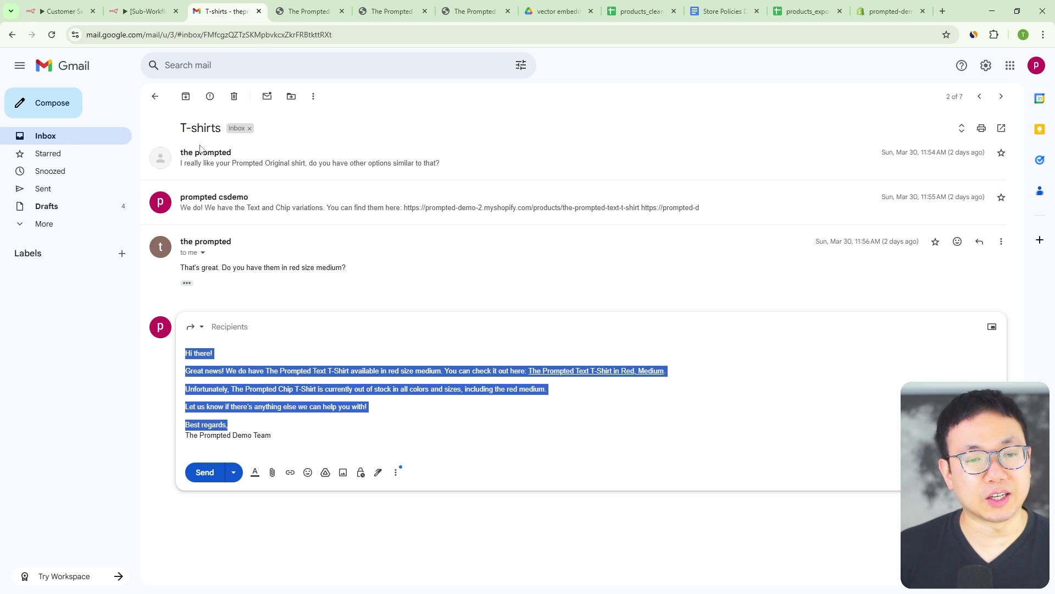
{"action": "left_click", "coordinate": [64, 11]}
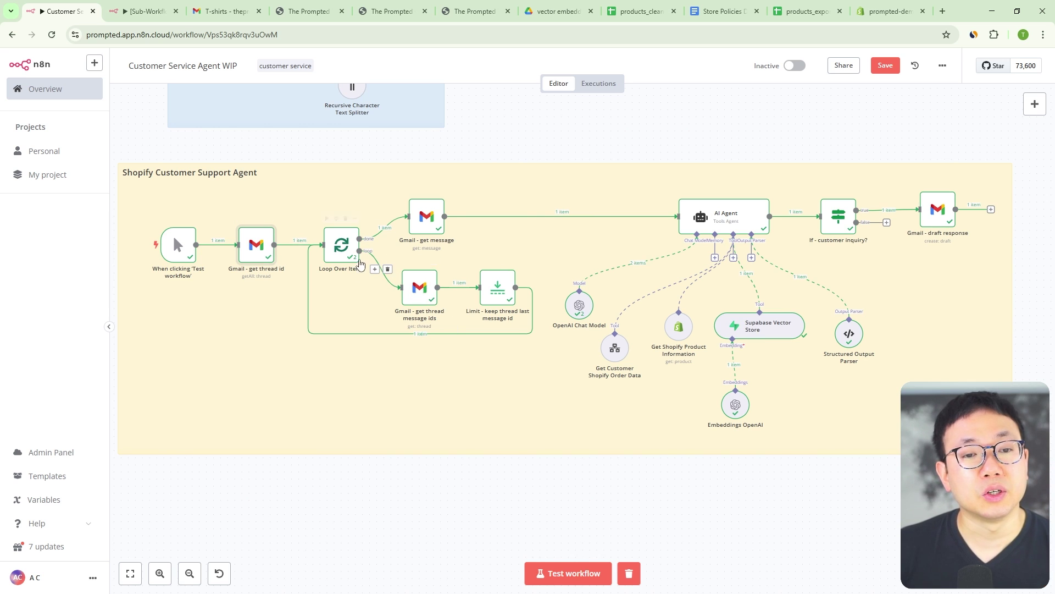
{"action": "double_click", "coordinate": [330, 251]}
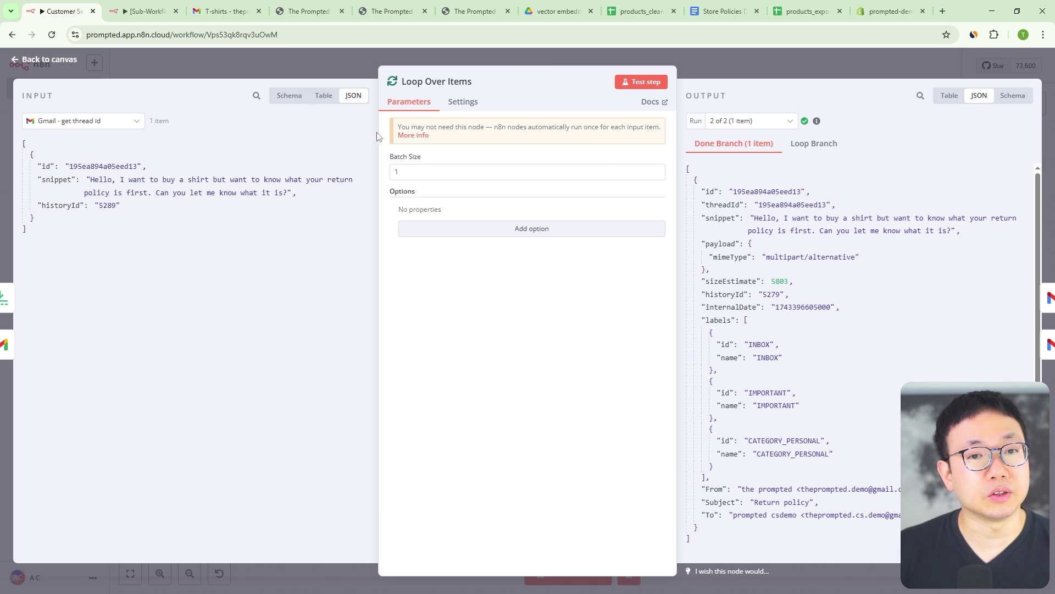
{"action": "mouse_move", "coordinate": [427, 157]}
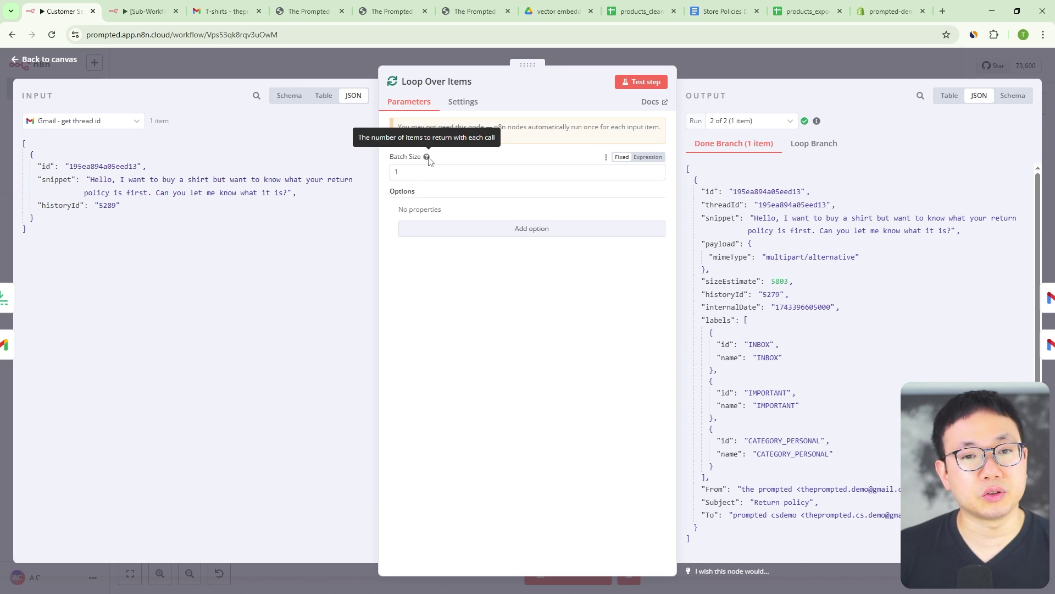
{"action": "left_click", "coordinate": [363, 77]}
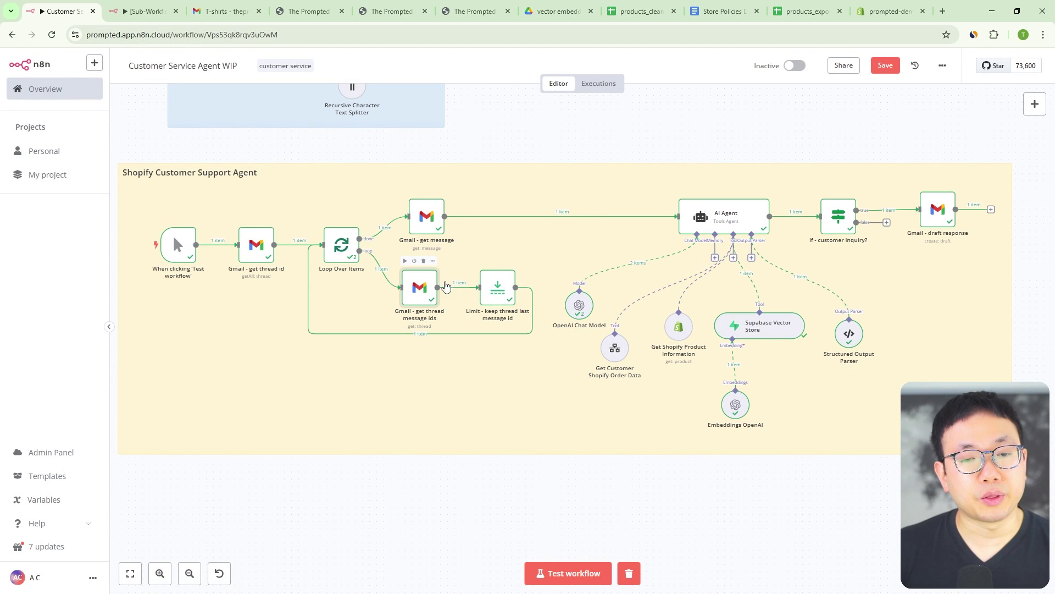
Step: Examine the Thread ID expression in the "Gmail - get thread message ids" node and the settings of the "Limit - keep thread last message id" node
{"action": "double_click", "coordinate": [417, 288]}
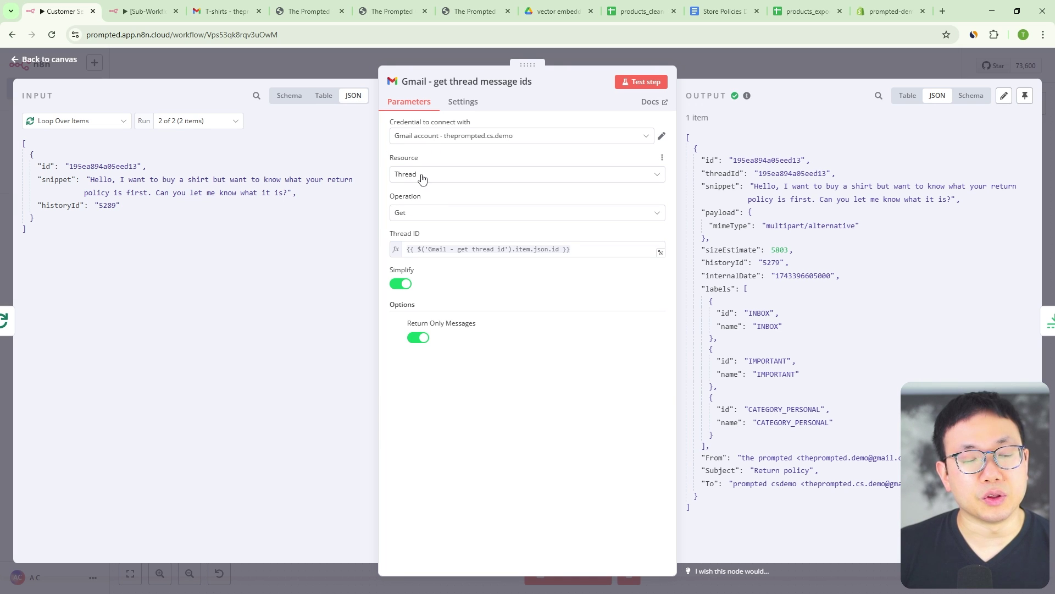
{"action": "left_click", "coordinate": [582, 252]}
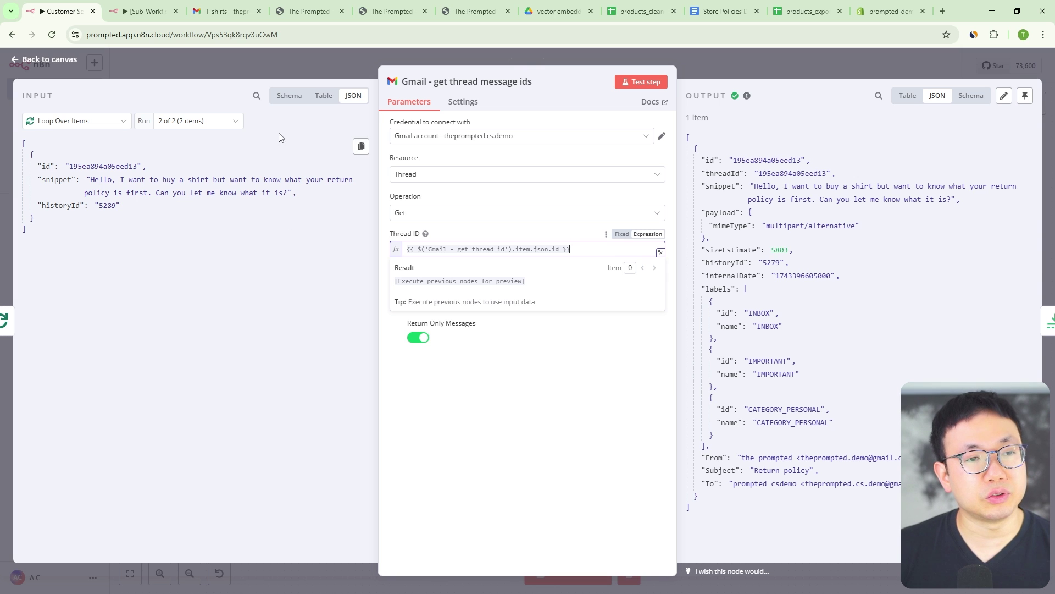
{"action": "left_click", "coordinate": [282, 66]}
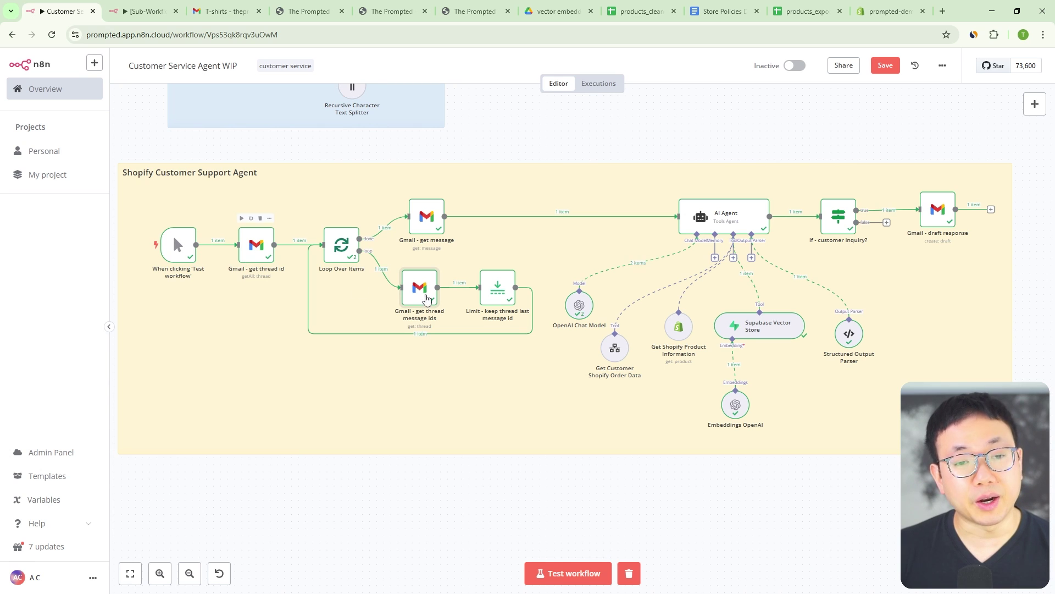
{"action": "double_click", "coordinate": [419, 289]}
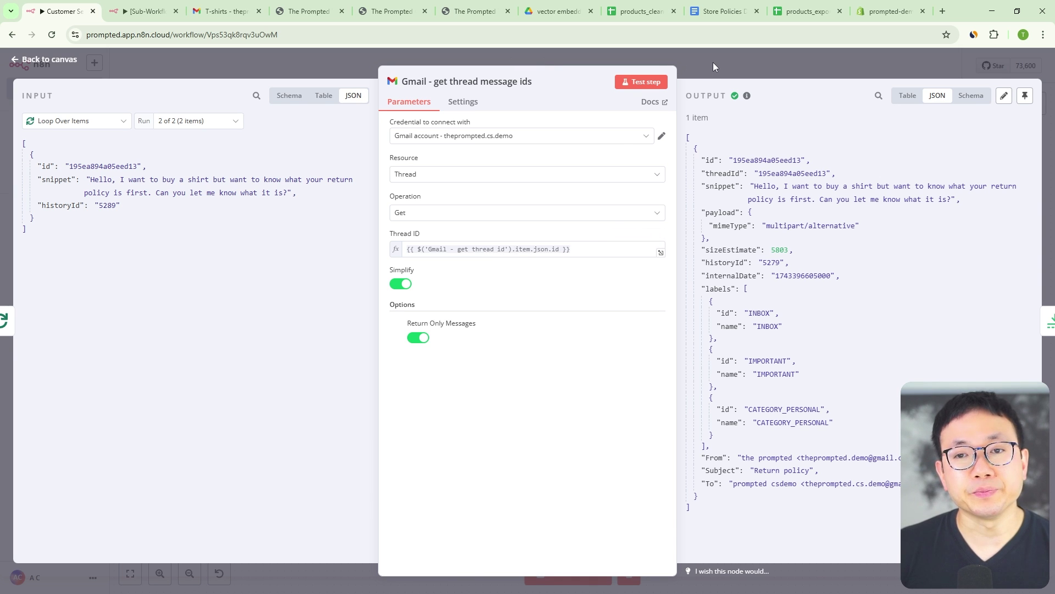
{"action": "left_click", "coordinate": [677, 73]}
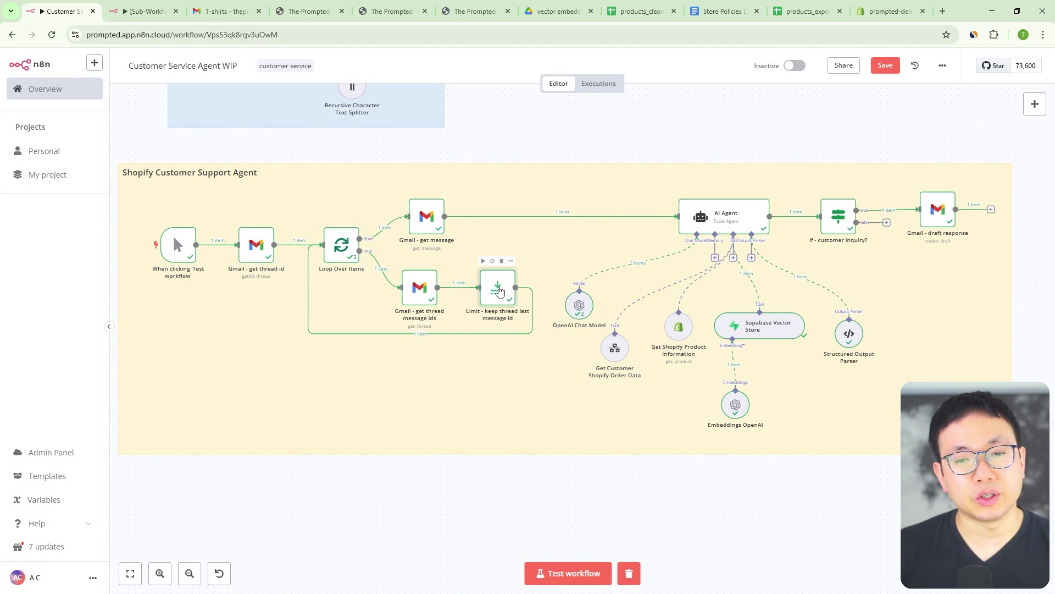
{"action": "double_click", "coordinate": [510, 283]}
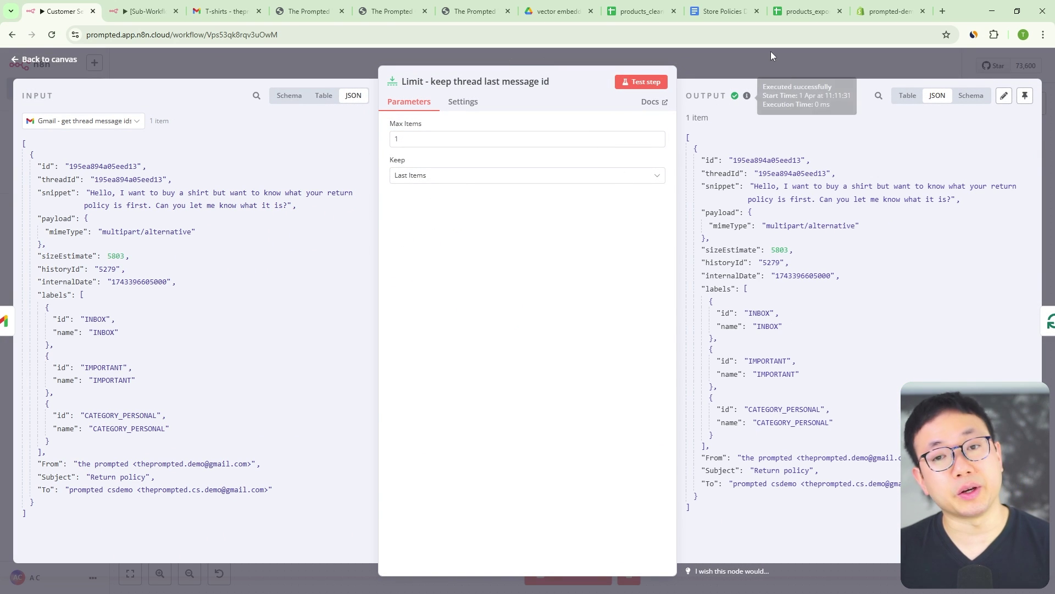
{"action": "left_click", "coordinate": [739, 72]}
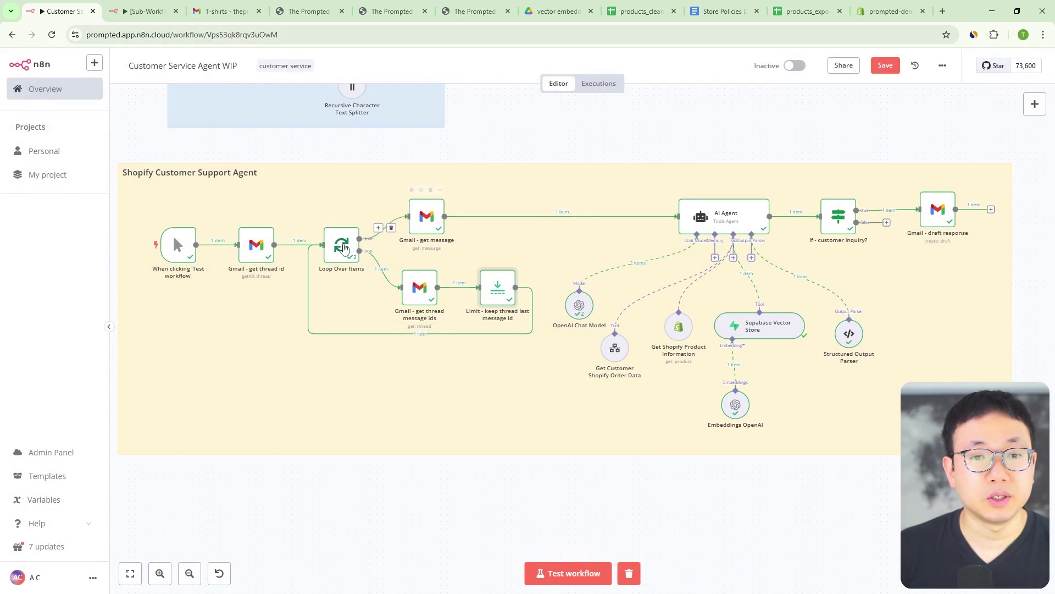
Step: Examine the Message ID expression of the "Gmail - get message" node and return to the canvas
{"action": "double_click", "coordinate": [426, 218]}
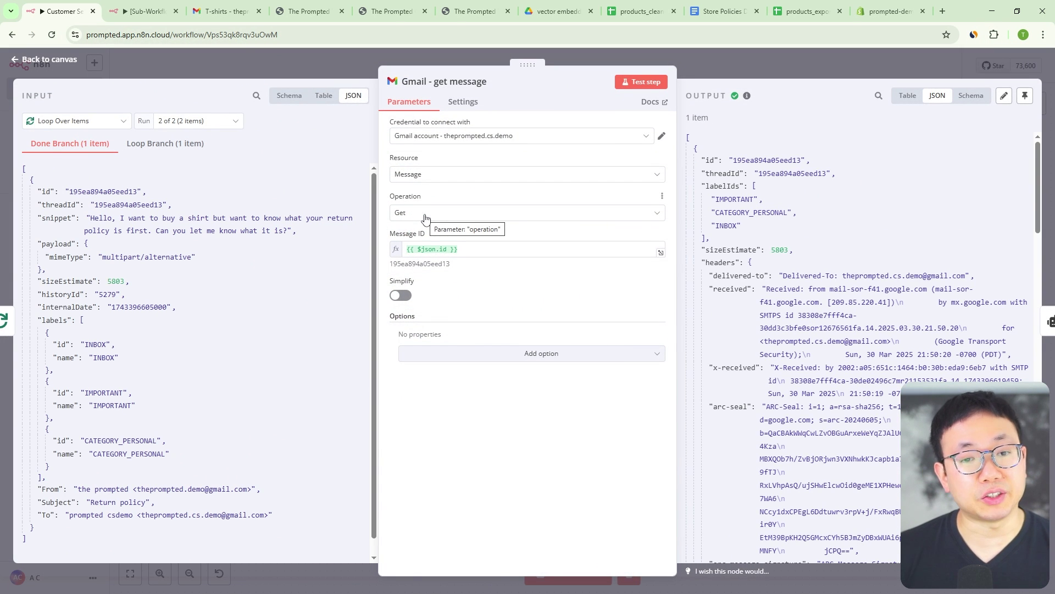
{"action": "left_click", "coordinate": [480, 253]}
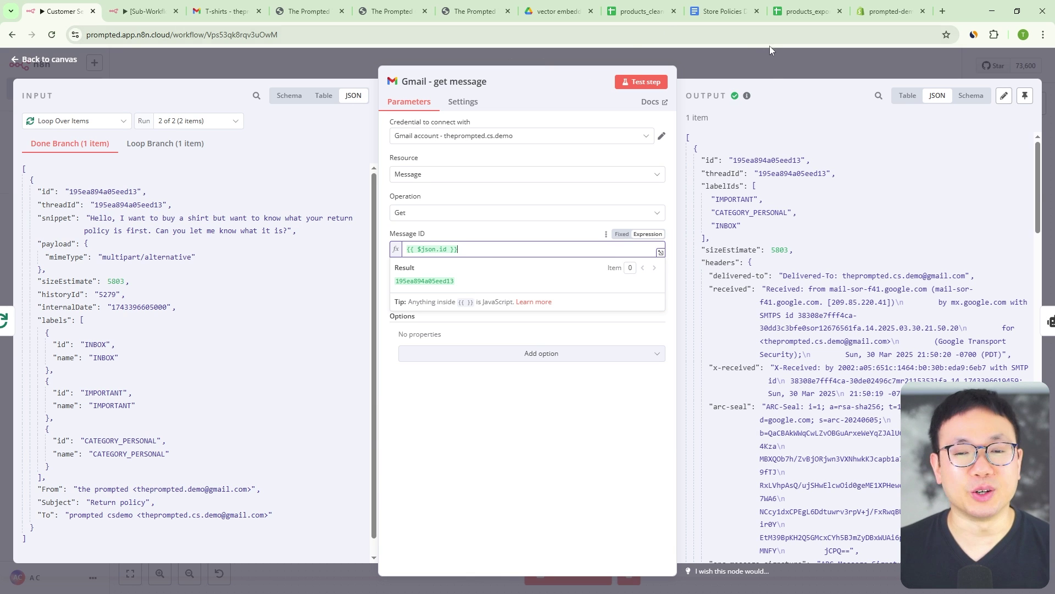
{"action": "key", "text": "Escape"}
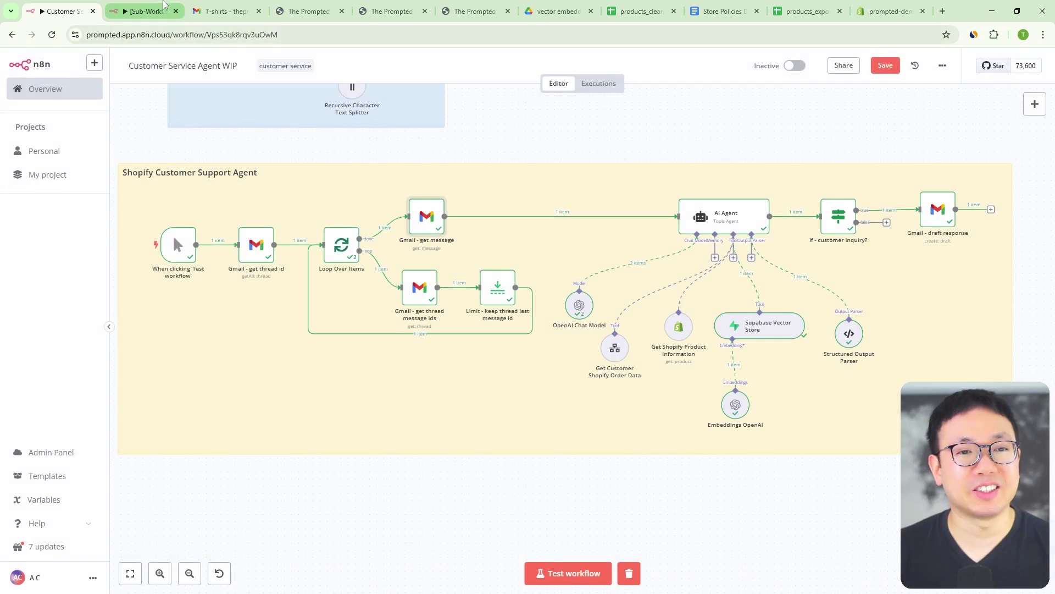
Step: Highlight the latest customer question in the T-shirts thread in Gmail and return to the n8n workflow
{"action": "left_click", "coordinate": [214, 12]}
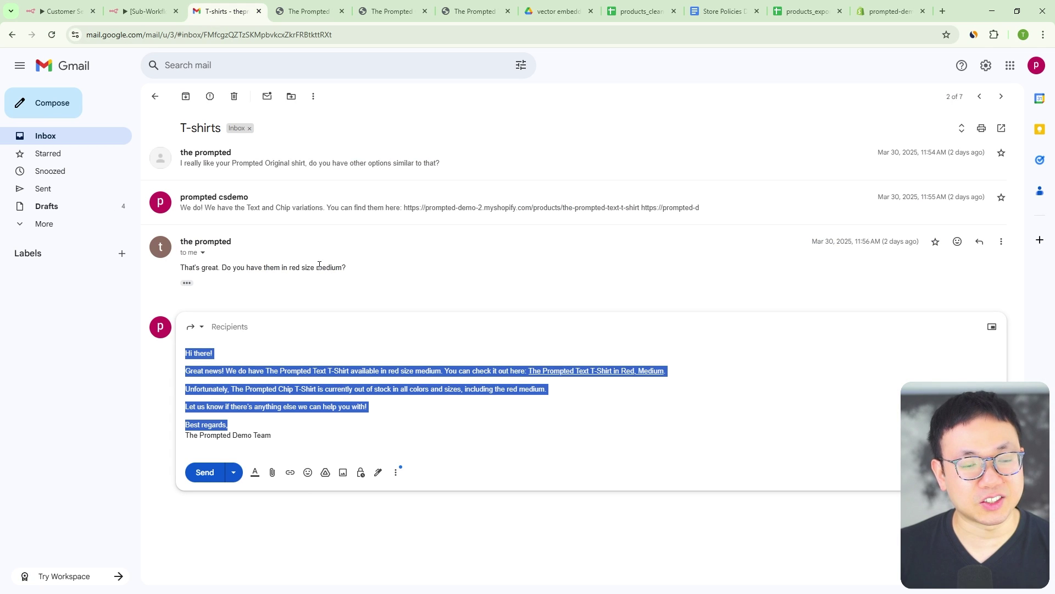
{"action": "left_click_drag", "start_coordinate": [270, 267], "coordinate": [378, 272]}
{"action": "left_click", "coordinate": [60, 11]}
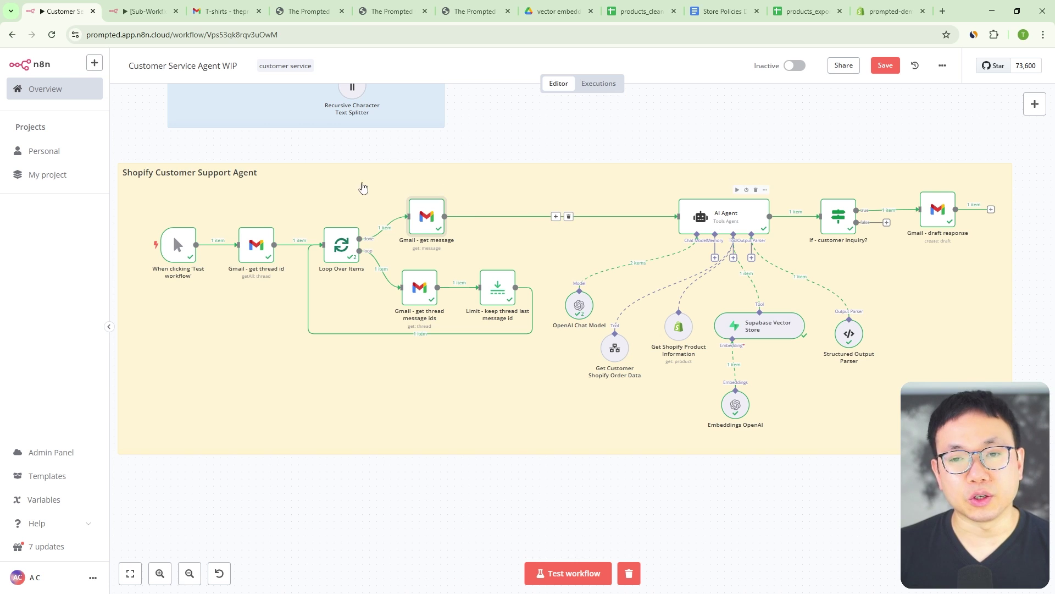
Step: Open the AI Agent node and examine its incoming Gmail message data and the Text prompt expression
{"action": "double_click", "coordinate": [717, 222]}
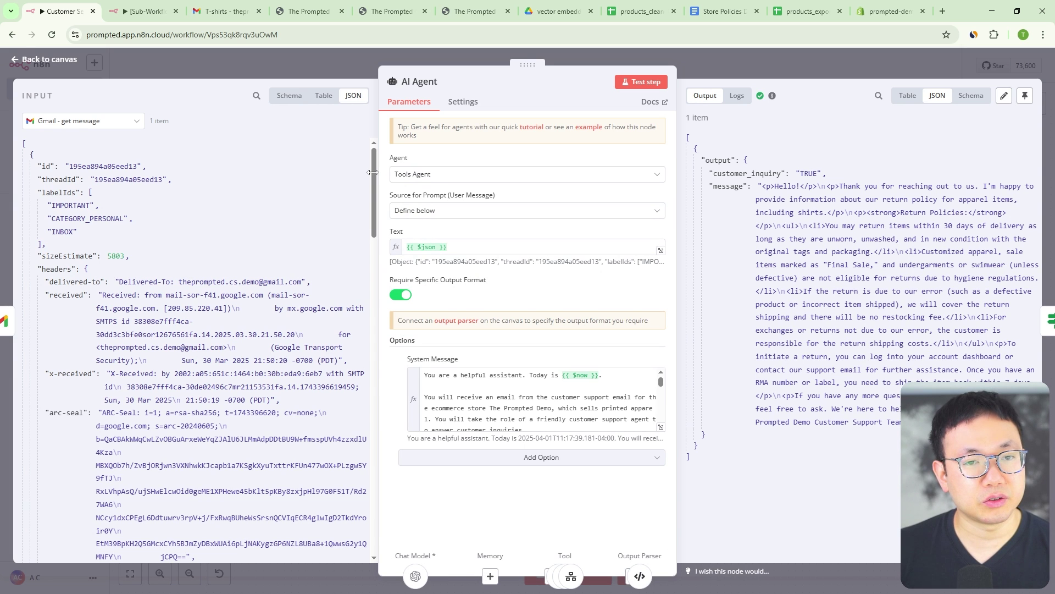
{"action": "left_click_drag", "start_coordinate": [374, 231], "coordinate": [372, 244]}
{"action": "scroll", "coordinate": [228, 231], "scroll_direction": "down", "scroll_amount": 10}
{"action": "scroll", "coordinate": [228, 232], "scroll_direction": "up", "scroll_amount": 10}
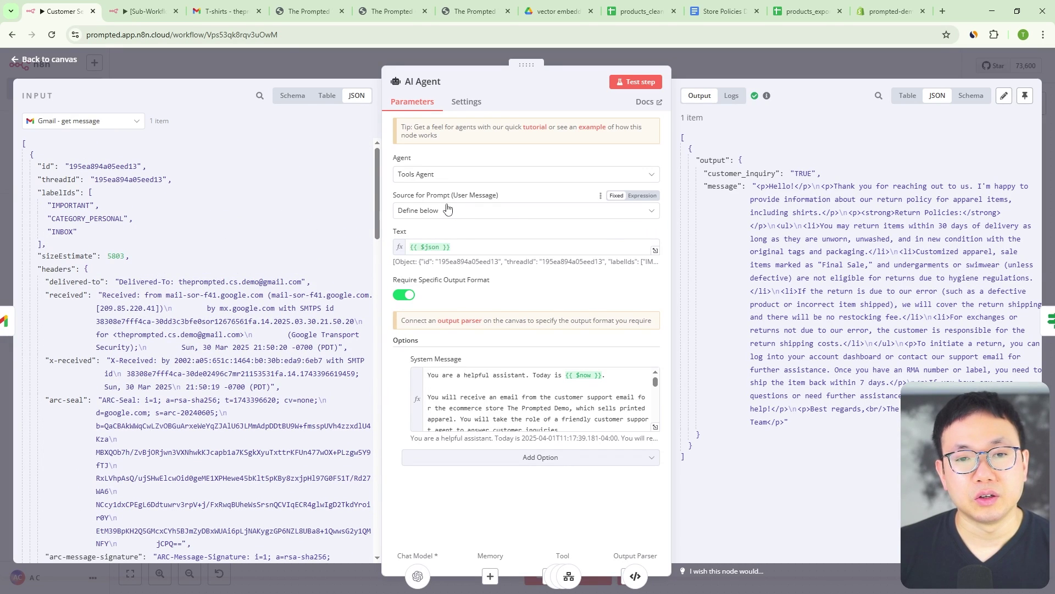
{"action": "left_click_drag", "start_coordinate": [450, 247], "coordinate": [409, 248]}
Step: Open the AI Agent's System Message in the expanded expression editor and review its role instructions and two output parameters
{"action": "left_click", "coordinate": [649, 422]}
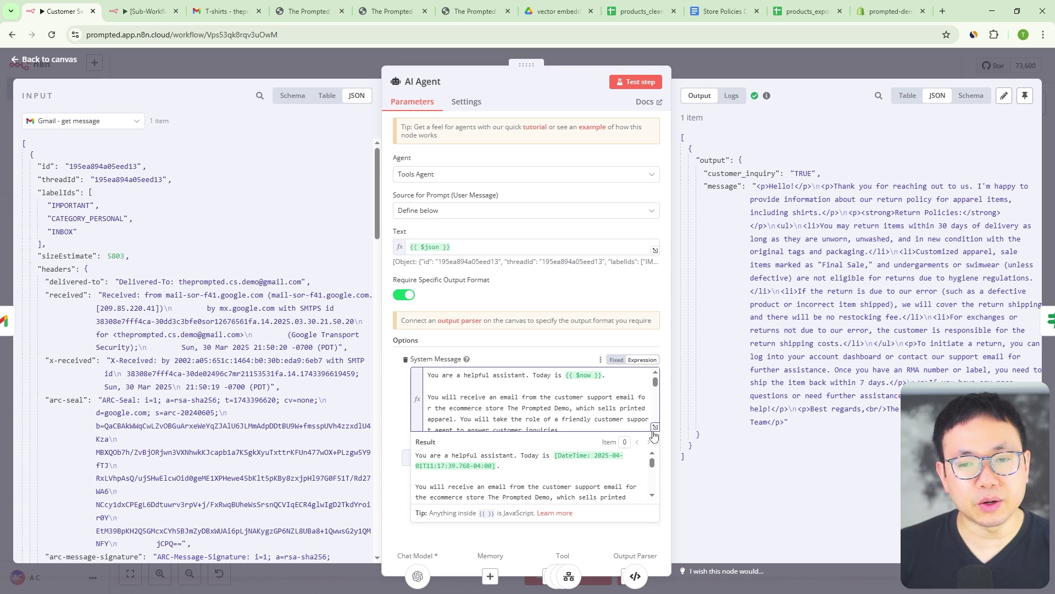
{"action": "left_click", "coordinate": [655, 427]}
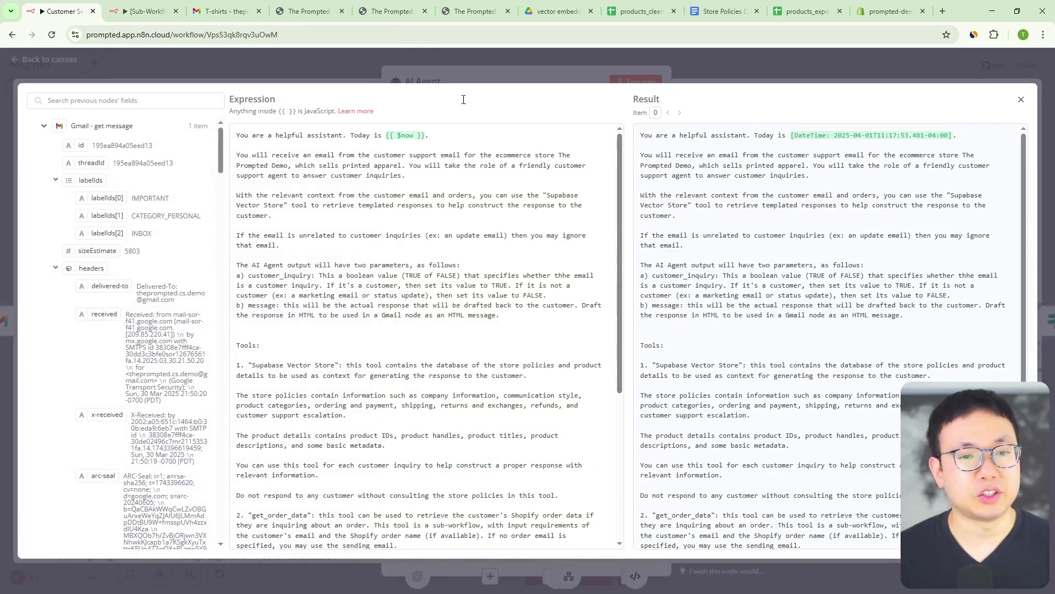
{"action": "left_click_drag", "start_coordinate": [619, 193], "coordinate": [607, 141]}
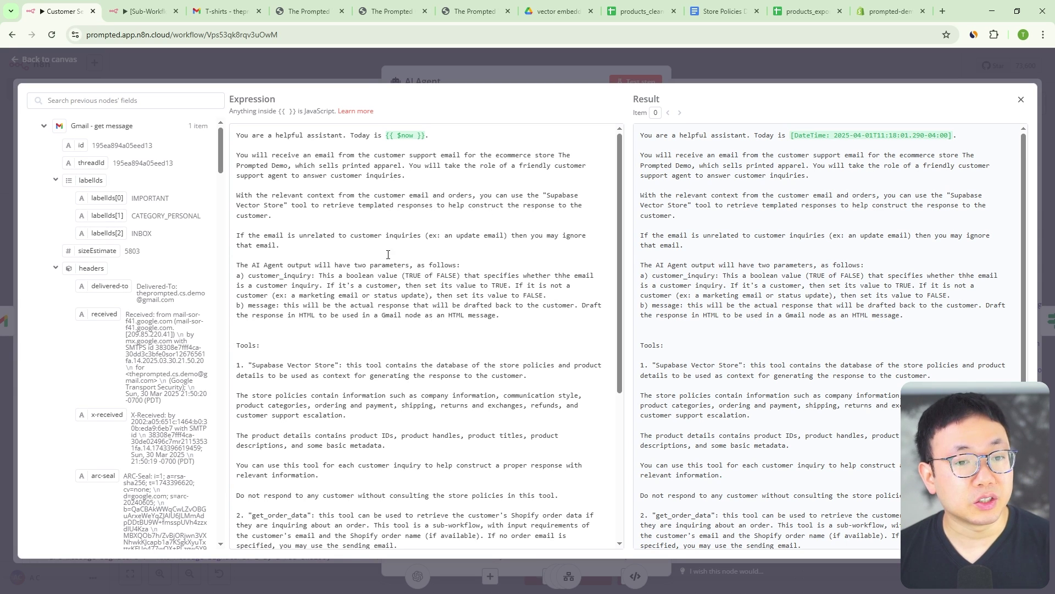
{"action": "scroll", "coordinate": [363, 236], "scroll_direction": "down", "scroll_amount": 1}
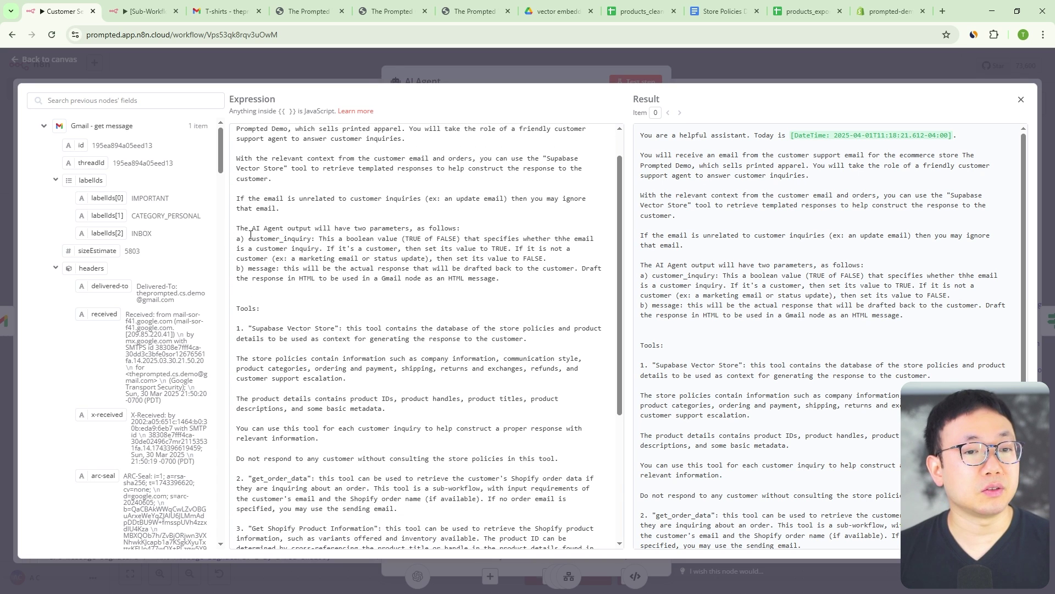
{"action": "left_click_drag", "start_coordinate": [262, 238], "coordinate": [234, 228]}
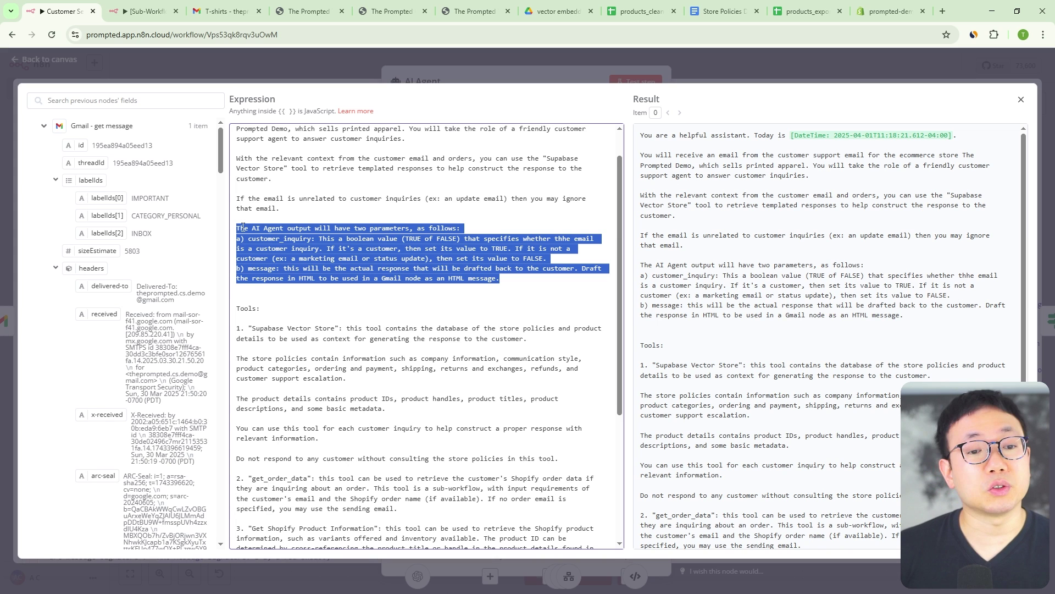
Step: Review the system prompt's Tools section, highlighting the "get_order_data" and "Get Shopify Product Information" descriptions
{"action": "scroll", "coordinate": [395, 299], "scroll_direction": "down", "scroll_amount": 3}
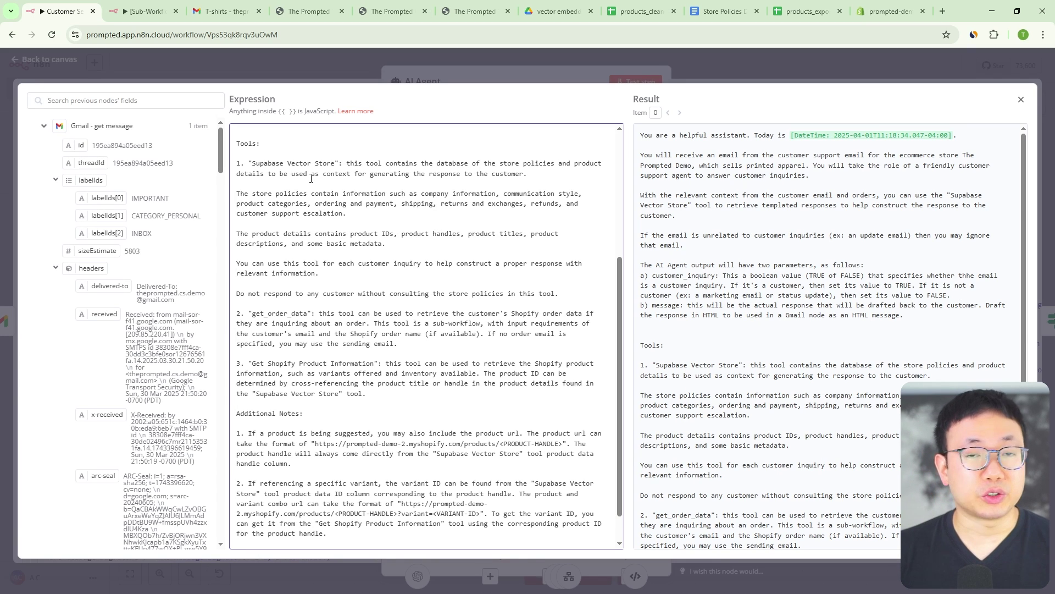
{"action": "scroll", "coordinate": [328, 209], "scroll_direction": "down", "scroll_amount": 1}
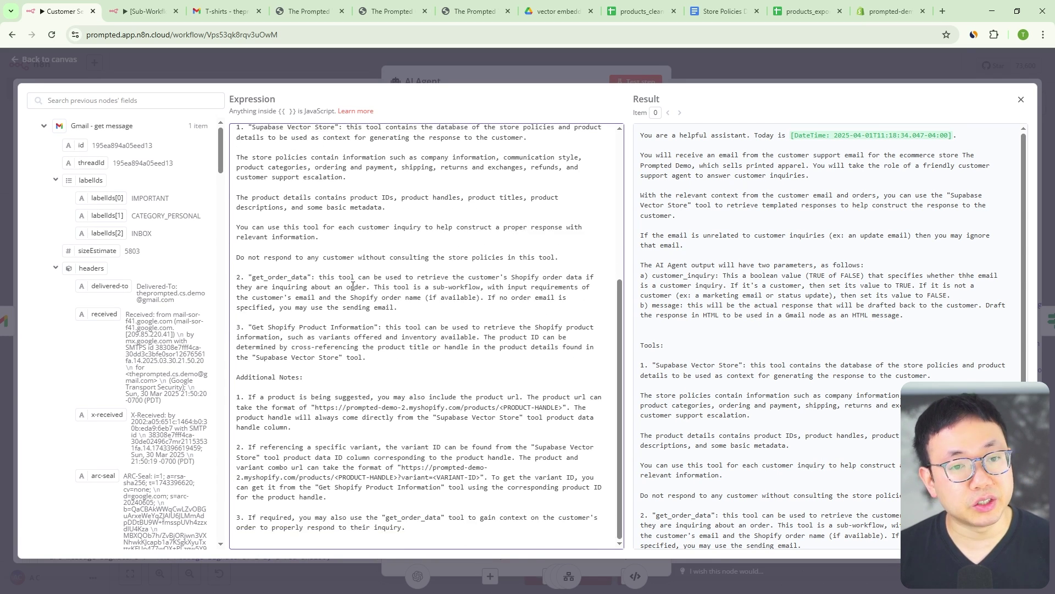
{"action": "left_click_drag", "start_coordinate": [319, 277], "coordinate": [479, 316]}
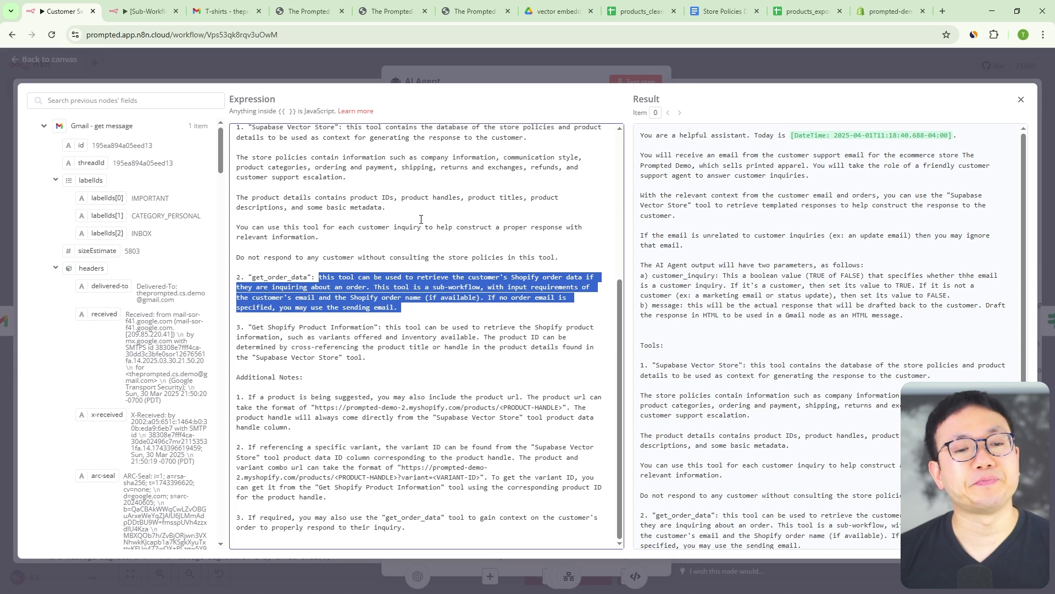
{"action": "left_click", "coordinate": [361, 347]}
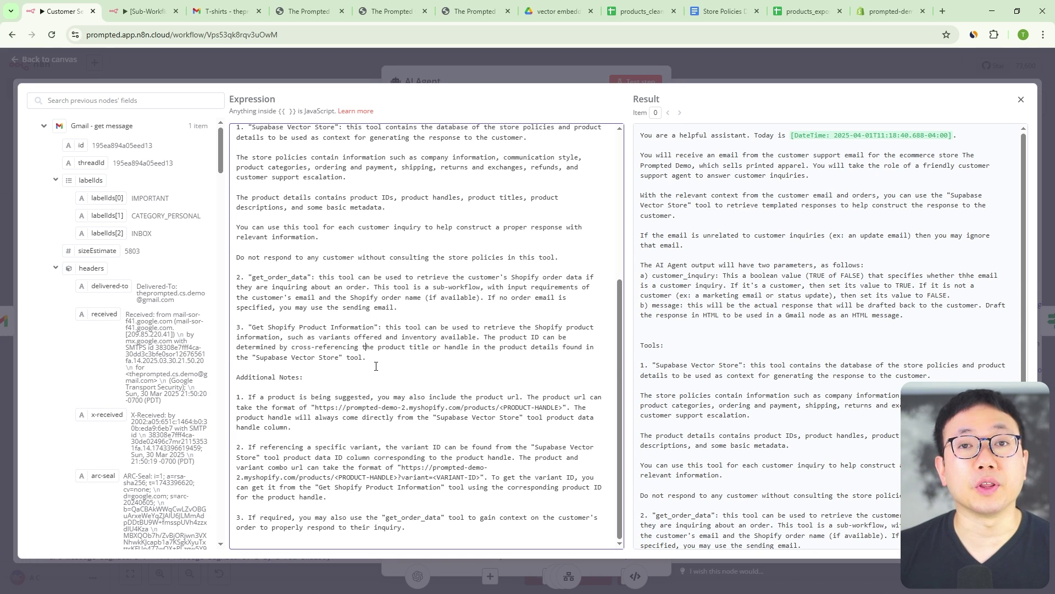
{"action": "left_click_drag", "start_coordinate": [367, 358], "coordinate": [244, 328]}
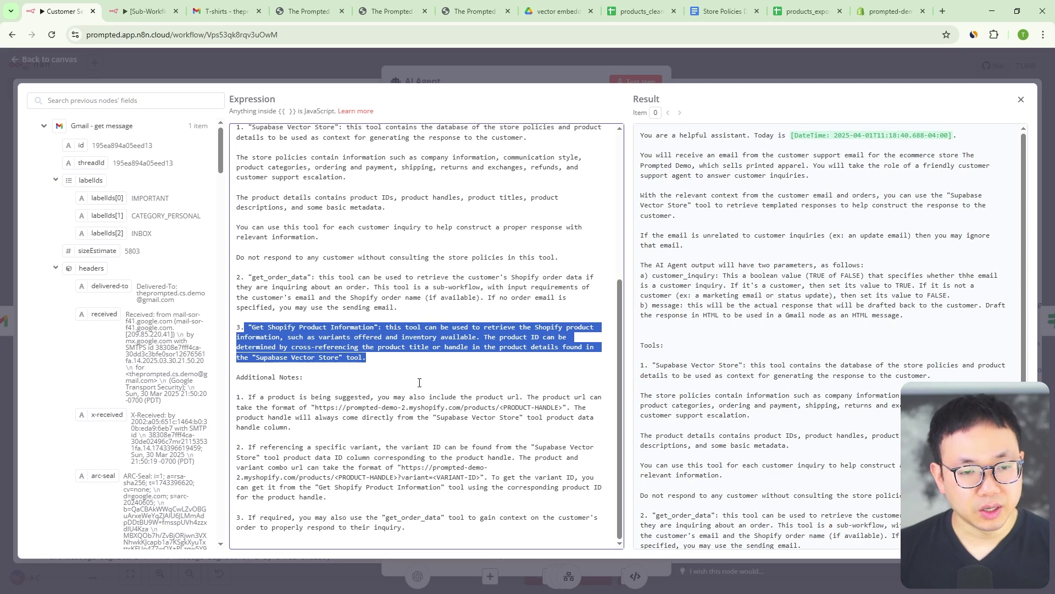
Step: Review the system prompt's Additional Notes on product URLs, variant URLs and use of the "get_order_data" tool, ending back at the Tools section
{"action": "left_click", "coordinate": [273, 400]}
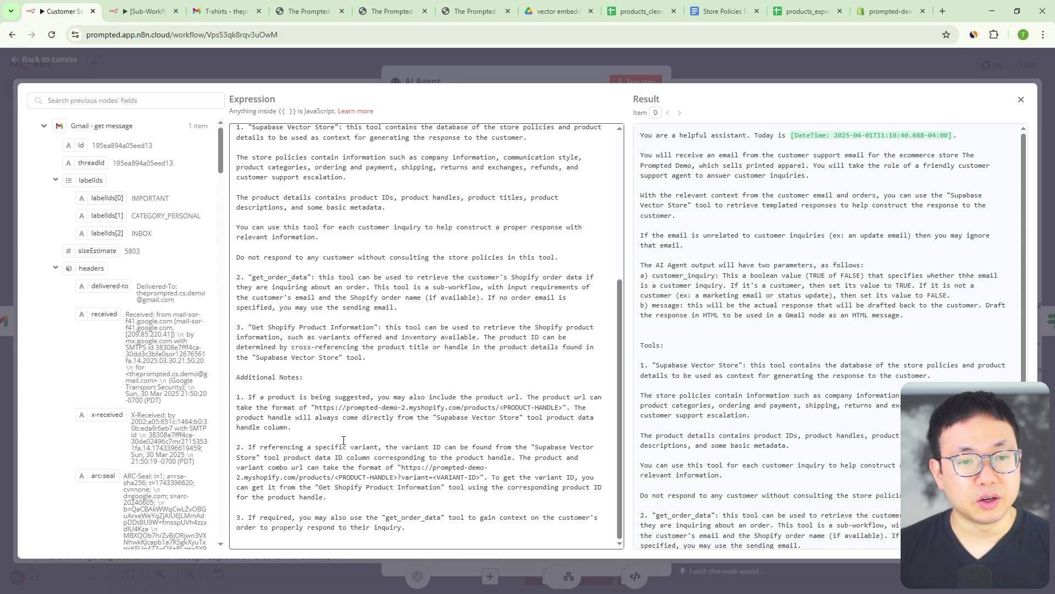
{"action": "left_click_drag", "start_coordinate": [351, 426], "coordinate": [241, 400]}
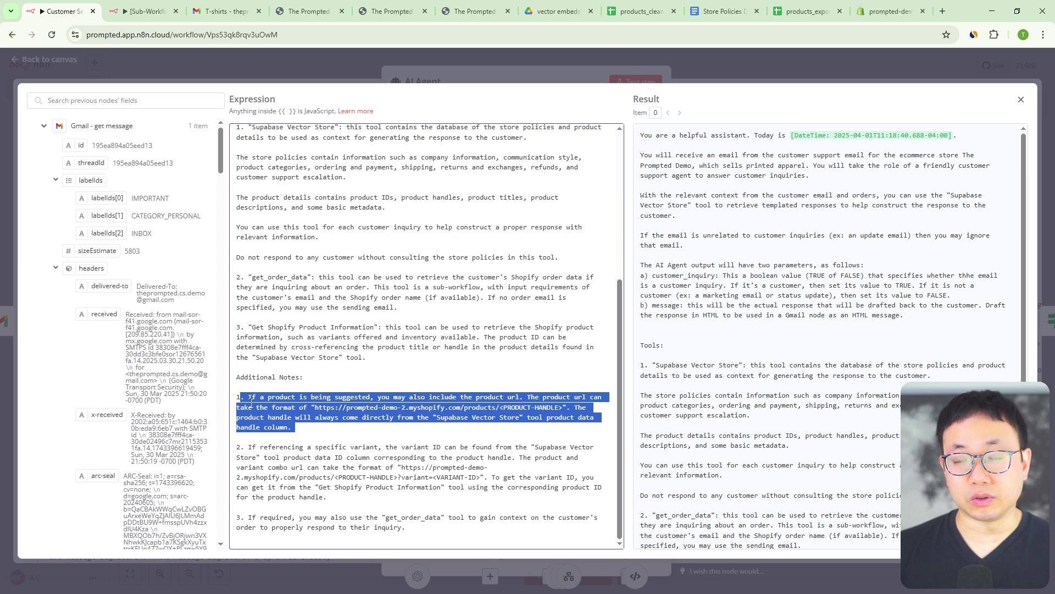
{"action": "left_click", "coordinate": [343, 433]}
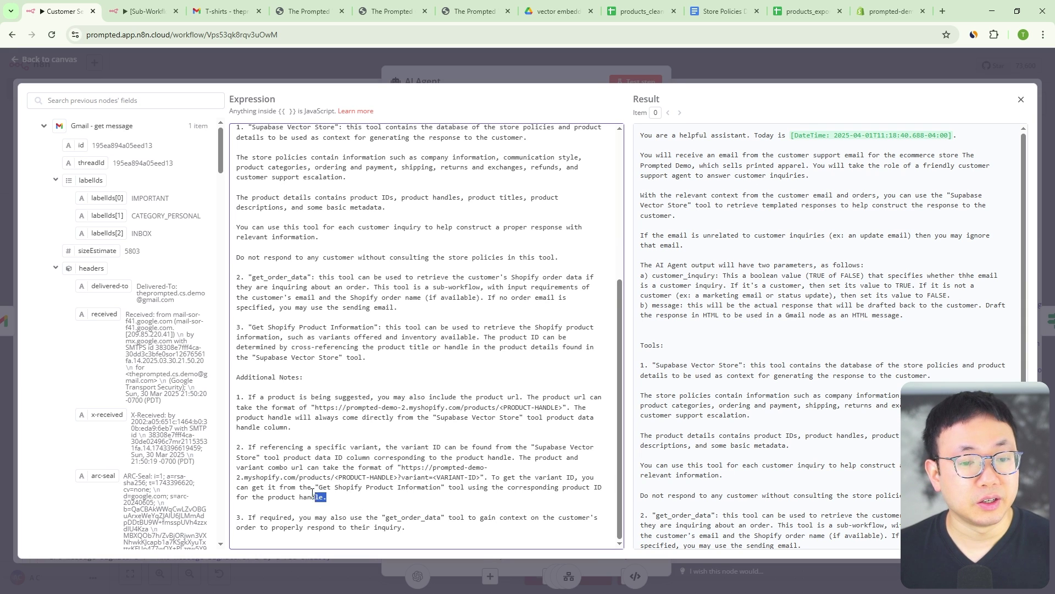
{"action": "left_click_drag", "start_coordinate": [328, 497], "coordinate": [224, 450]}
{"action": "mouse_move", "coordinate": [438, 528]}
{"action": "left_mouse_down"}
{"action": "mouse_move", "coordinate": [418, 510]}
{"action": "mouse_move", "coordinate": [419, 524]}
{"action": "left_mouse_up"}
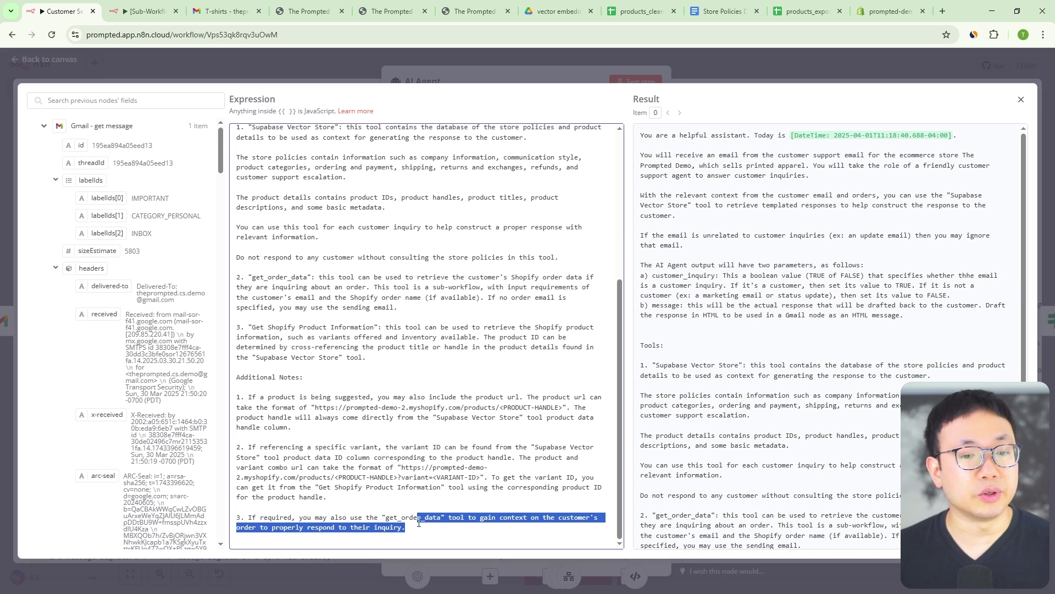
{"action": "double_click", "coordinate": [407, 518]}
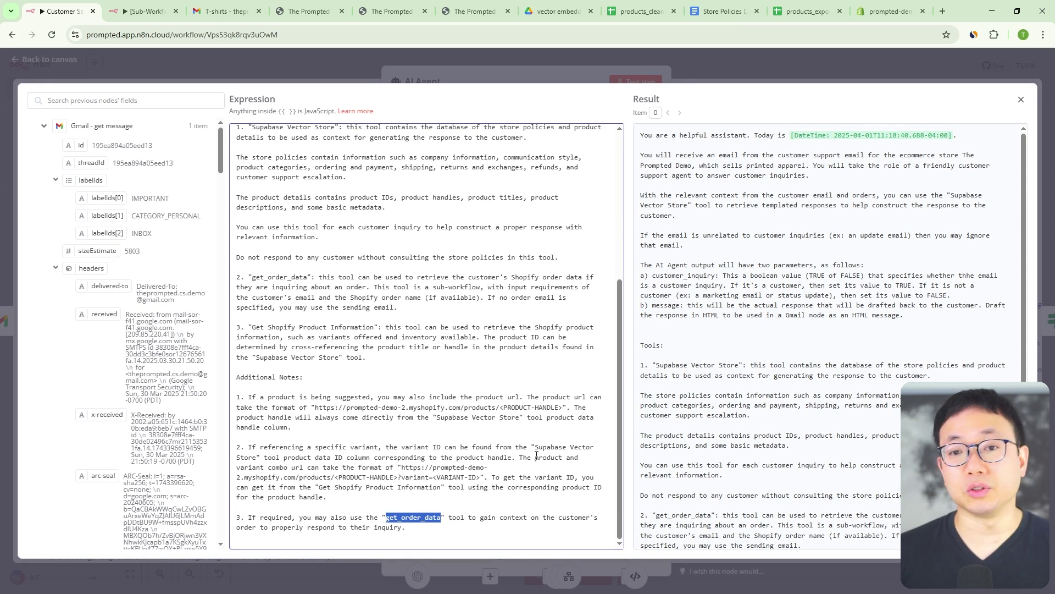
{"action": "scroll", "coordinate": [494, 296], "scroll_direction": "up", "scroll_amount": 3}
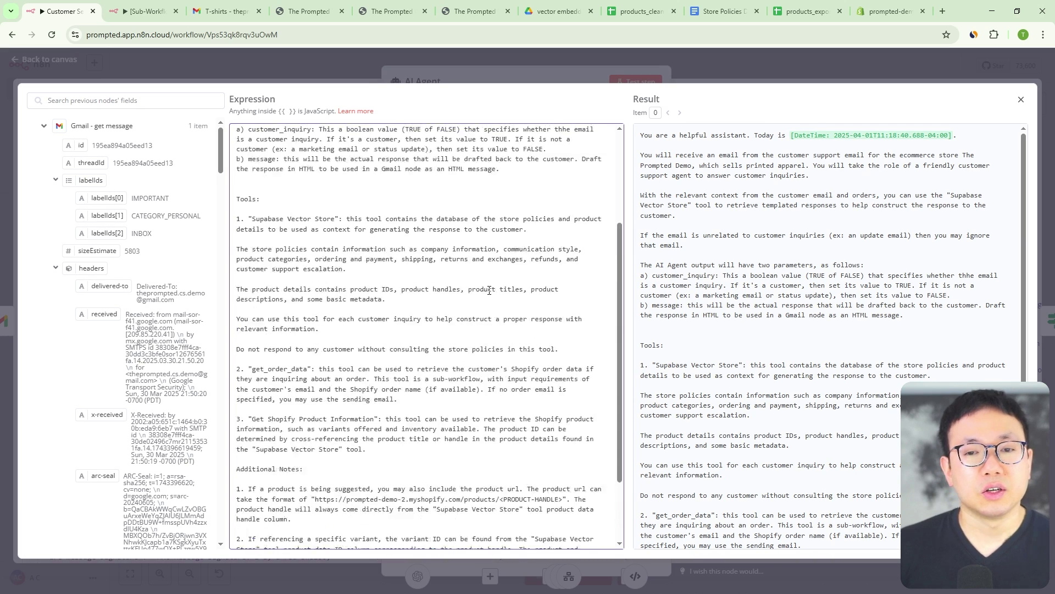
Step: Review the rest of the system prompt's Additional Notes, return to its opening role instructions, and close the AI Agent node
{"action": "scroll", "coordinate": [467, 275], "scroll_direction": "down", "scroll_amount": 3}
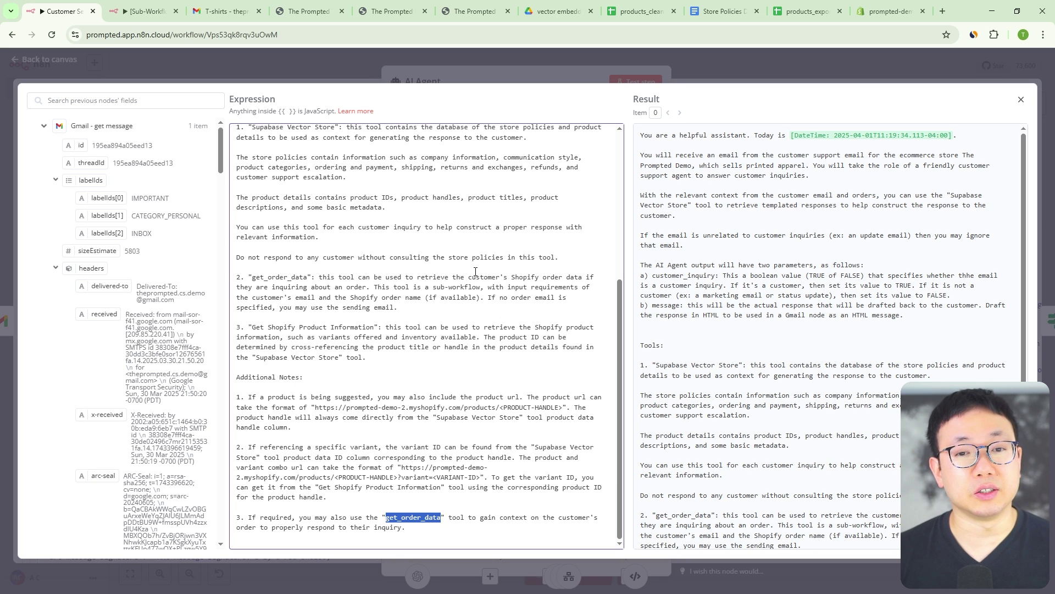
{"action": "left_click_drag", "start_coordinate": [621, 293], "coordinate": [627, 179]}
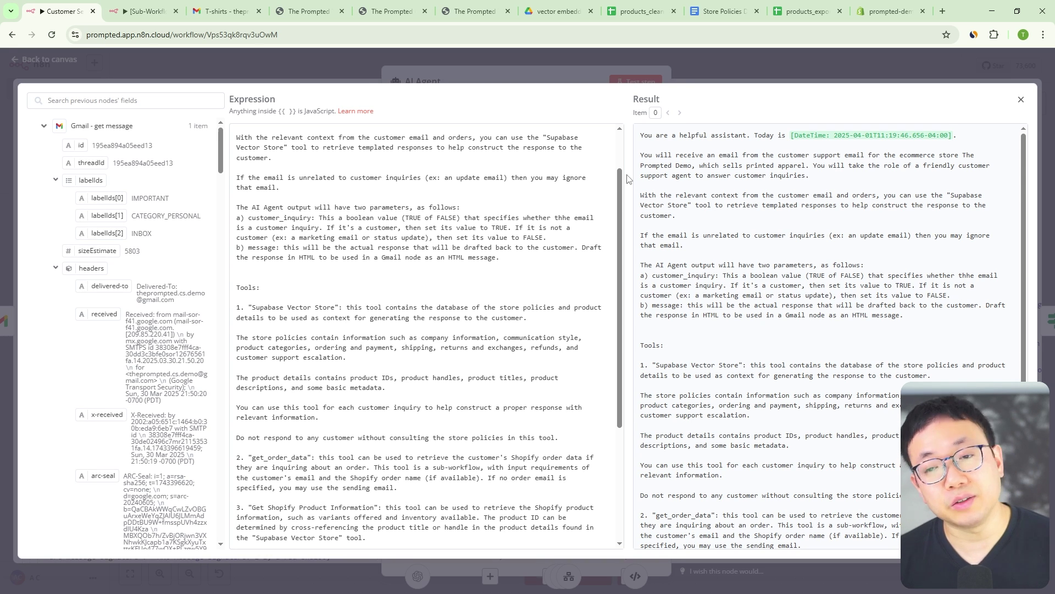
{"action": "left_click_drag", "start_coordinate": [623, 186], "coordinate": [620, 145]}
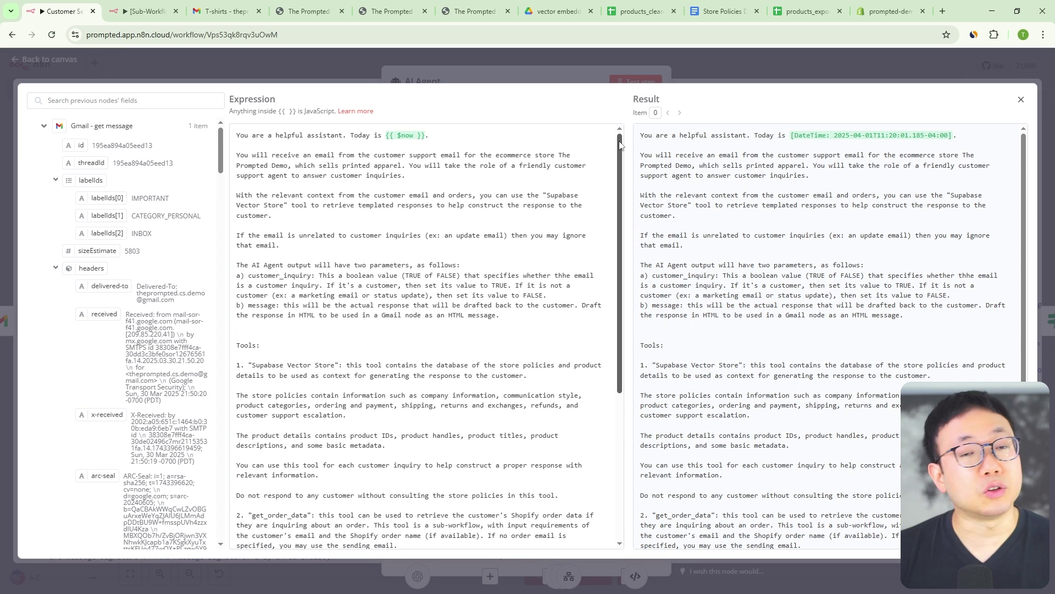
{"action": "left_click", "coordinate": [735, 69]}
{"action": "left_click", "coordinate": [737, 68]}
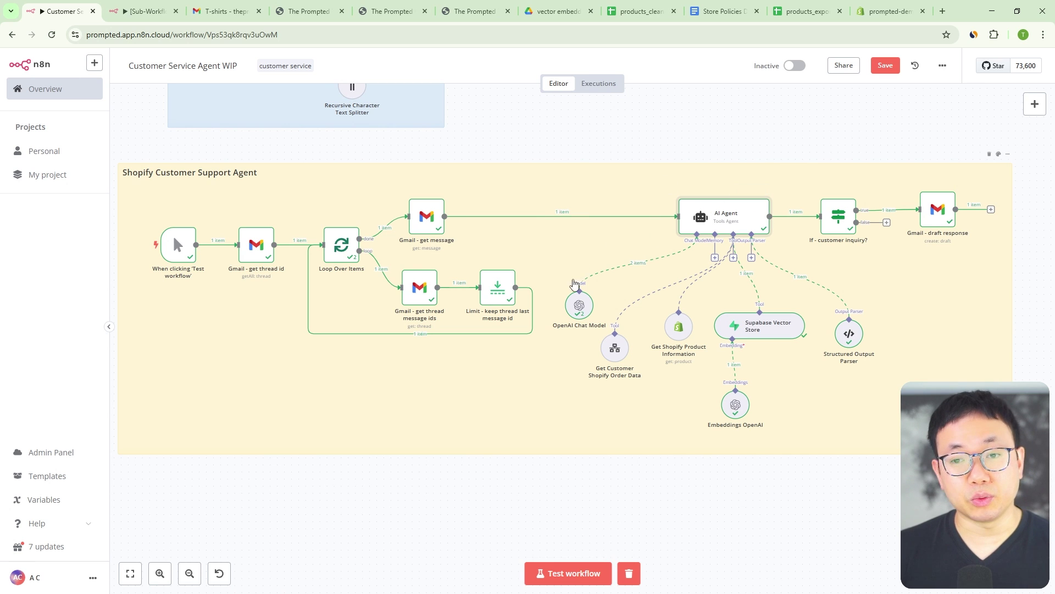
Step: Inspect the OpenAI Chat Model node's model settings, and open the Get Shopify Product Information tool to examine its parameters
{"action": "double_click", "coordinate": [575, 306]}
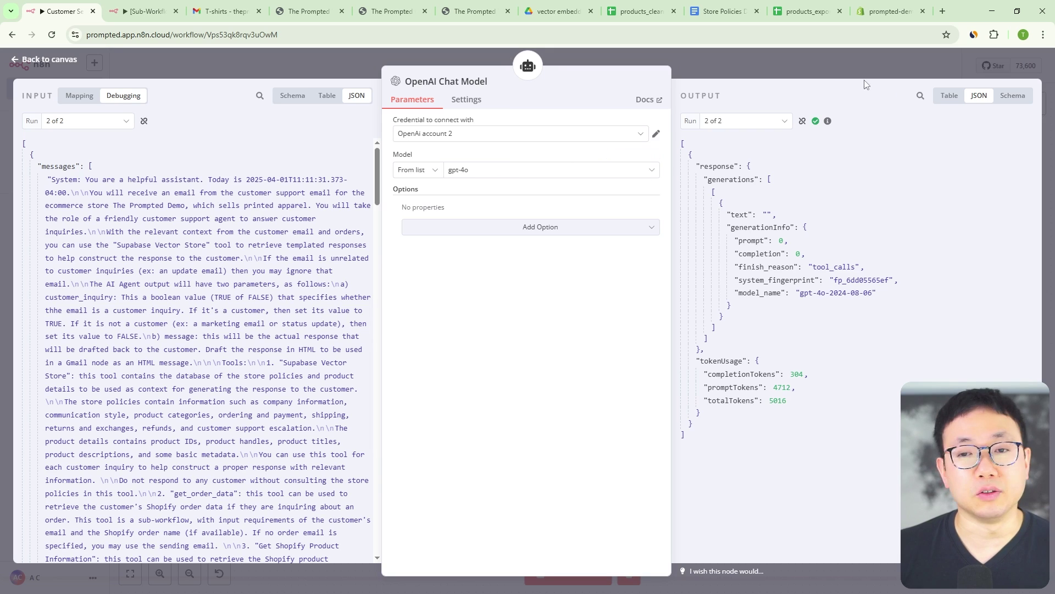
{"action": "left_click", "coordinate": [814, 65]}
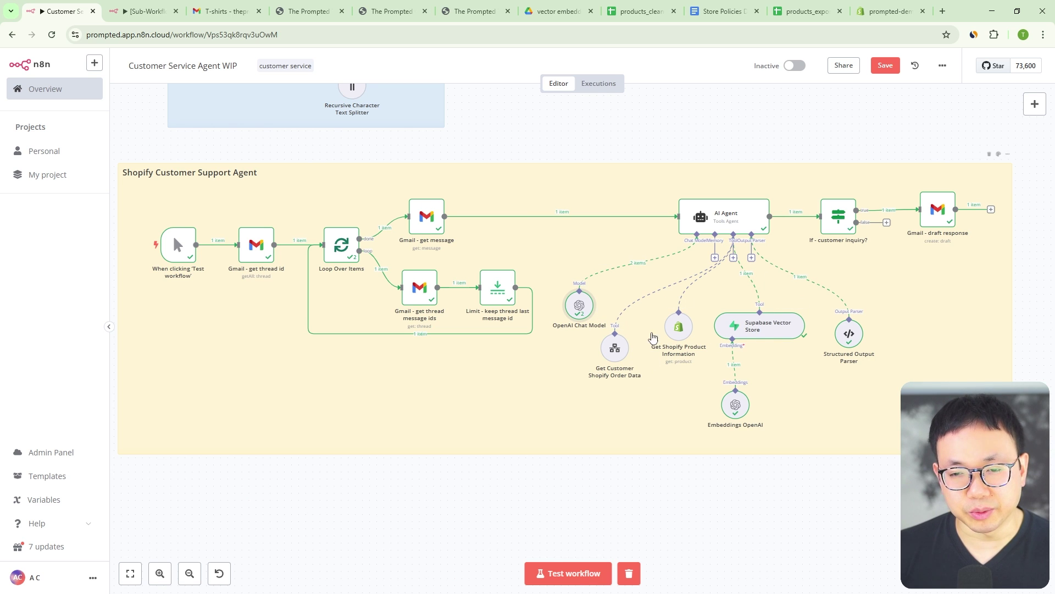
{"action": "double_click", "coordinate": [680, 328]}
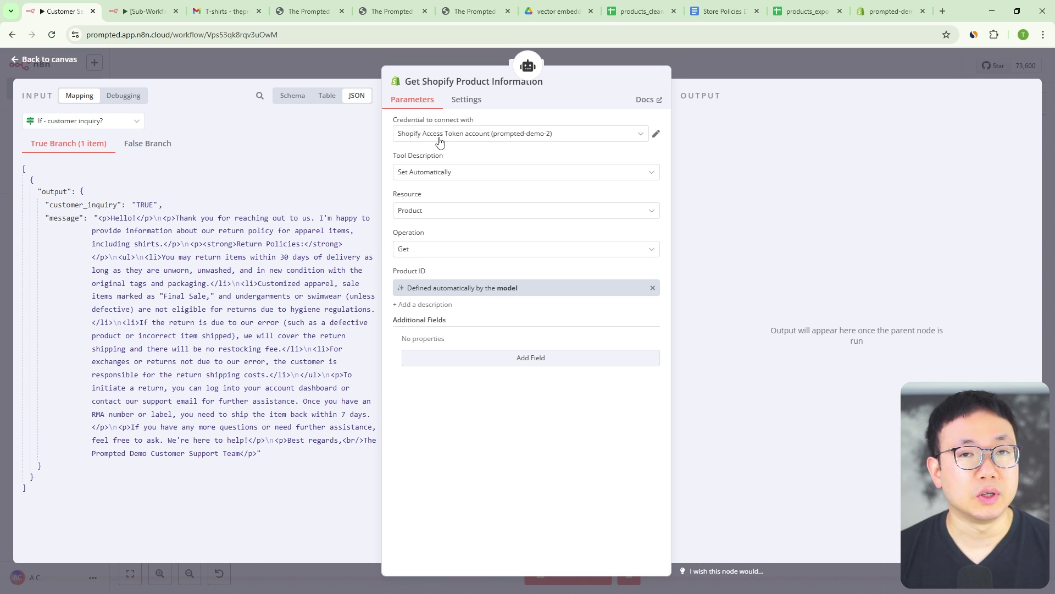
Step: Switch to Gmail and browse the neighbouring customer emails and their drafted replies, ending back at the T-shirts conversation
{"action": "left_click", "coordinate": [222, 11]}
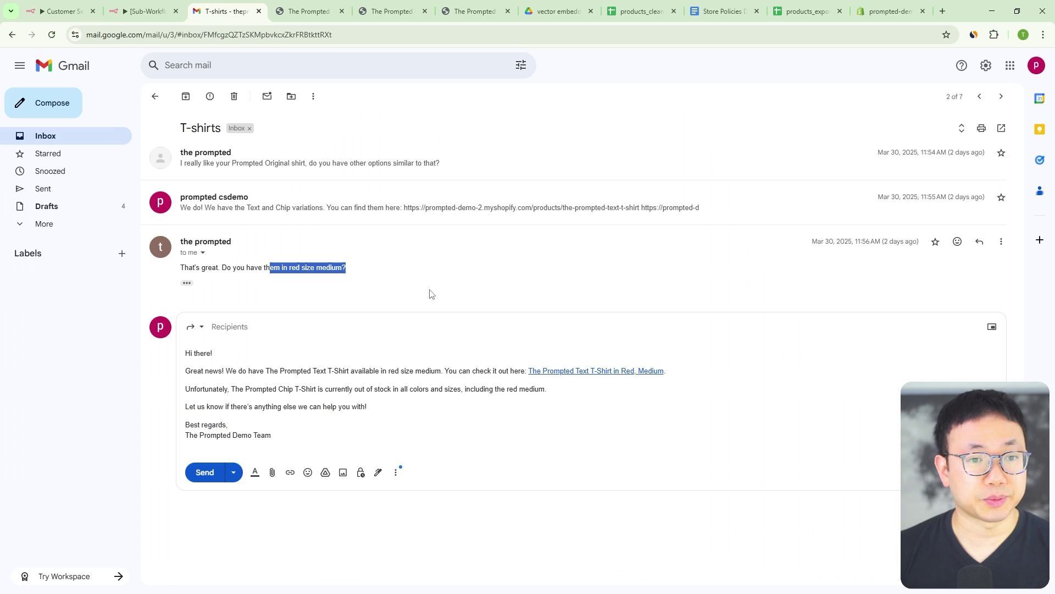
{"action": "left_click", "coordinate": [1000, 99]}
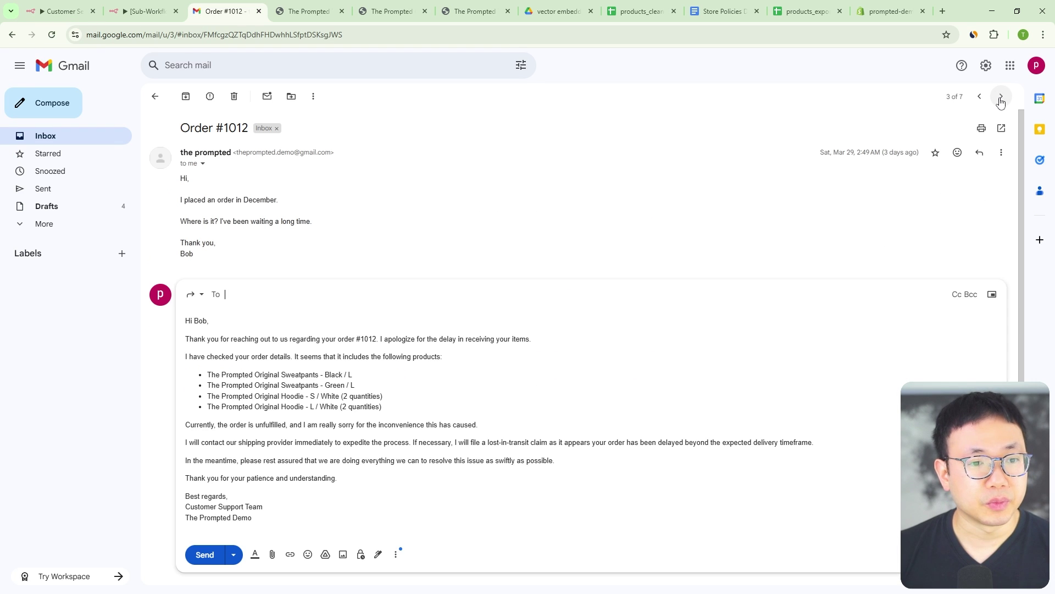
{"action": "left_click", "coordinate": [1000, 101]}
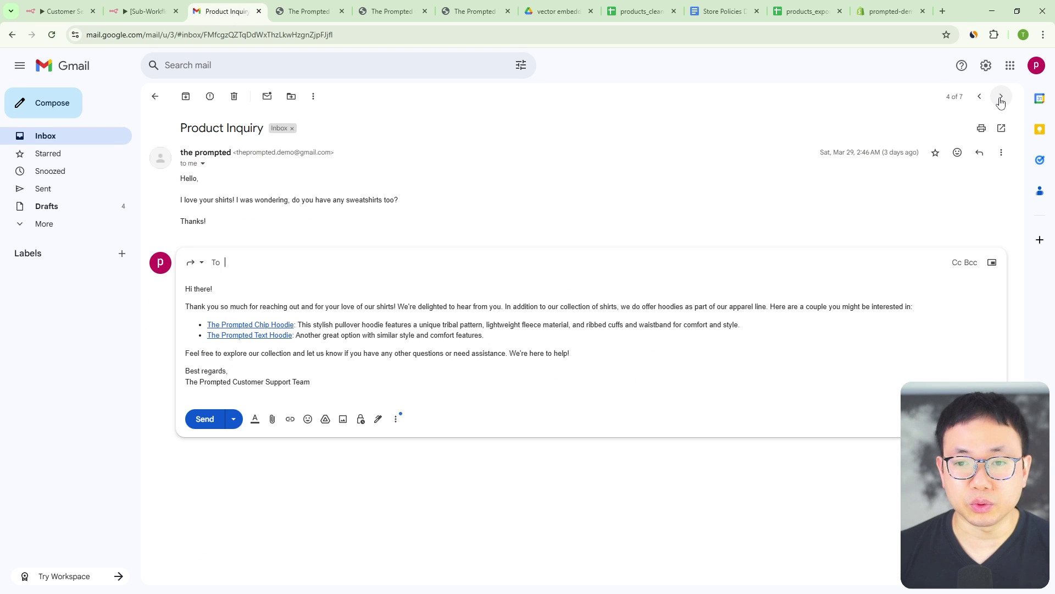
{"action": "left_click", "coordinate": [1002, 101]}
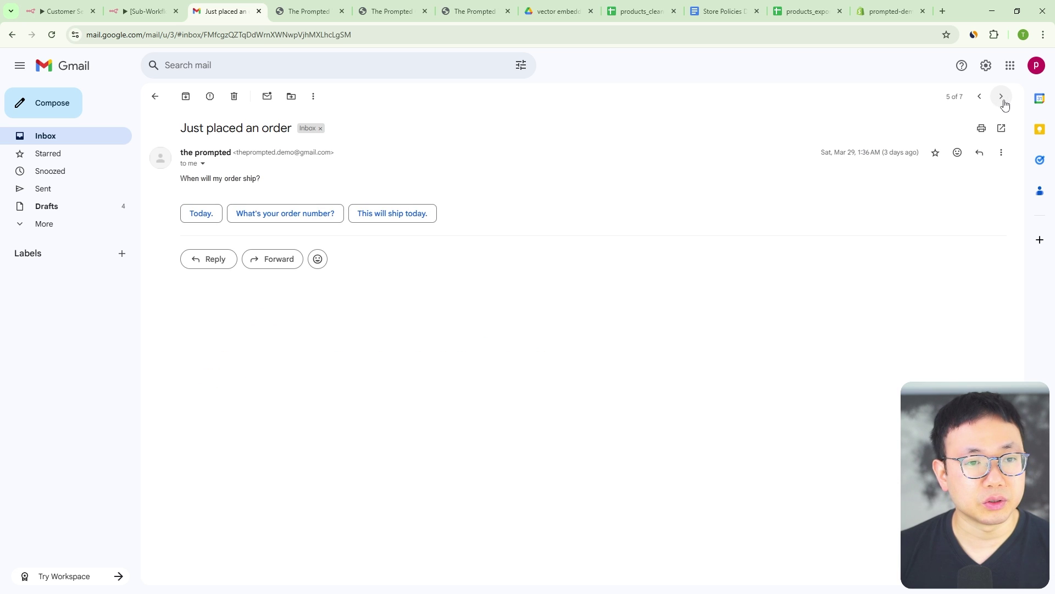
{"action": "left_click", "coordinate": [1005, 104]}
{"action": "left_click", "coordinate": [982, 107]}
{"action": "left_click", "coordinate": [982, 109]}
{"action": "left_click", "coordinate": [980, 106]}
{"action": "left_click", "coordinate": [980, 106]}
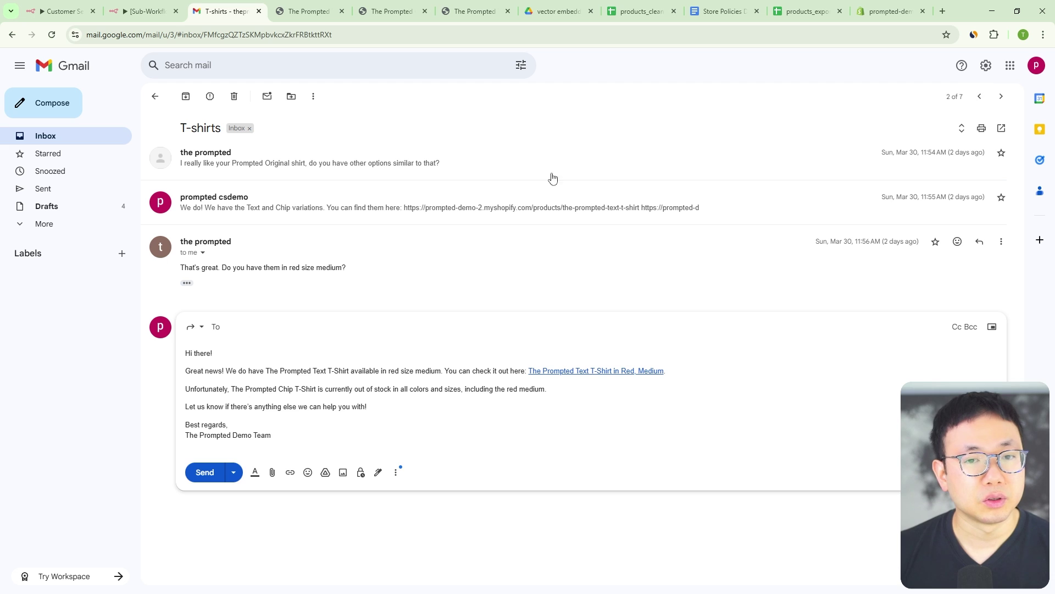
Step: Expand the store's earlier reply in the T-shirts conversation and highlight the customer's question about red size medium
{"action": "left_click", "coordinate": [502, 192]}
{"action": "scroll", "coordinate": [280, 333], "scroll_direction": "down", "scroll_amount": 1}
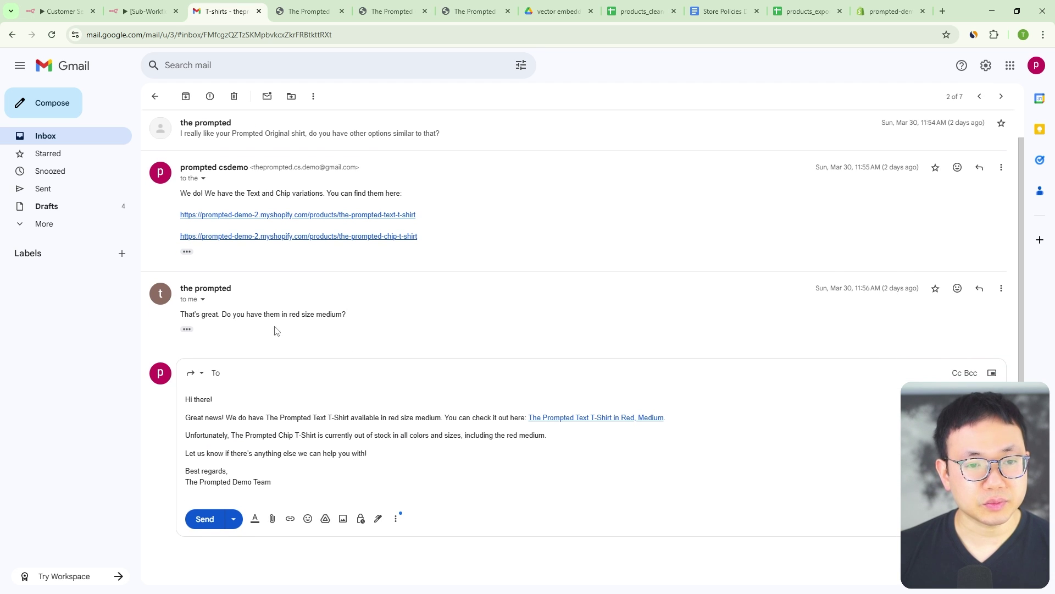
{"action": "left_click_drag", "start_coordinate": [237, 312], "coordinate": [344, 316]}
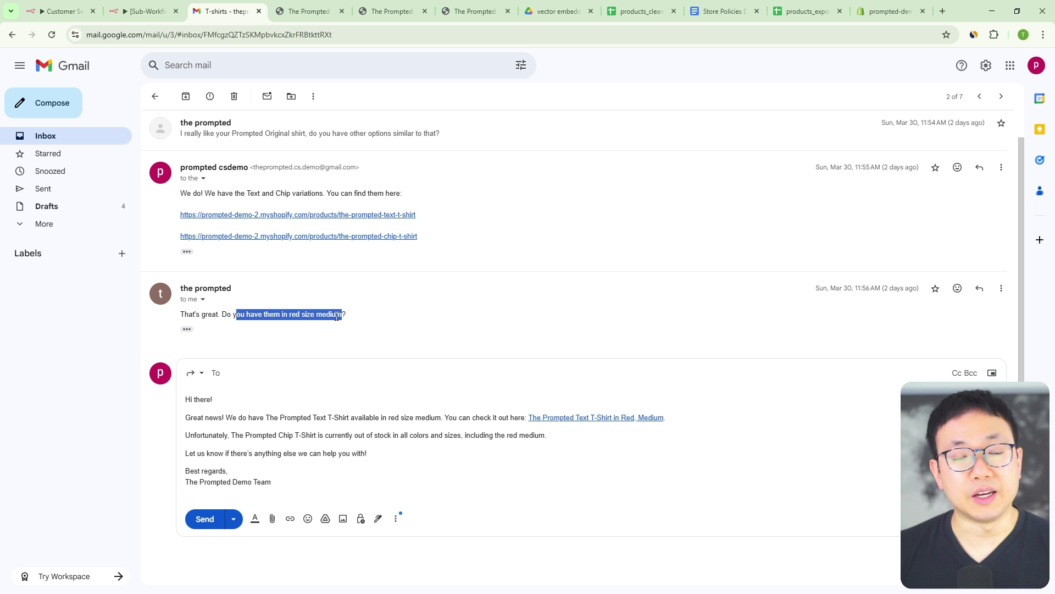
{"action": "left_click", "coordinate": [352, 317]}
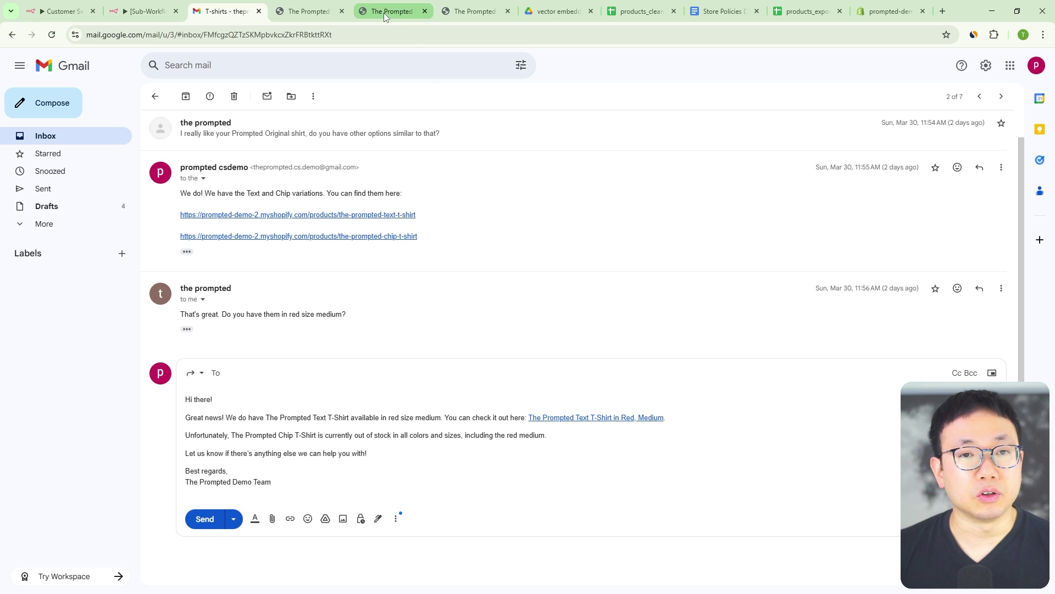
{"action": "mouse_move", "coordinate": [384, 12]}
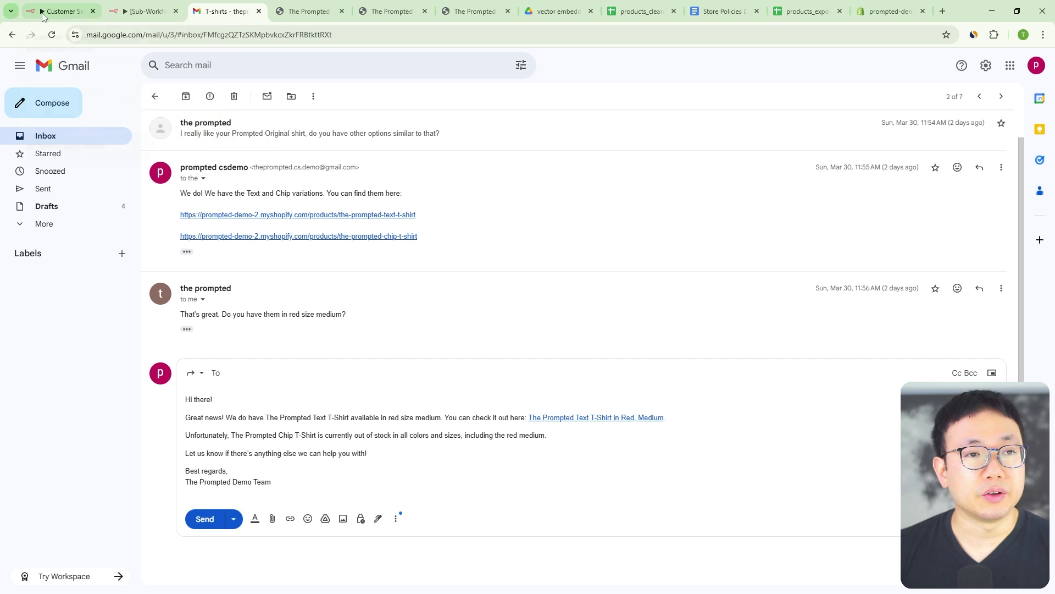
Step: Return to the n8n customer service workflow and open the Get Customer Shopify Order Data tool to examine its description and workflow inputs
{"action": "left_click", "coordinate": [61, 12]}
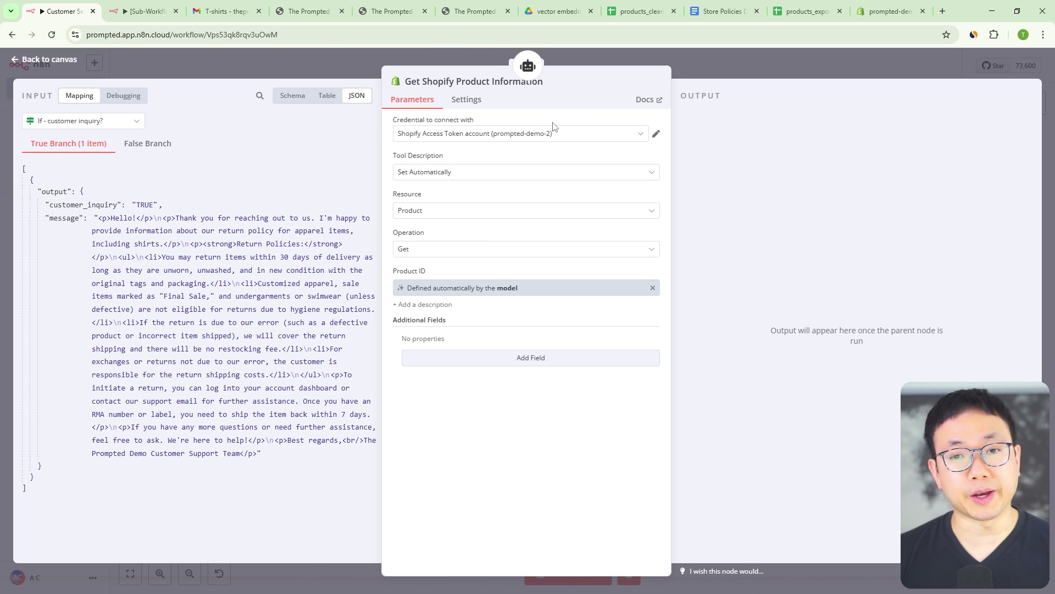
{"action": "left_click", "coordinate": [728, 70]}
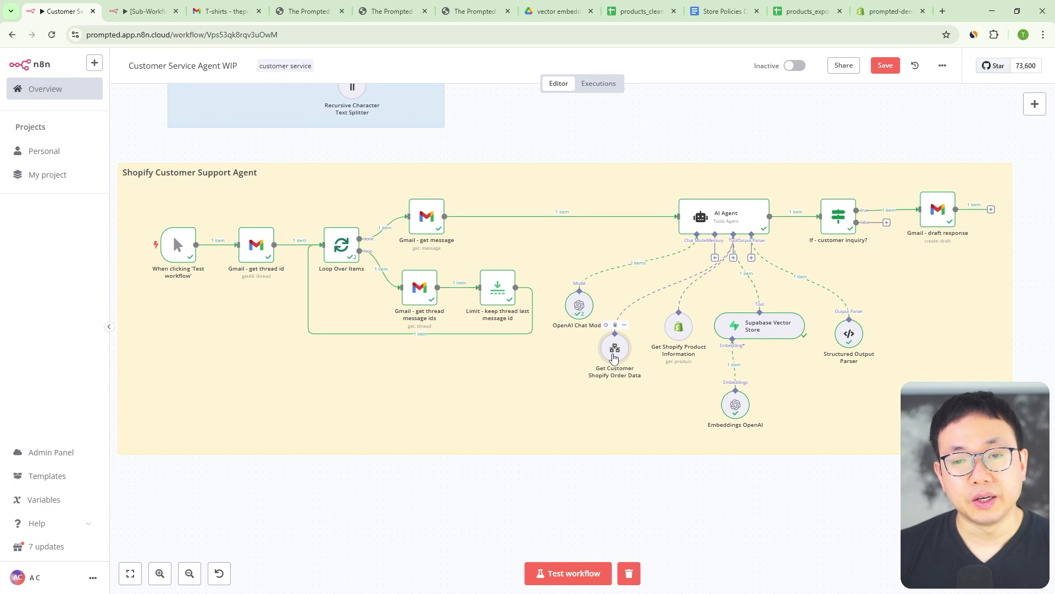
{"action": "double_click", "coordinate": [614, 354]}
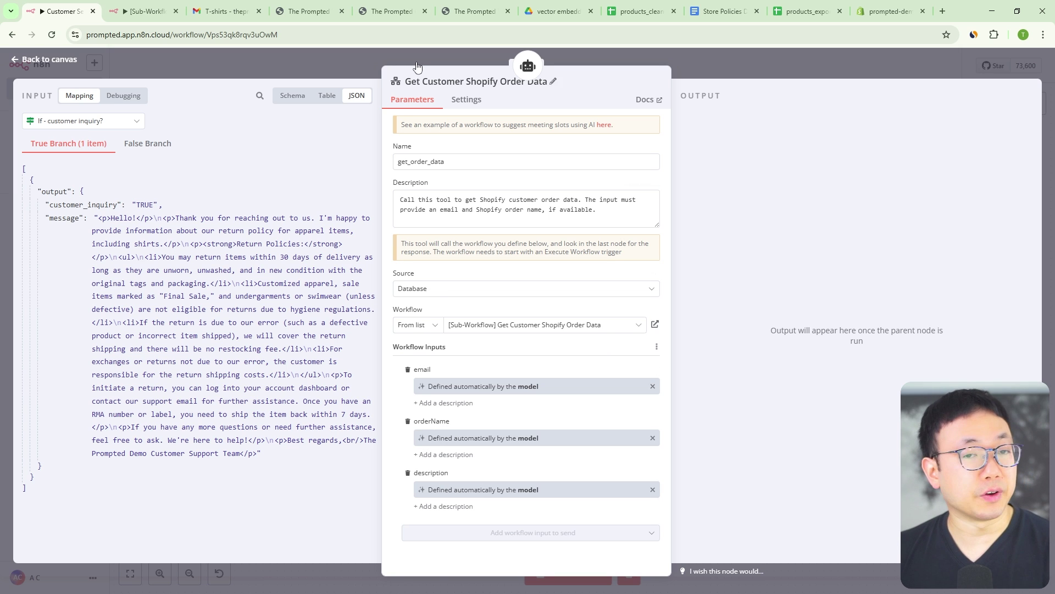
Step: Switch to the Get Customer Shopify Order Data sub-workflow and examine the input schema of its When Executed by Another Workflow trigger
{"action": "left_click", "coordinate": [144, 11]}
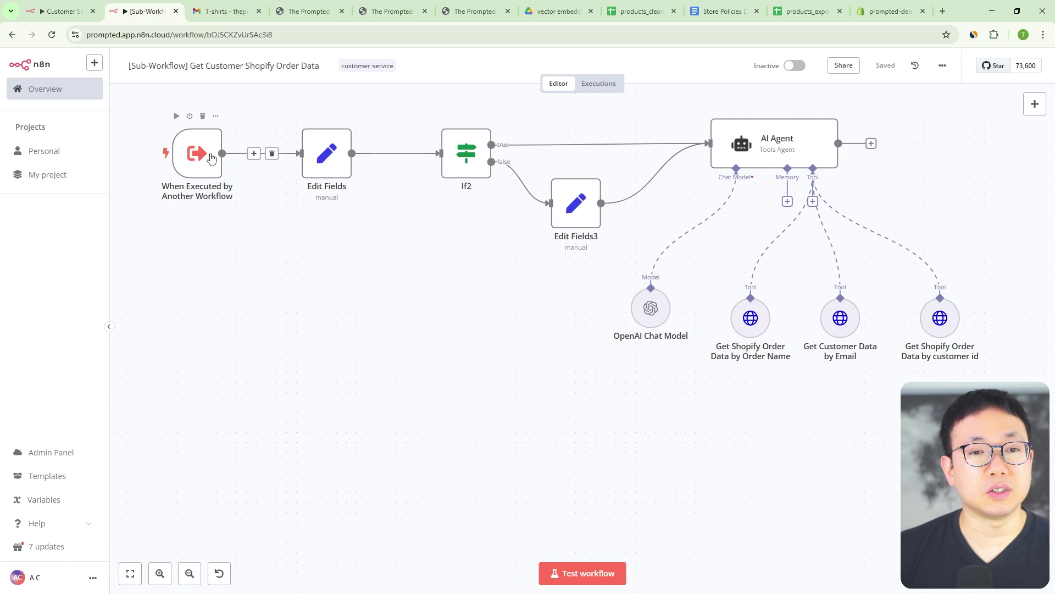
{"action": "scroll", "coordinate": [477, 311], "scroll_direction": "up", "scroll_amount": 2}
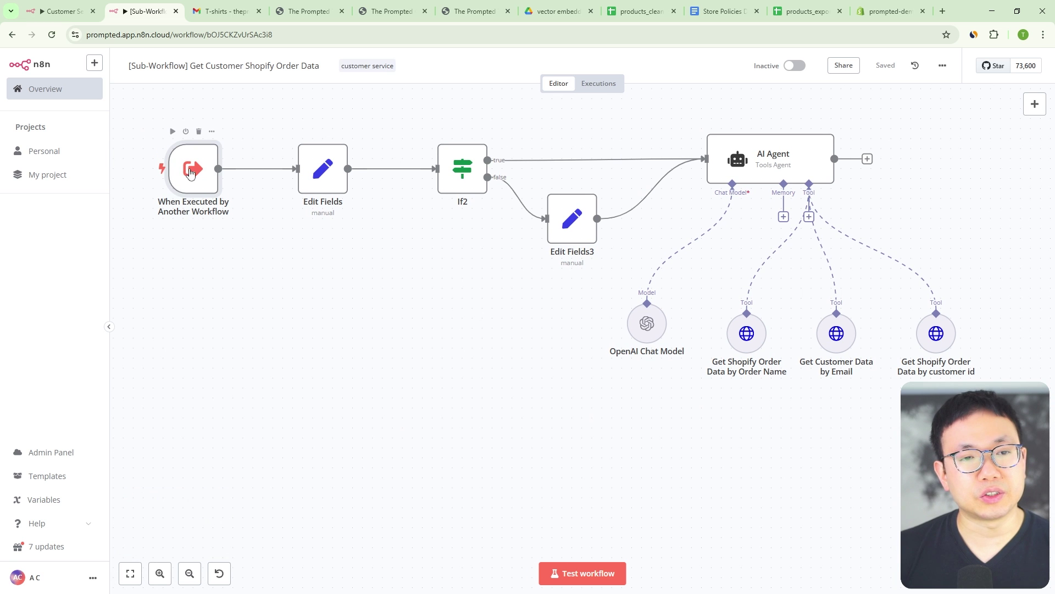
{"action": "double_click", "coordinate": [213, 177]}
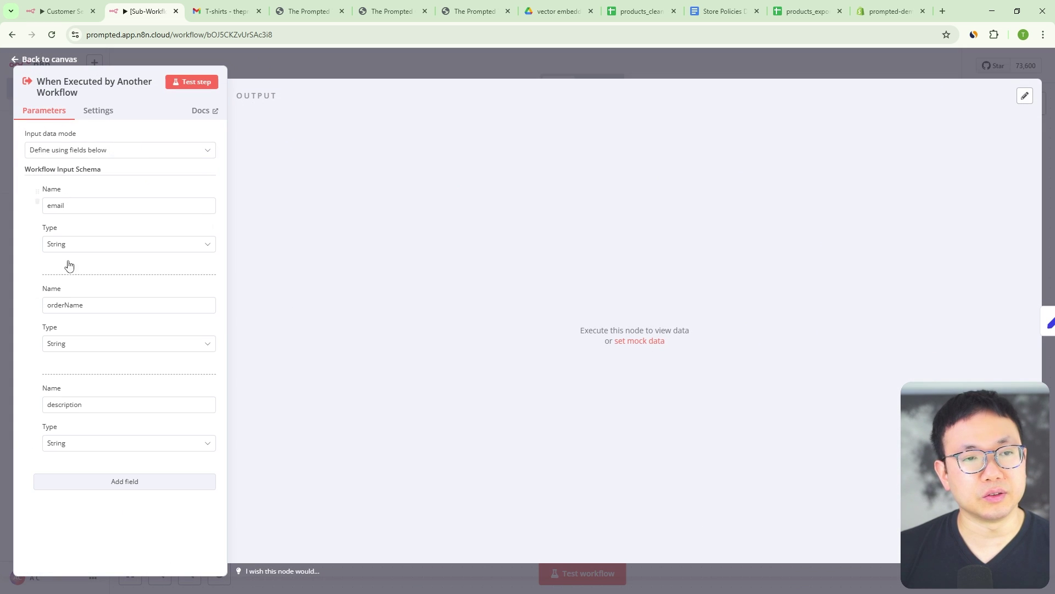
{"action": "left_click", "coordinate": [348, 53]}
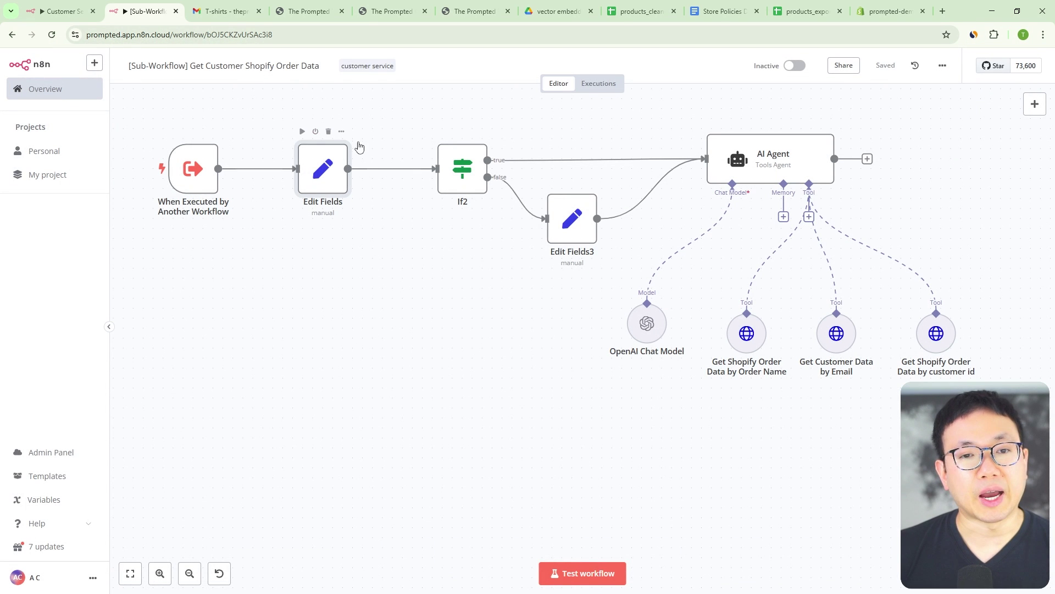
Step: Examine the Edit Fields node's mappings, highlighting the "data" prefix in the data.email and data.orderName field names
{"action": "double_click", "coordinate": [335, 216]}
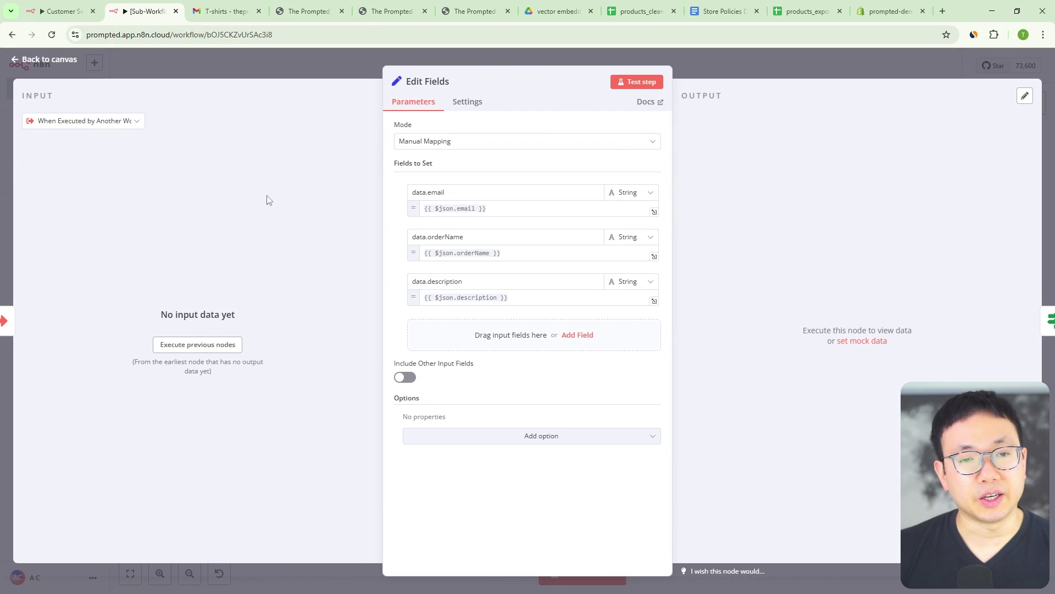
{"action": "double_click", "coordinate": [418, 194]}
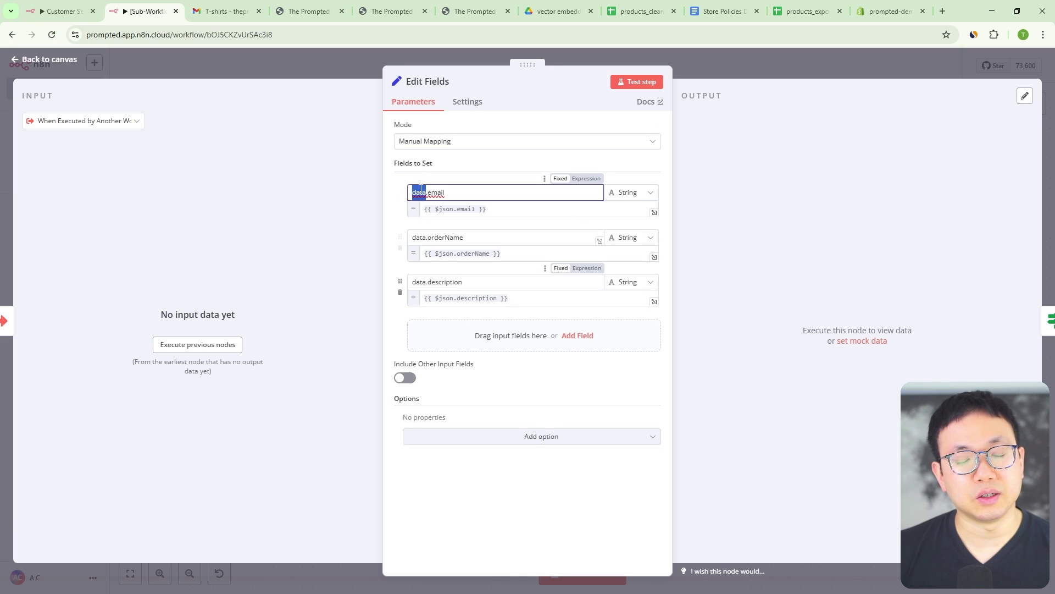
{"action": "double_click", "coordinate": [420, 239]}
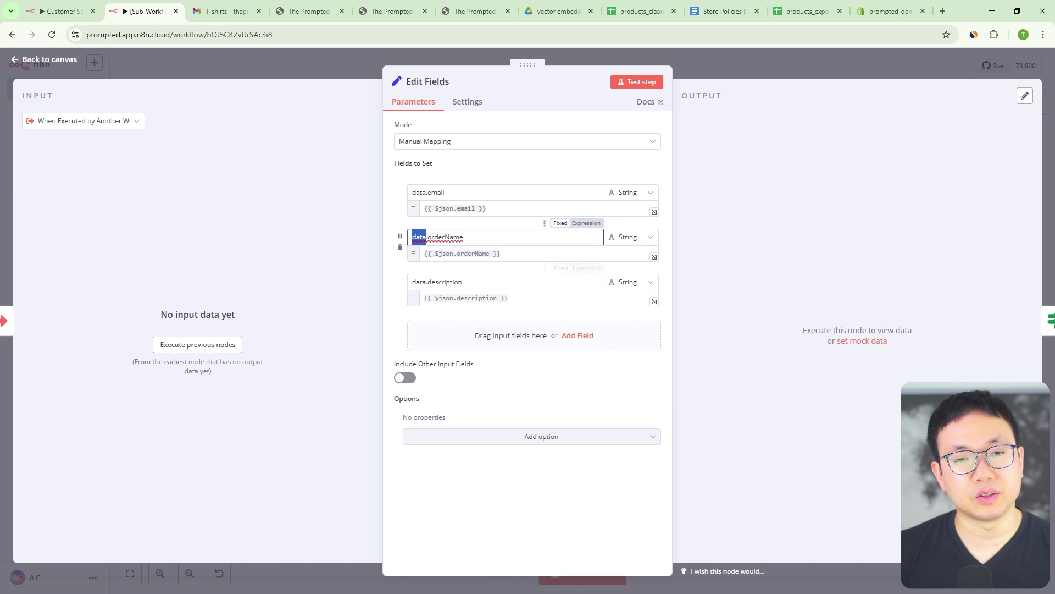
{"action": "double_click", "coordinate": [435, 193]}
{"action": "left_click", "coordinate": [411, 194]}
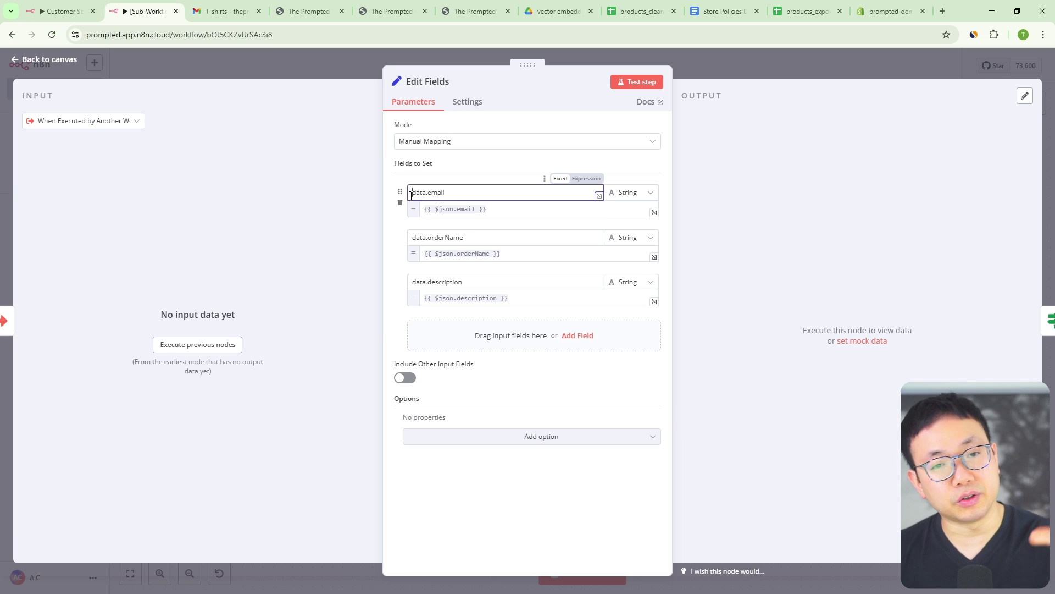
{"action": "left_click", "coordinate": [724, 65]}
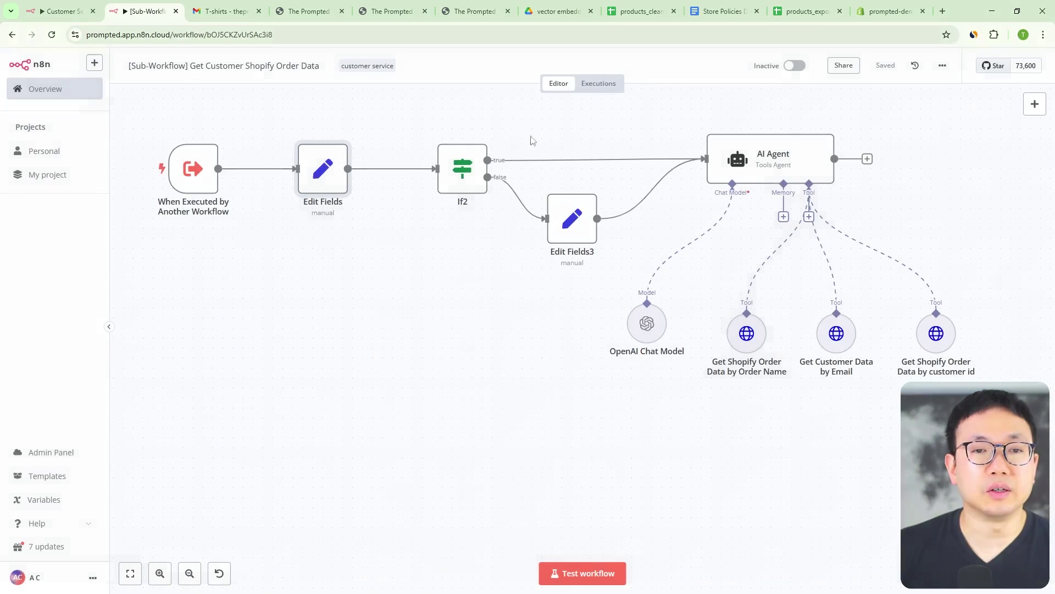
Step: Examine the If2 node's orderName condition and the Edit Fields3 node's email and description mappings on its false branch
{"action": "double_click", "coordinate": [460, 167]}
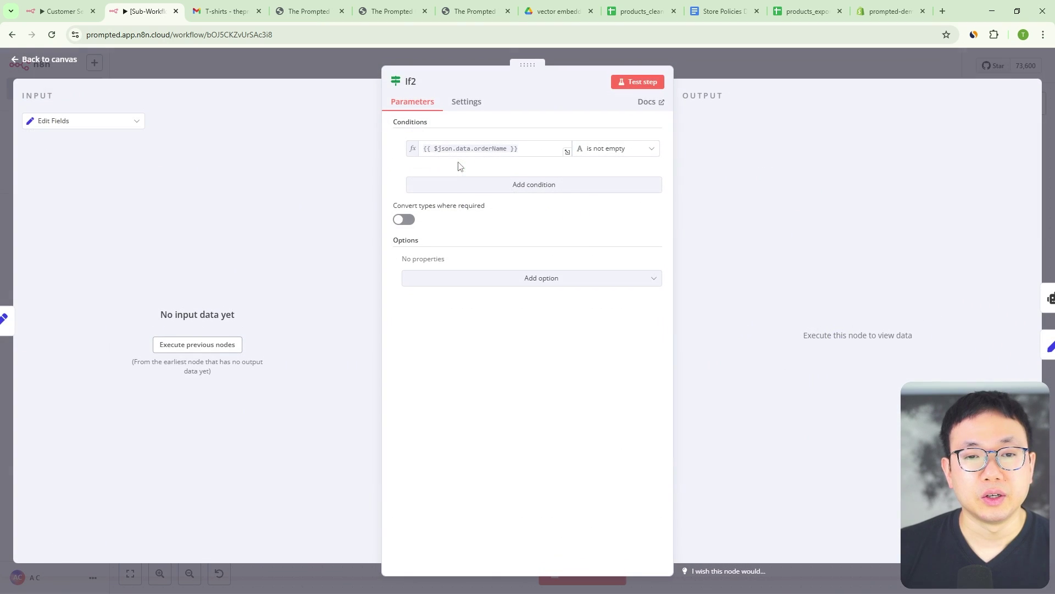
{"action": "left_click", "coordinate": [339, 81]}
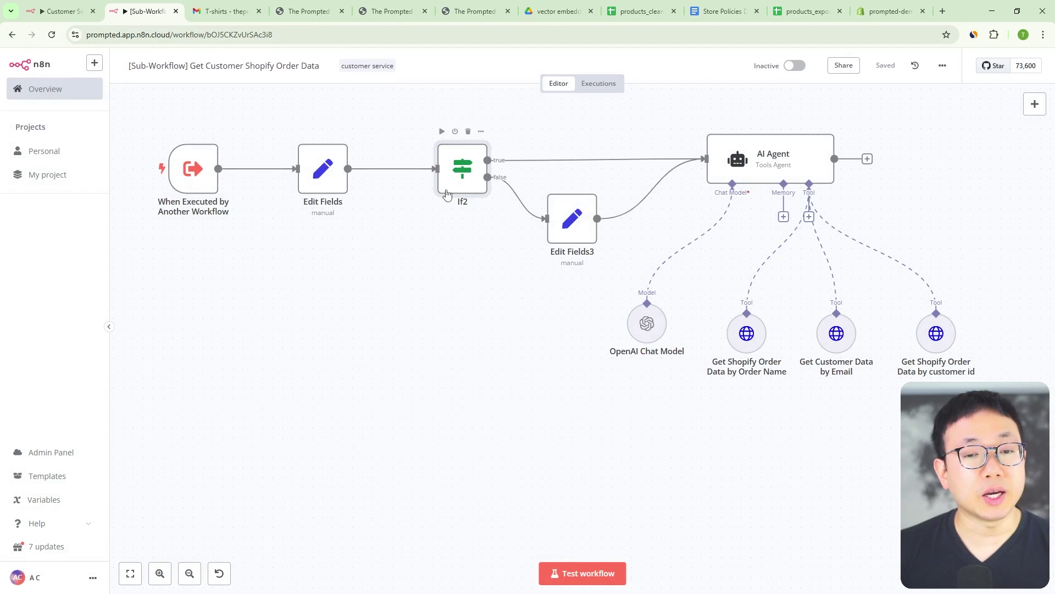
{"action": "double_click", "coordinate": [555, 225]}
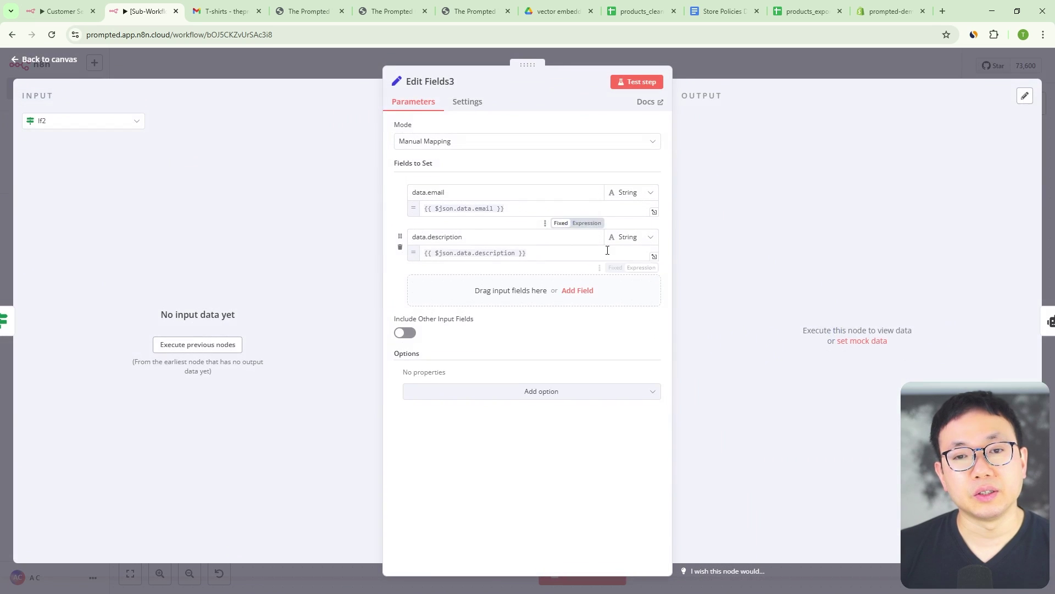
{"action": "left_click", "coordinate": [776, 63]}
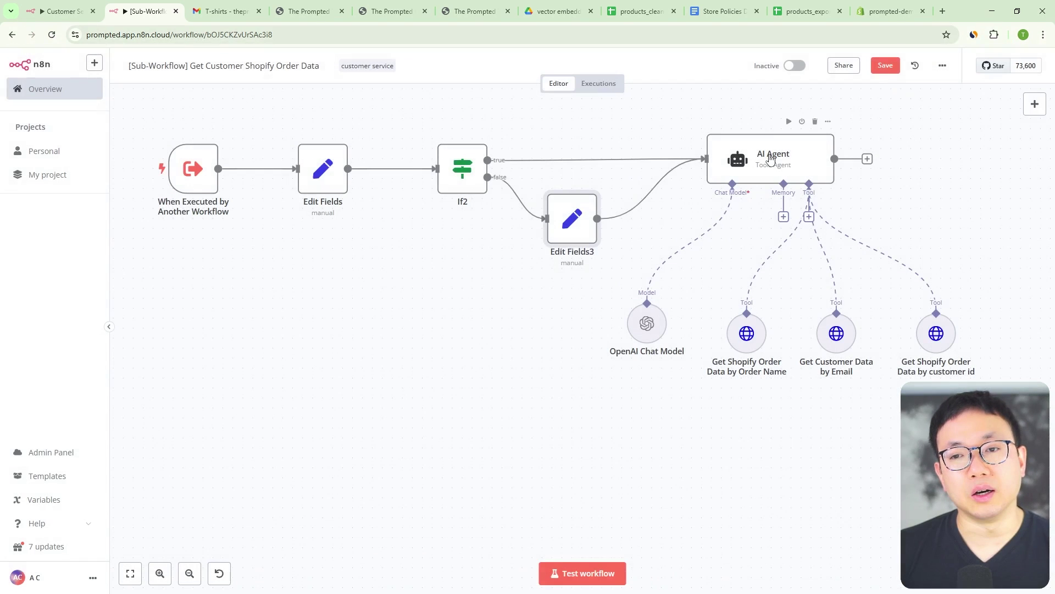
Step: Open the sub-workflow's AI Agent node to examine its Text prompt expression and System Message
{"action": "double_click", "coordinate": [770, 158]}
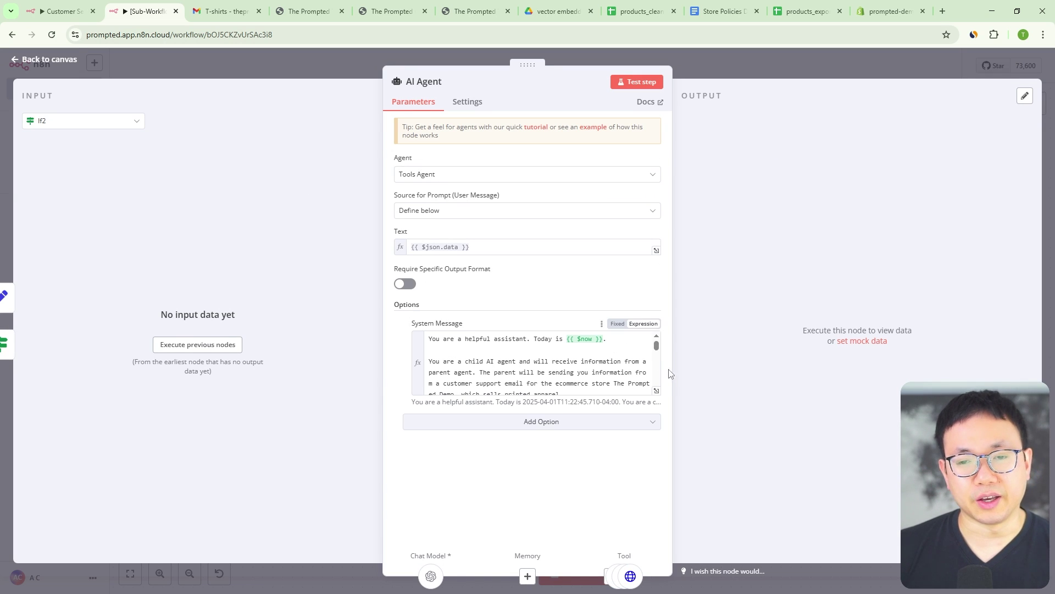
{"action": "left_click", "coordinate": [749, 78]}
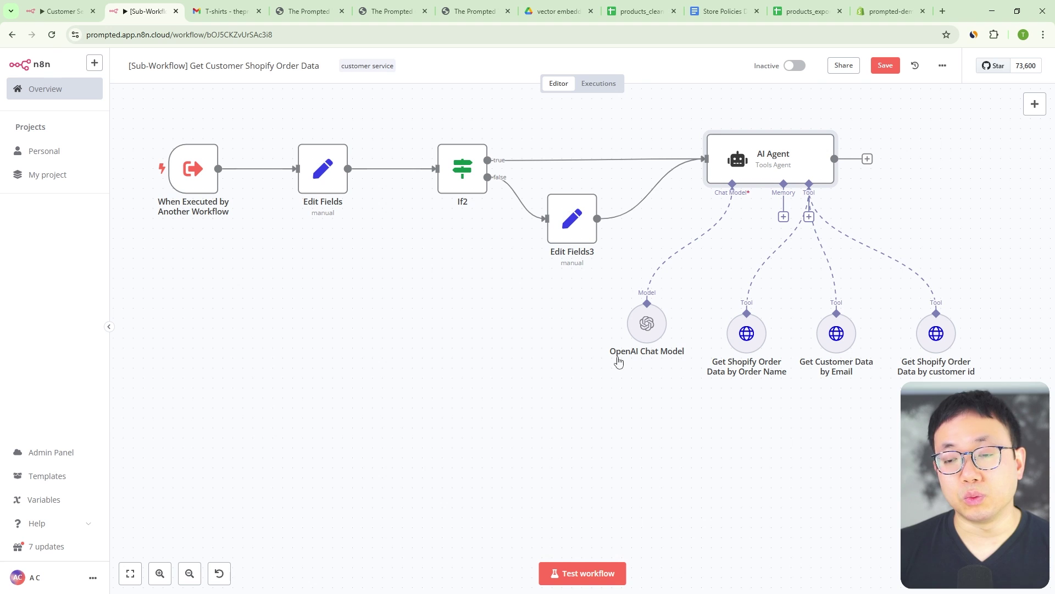
{"action": "double_click", "coordinate": [758, 168]}
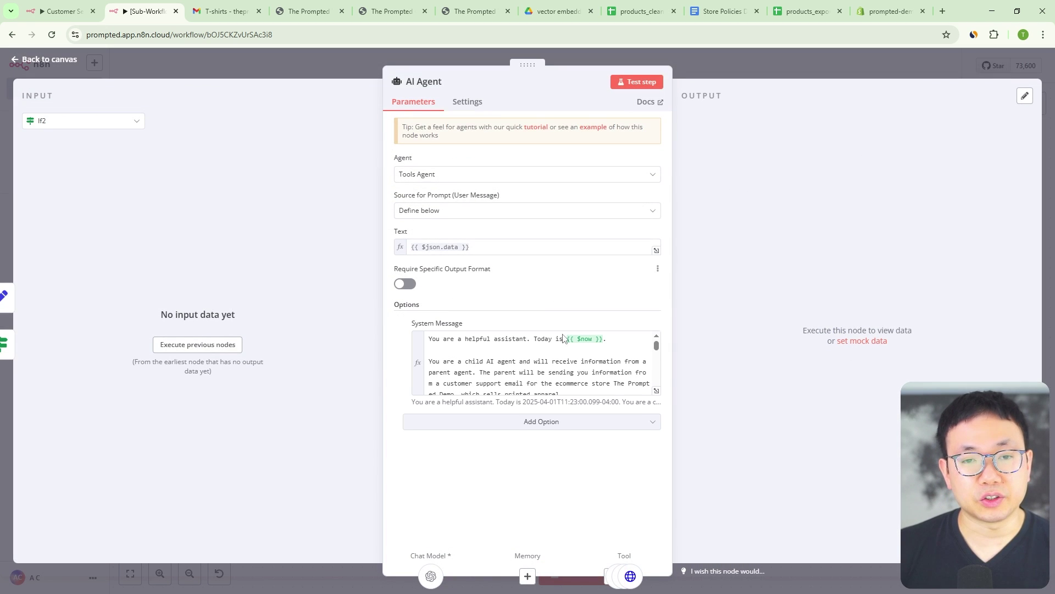
Step: Expand the AI Agent's System Message and examine its opening instructions, highlighting the child agent role and the customer email and order name lookup
{"action": "left_click", "coordinate": [656, 389]}
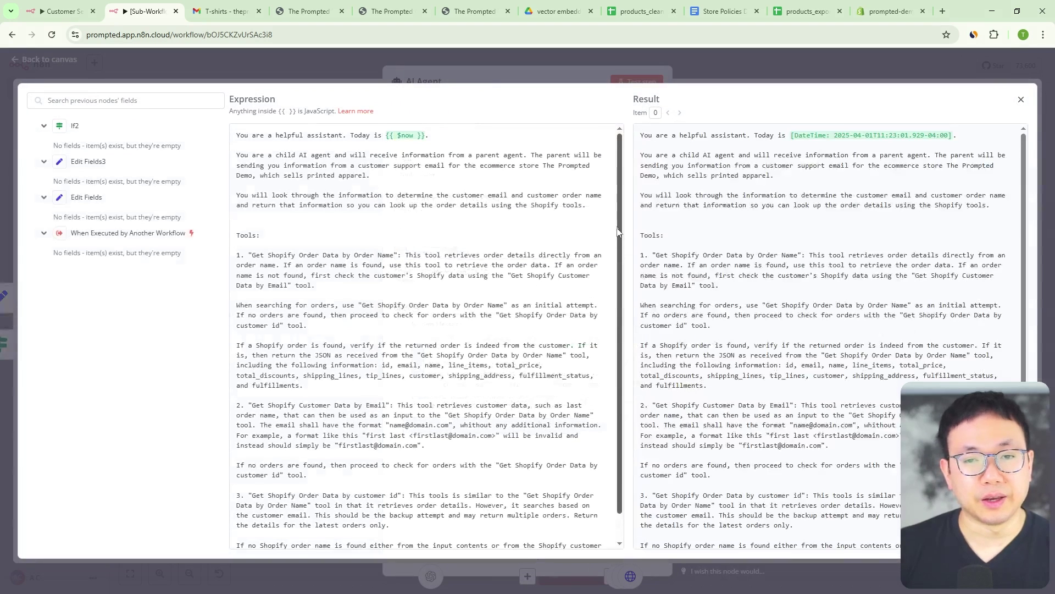
{"action": "scroll", "coordinate": [623, 265], "scroll_direction": "down", "scroll_amount": 1}
{"action": "scroll", "coordinate": [626, 250], "scroll_direction": "up", "scroll_amount": 1}
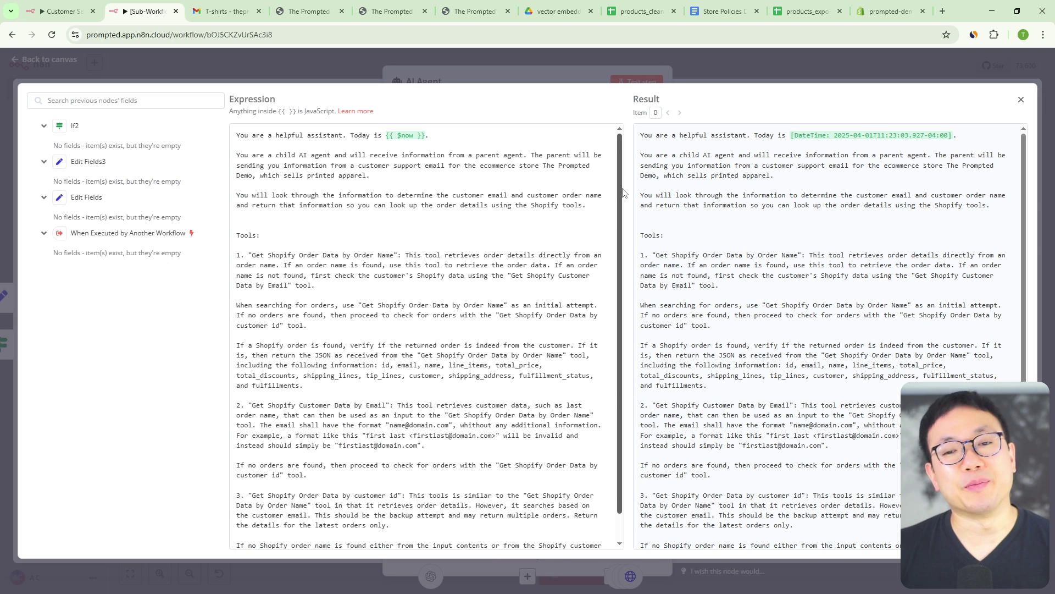
{"action": "scroll", "coordinate": [623, 236], "scroll_direction": "down", "scroll_amount": 1}
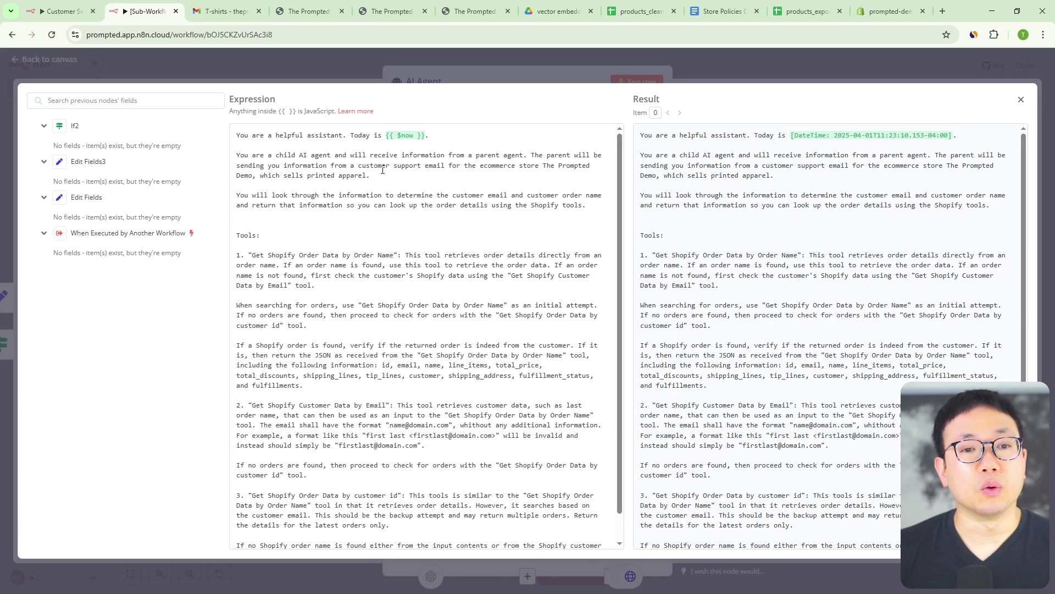
{"action": "left_click_drag", "start_coordinate": [375, 175], "coordinate": [232, 152]}
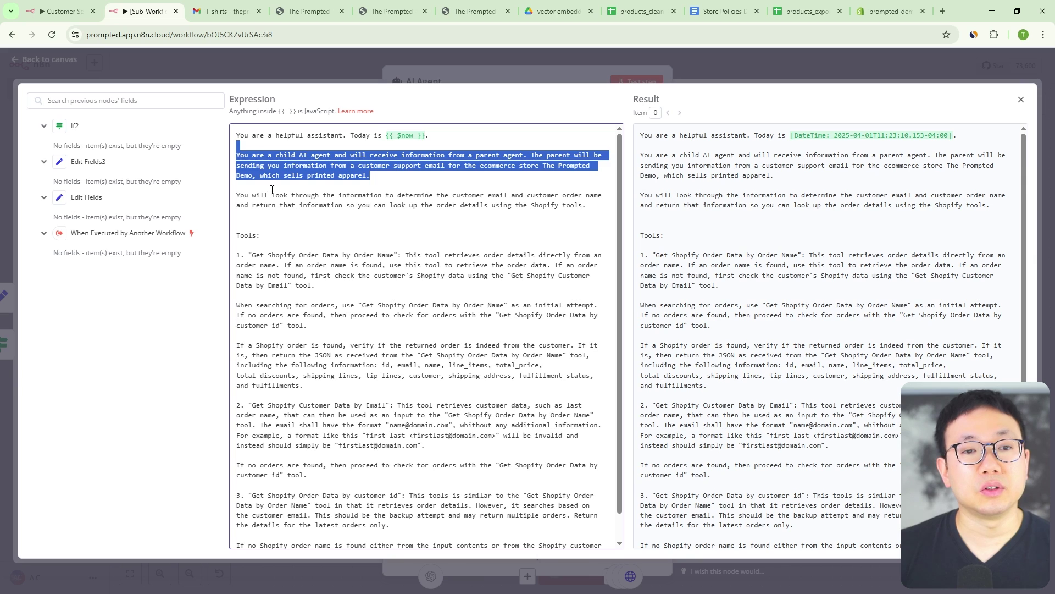
{"action": "left_click", "coordinate": [287, 196]}
{"action": "left_click_drag", "start_coordinate": [269, 199], "coordinate": [579, 205]}
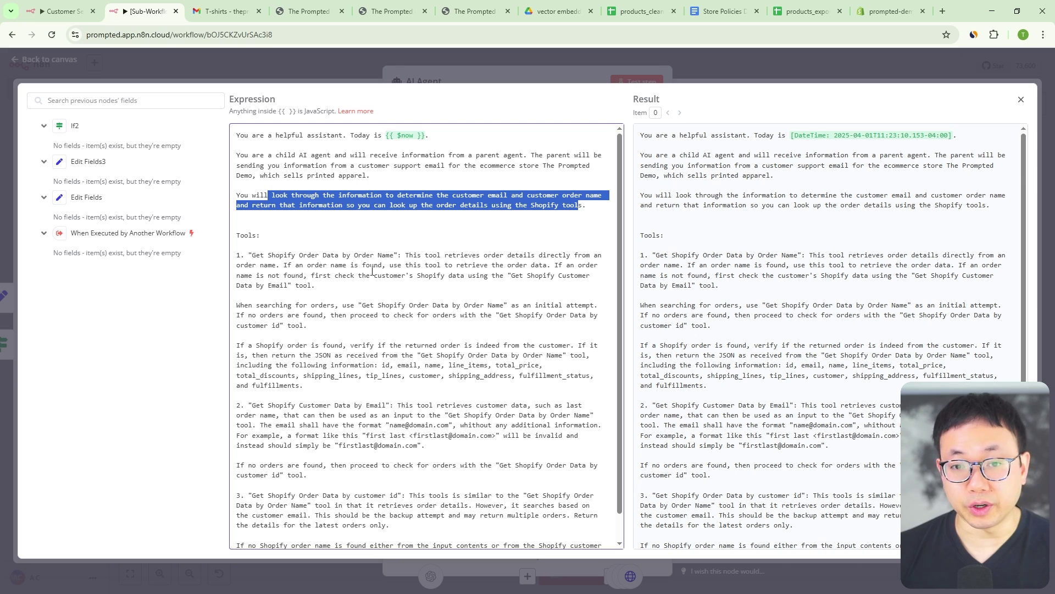
Step: Examine the System Message's three Shopify tool instructions and its no-orders-found fallback, highlighting key passages, and return to the canvas
{"action": "left_click_drag", "start_coordinate": [335, 287], "coordinate": [238, 255]}
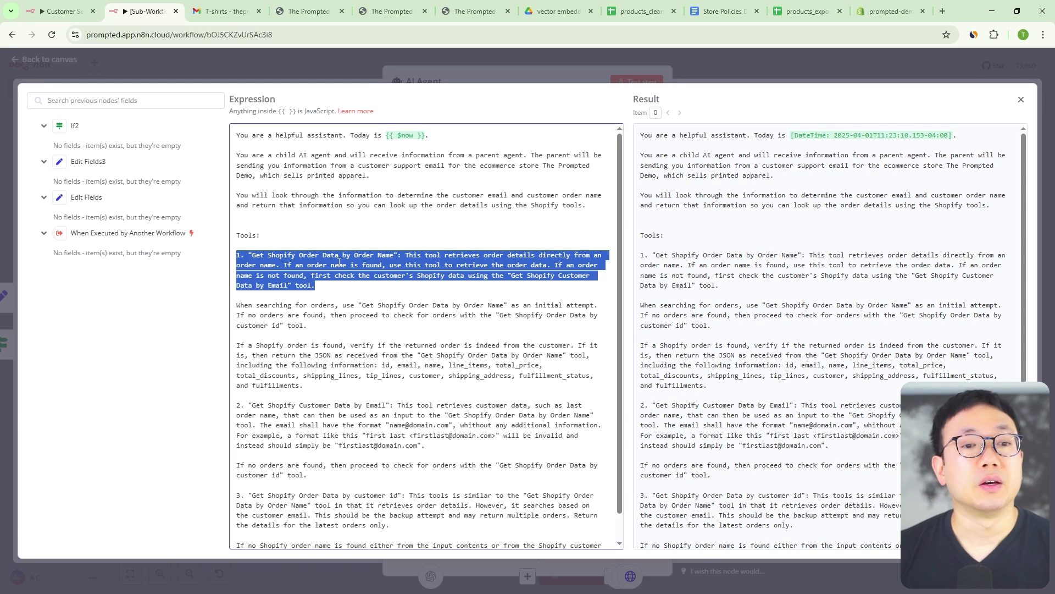
{"action": "left_click", "coordinate": [336, 268]}
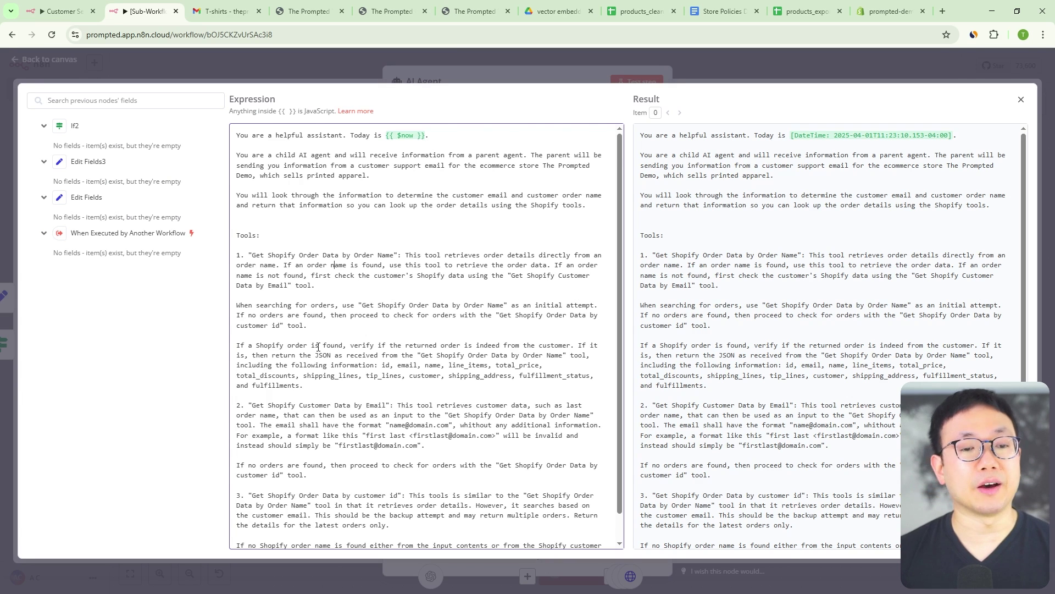
{"action": "scroll", "coordinate": [431, 381], "scroll_direction": "down", "scroll_amount": 1}
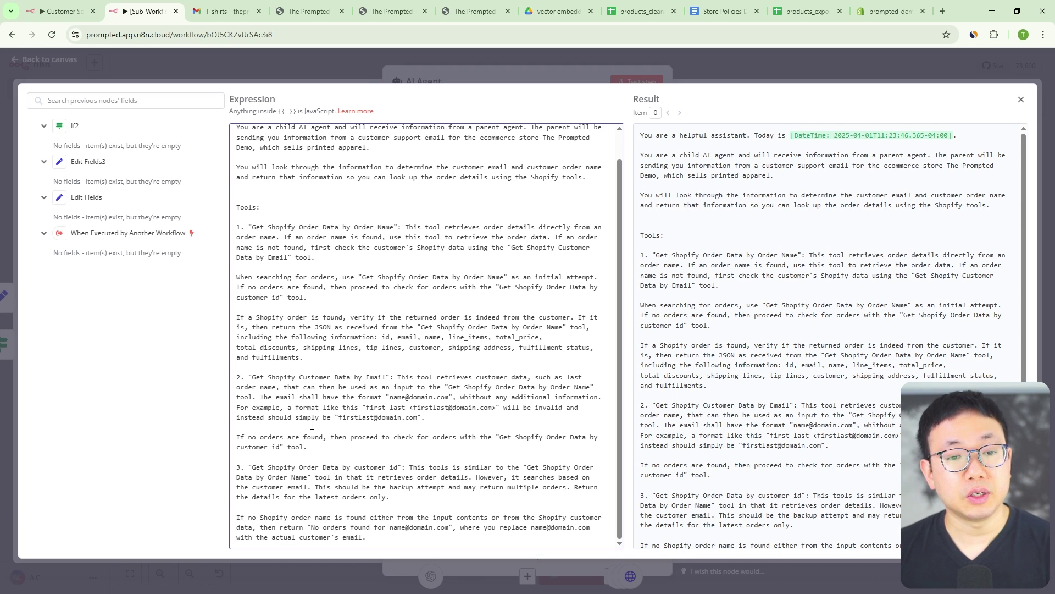
{"action": "left_click_drag", "start_coordinate": [275, 467], "coordinate": [389, 499]}
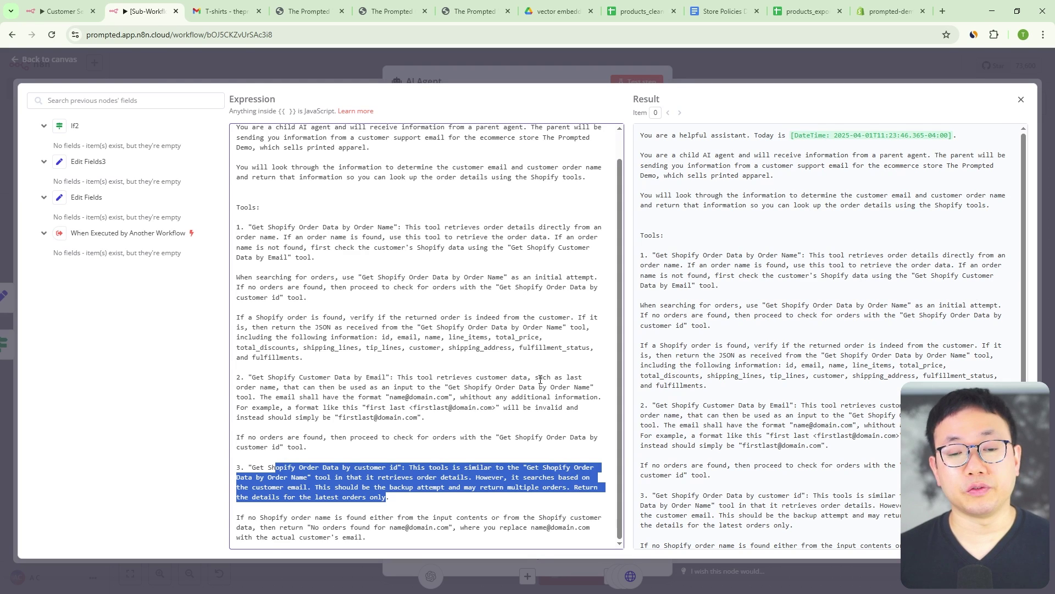
{"action": "left_click_drag", "start_coordinate": [385, 536], "coordinate": [251, 512]}
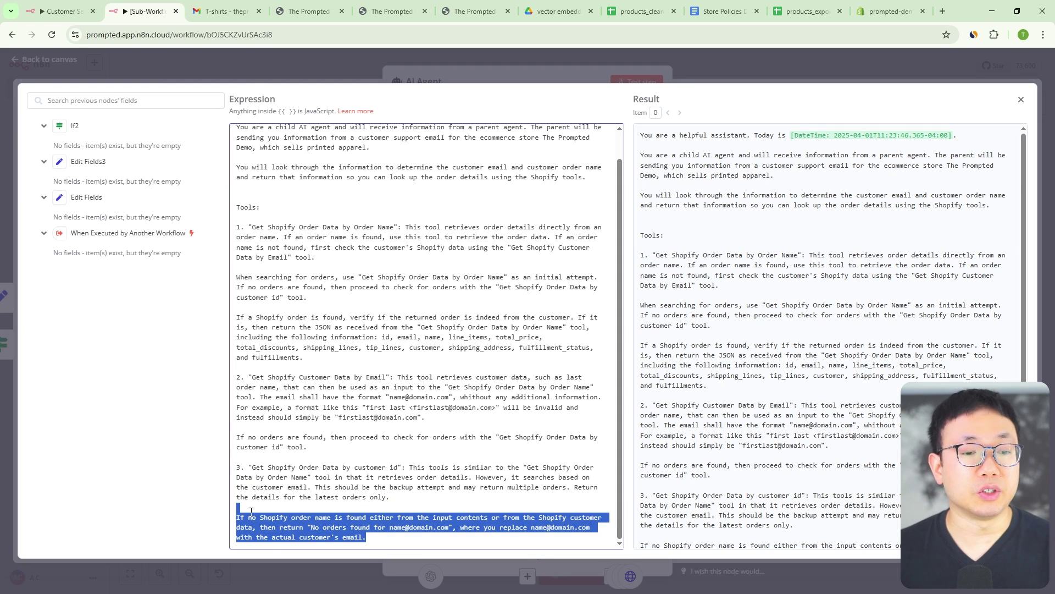
{"action": "left_click", "coordinate": [775, 61]}
{"action": "left_click", "coordinate": [786, 70]}
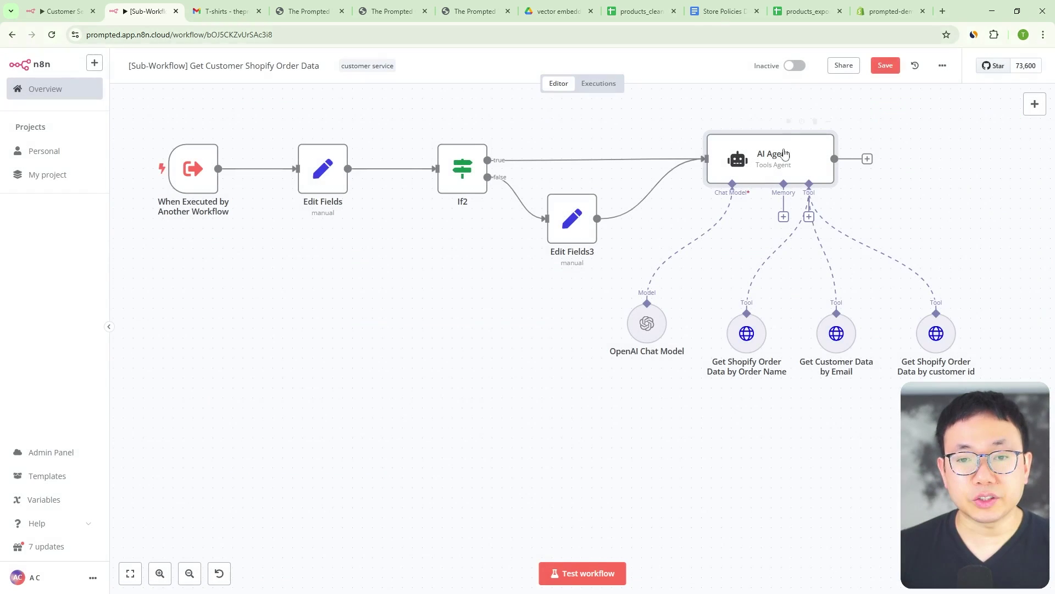
Step: Check the credential and model selected in the sub-workflow's OpenAI Chat Model node
{"action": "left_click_drag", "start_coordinate": [797, 402], "coordinate": [650, 407]}
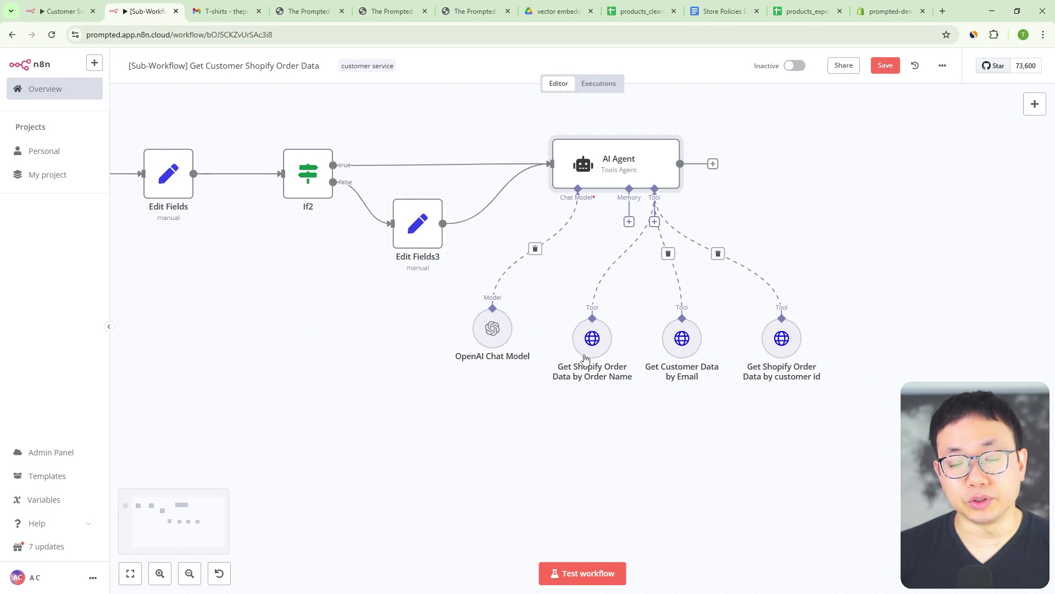
{"action": "left_click", "coordinate": [489, 330]}
{"action": "double_click", "coordinate": [490, 329]}
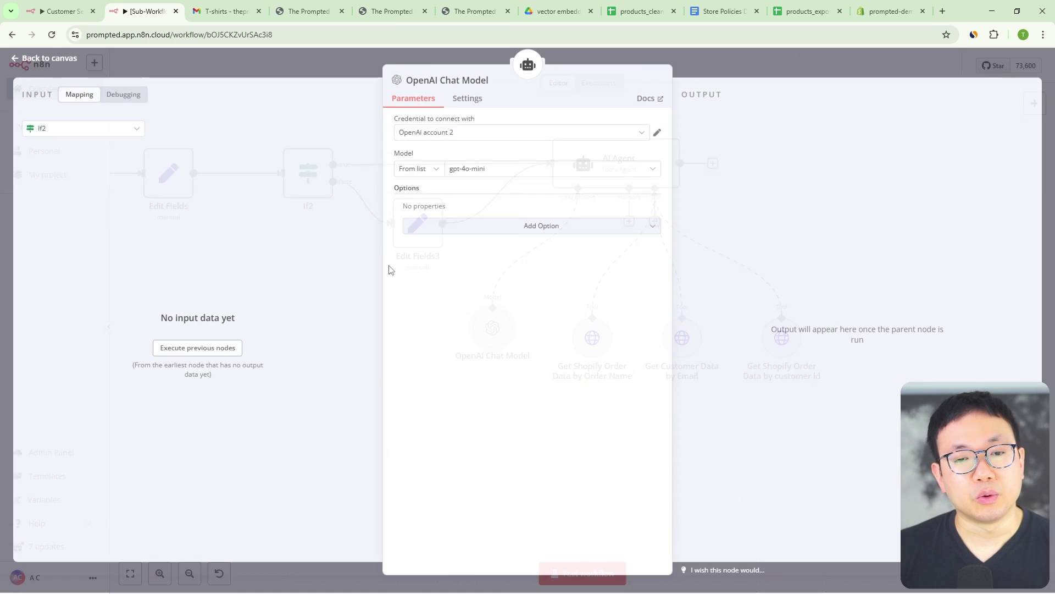
{"action": "left_click", "coordinate": [734, 64]}
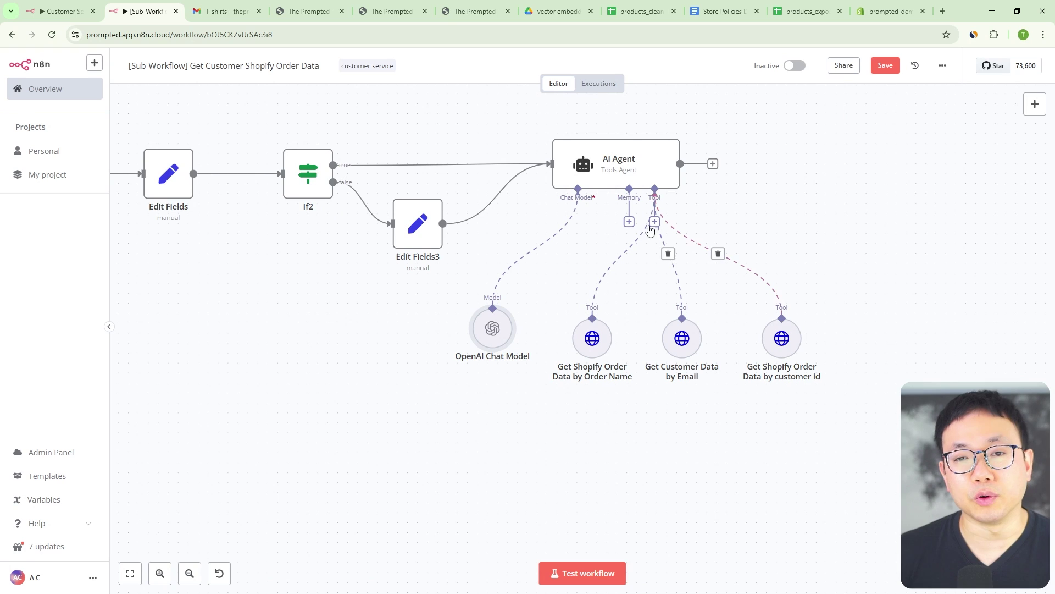
Step: Examine the Get Shopify Order Data by Order Name tool, highlighting its URL, the name query parameter and the start of the fields value
{"action": "double_click", "coordinate": [593, 341]}
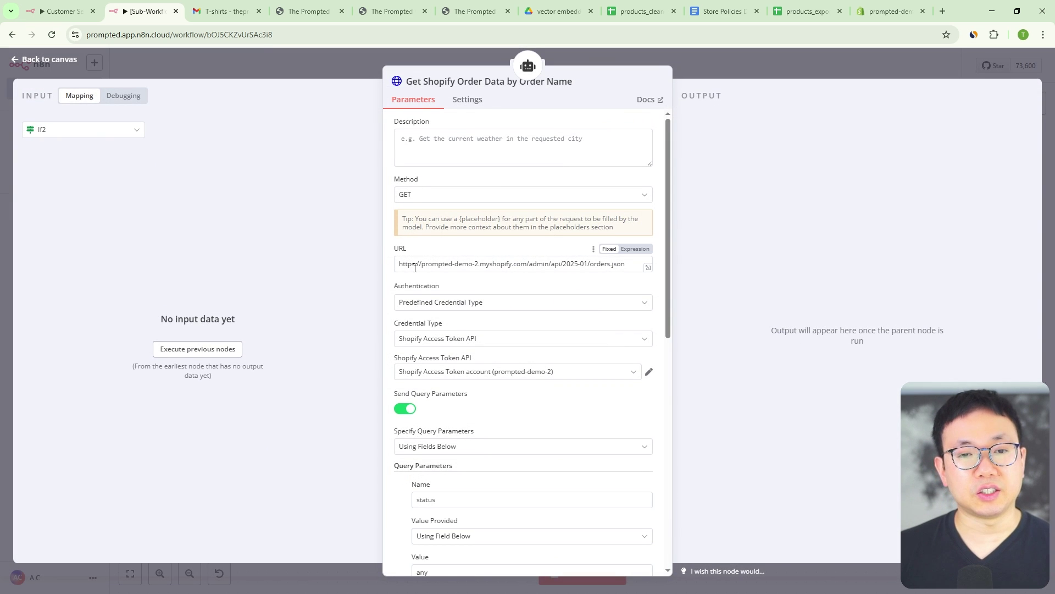
{"action": "left_click_drag", "start_coordinate": [414, 267], "coordinate": [631, 267]}
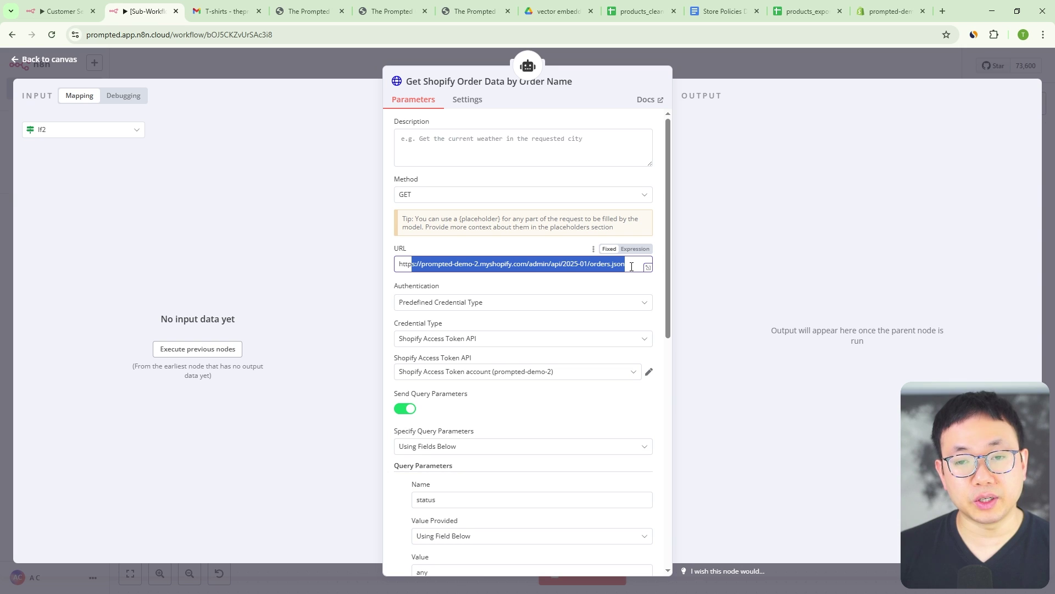
{"action": "left_click_drag", "start_coordinate": [670, 228], "coordinate": [688, 353]}
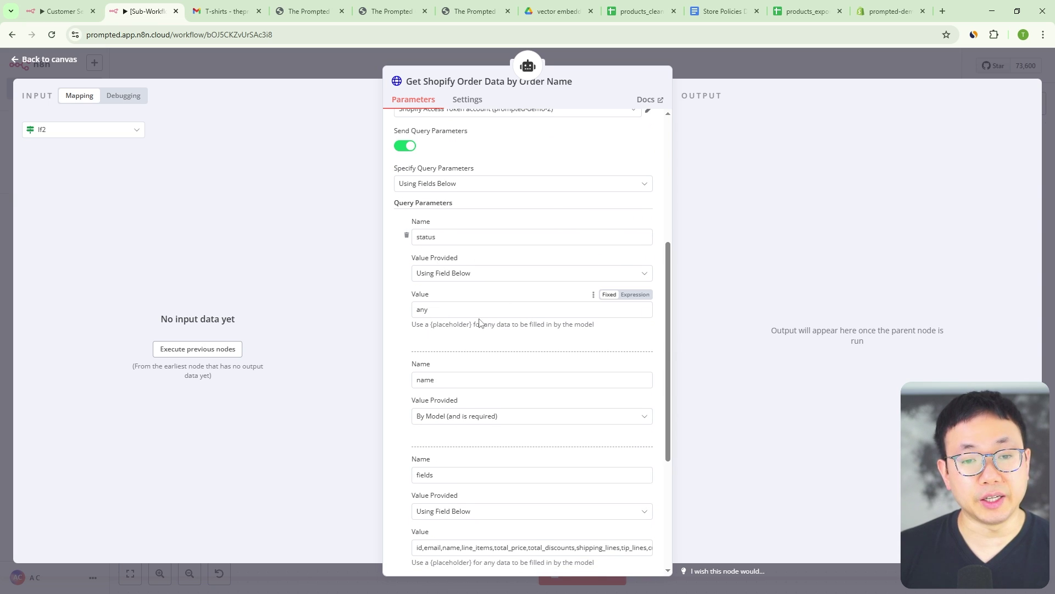
{"action": "left_click_drag", "start_coordinate": [669, 322], "coordinate": [671, 363]}
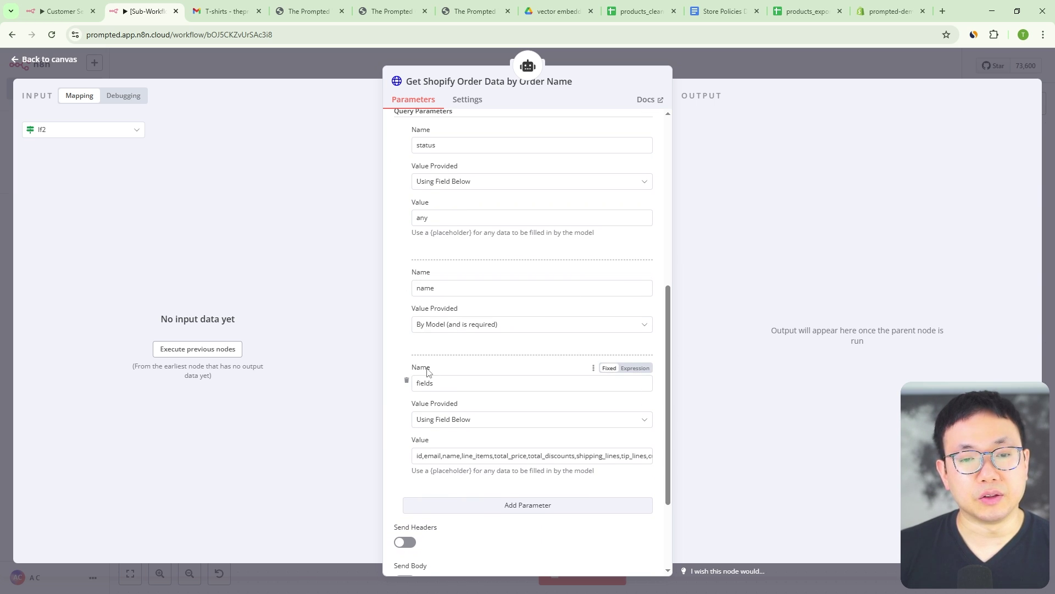
{"action": "double_click", "coordinate": [429, 289]}
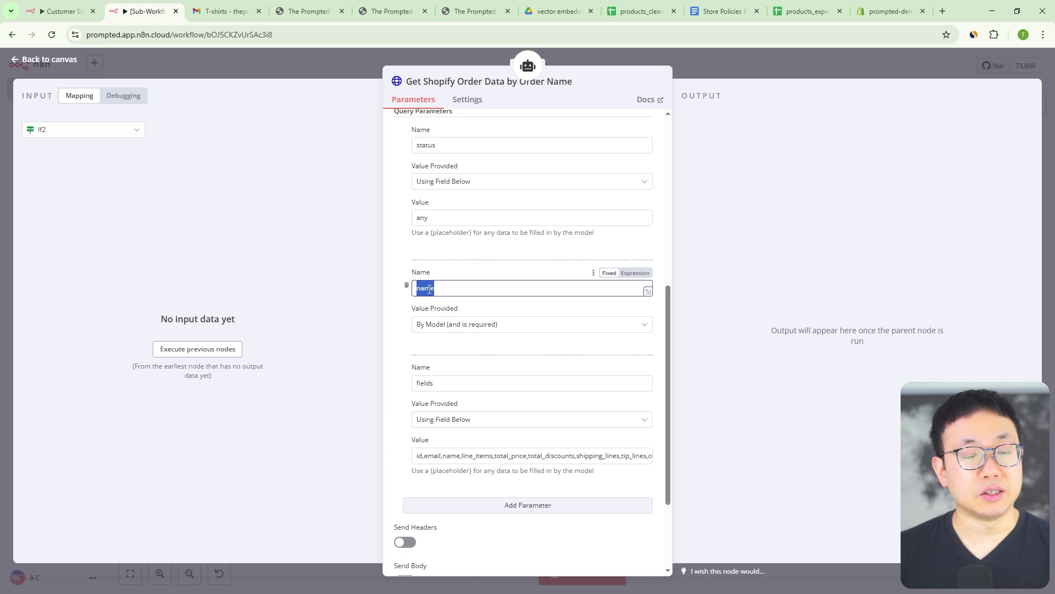
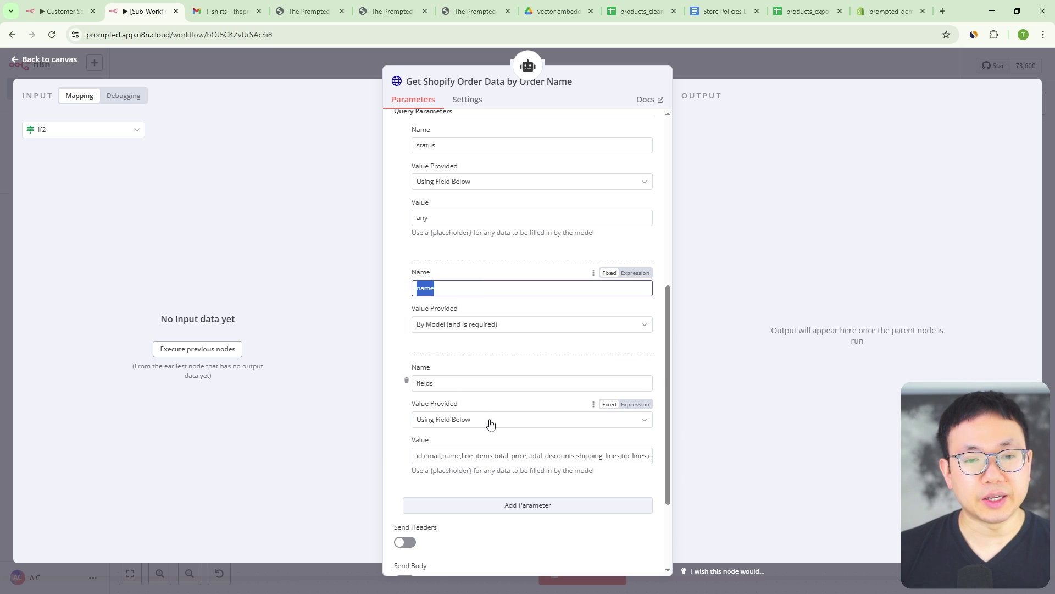
{"action": "mouse_move", "coordinate": [428, 455]}
{"action": "left_mouse_down"}
{"action": "mouse_move", "coordinate": [470, 455]}
{"action": "mouse_move", "coordinate": [417, 455]}
{"action": "left_mouse_up"}
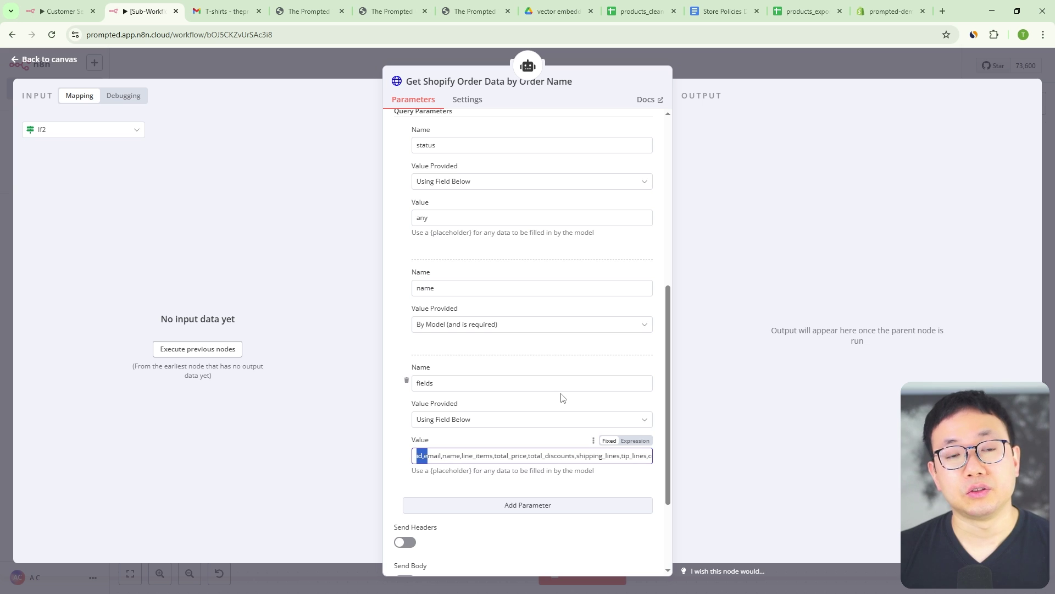
{"action": "left_click", "coordinate": [737, 58]}
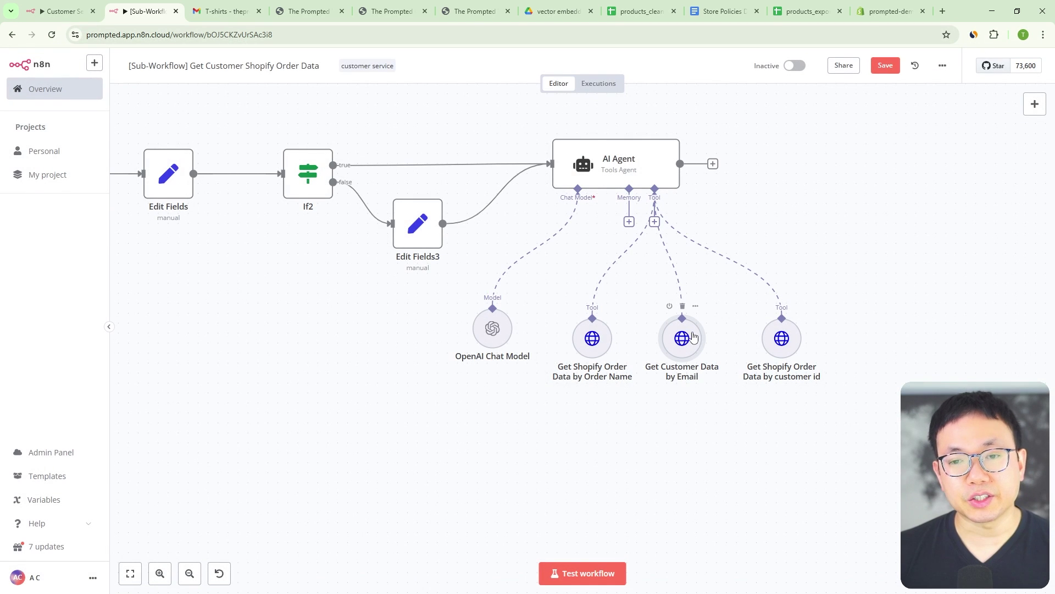
Step: Examine the Get Customer Data by Email tool's customer search URL, Shopify credential and model-provided query parameter
{"action": "double_click", "coordinate": [699, 333]}
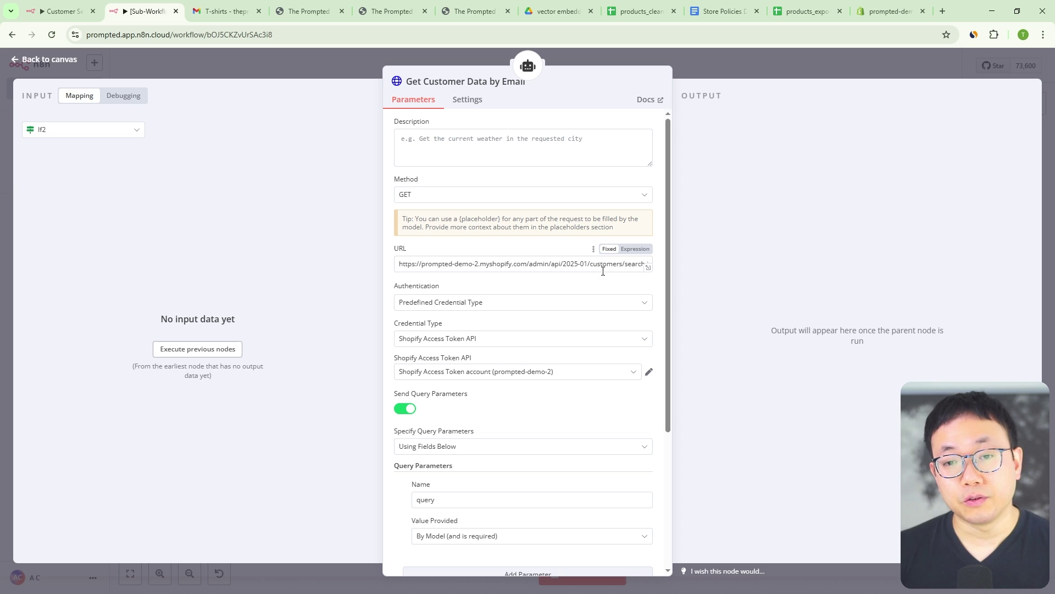
{"action": "scroll", "coordinate": [517, 311], "scroll_direction": "down", "scroll_amount": 2}
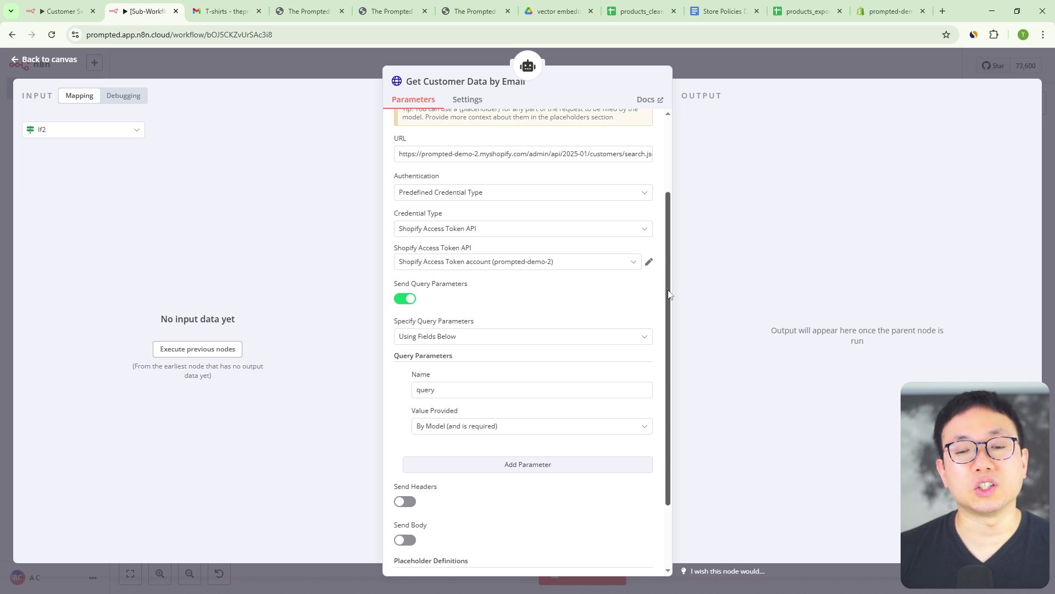
{"action": "scroll", "coordinate": [669, 297], "scroll_direction": "down", "scroll_amount": 1}
{"action": "scroll", "coordinate": [670, 302], "scroll_direction": "down", "scroll_amount": 1}
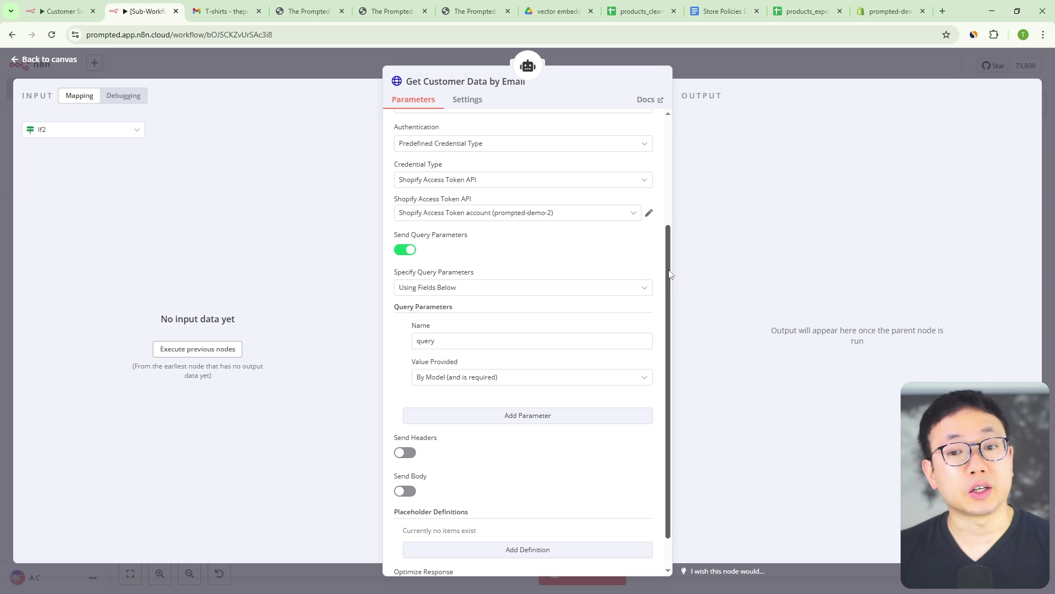
{"action": "scroll", "coordinate": [667, 291], "scroll_direction": "down", "scroll_amount": 1}
{"action": "left_click_drag", "start_coordinate": [668, 310], "coordinate": [664, 216]}
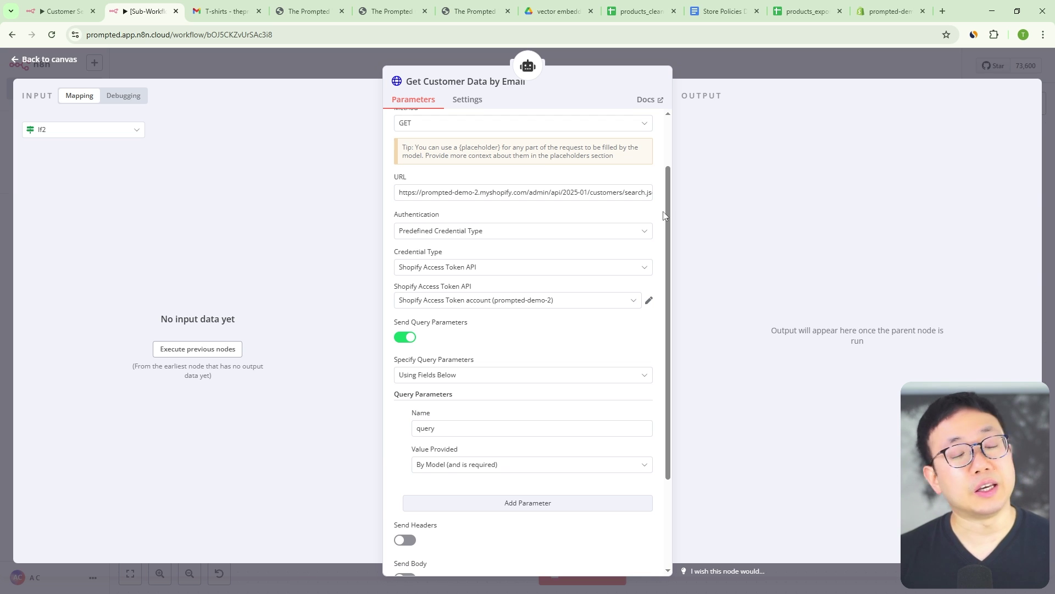
{"action": "left_click", "coordinate": [750, 77]}
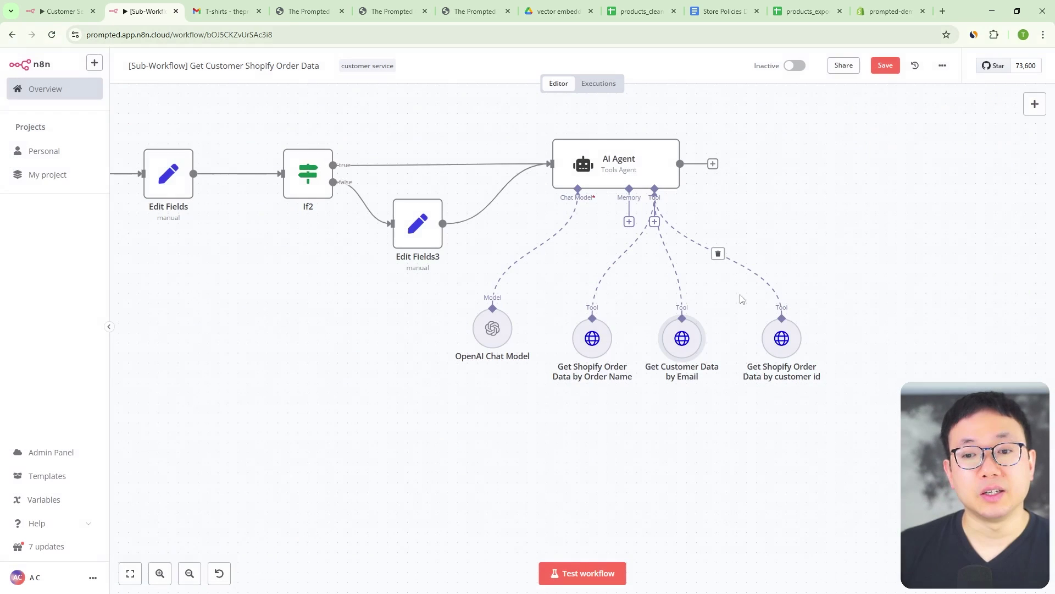
Step: Examine the Get Shopify Order Data by customer id tool's orders URL and its status, customer_id and fields query parameters
{"action": "double_click", "coordinate": [787, 338]}
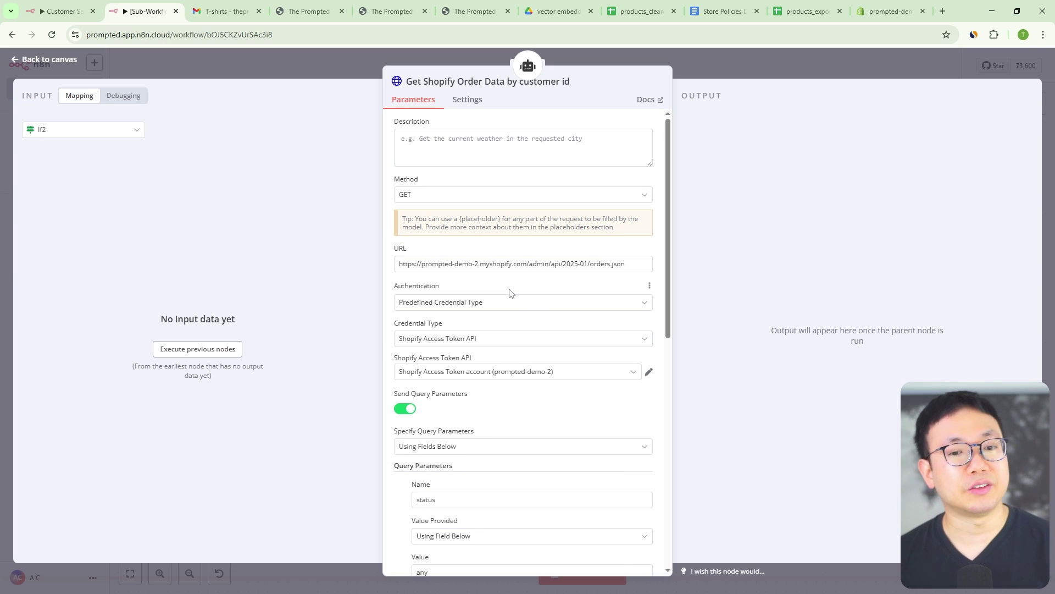
{"action": "left_click_drag", "start_coordinate": [671, 212], "coordinate": [674, 395]}
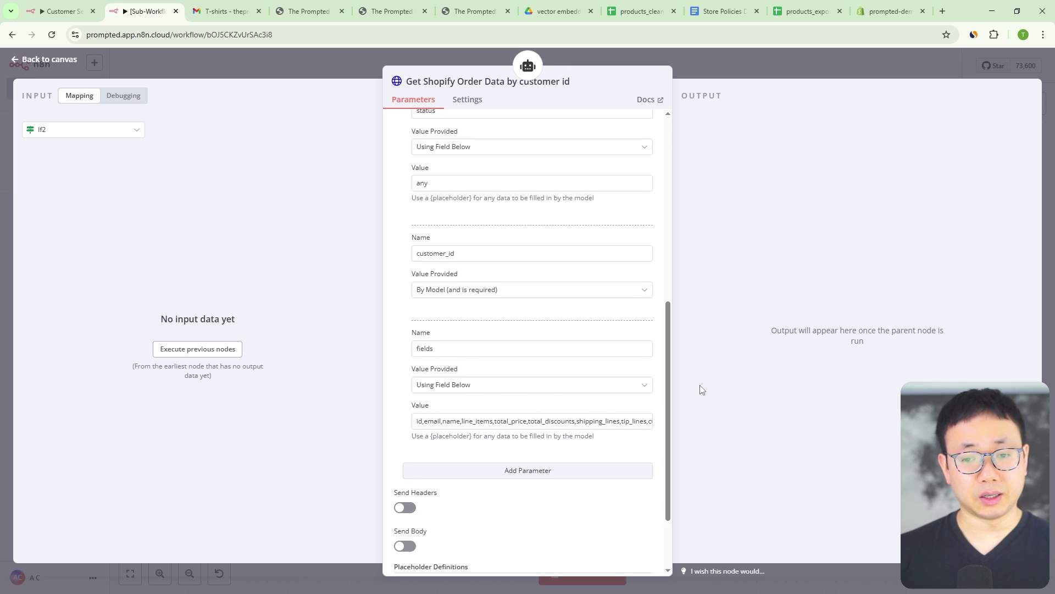
{"action": "left_click_drag", "start_coordinate": [670, 354], "coordinate": [676, 237]}
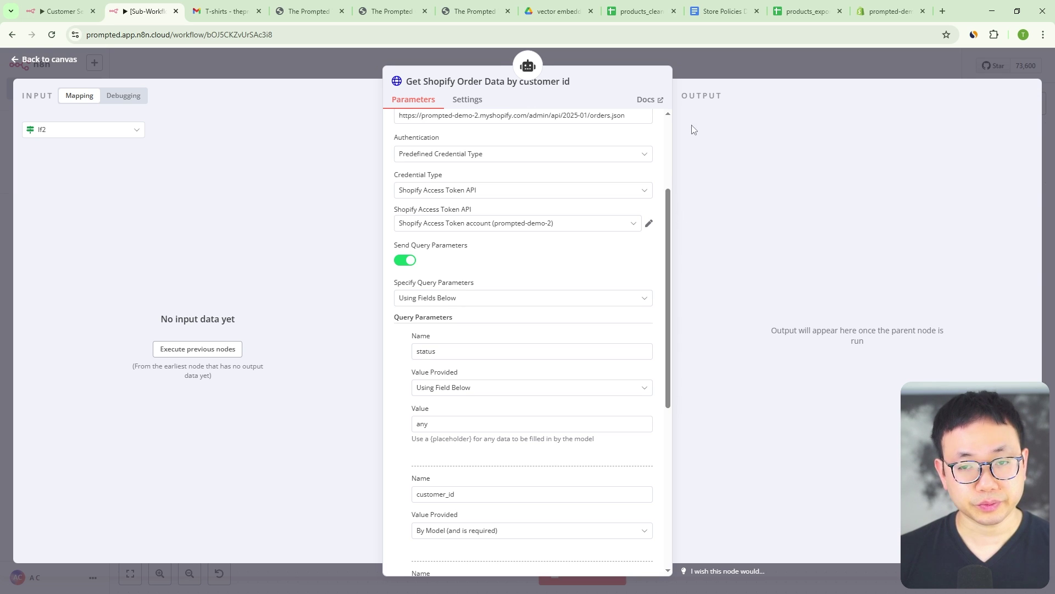
{"action": "left_click", "coordinate": [717, 59]}
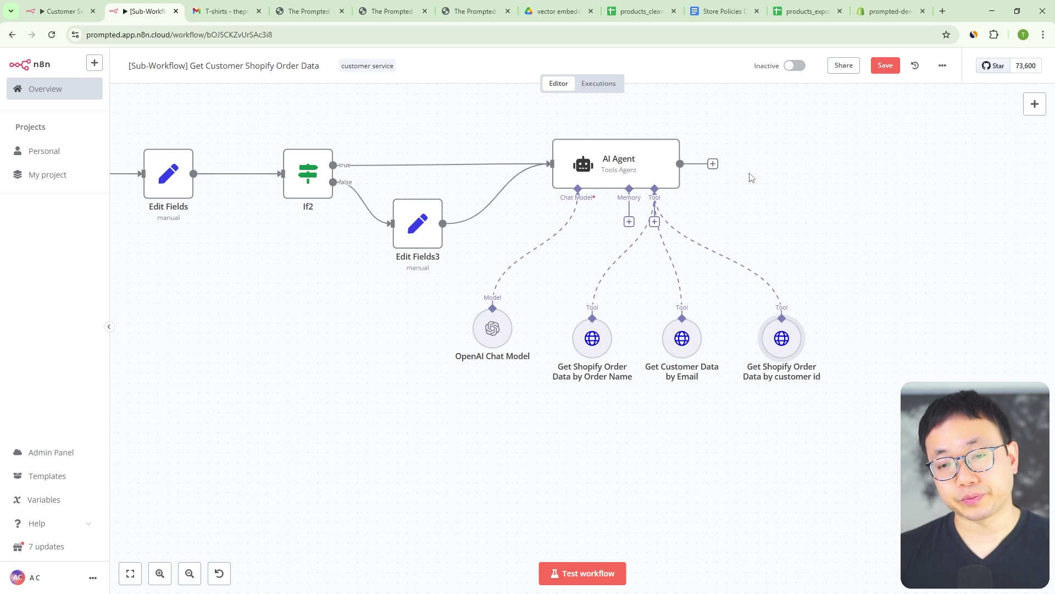
Step: Close the order-data tool in the Customer Service Agent WIP workflow and open the late-order email thread with its drafted reply in Gmail
{"action": "left_click", "coordinate": [61, 11]}
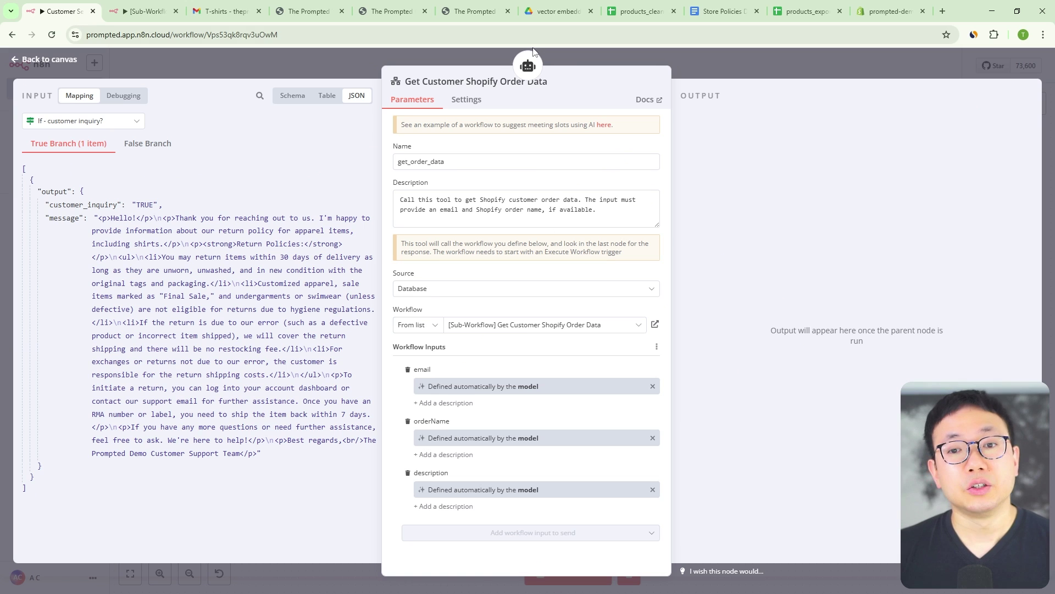
{"action": "left_click", "coordinate": [724, 64]}
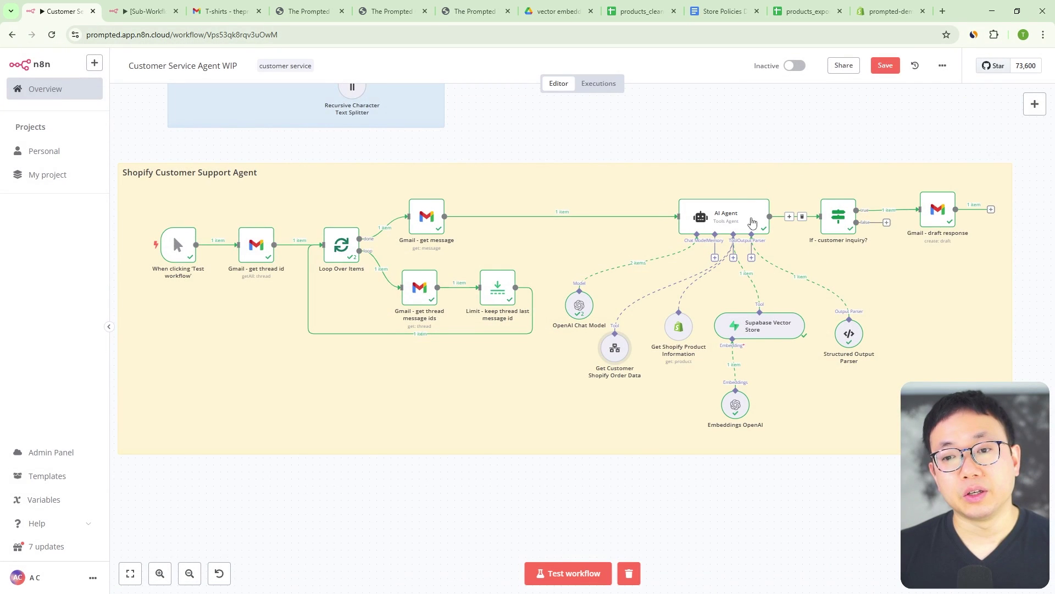
{"action": "left_click", "coordinate": [208, 12]}
{"action": "left_click", "coordinate": [155, 97]}
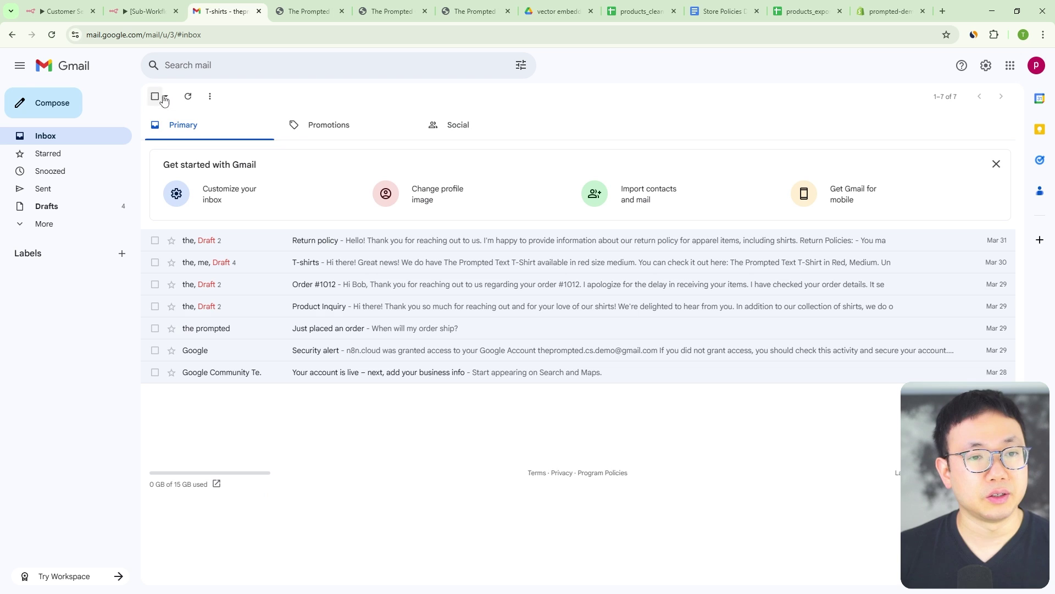
{"action": "left_click", "coordinate": [344, 290]}
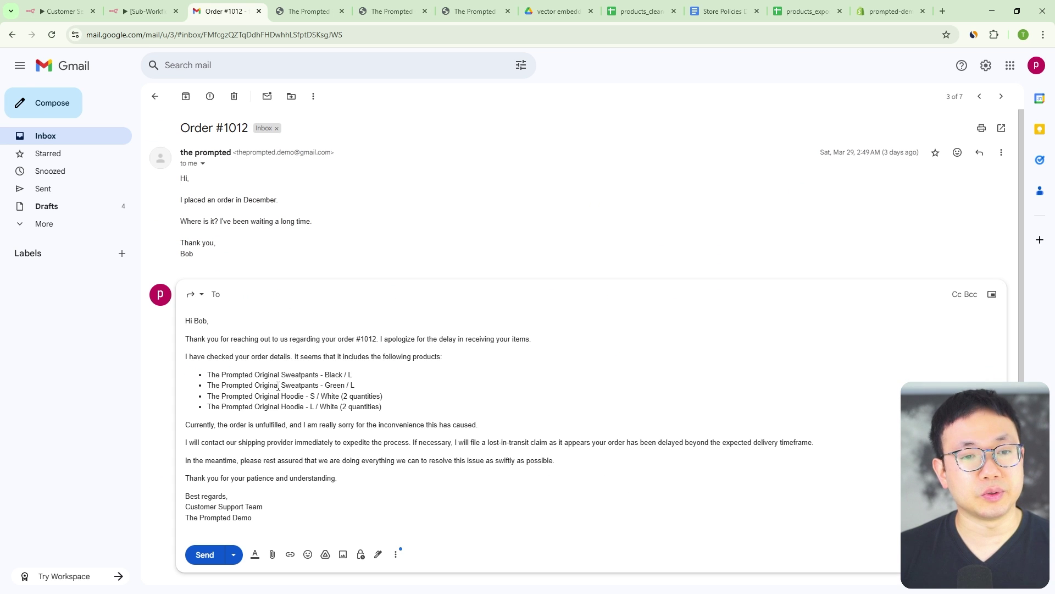
Step: Highlight the hoodie line items in the drafted late-order reply, then return to the Customer Service Agent WIP workflow in n8n
{"action": "left_click_drag", "start_coordinate": [385, 405], "coordinate": [236, 390]}
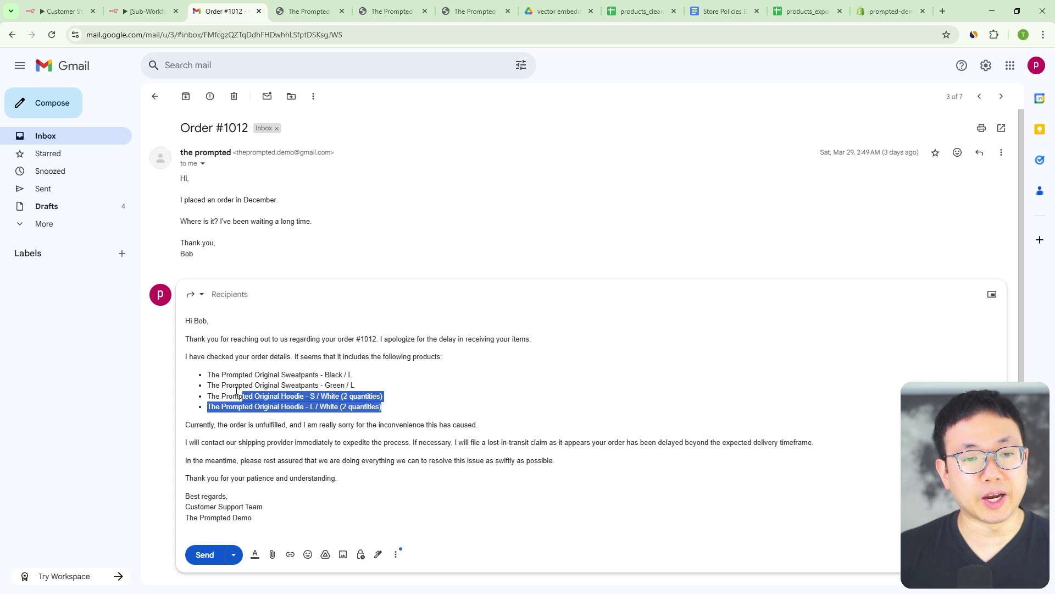
{"action": "left_click", "coordinate": [459, 427]}
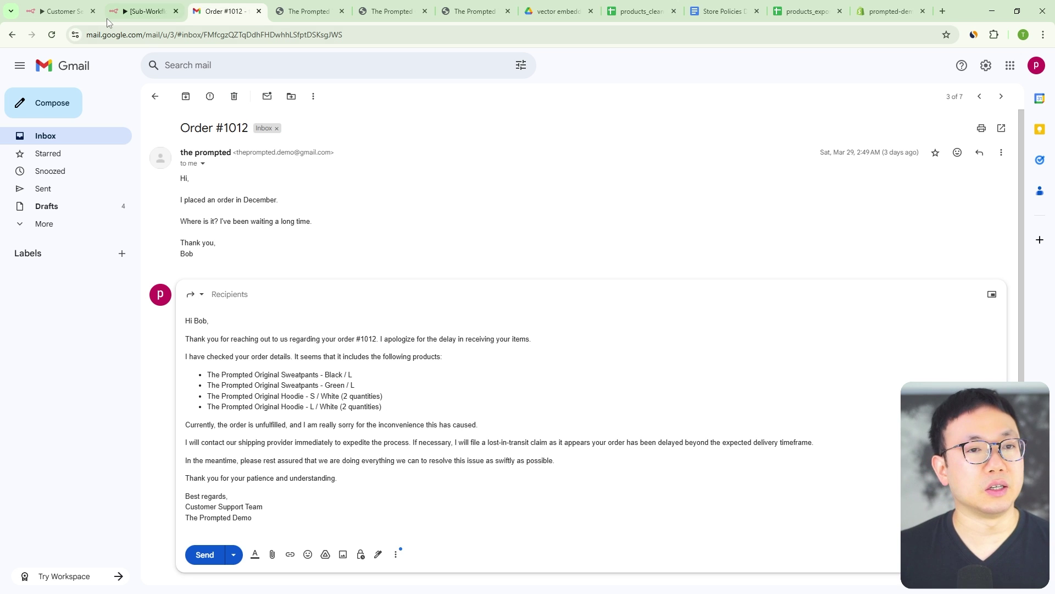
{"action": "left_click", "coordinate": [60, 12]}
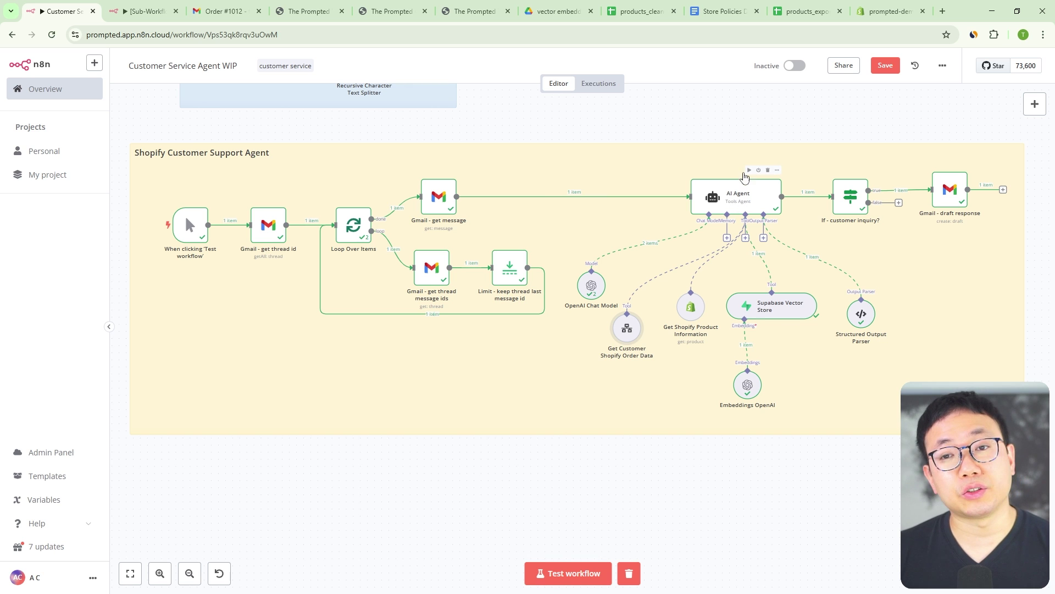
Step: Look over the Store Policies DEMO document and the products_cleaned_DEMO sheet as knowledge sources, and return to the n8n workflow
{"action": "left_click", "coordinate": [724, 11]}
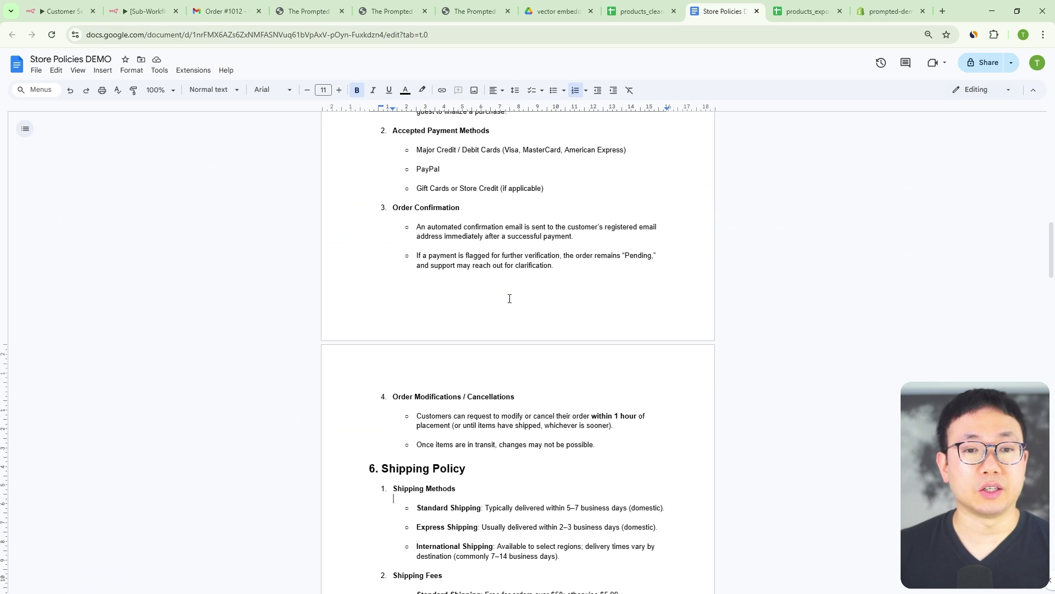
{"action": "scroll", "coordinate": [624, 236], "scroll_direction": "down", "scroll_amount": 3}
{"action": "left_click", "coordinate": [640, 11]}
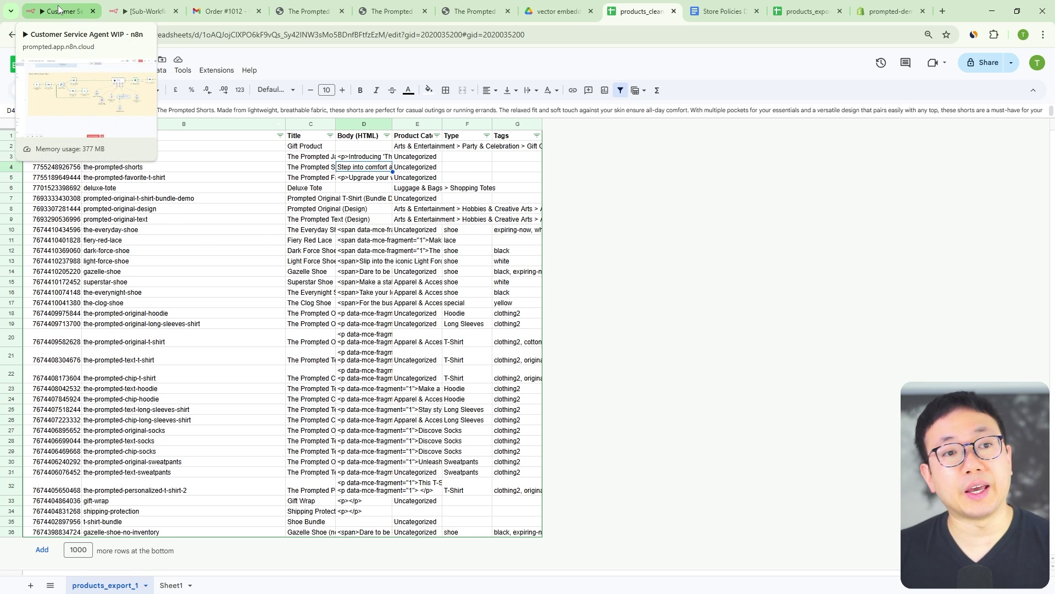
{"action": "left_click", "coordinate": [59, 8]}
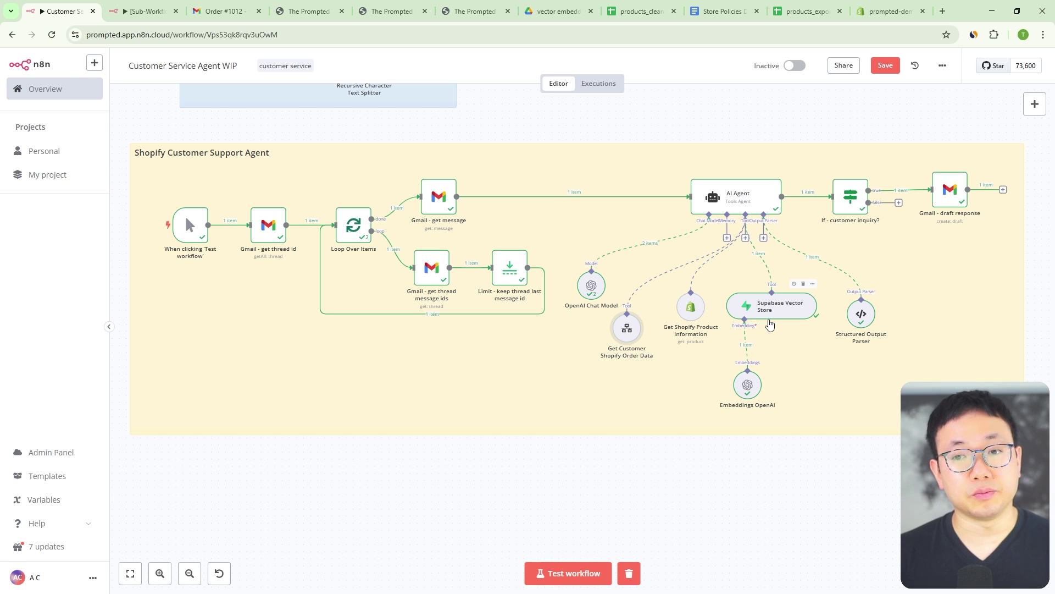
Step: Examine the agent's Supabase Vector Store tool, its query and retrieved text, alongside the Store Policies DEMO document
{"action": "left_click", "coordinate": [724, 11]}
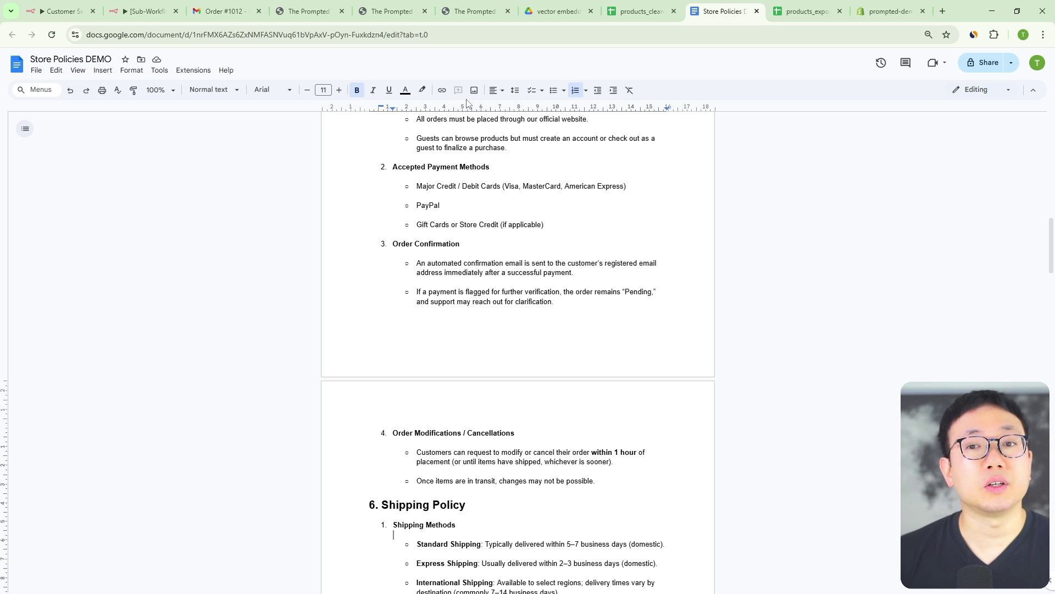
{"action": "left_click", "coordinate": [70, 11]}
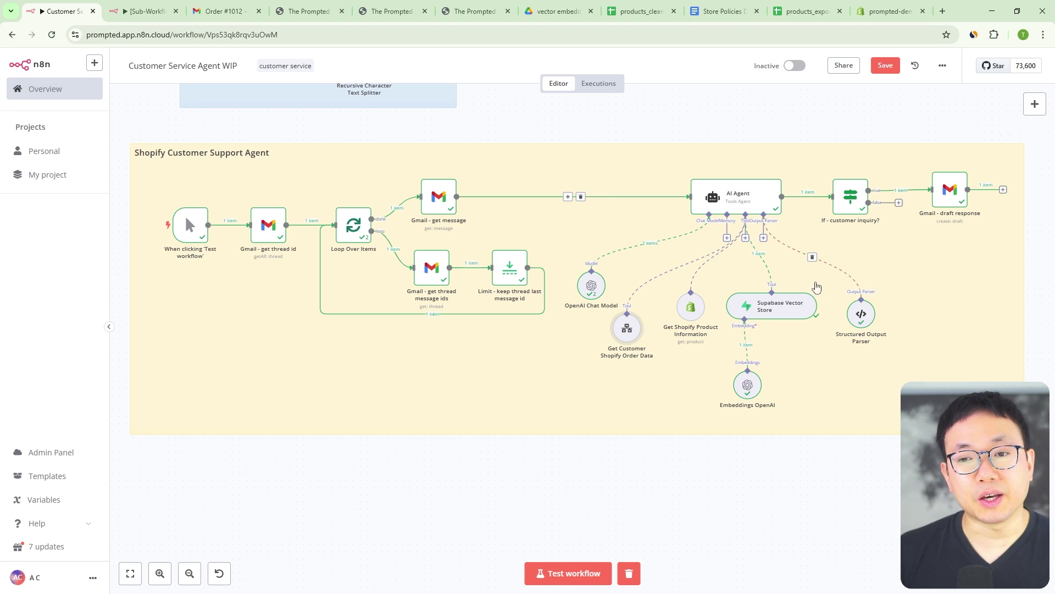
{"action": "double_click", "coordinate": [798, 307]}
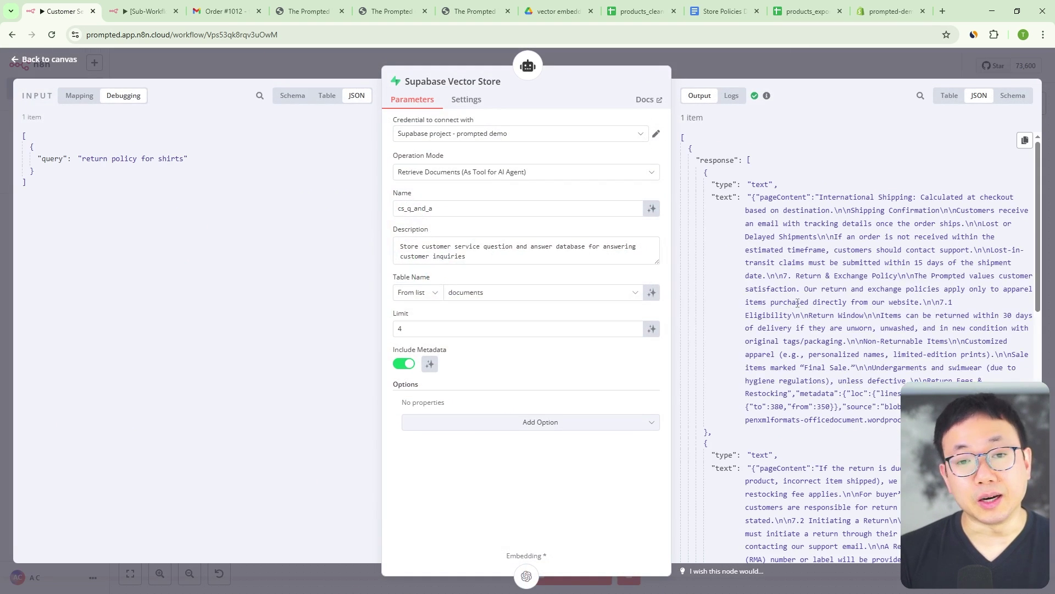
{"action": "left_click", "coordinate": [723, 11]}
{"action": "left_click", "coordinate": [60, 11]}
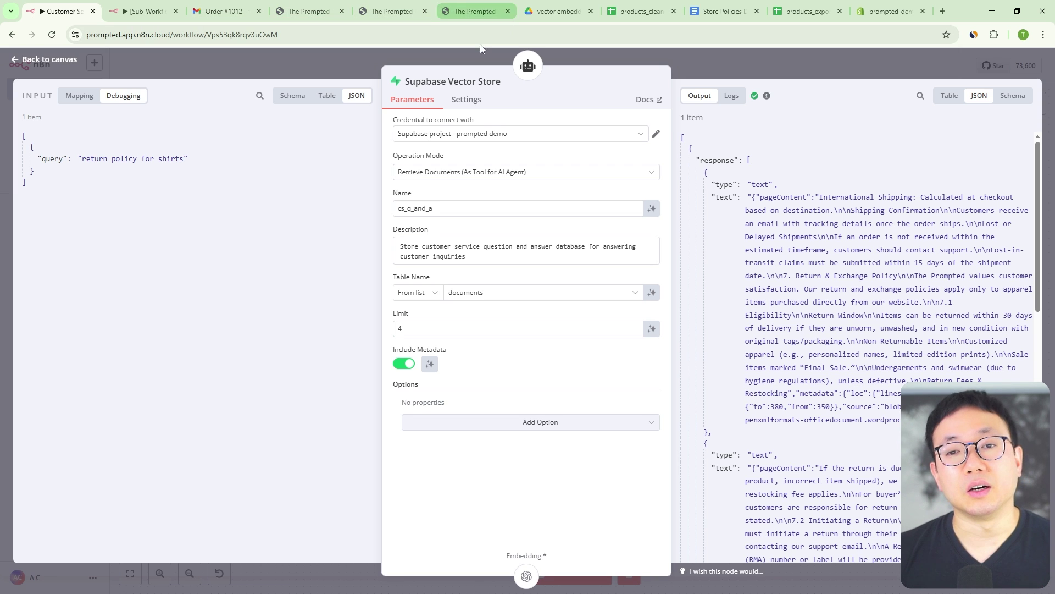
{"action": "left_click", "coordinate": [717, 17]}
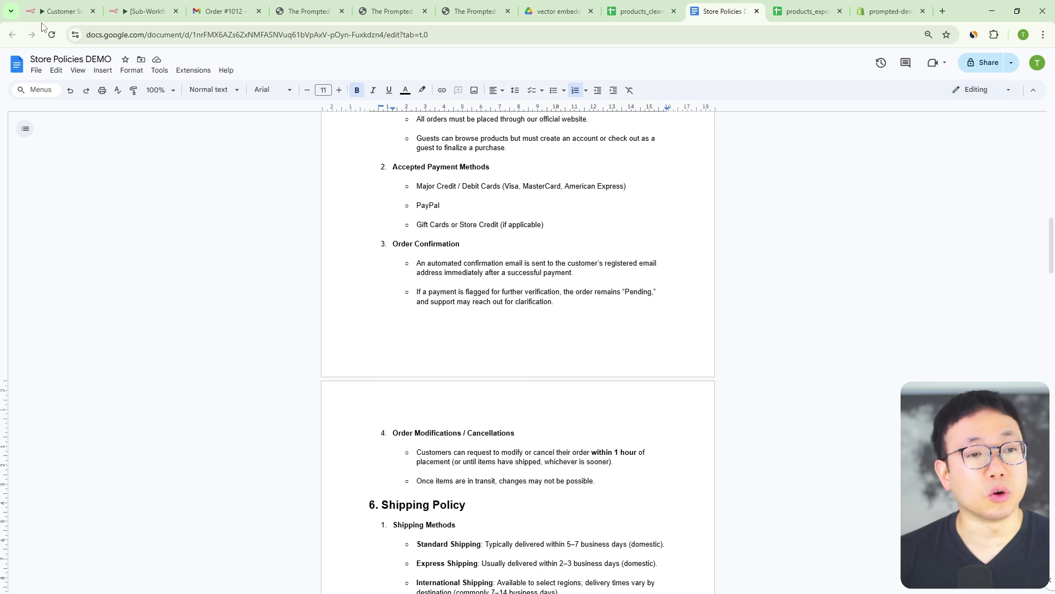
{"action": "left_click", "coordinate": [59, 11]}
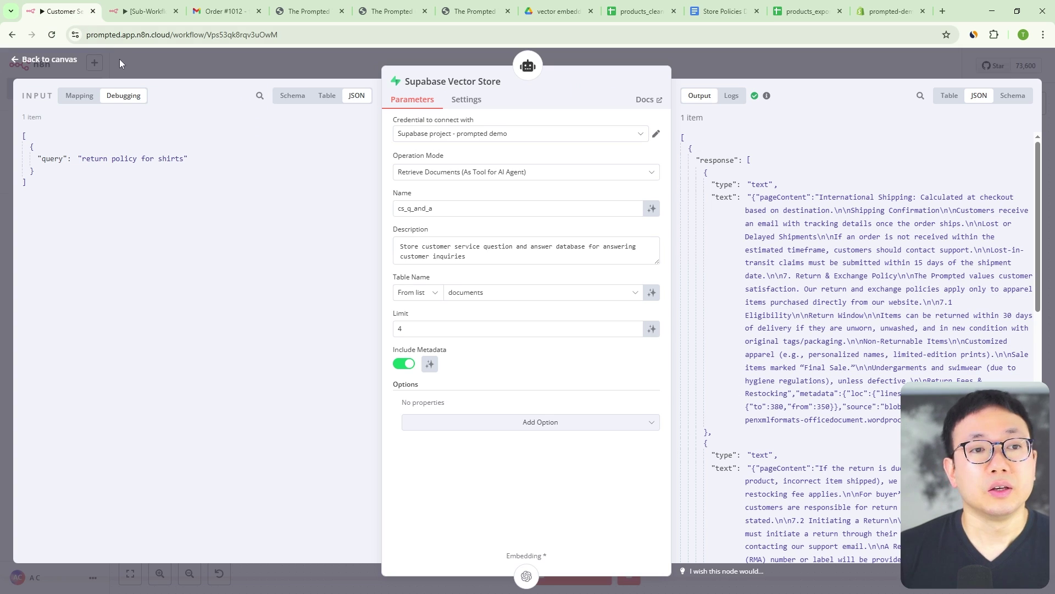
{"action": "left_click", "coordinate": [768, 77]}
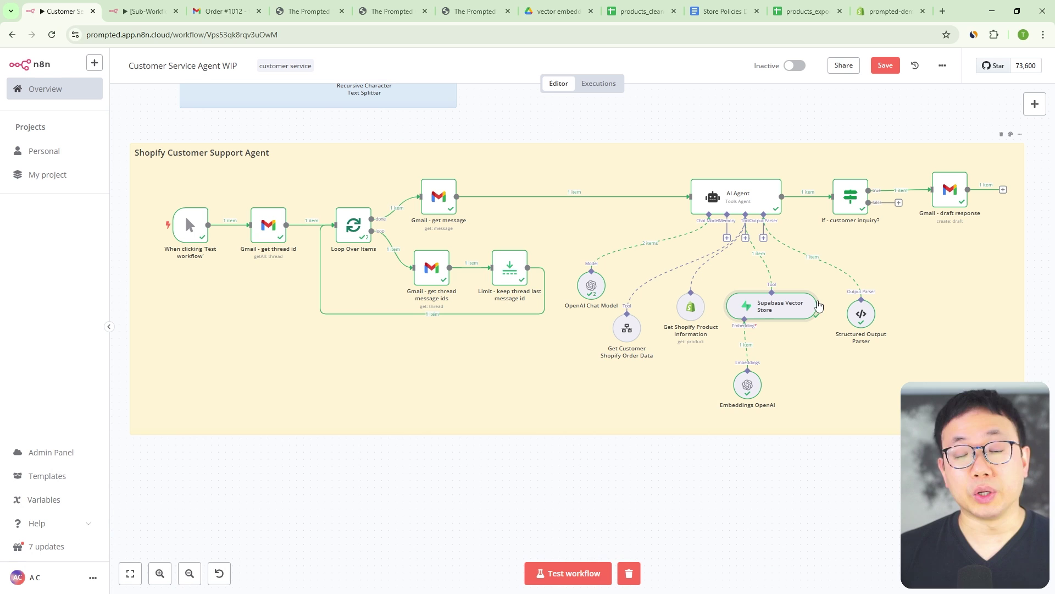
Step: Examine the Google Drive download node in the Vector Database Storage section, including its selected file
{"action": "left_click_drag", "start_coordinate": [785, 119], "coordinate": [788, 271]}
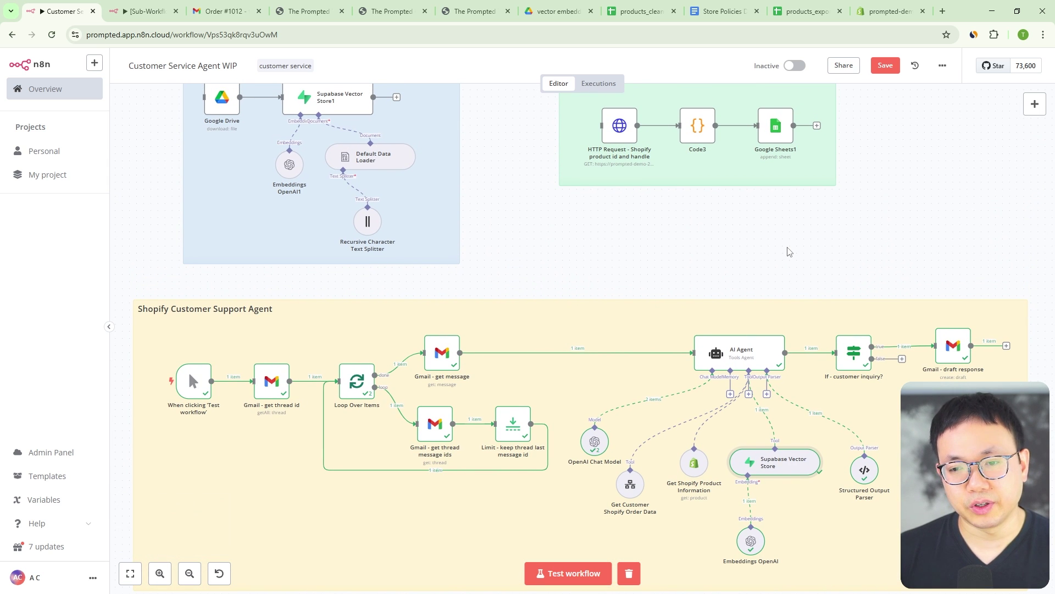
{"action": "left_click_drag", "start_coordinate": [775, 245], "coordinate": [716, 202]}
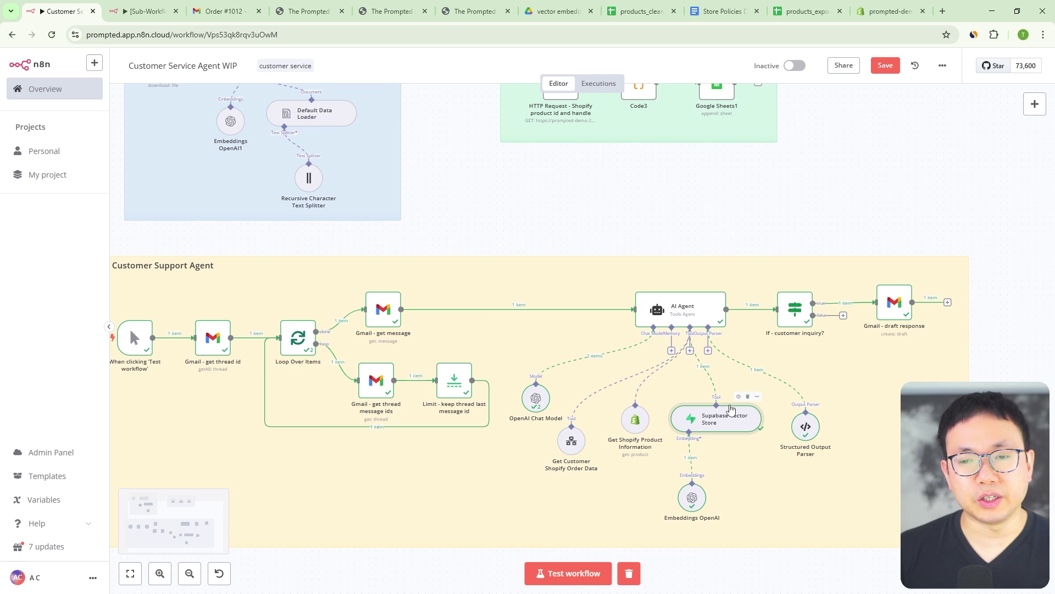
{"action": "left_click_drag", "start_coordinate": [599, 193], "coordinate": [597, 311]}
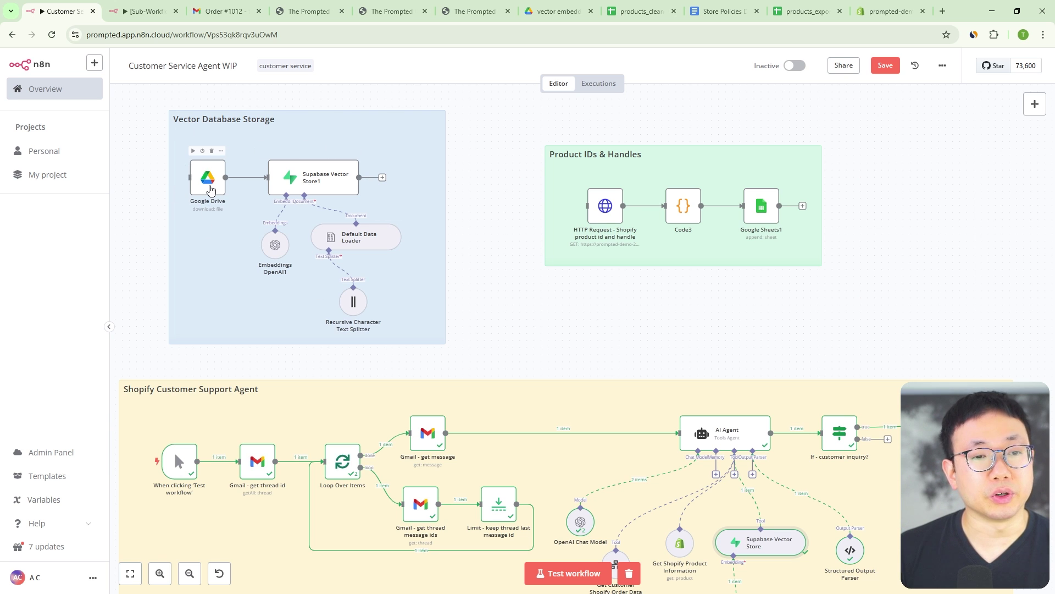
{"action": "double_click", "coordinate": [210, 189]}
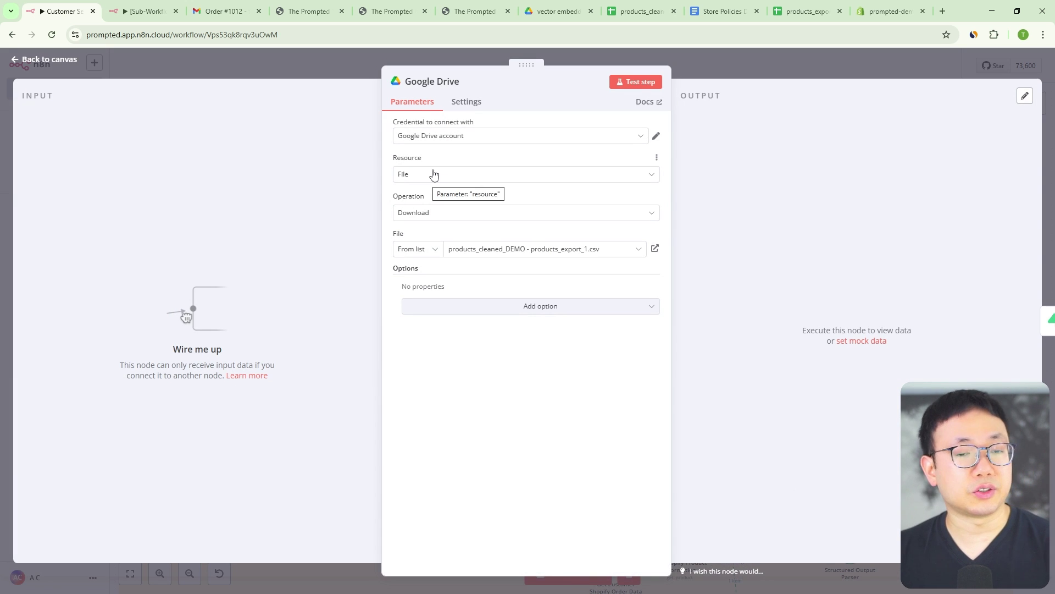
{"action": "left_click", "coordinate": [690, 55]}
Step: Examine the Supabase Vector Store1 node's Insert Documents settings and consult its n8n documentation page
{"action": "left_click", "coordinate": [313, 173]}
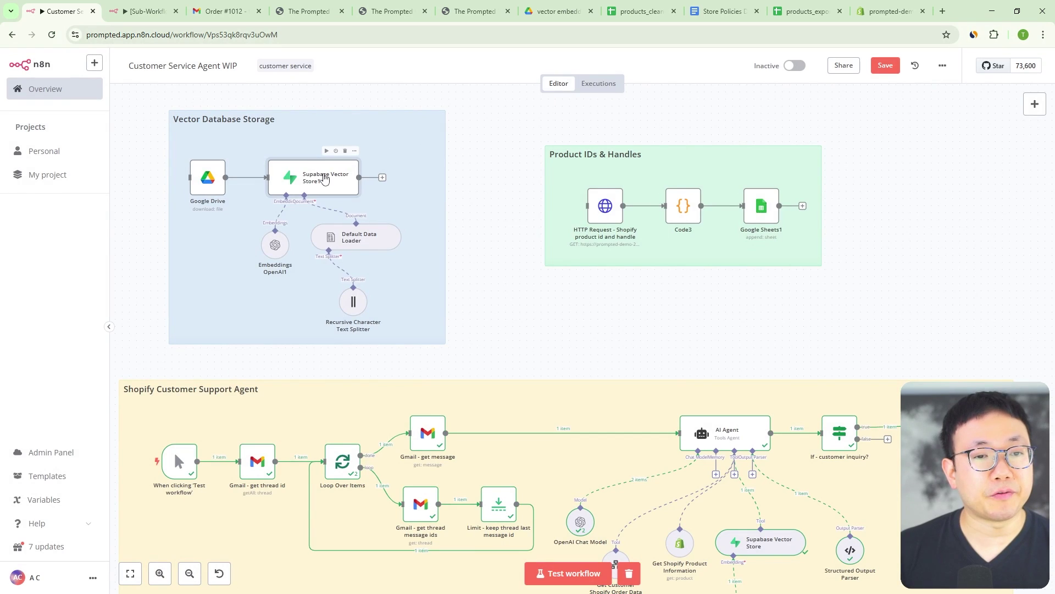
{"action": "key", "text": "Return"}
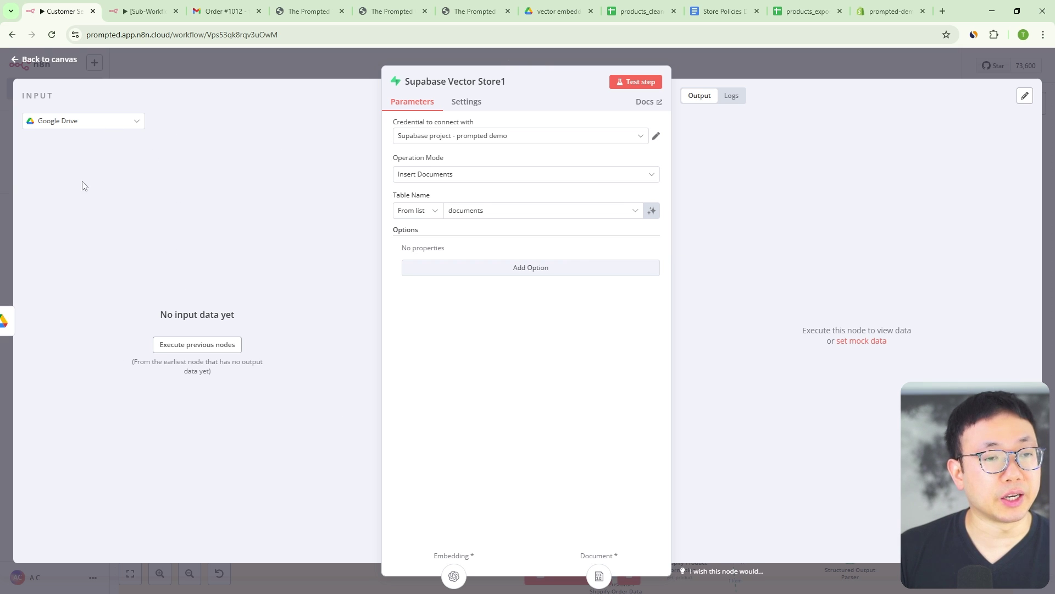
{"action": "left_click", "coordinate": [317, 73]}
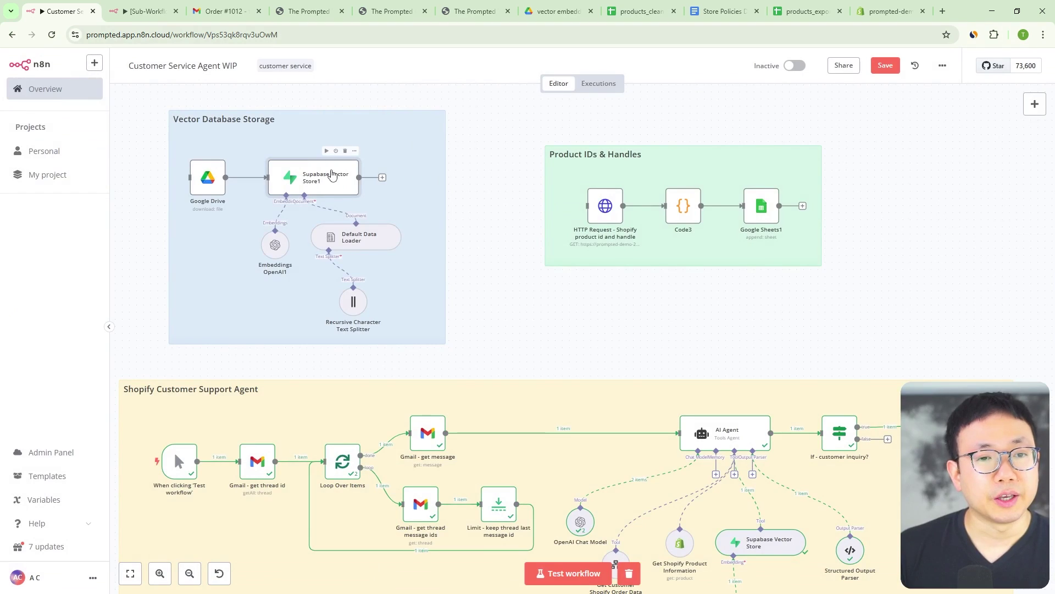
{"action": "double_click", "coordinate": [332, 174]}
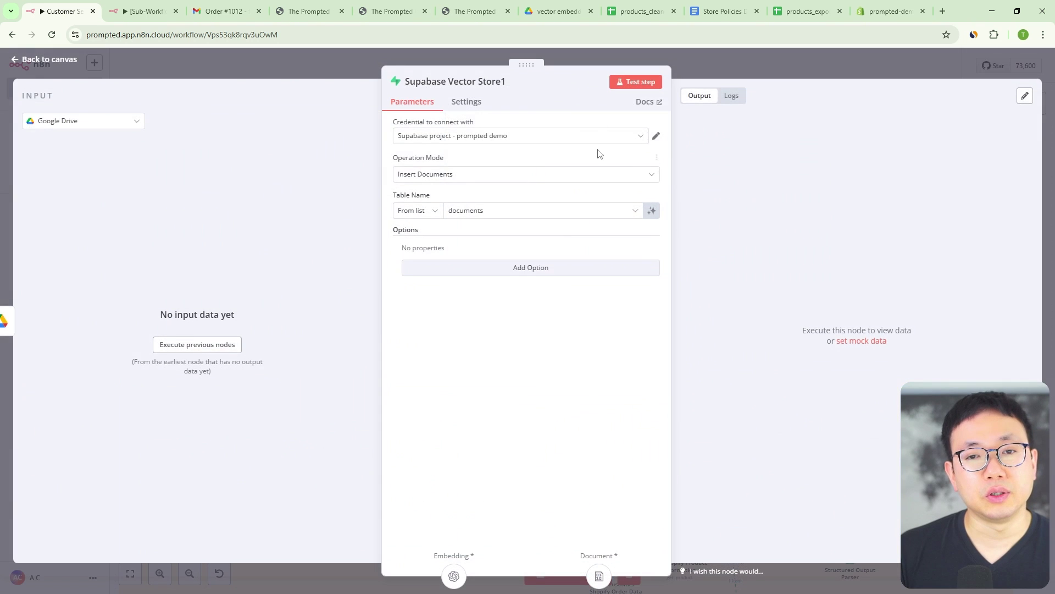
{"action": "left_click", "coordinate": [642, 103]}
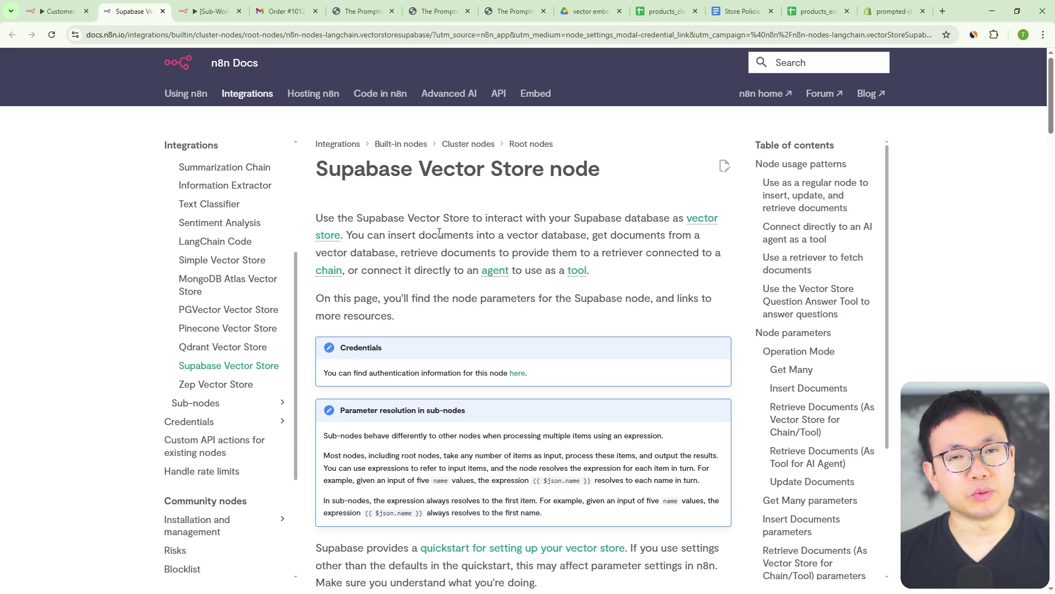
{"action": "key", "text": "ctrl+w"}
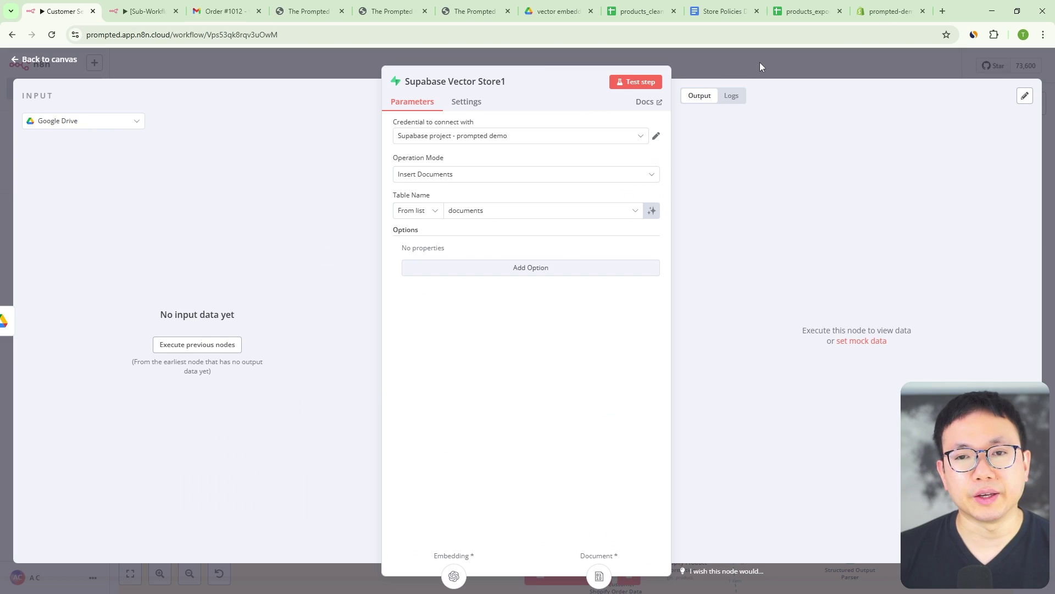
{"action": "left_click", "coordinate": [760, 66]}
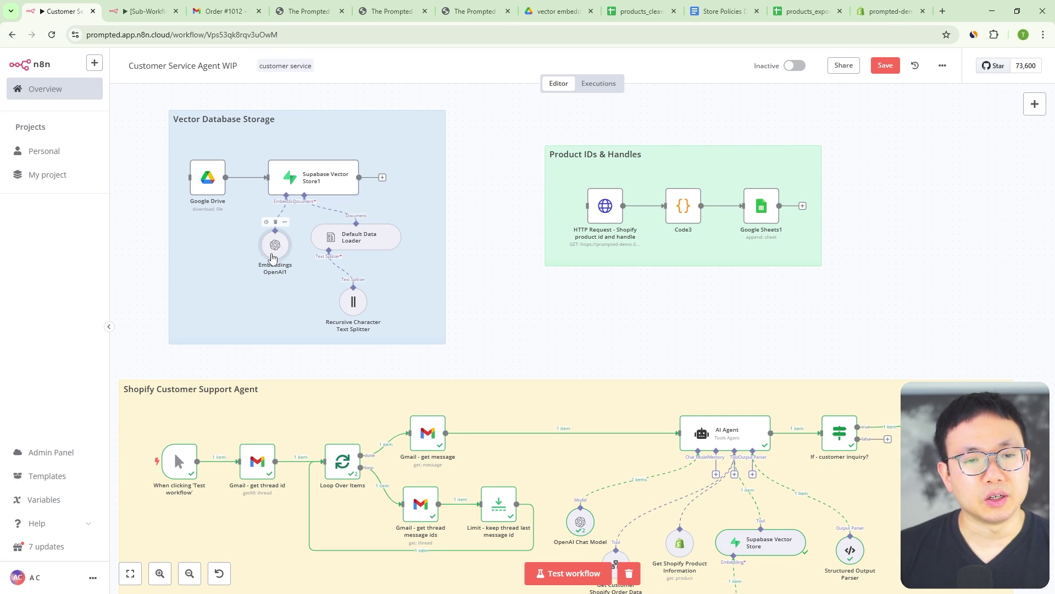
Step: Review the settings of the vector store's sub-nodes: Embeddings OpenAI1, Default Data Loader and Recursive Character Text Splitter
{"action": "double_click", "coordinate": [275, 245]}
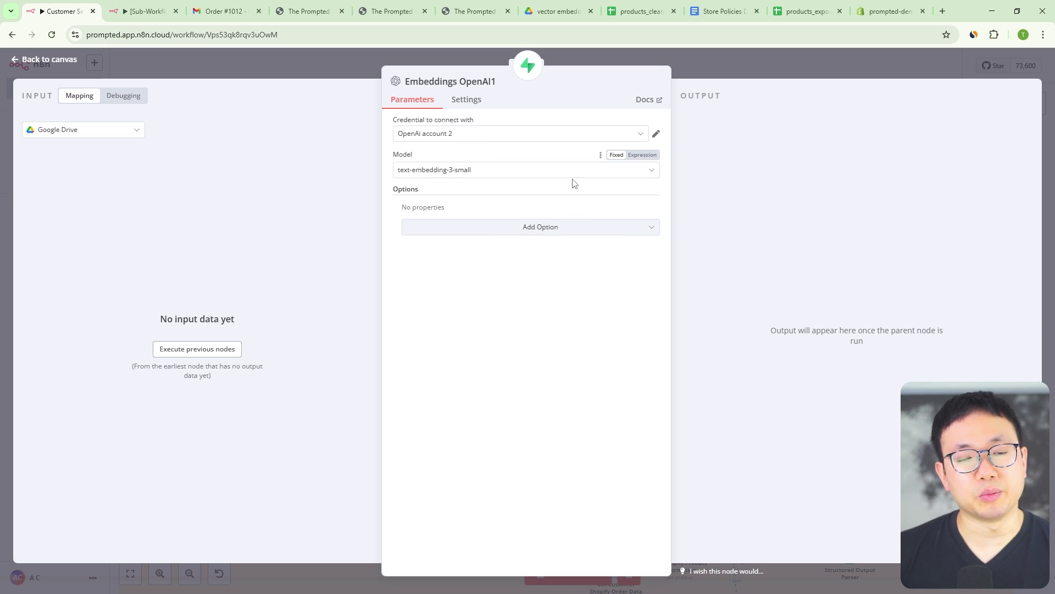
{"action": "left_click", "coordinate": [717, 69]}
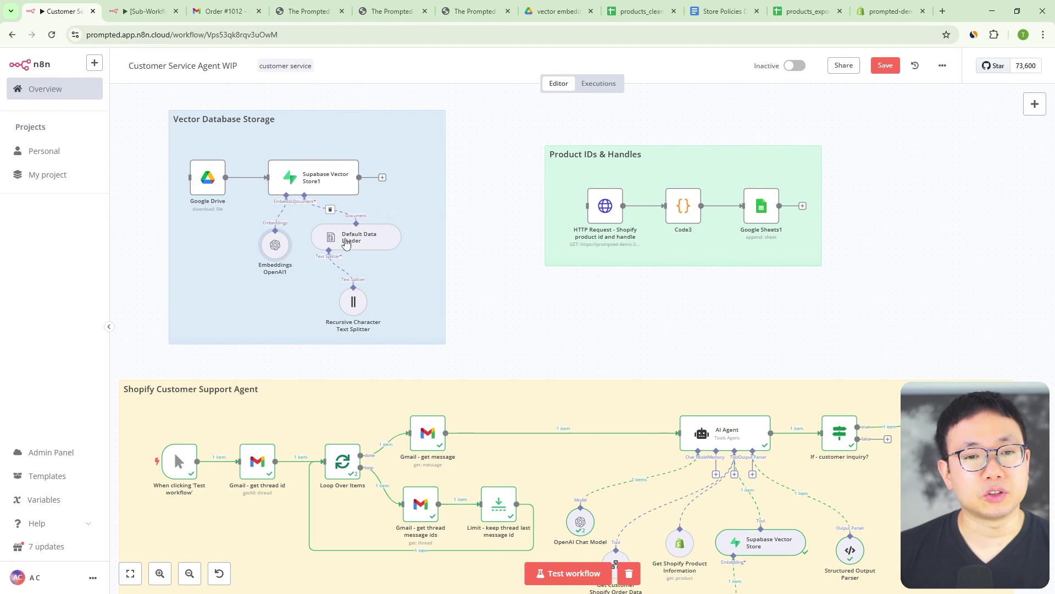
{"action": "left_click", "coordinate": [349, 237]}
{"action": "double_click", "coordinate": [350, 237]}
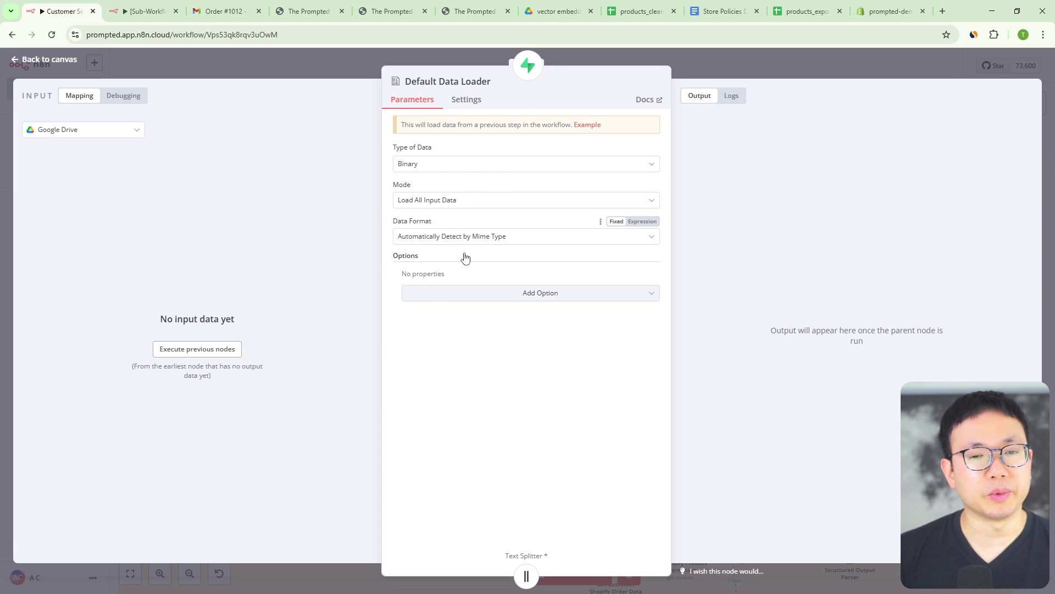
{"action": "left_click", "coordinate": [829, 60]}
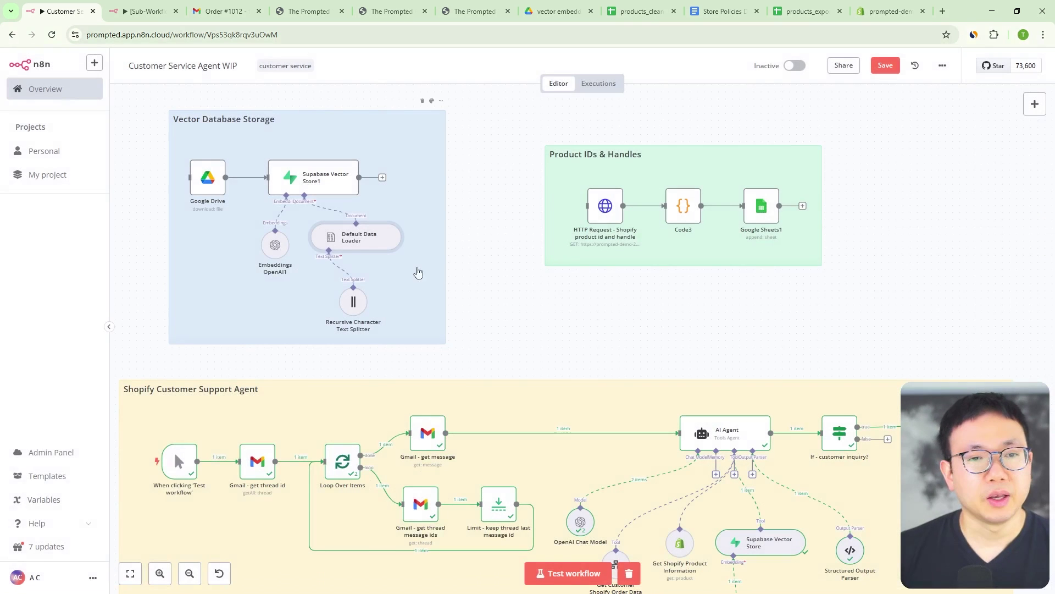
{"action": "double_click", "coordinate": [350, 311]}
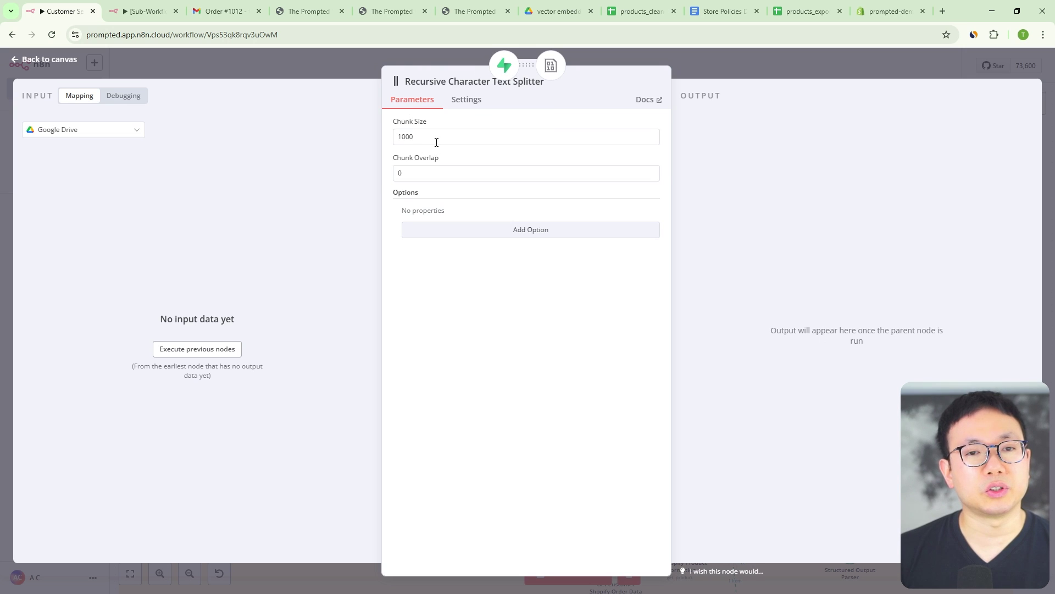
{"action": "left_click", "coordinate": [739, 71]}
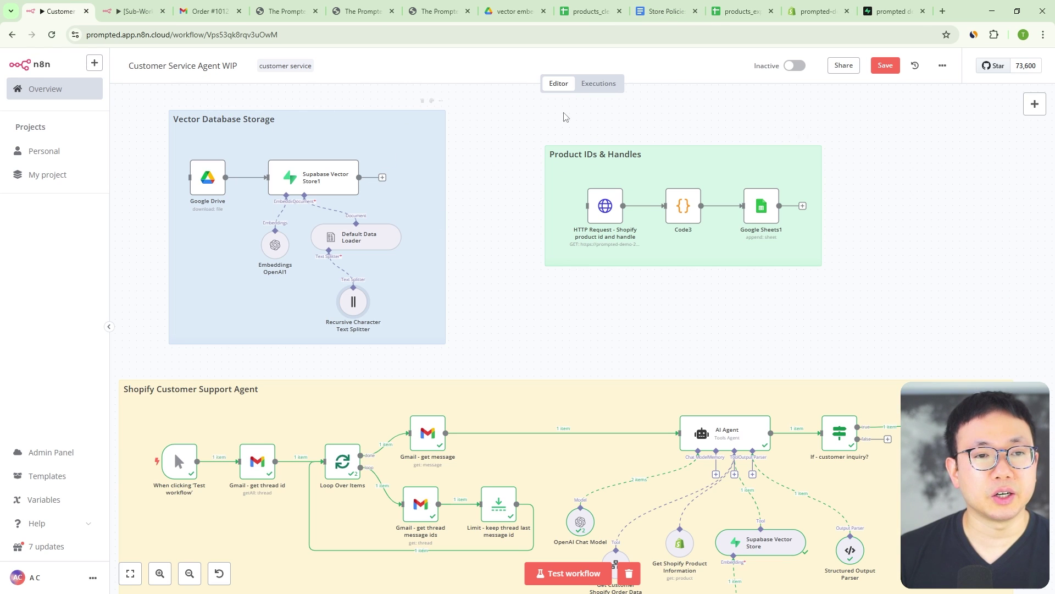
Step: Compare the products_cleaned_DEMO sheet with the stored rows in Supabase's documents table, and return to the n8n workflow
{"action": "left_click", "coordinate": [588, 11]}
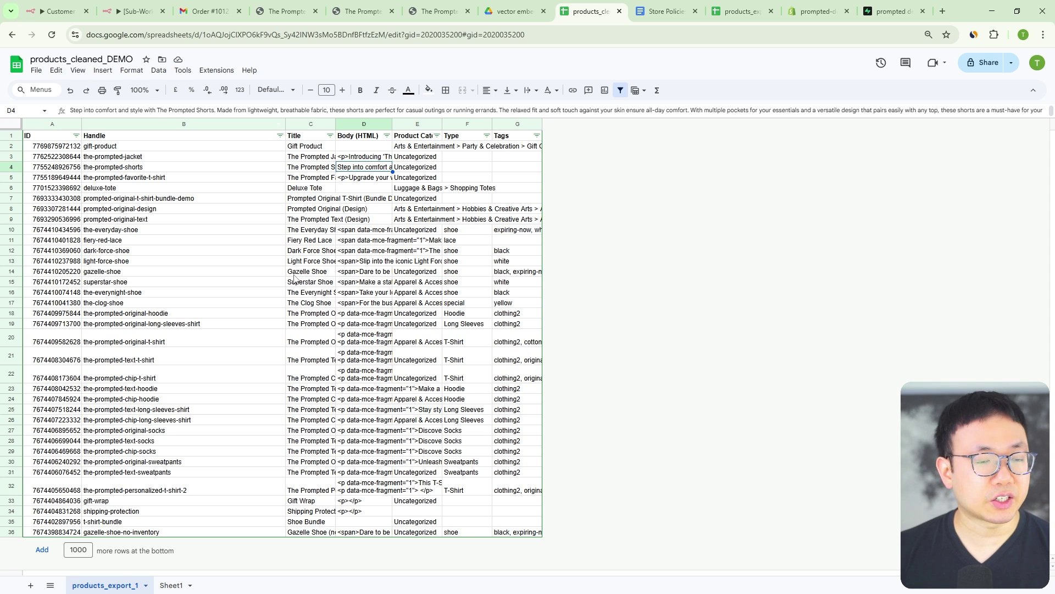
{"action": "left_click", "coordinate": [61, 11]}
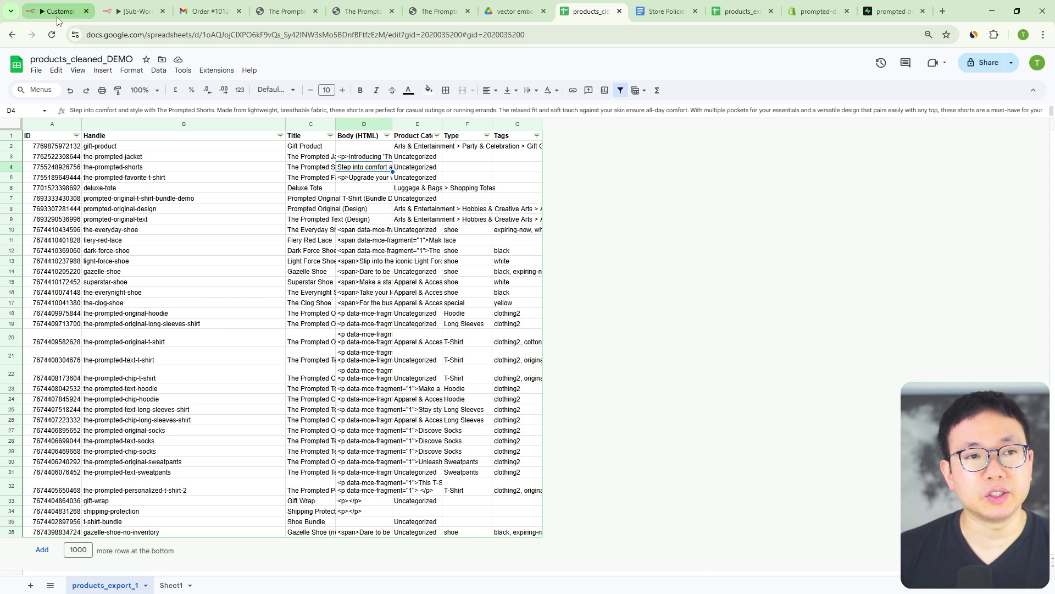
{"action": "left_click", "coordinate": [890, 13]}
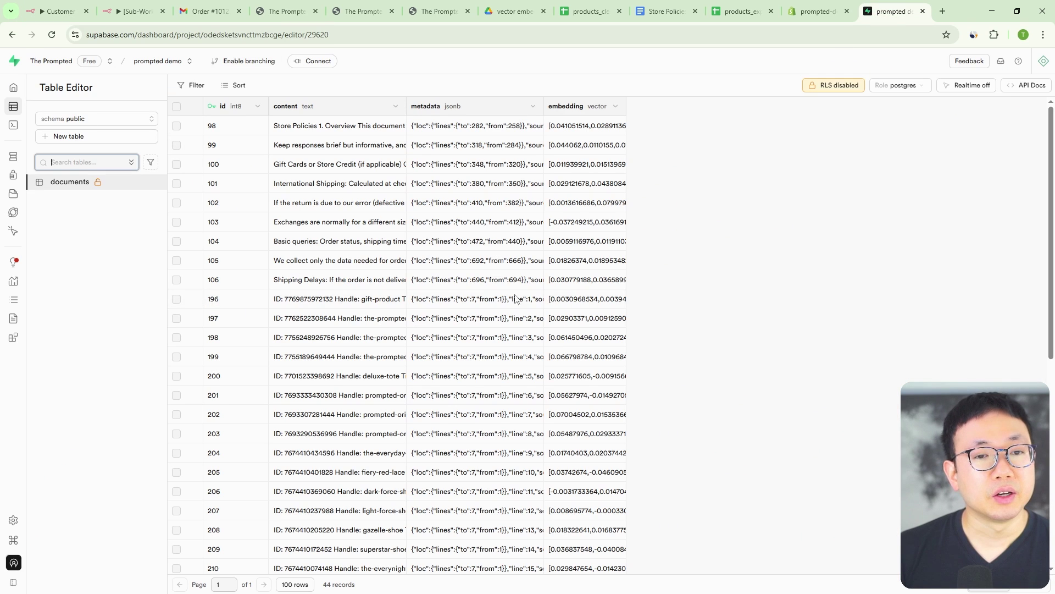
{"action": "scroll", "coordinate": [463, 321], "scroll_direction": "down", "scroll_amount": 3}
{"action": "scroll", "coordinate": [464, 320], "scroll_direction": "down", "scroll_amount": 2}
{"action": "scroll", "coordinate": [459, 297], "scroll_direction": "up", "scroll_amount": 7}
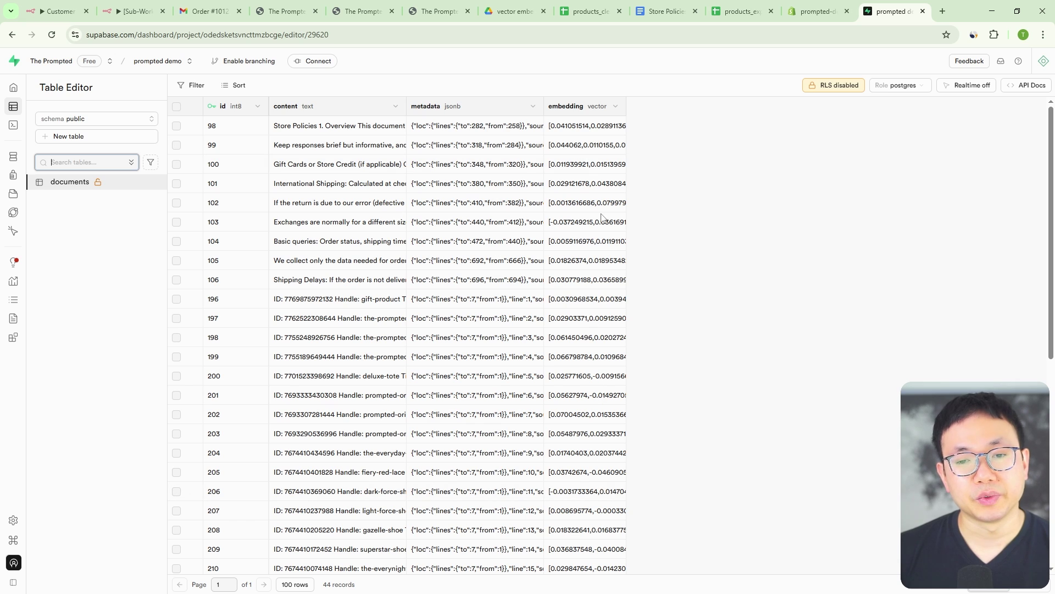
{"action": "left_click", "coordinate": [69, 10]}
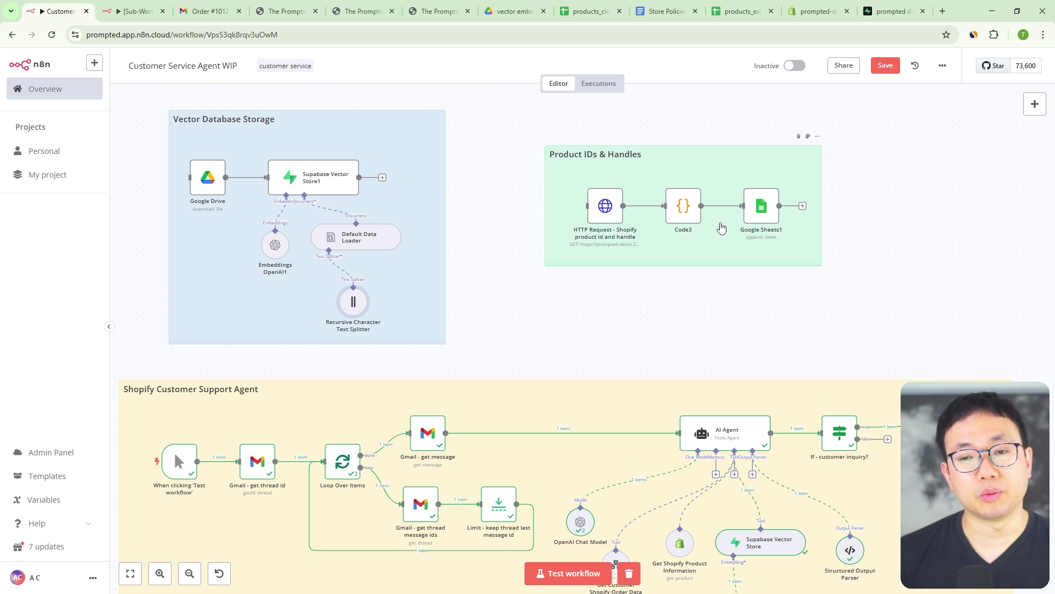
Step: Switch to the Shopify admin and view the Products list with its export option
{"action": "left_click", "coordinate": [812, 17]}
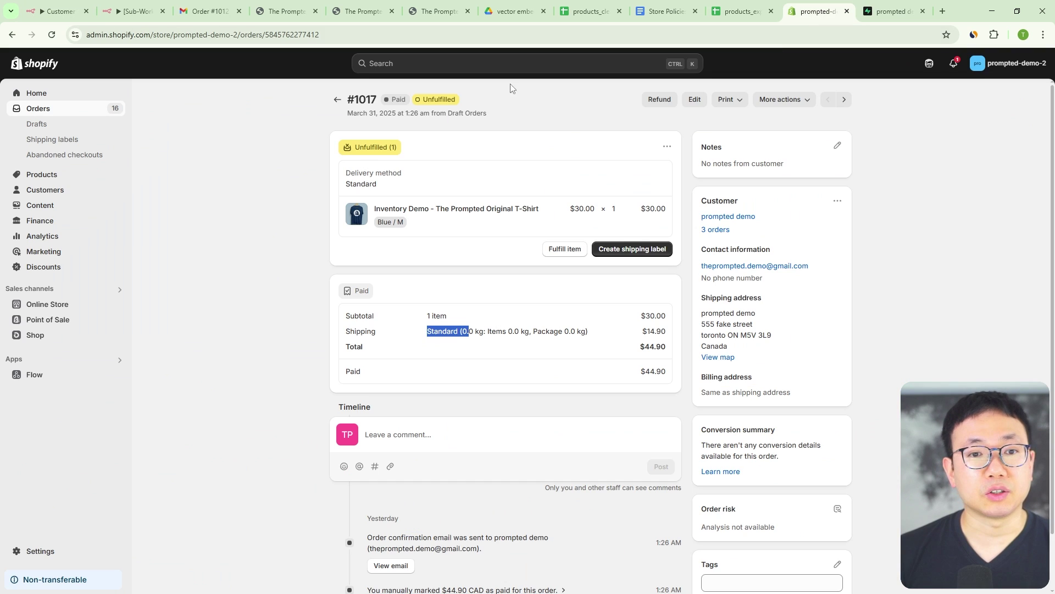
{"action": "left_click", "coordinate": [55, 174]}
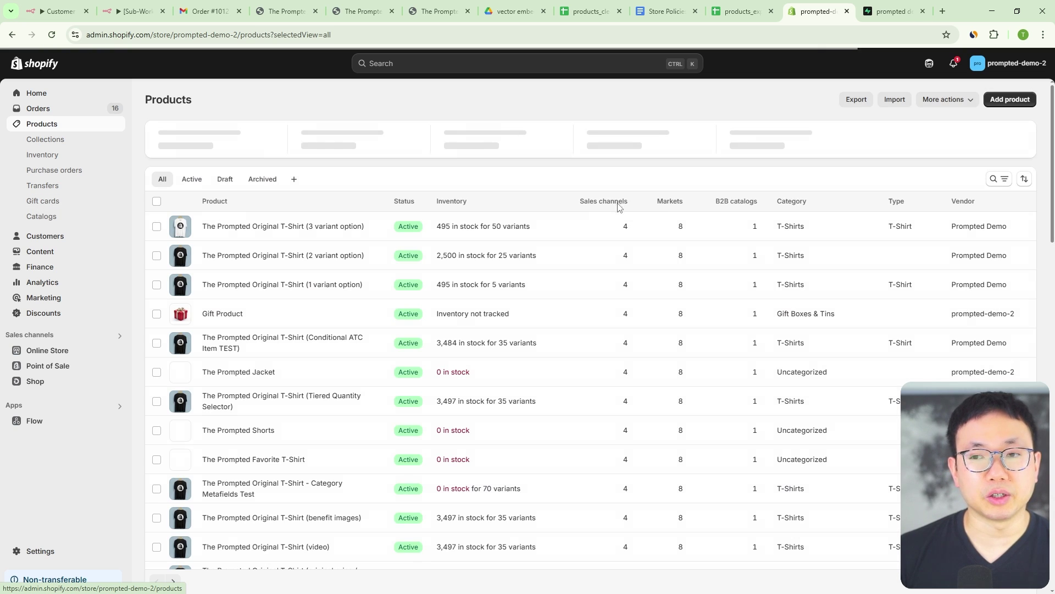
{"action": "left_click", "coordinate": [945, 100]}
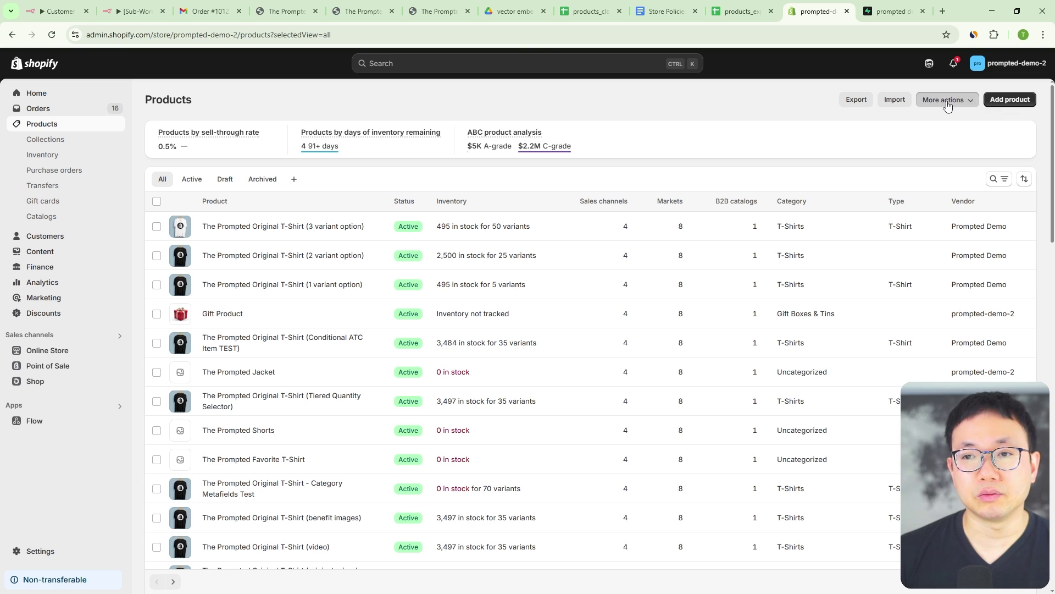
{"action": "left_click", "coordinate": [844, 114]}
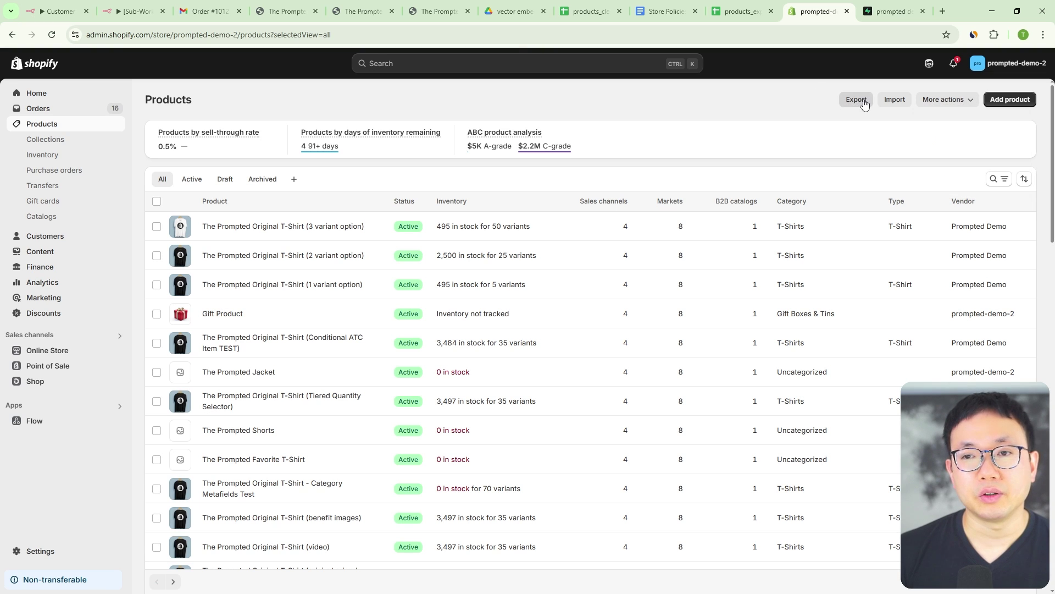
Step: Switch to the products_export_1 spreadsheet and examine the exported product columns and the handle + id sheet
{"action": "left_click", "coordinate": [593, 16]}
{"action": "left_click", "coordinate": [734, 15]}
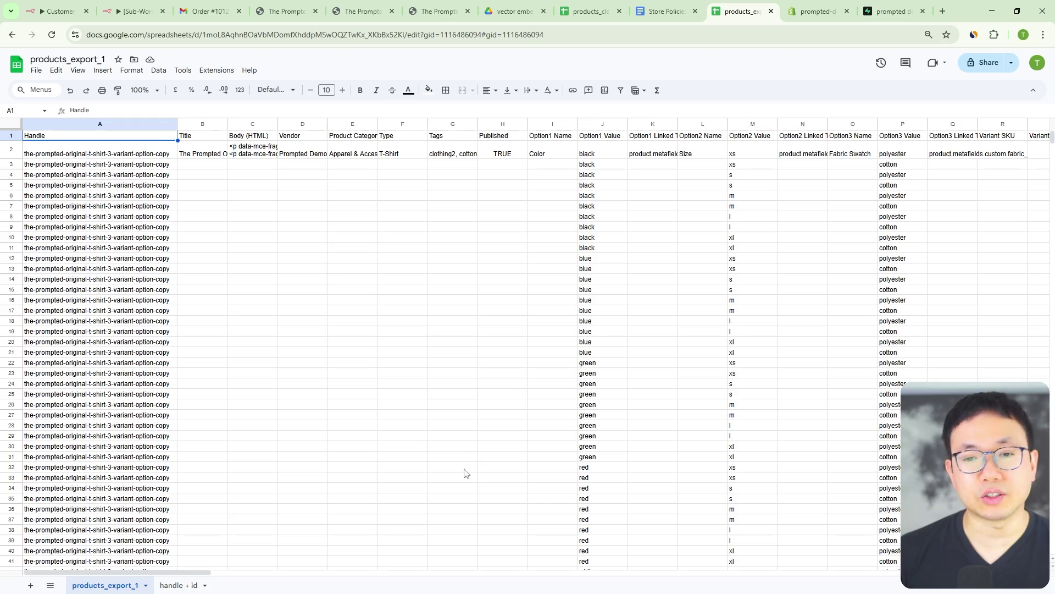
{"action": "scroll", "coordinate": [153, 563], "scroll_direction": "right", "scroll_amount": 15}
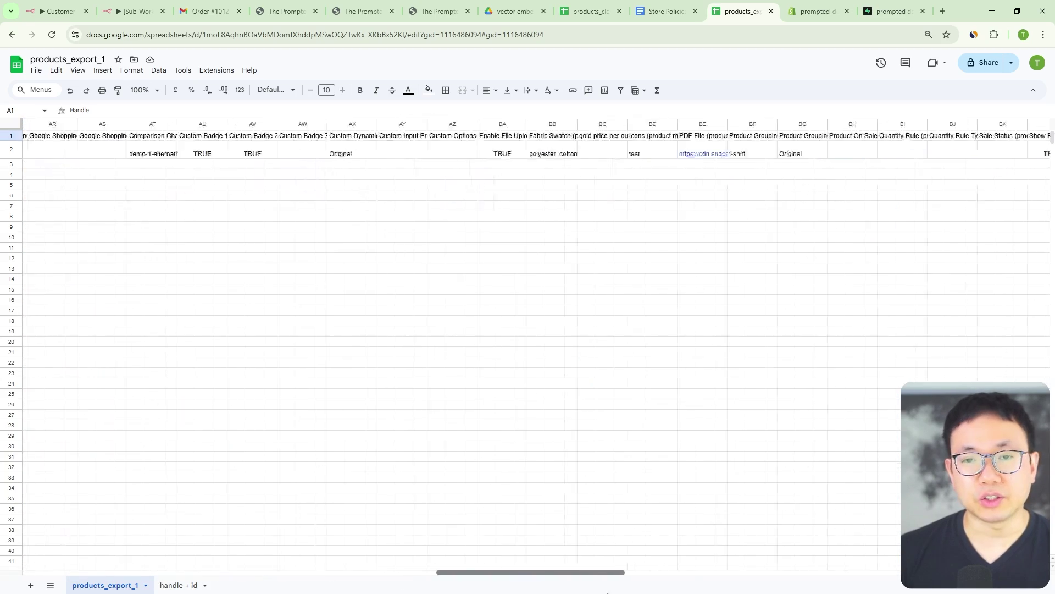
{"action": "scroll", "coordinate": [336, 581], "scroll_direction": "left", "scroll_amount": 15}
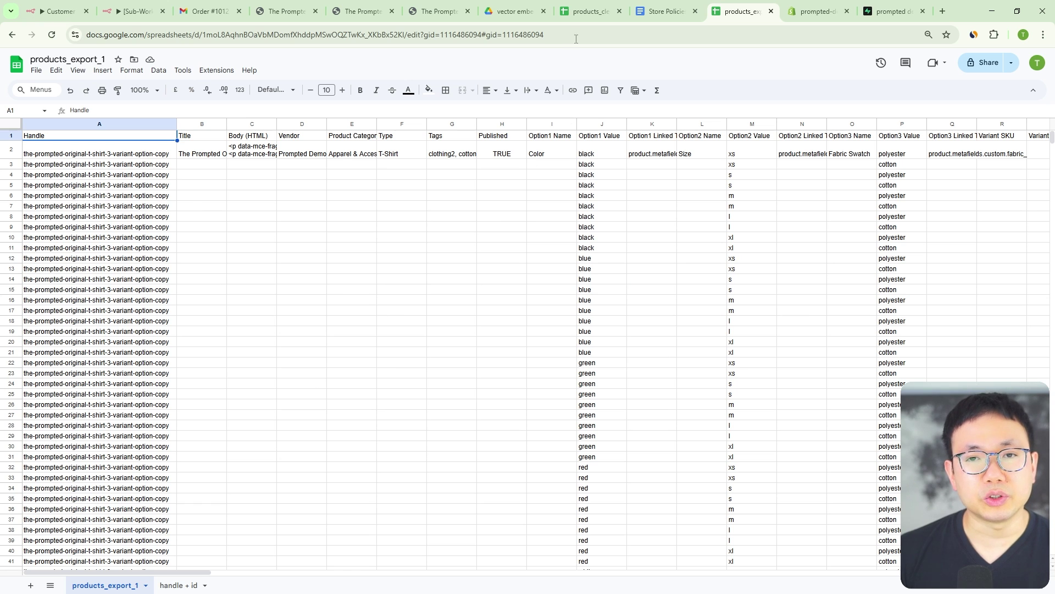
{"action": "left_click", "coordinate": [582, 16]}
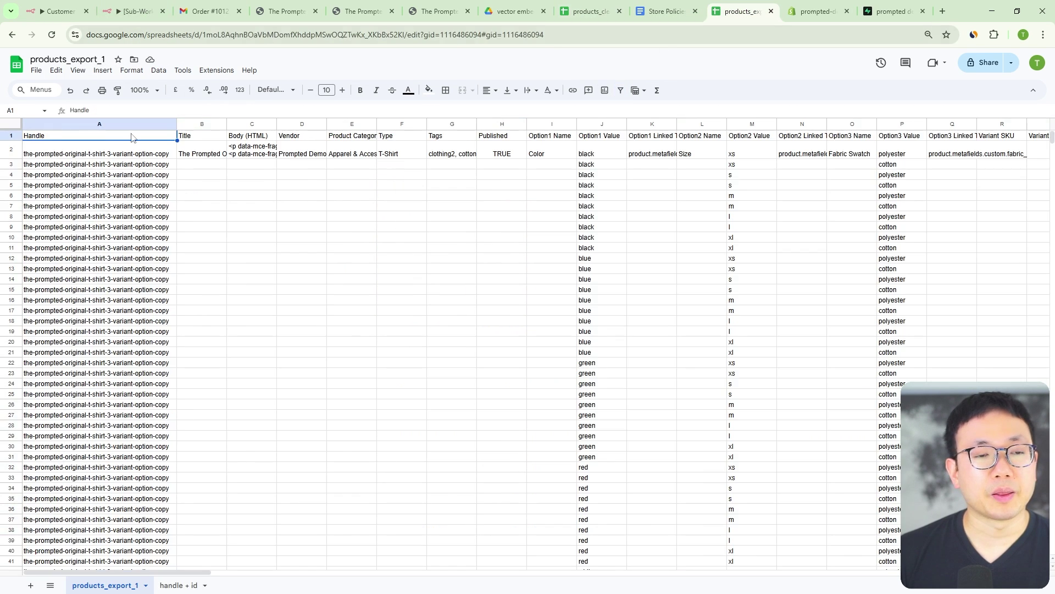
{"action": "left_click", "coordinate": [181, 586]}
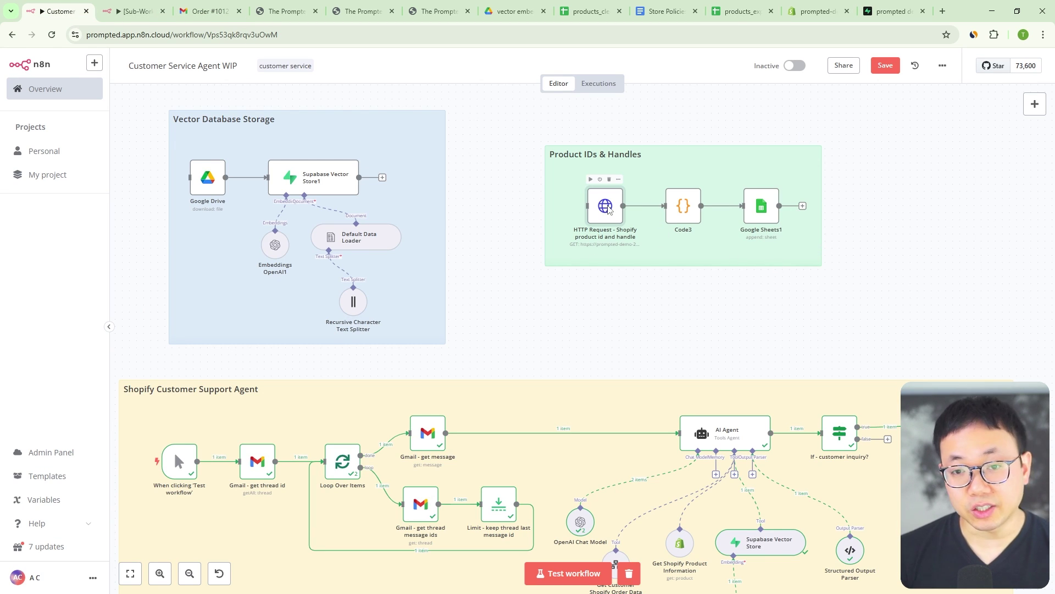
Step: In n8n's Product IDs & Handles section, review the settings of the HTTP Request, Code3 and Google Sheets1 nodes
{"action": "double_click", "coordinate": [608, 211]}
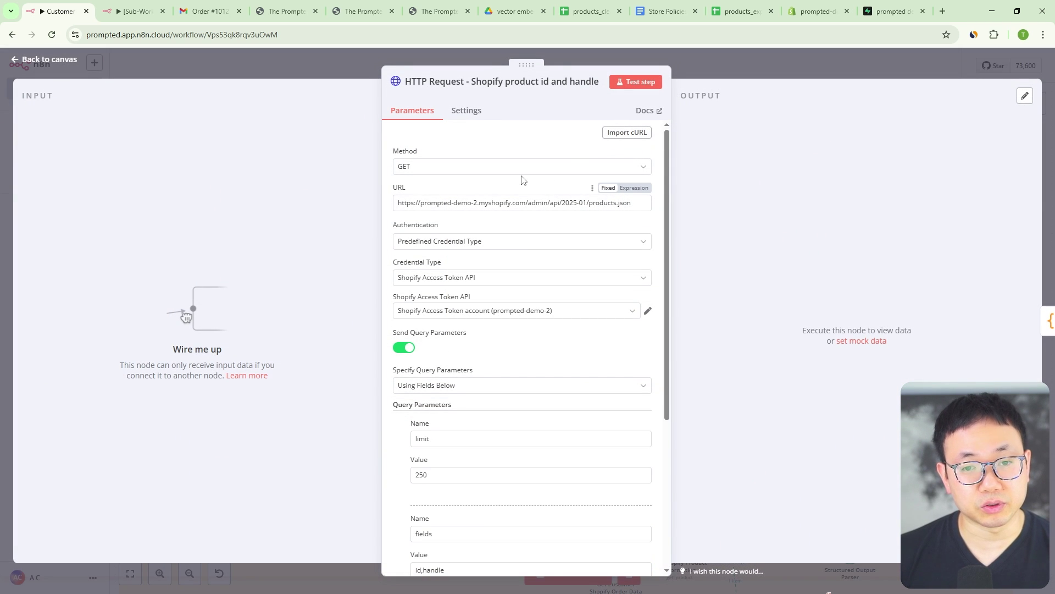
{"action": "scroll", "coordinate": [484, 291], "scroll_direction": "down", "scroll_amount": 4}
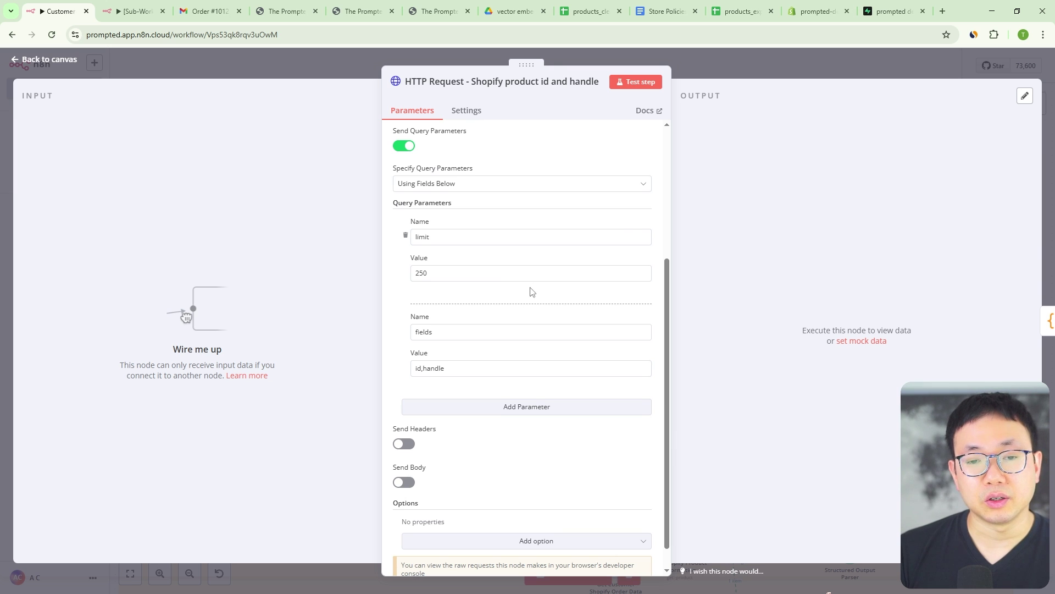
{"action": "left_click", "coordinate": [718, 75]}
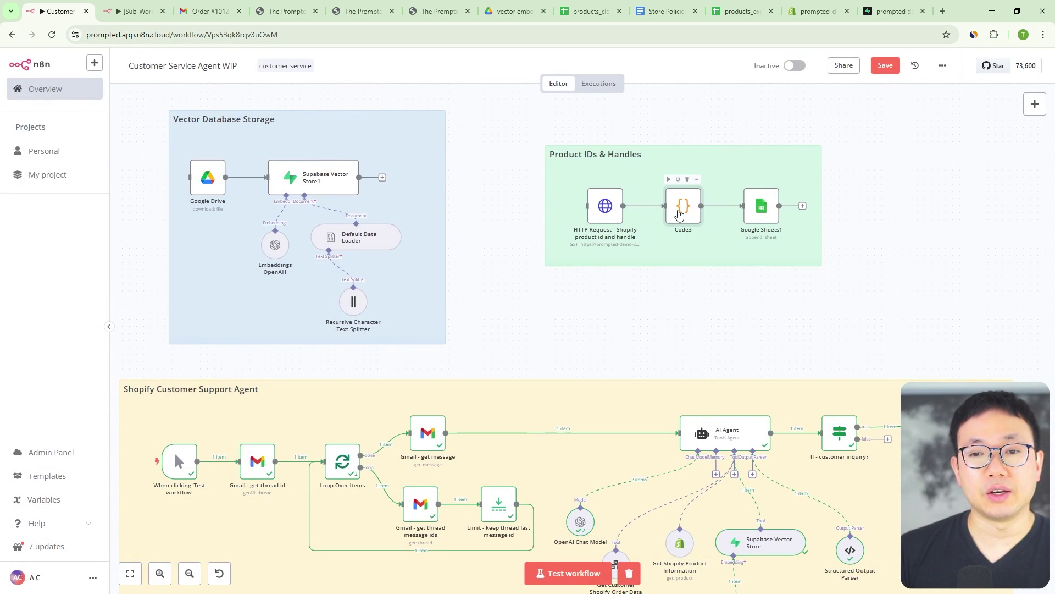
{"action": "double_click", "coordinate": [680, 214]}
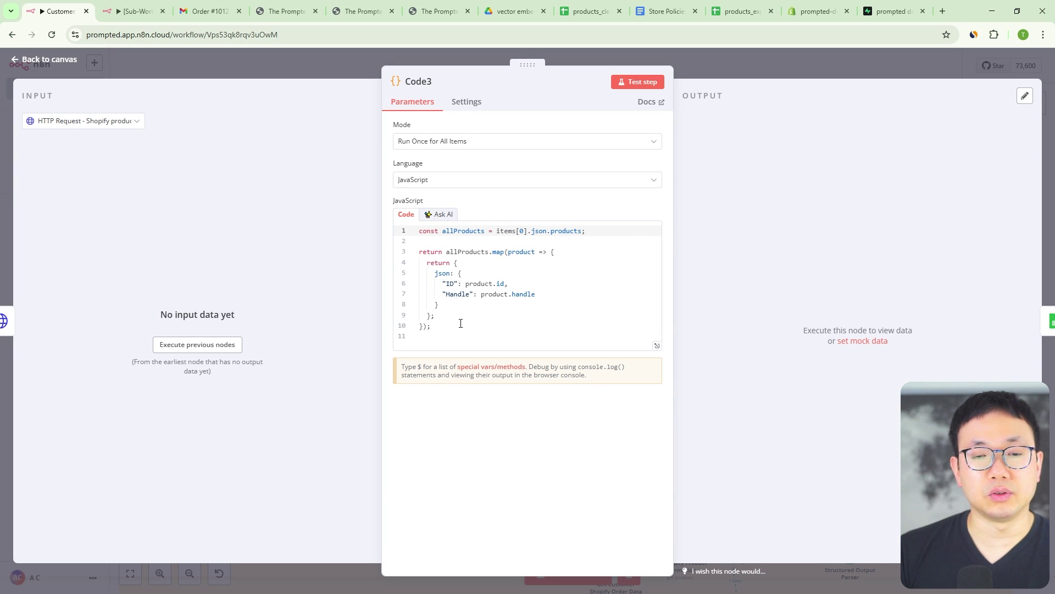
{"action": "left_click", "coordinate": [819, 67]}
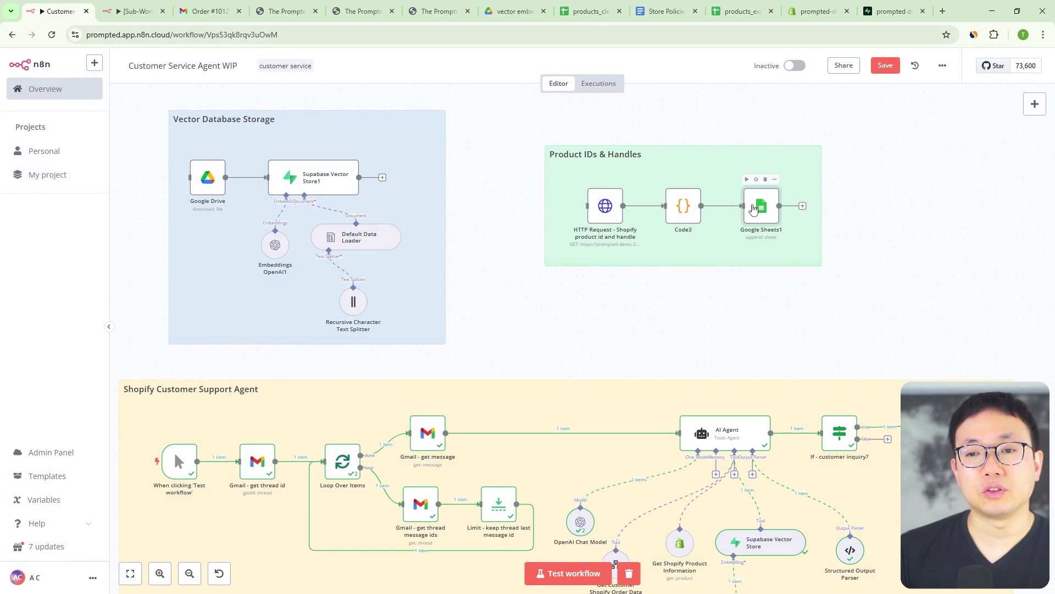
{"action": "double_click", "coordinate": [753, 211]}
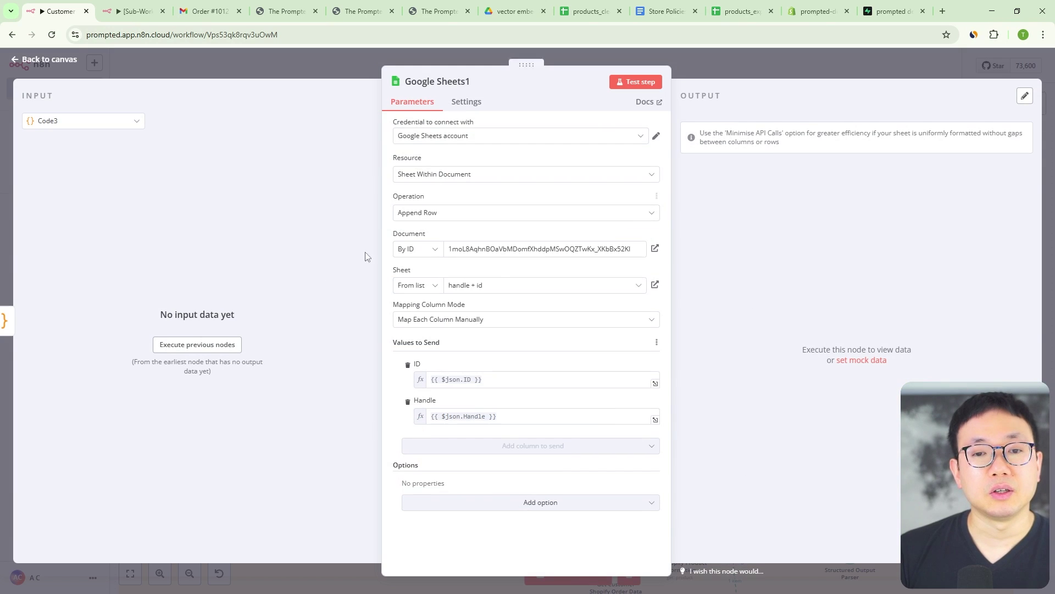
{"action": "left_click", "coordinate": [495, 51]}
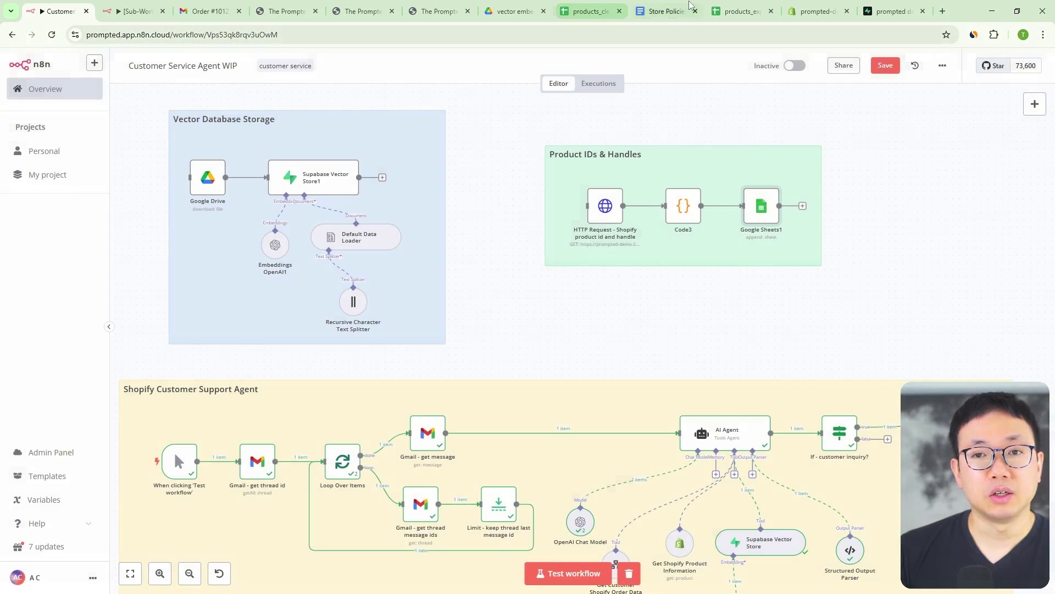
Step: In the products_export_1 spreadsheet, compare the IDs and handles on the handle + id sheet with the exported product rows
{"action": "mouse_move", "coordinate": [737, 12]}
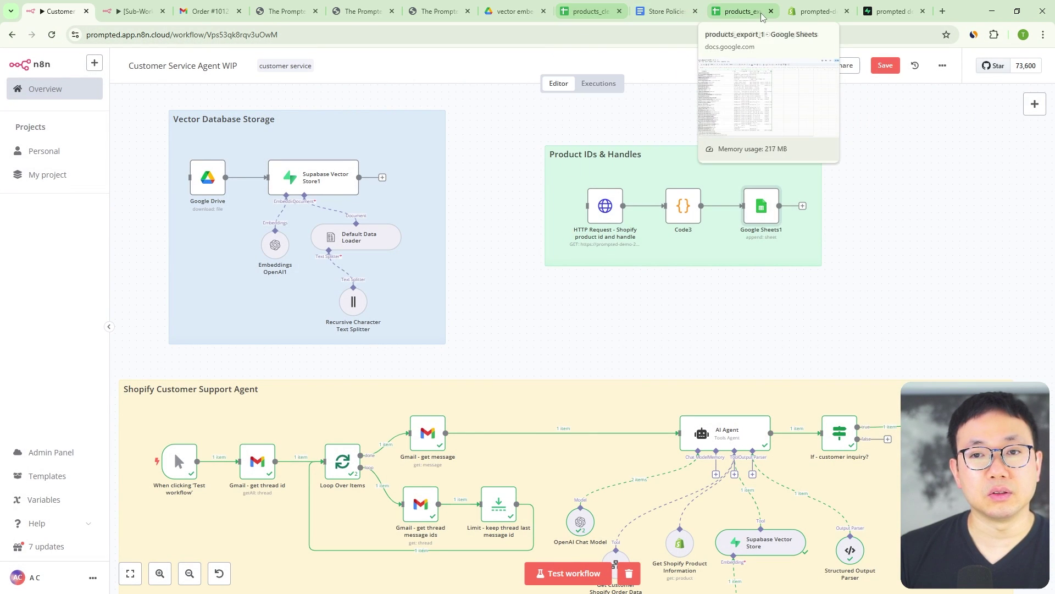
{"action": "left_click", "coordinate": [739, 19]}
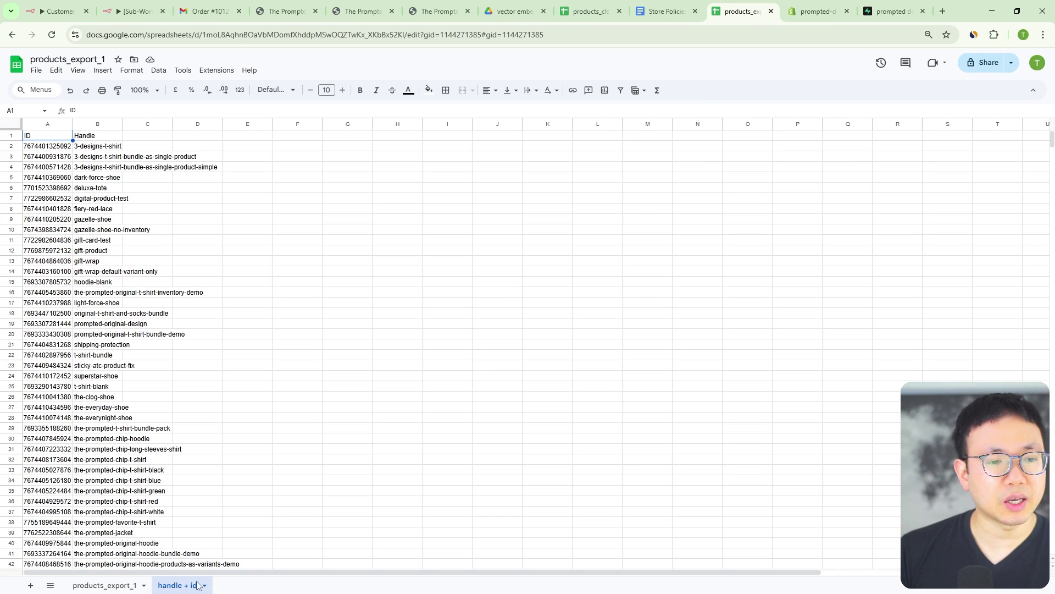
{"action": "left_click", "coordinate": [42, 149]}
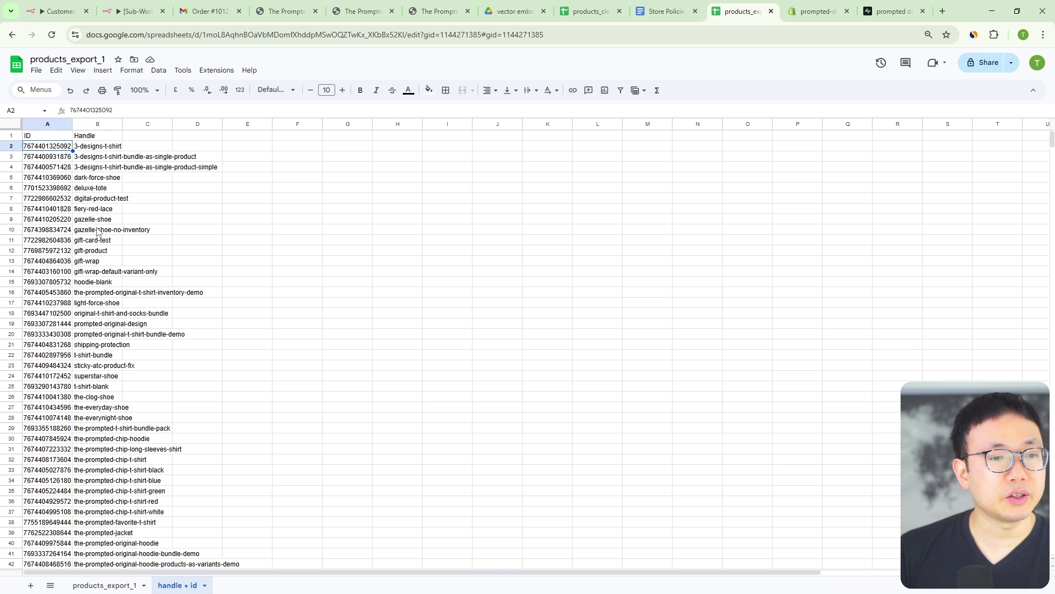
{"action": "left_click", "coordinate": [65, 213]}
{"action": "left_click", "coordinate": [89, 213]}
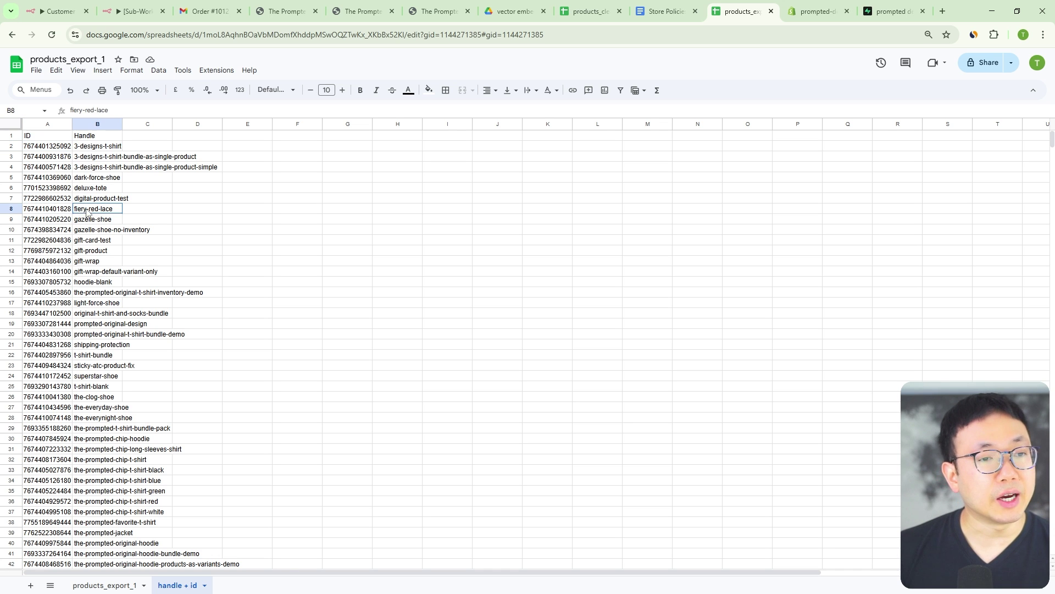
{"action": "left_click", "coordinate": [105, 585]}
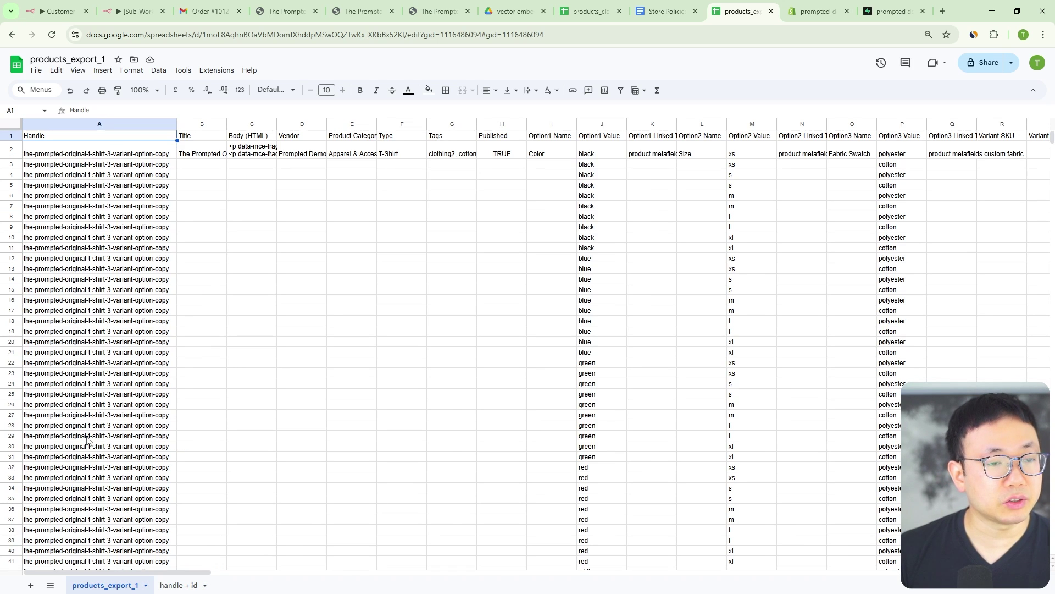
{"action": "left_click", "coordinate": [189, 586]}
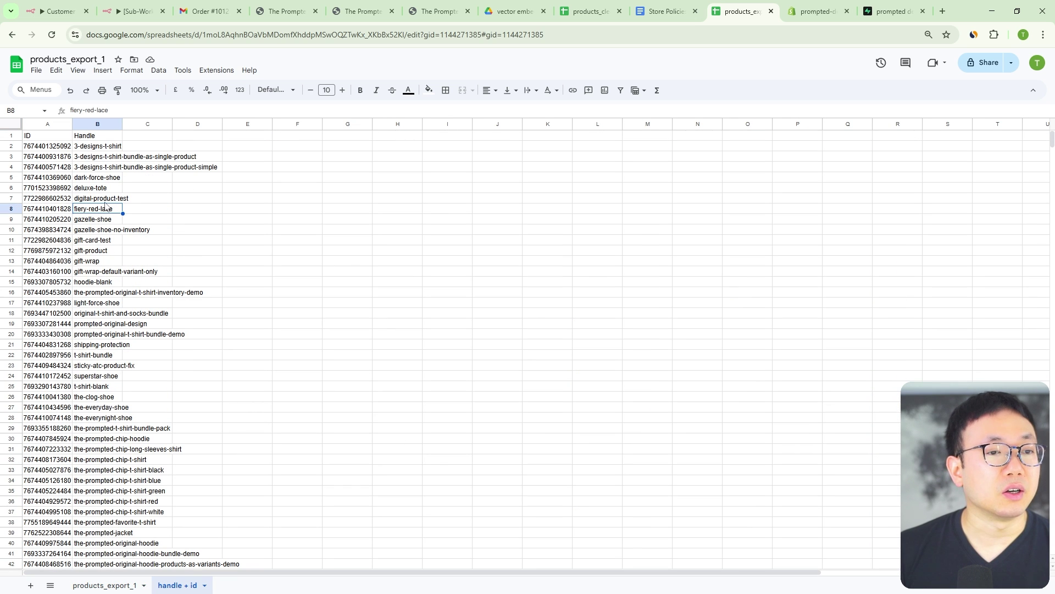
{"action": "left_click", "coordinate": [105, 203]}
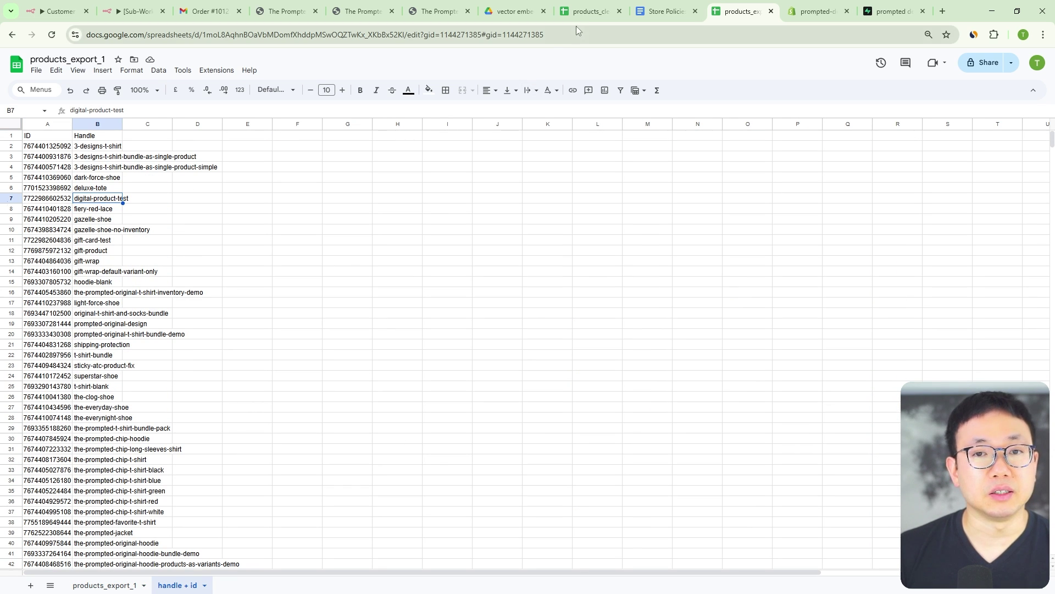
Step: In the products_cleaned_DEMO spreadsheet, examine the ID column's INDEX/MATCH formula against the handles and IDs on Sheet1
{"action": "left_click", "coordinate": [588, 11]}
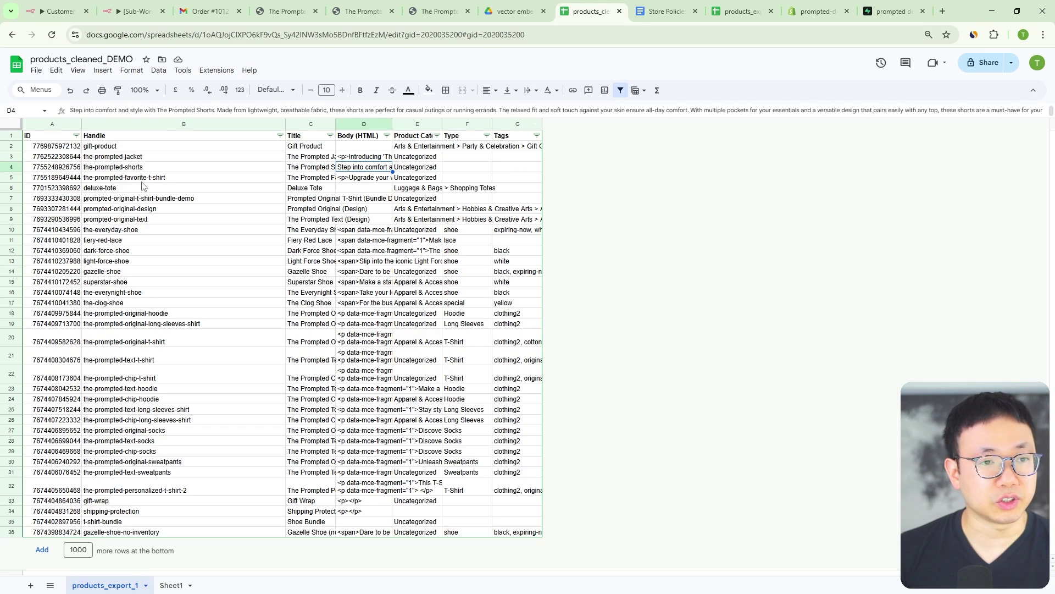
{"action": "left_click", "coordinate": [56, 178]}
{"action": "left_click", "coordinate": [174, 590]}
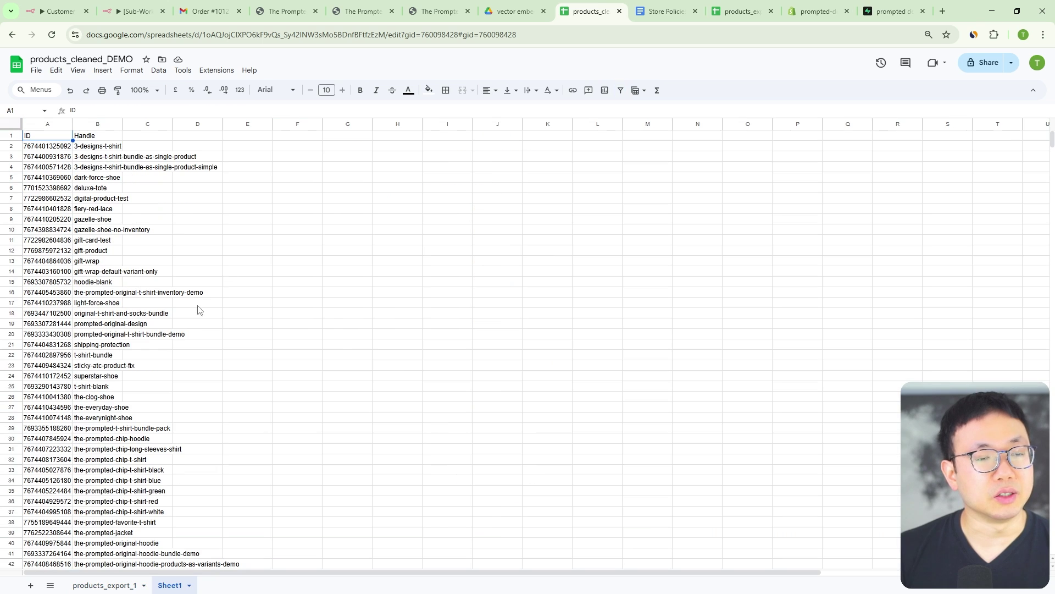
{"action": "left_click", "coordinate": [119, 586]}
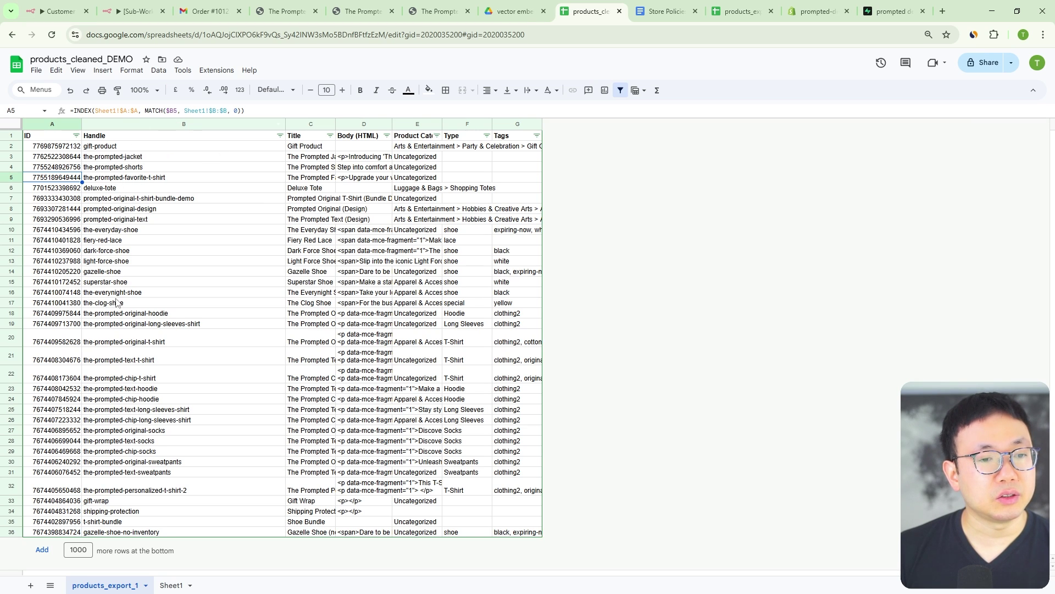
{"action": "left_click", "coordinate": [170, 586]}
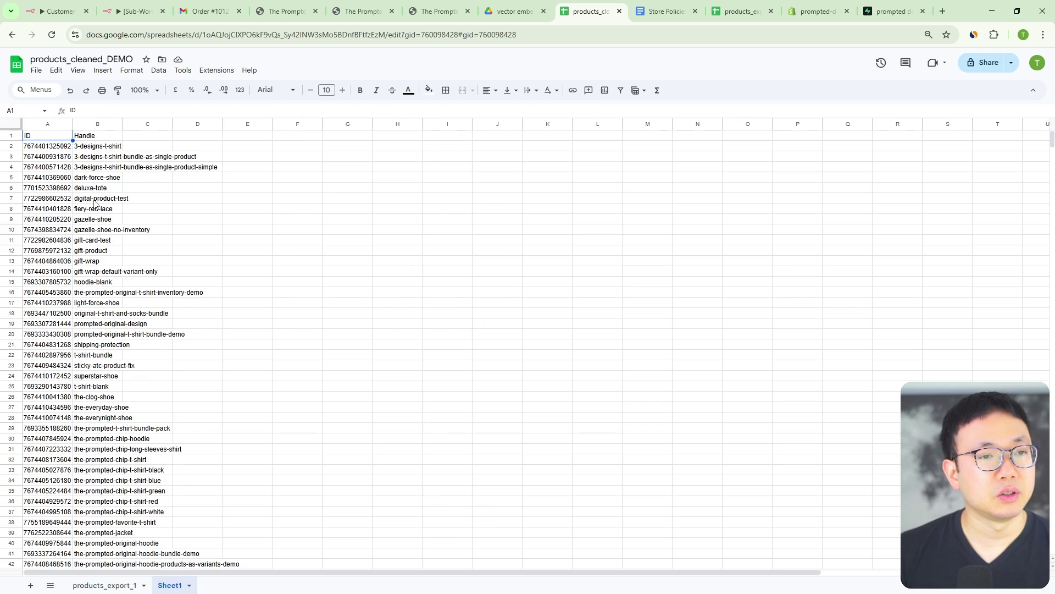
{"action": "left_click", "coordinate": [94, 190]}
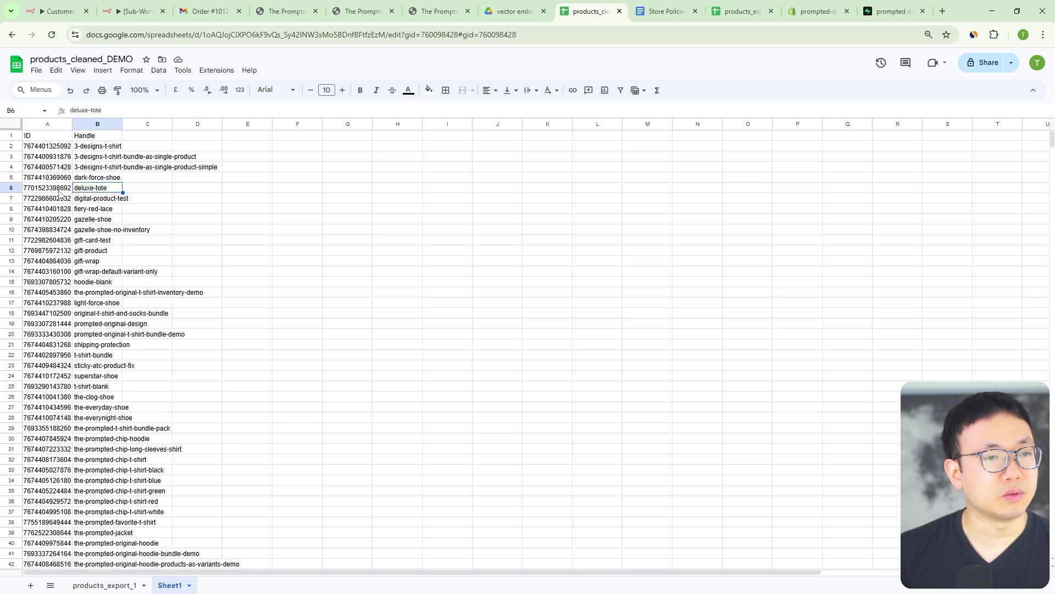
{"action": "left_click", "coordinate": [106, 585]}
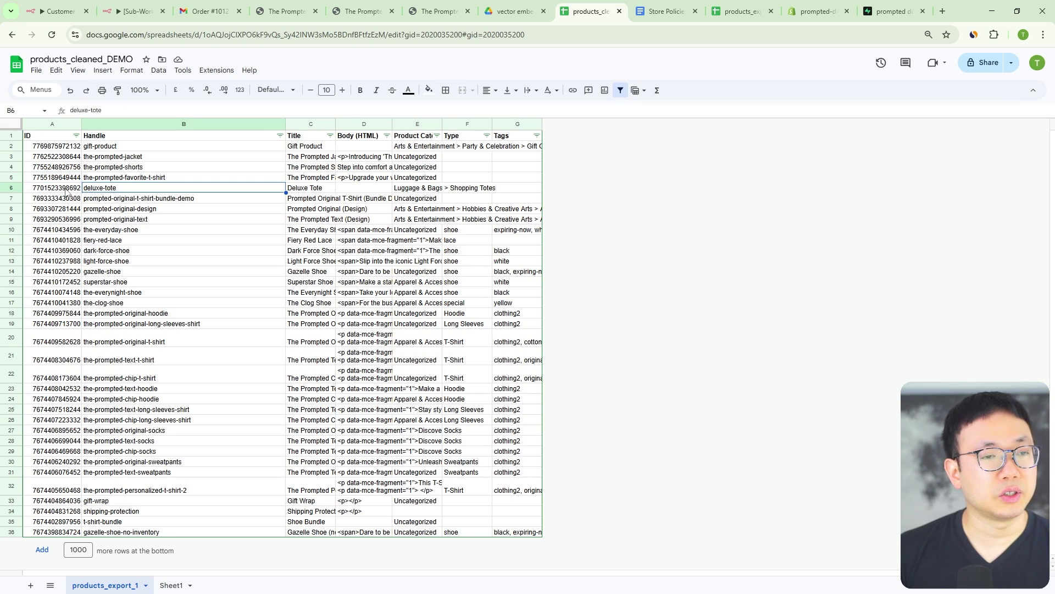
{"action": "left_click", "coordinate": [64, 191]}
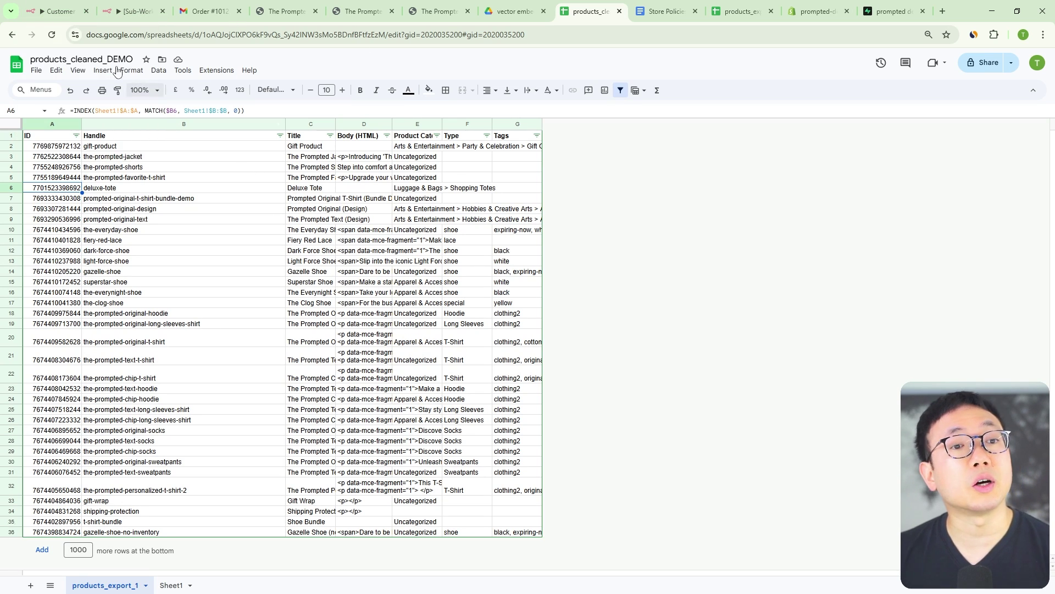
Step: Look over the n8n workflow canvas, and review the Handle, Title and Body (HTML) columns in the products_cleaned_DEMO spreadsheet
{"action": "left_click", "coordinate": [60, 13]}
{"action": "scroll", "coordinate": [682, 439], "scroll_direction": "down", "scroll_amount": 3}
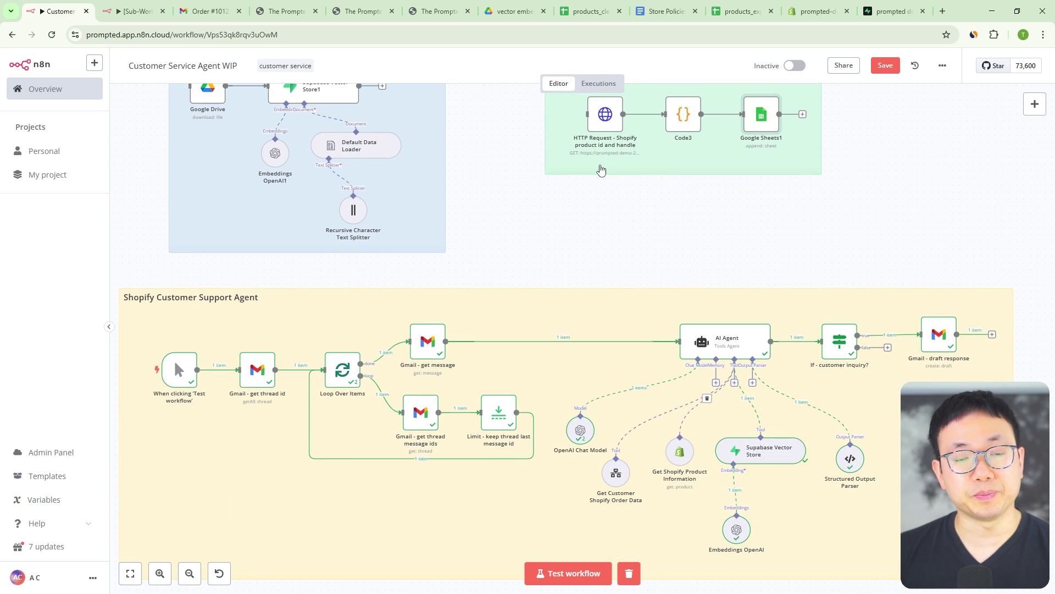
{"action": "left_click_drag", "start_coordinate": [608, 225], "coordinate": [619, 274]}
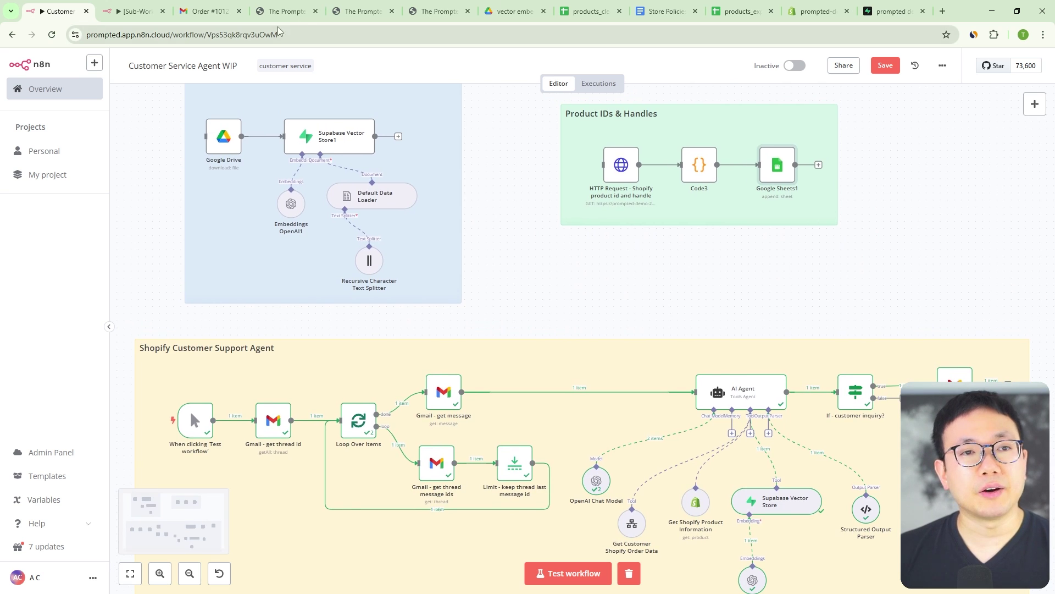
{"action": "left_click", "coordinate": [570, 12]}
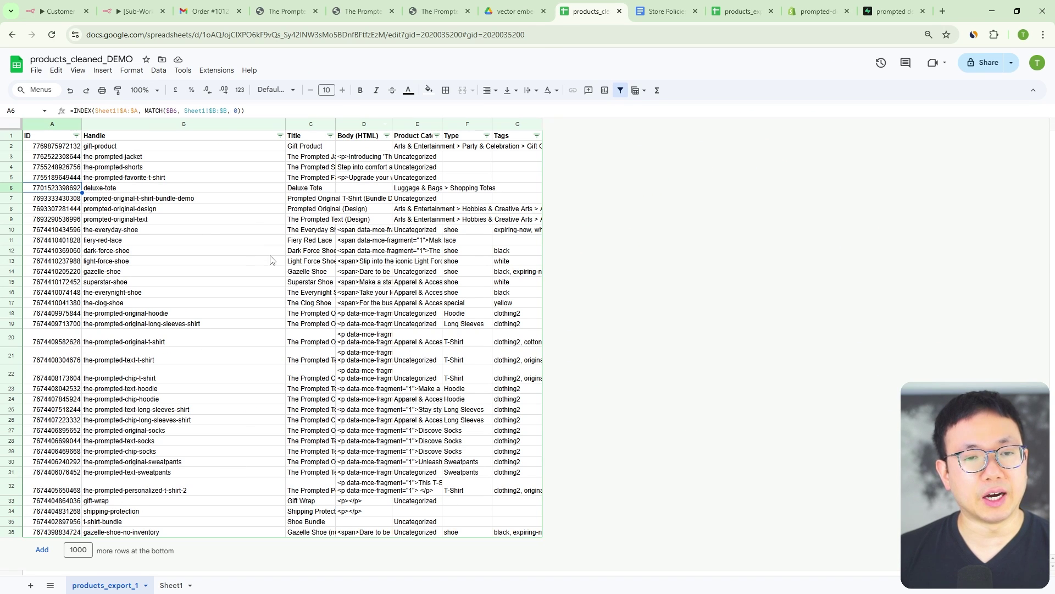
{"action": "left_click", "coordinate": [141, 213]}
{"action": "left_click", "coordinate": [132, 159]}
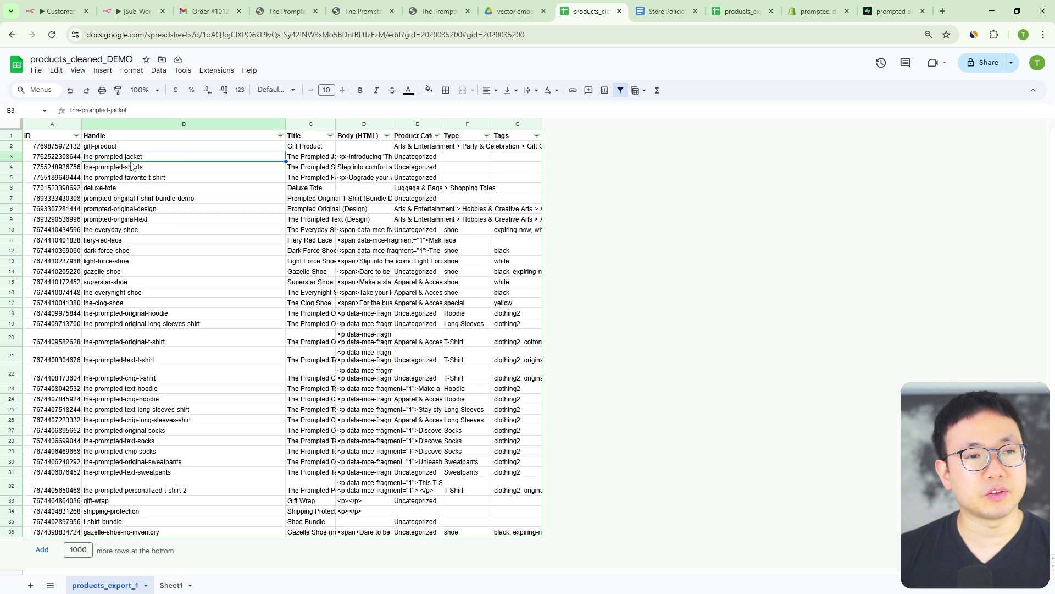
{"action": "left_click", "coordinate": [310, 160]}
{"action": "left_click", "coordinate": [369, 177]}
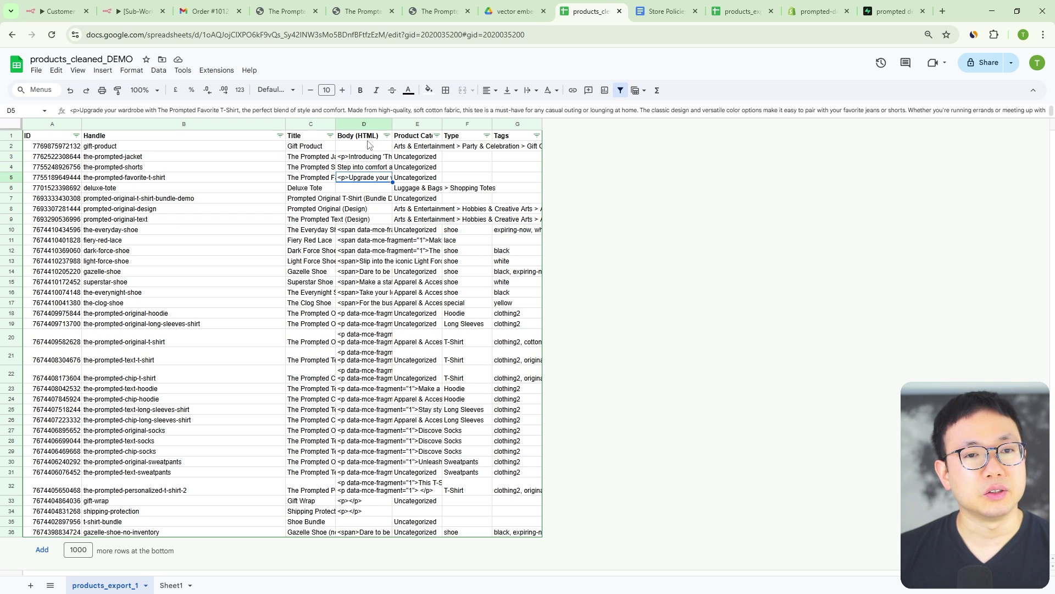
Step: Enlarge the formula bar and read the full Body (HTML) text for the-prompted-favorite-t-shirt in the products_cleaned_DEMO spreadsheet
{"action": "left_click", "coordinate": [387, 118]}
{"action": "mouse_move", "coordinate": [387, 118]}
{"action": "left_mouse_down"}
{"action": "mouse_move", "coordinate": [395, 170]}
{"action": "mouse_move", "coordinate": [397, 132]}
{"action": "left_mouse_up"}
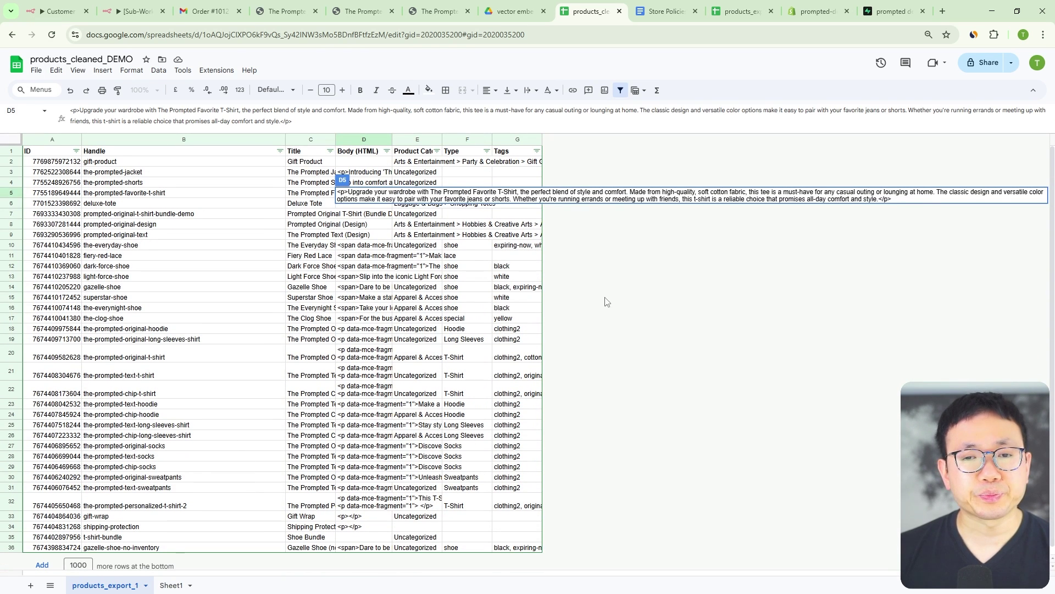
{"action": "left_click", "coordinate": [516, 297]}
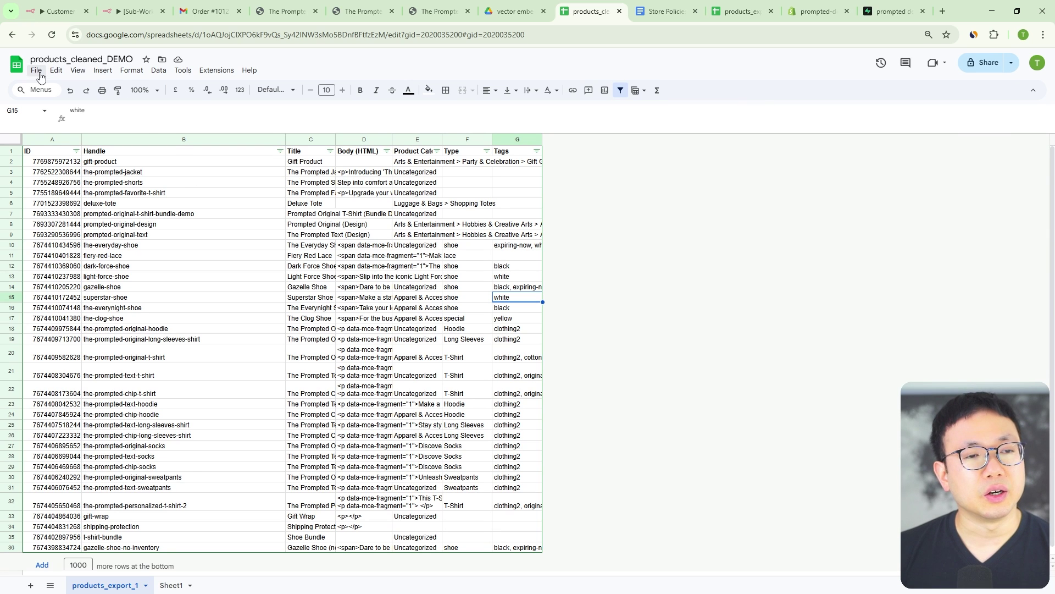
Step: Switch from the n8n workflow to Supabase and check the content, metadata and embedding columns of the documents table
{"action": "left_click", "coordinate": [85, 4]}
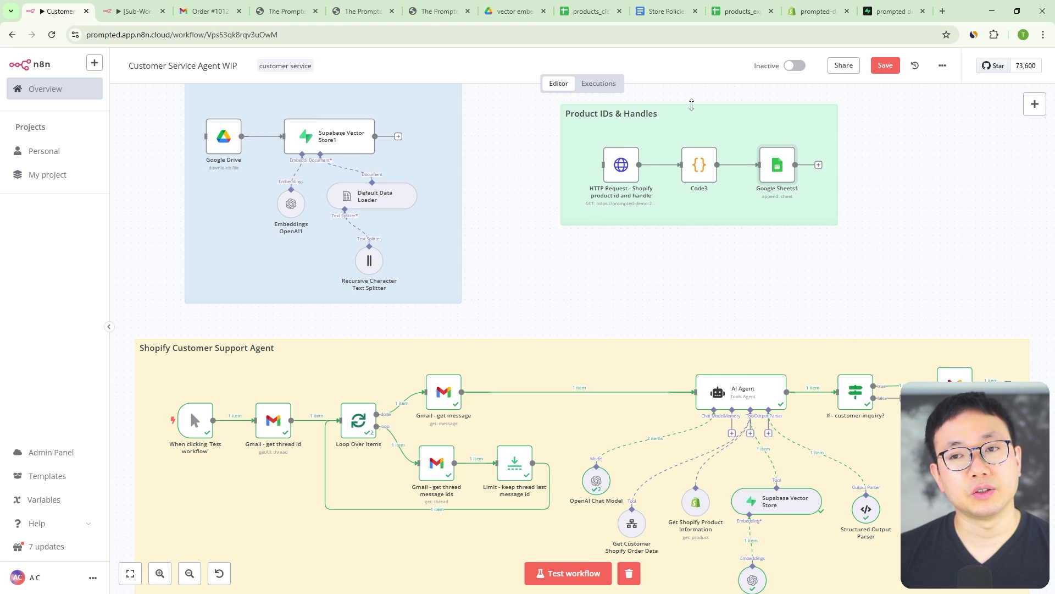
{"action": "left_click", "coordinate": [892, 11]}
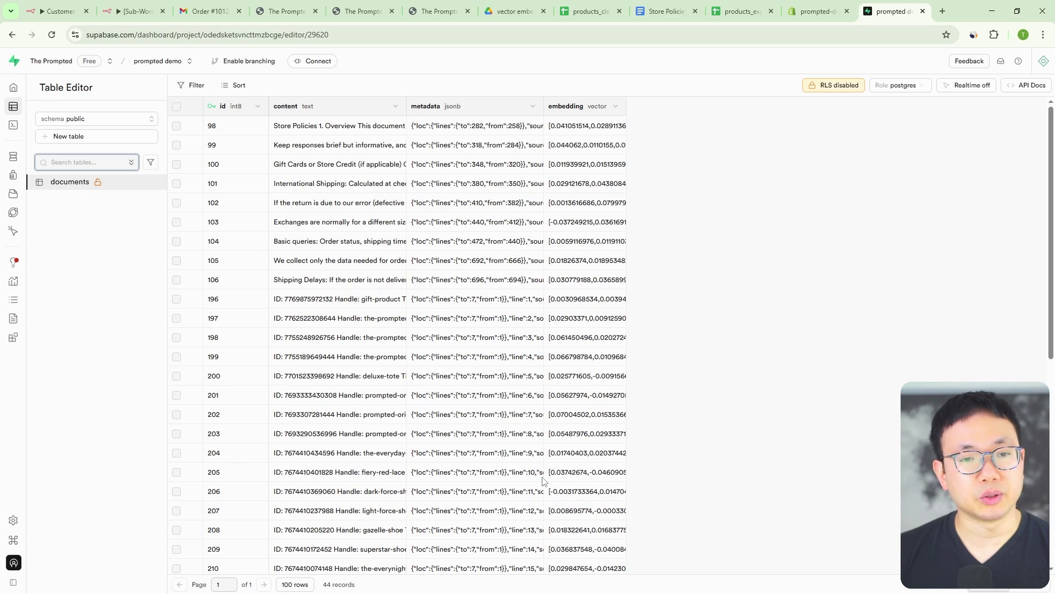
{"action": "left_click", "coordinate": [62, 8]}
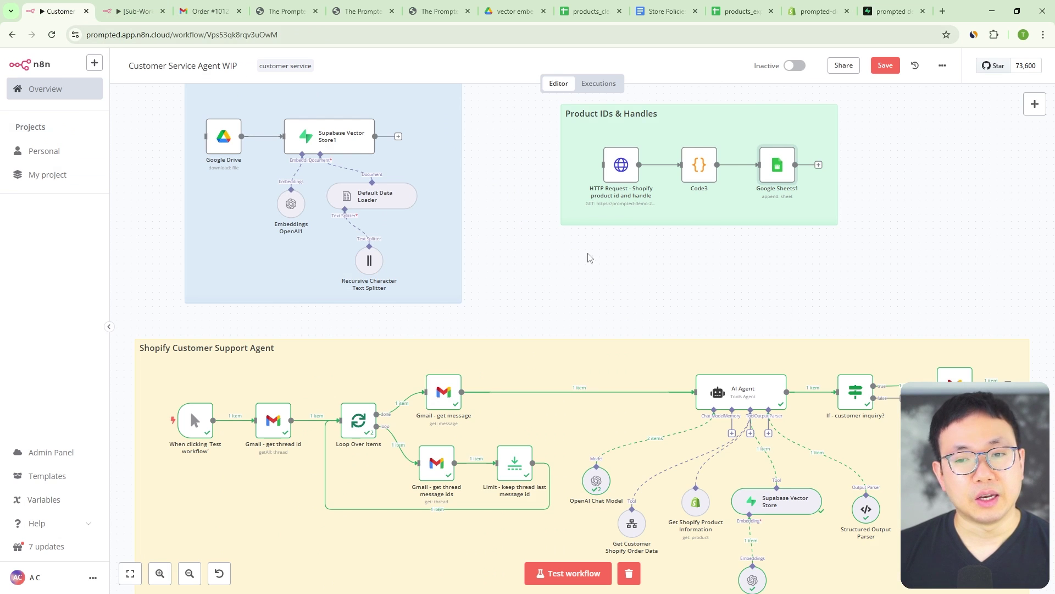
Step: In n8n's Shopify Customer Support Agent section, examine the customer_inquiry and message fields in the Structured Output Parser's JSON example
{"action": "left_click_drag", "start_coordinate": [737, 306], "coordinate": [650, 133]}
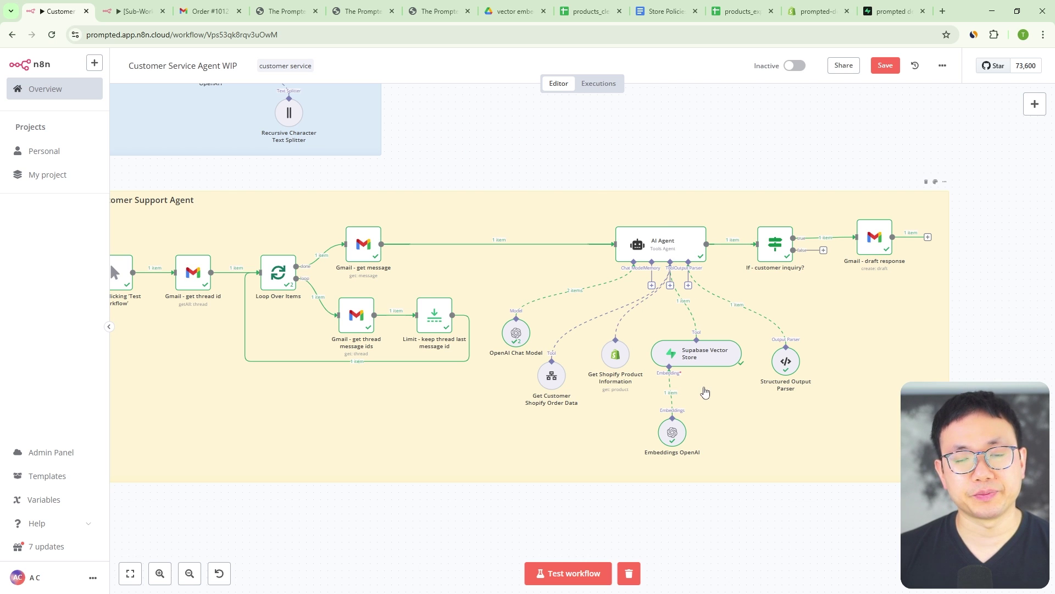
{"action": "left_click_drag", "start_coordinate": [578, 515], "coordinate": [657, 513]}
{"action": "scroll", "coordinate": [657, 513], "scroll_direction": "down", "scroll_amount": 2}
{"action": "scroll", "coordinate": [657, 513], "scroll_direction": "right", "scroll_amount": 2}
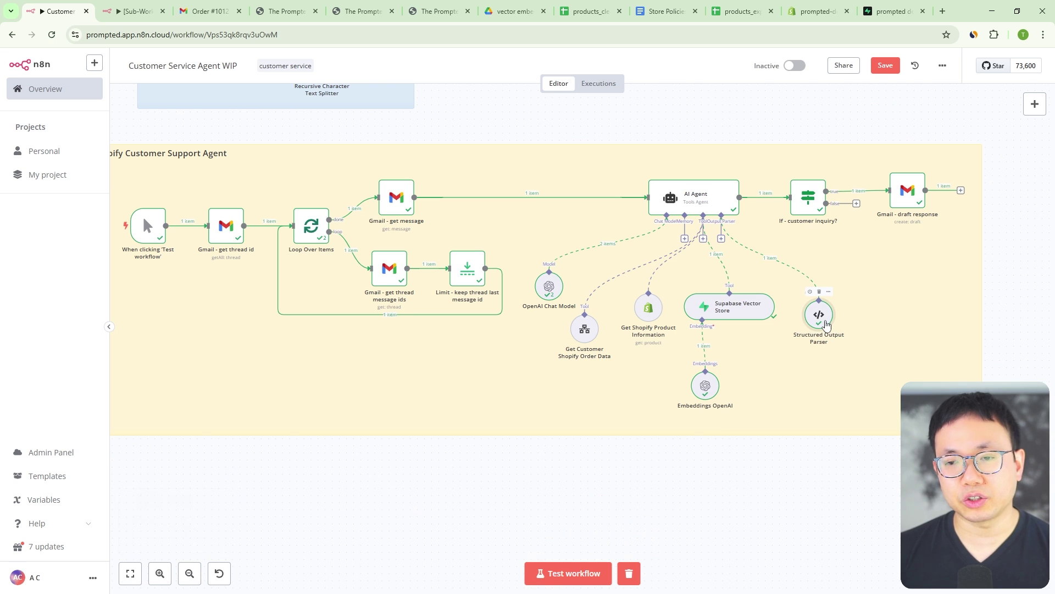
{"action": "double_click", "coordinate": [822, 316]}
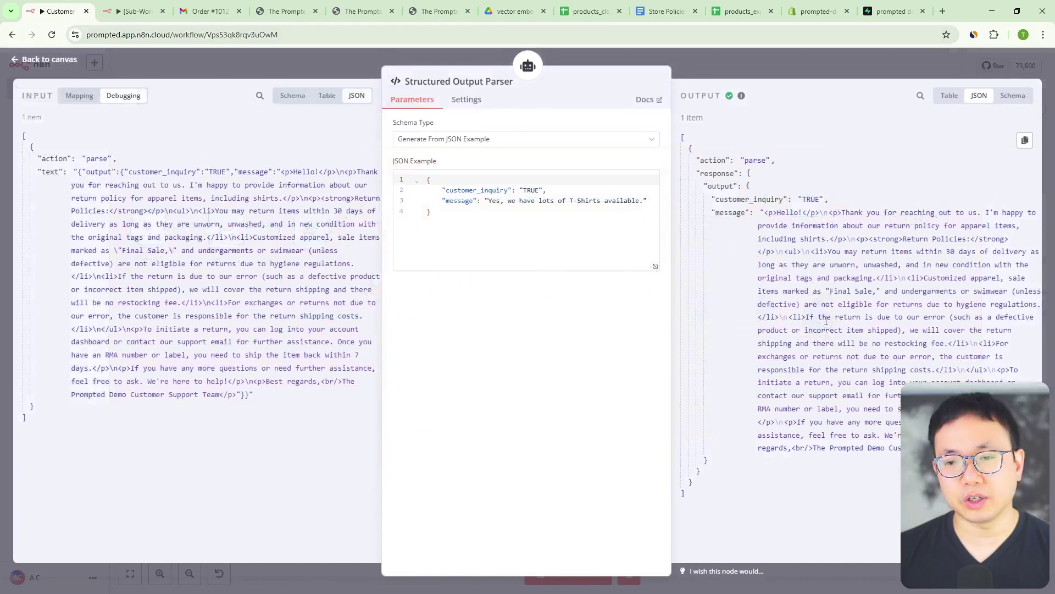
{"action": "double_click", "coordinate": [456, 192]}
{"action": "left_click", "coordinate": [459, 197]}
{"action": "left_click", "coordinate": [460, 192]}
{"action": "left_click", "coordinate": [459, 201]}
{"action": "double_click", "coordinate": [465, 190]}
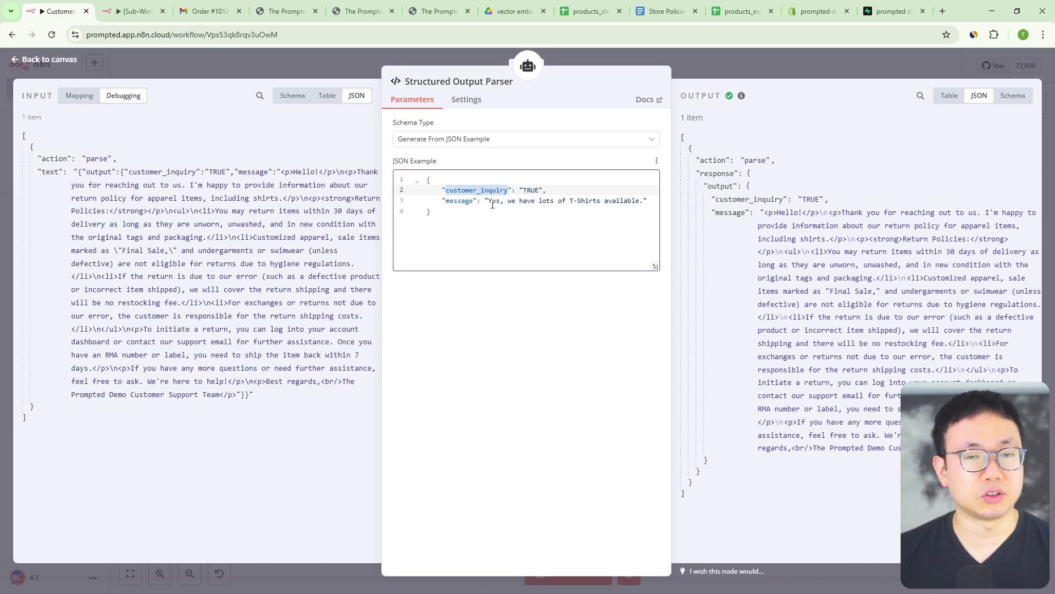
{"action": "left_click_drag", "start_coordinate": [490, 202], "coordinate": [510, 208]}
{"action": "left_click_drag", "start_coordinate": [614, 207], "coordinate": [629, 204]}
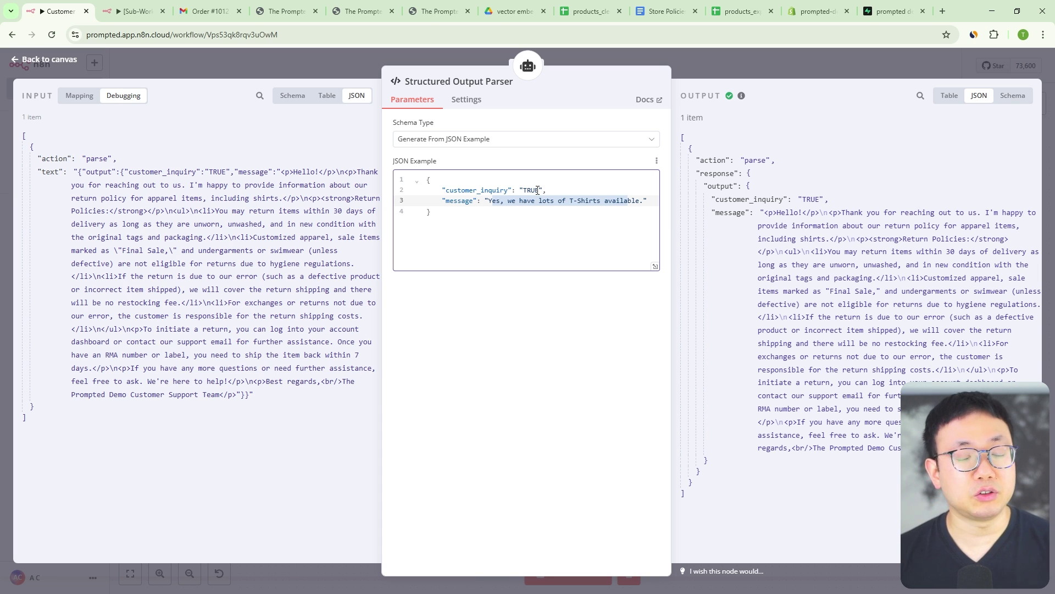
{"action": "left_click", "coordinate": [731, 65]}
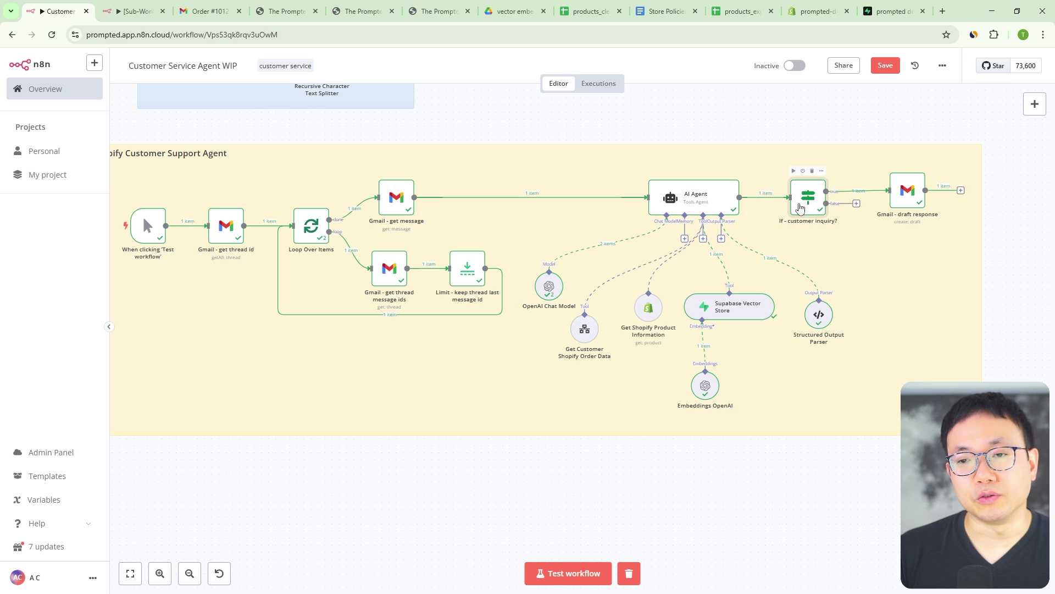
Step: Review the condition of the "If - customer inquiry?" node and the parameters of the "Gmail - draft response" node
{"action": "double_click", "coordinate": [804, 205]}
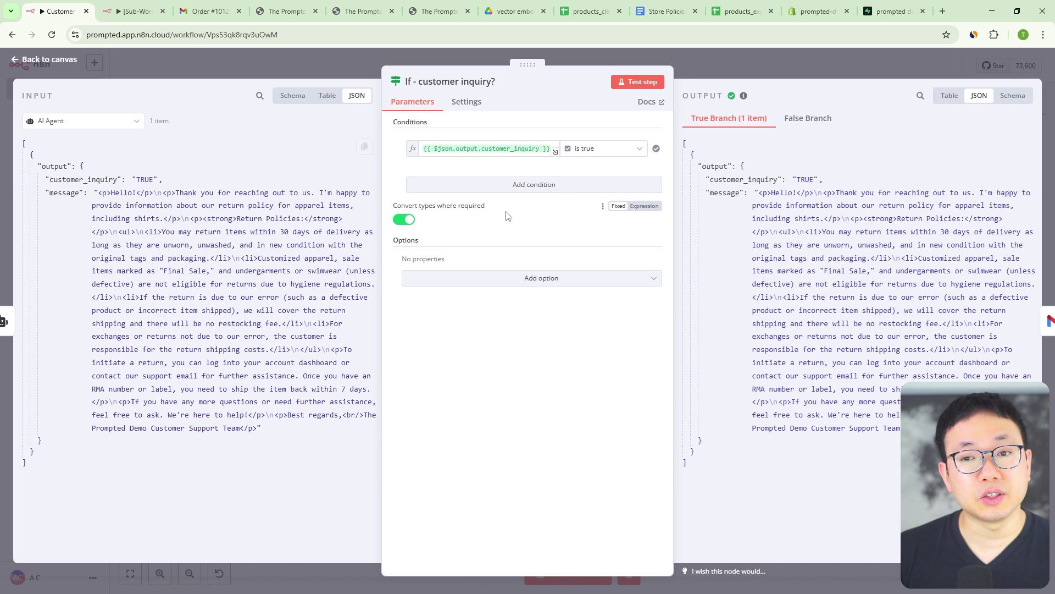
{"action": "key", "text": "Escape"}
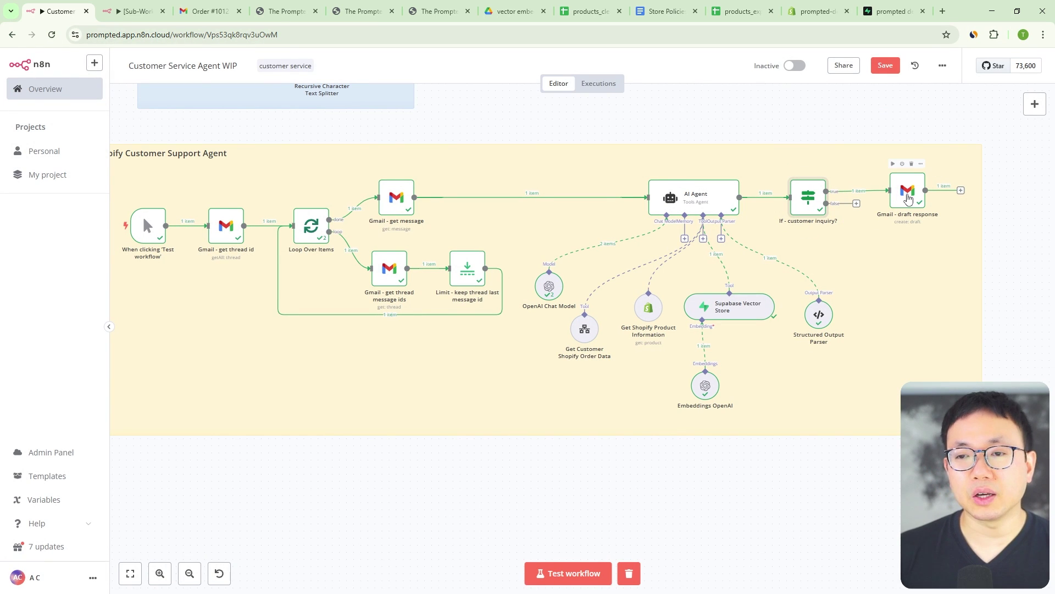
{"action": "double_click", "coordinate": [908, 197]}
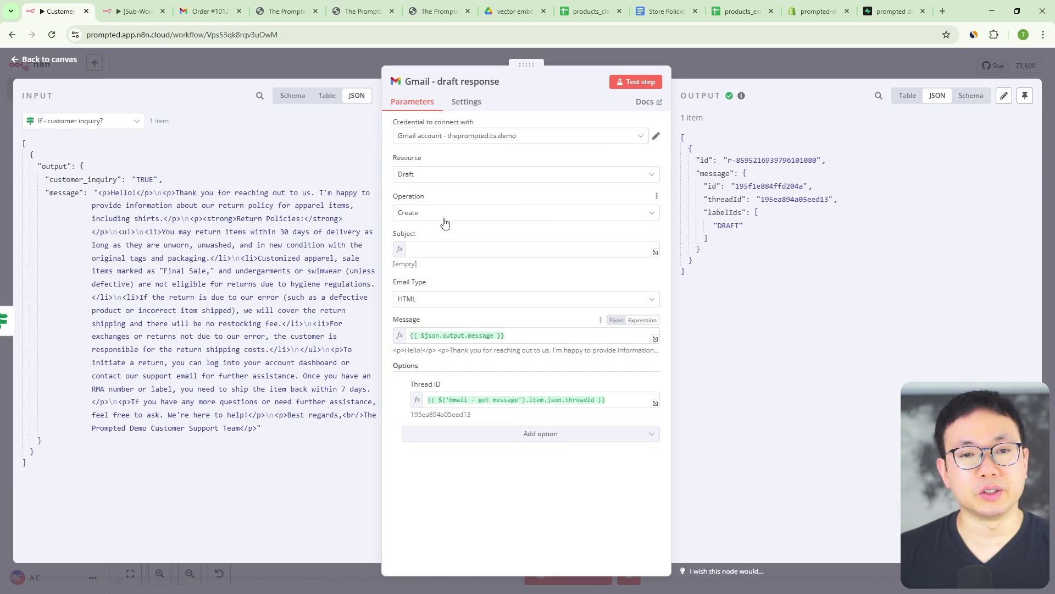
{"action": "left_click", "coordinate": [733, 60]}
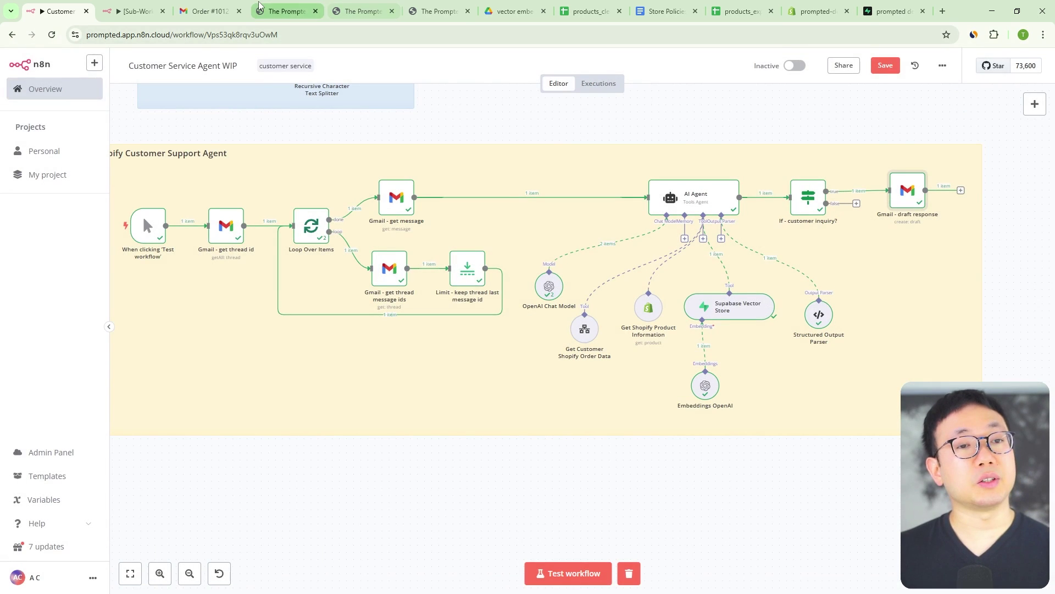
Step: Switch to Gmail and read the drafted replies in the T-shirts thread and the delayed-order thread
{"action": "left_click", "coordinate": [221, 7]}
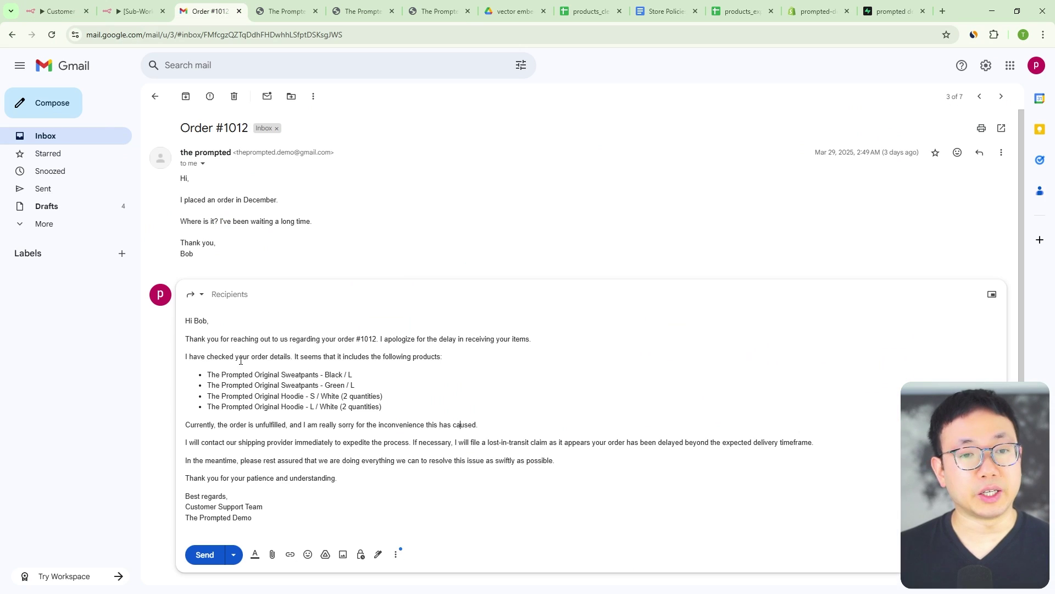
{"action": "left_click", "coordinate": [152, 99]}
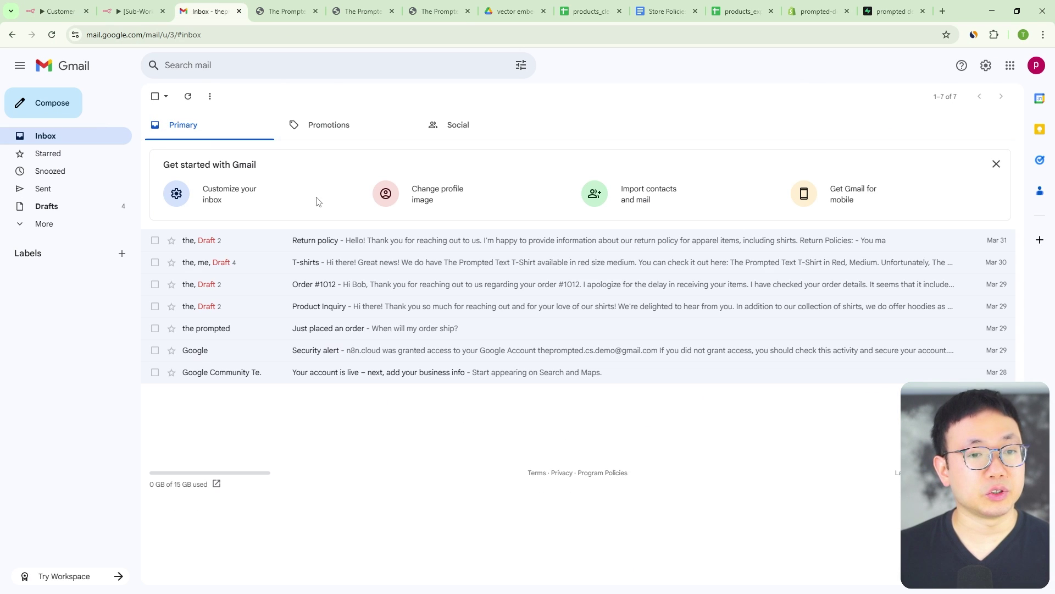
{"action": "left_click", "coordinate": [380, 269]}
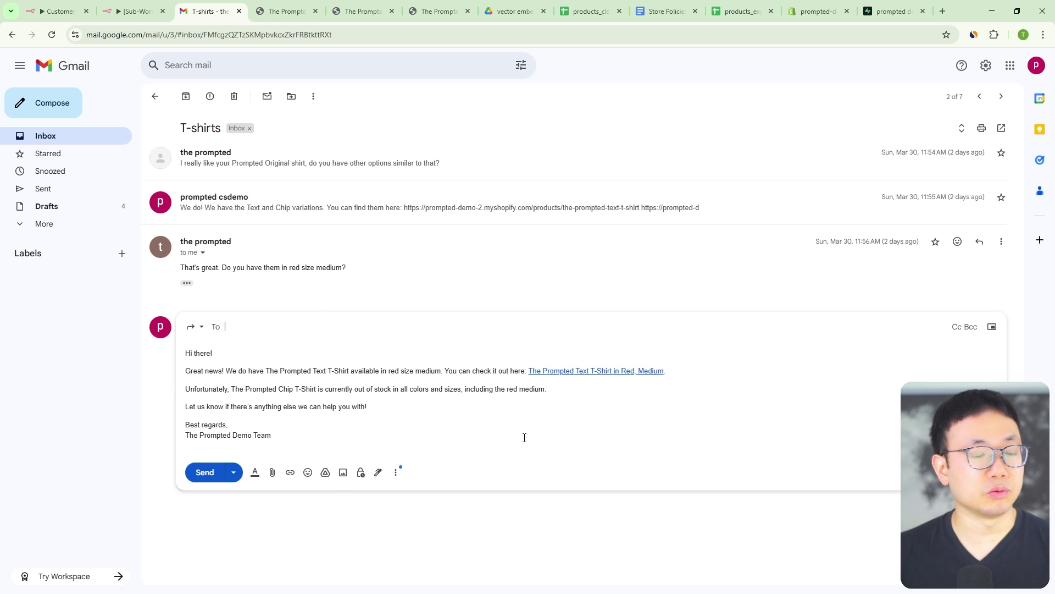
{"action": "left_click", "coordinate": [314, 392]}
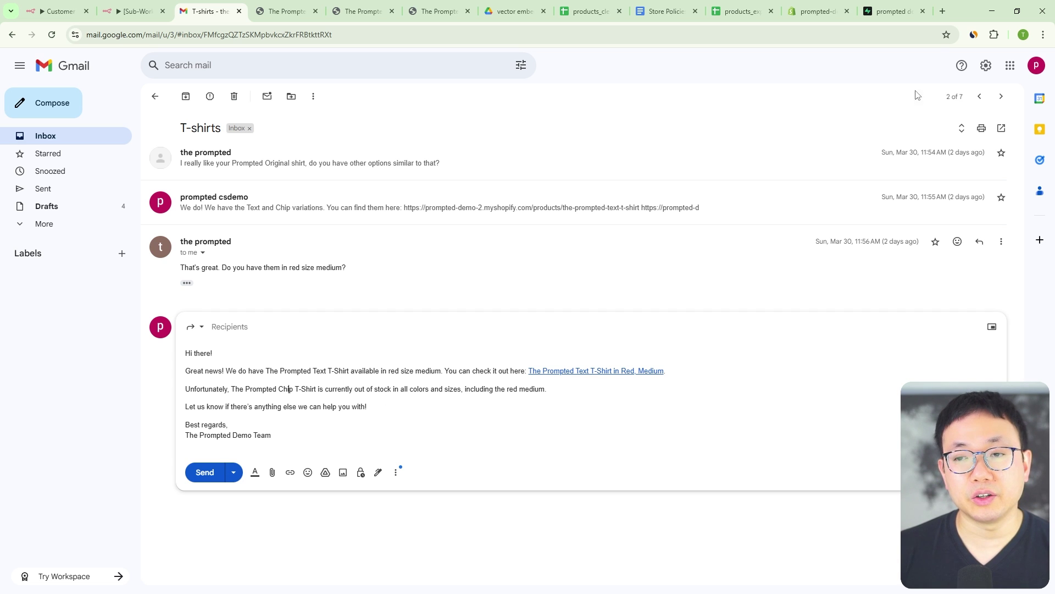
{"action": "left_click", "coordinate": [1001, 96]}
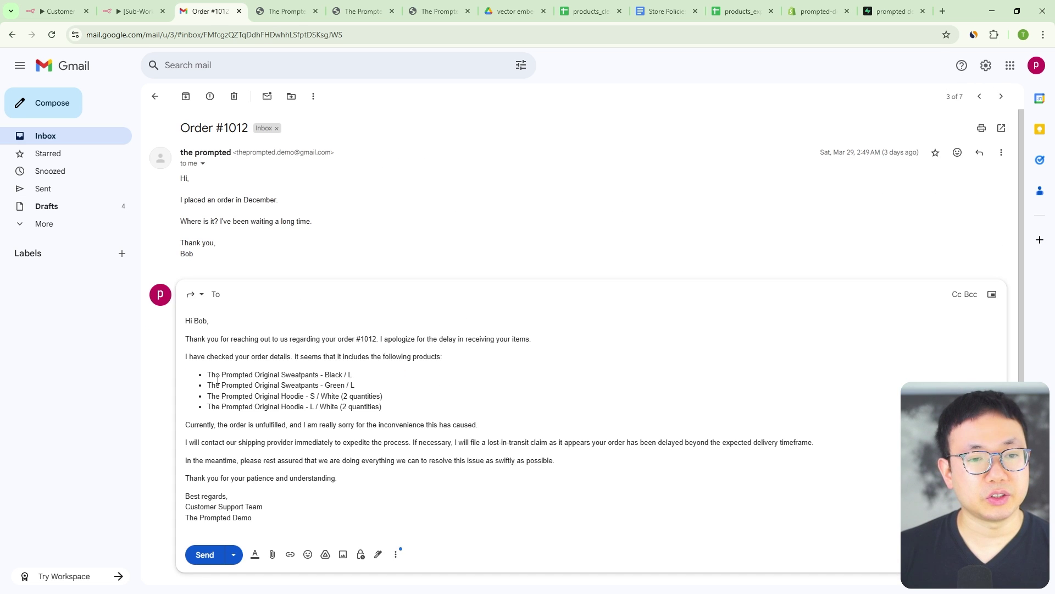
{"action": "scroll", "coordinate": [301, 353], "scroll_direction": "down", "scroll_amount": 1}
{"action": "left_click", "coordinate": [304, 312]}
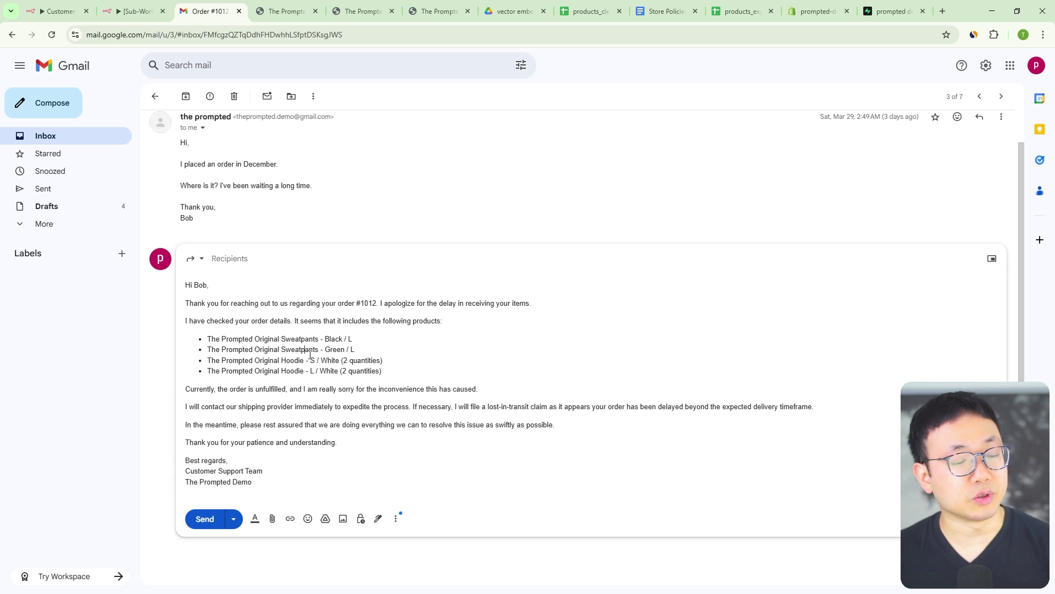
Step: Read the Product Inquiry draft reply and the "Just placed an order" email, and return to the inbox
{"action": "left_click", "coordinate": [1001, 96]}
{"action": "left_click", "coordinate": [349, 340]}
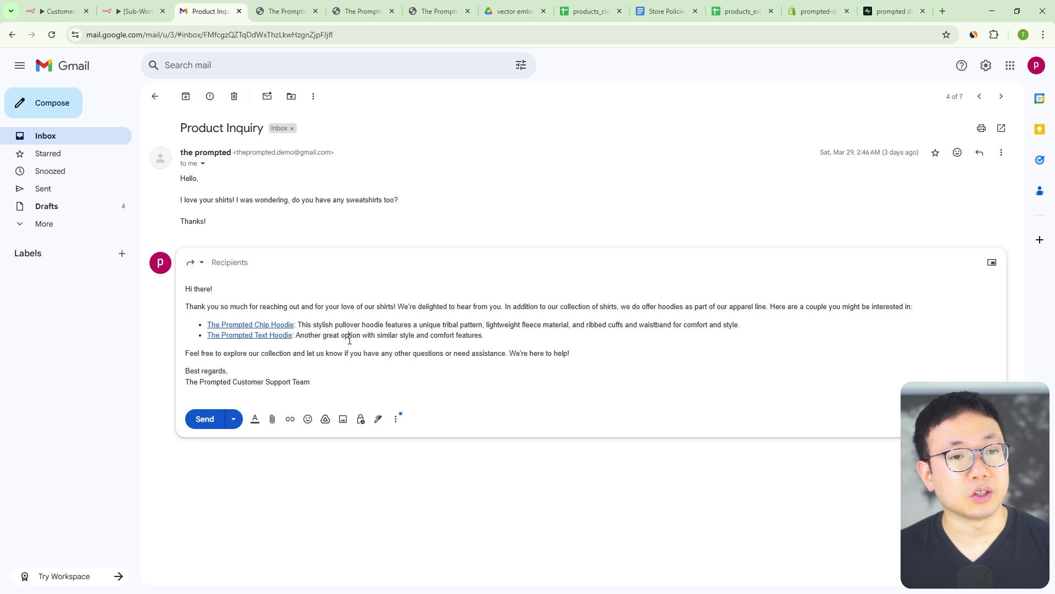
{"action": "left_click", "coordinate": [1001, 96]}
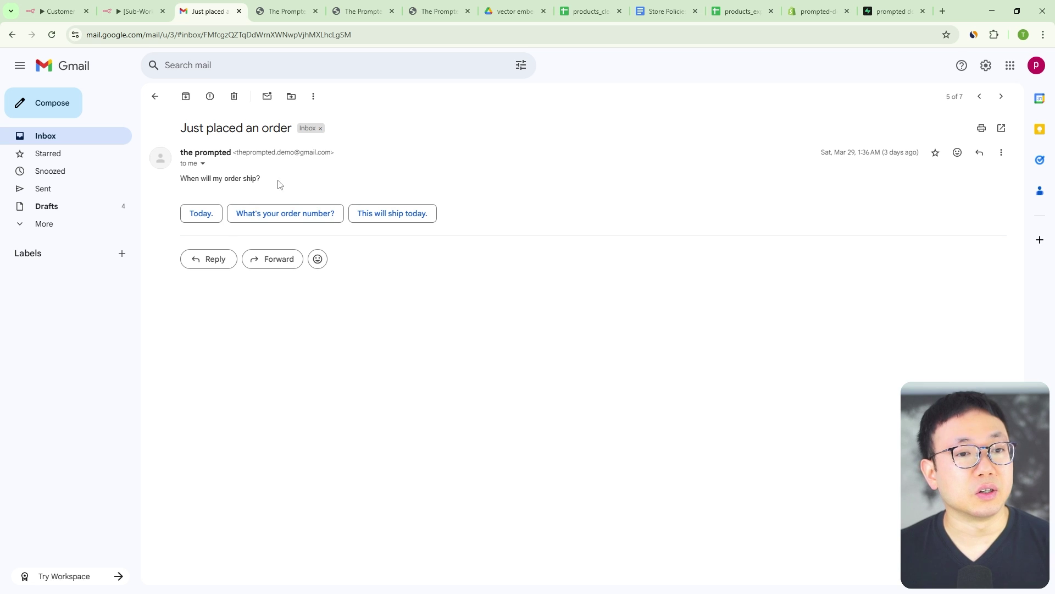
{"action": "left_click_drag", "start_coordinate": [228, 179], "coordinate": [235, 127]}
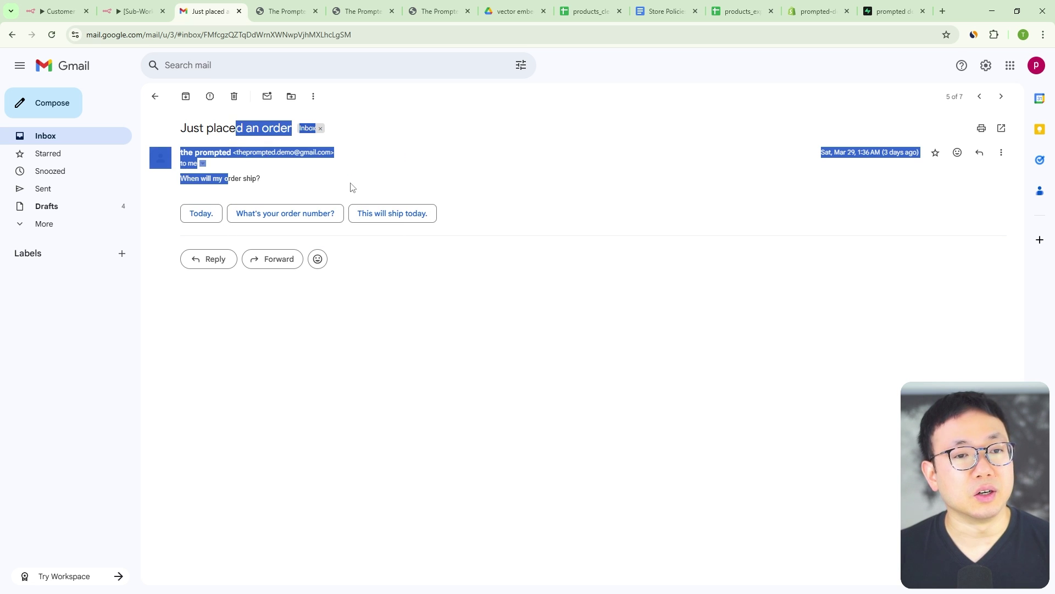
{"action": "left_click", "coordinate": [354, 187]}
{"action": "left_click", "coordinate": [48, 138]}
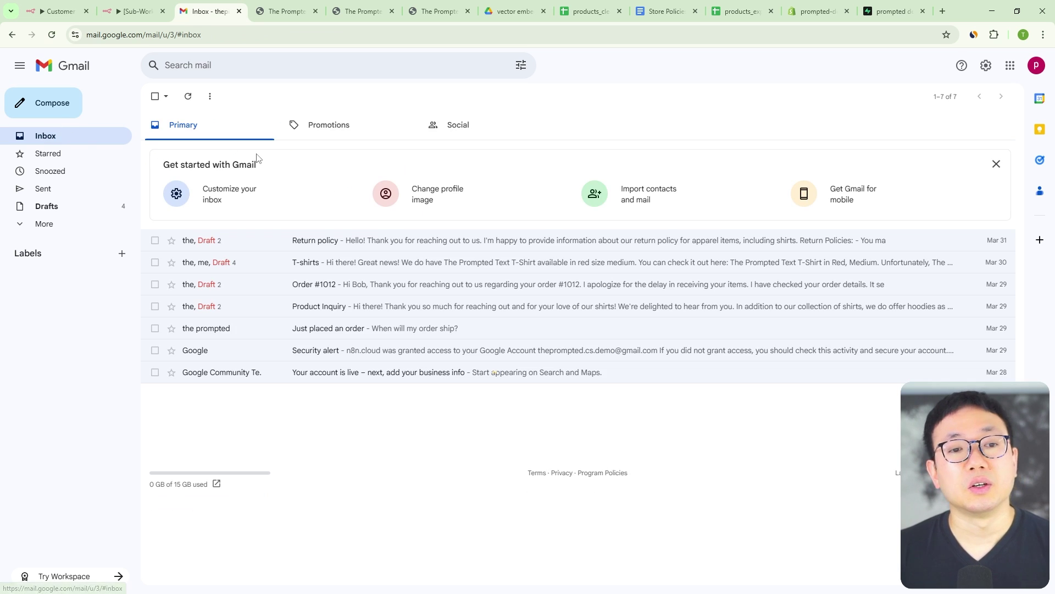
Step: Look over the AI Agent in n8n's Get Customer Shopify Order Data sub-workflow, and open the Store Policies DEMO document
{"action": "left_click", "coordinate": [136, 12]}
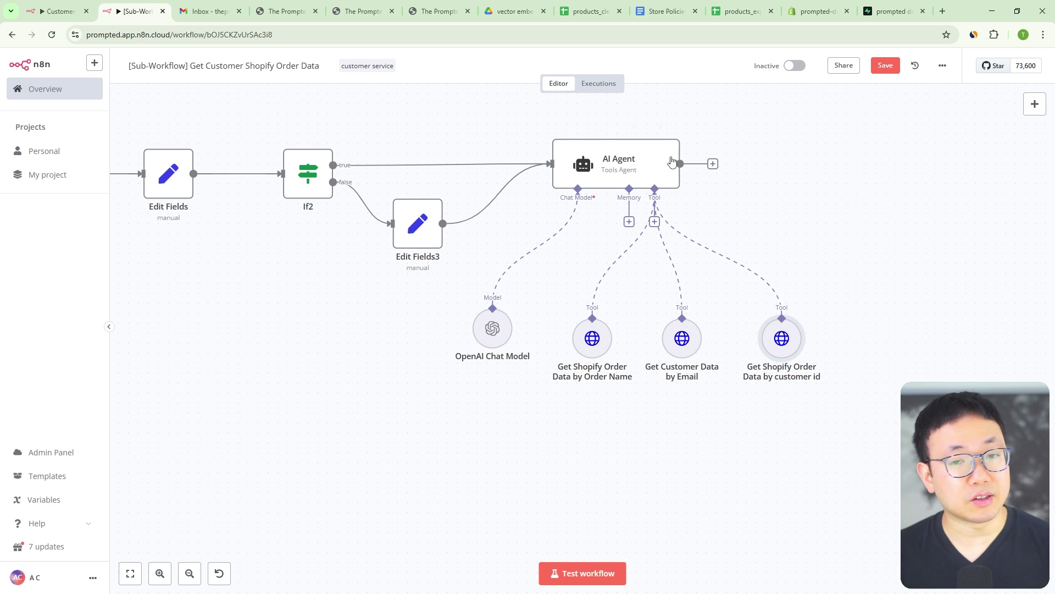
{"action": "mouse_move", "coordinate": [623, 163]}
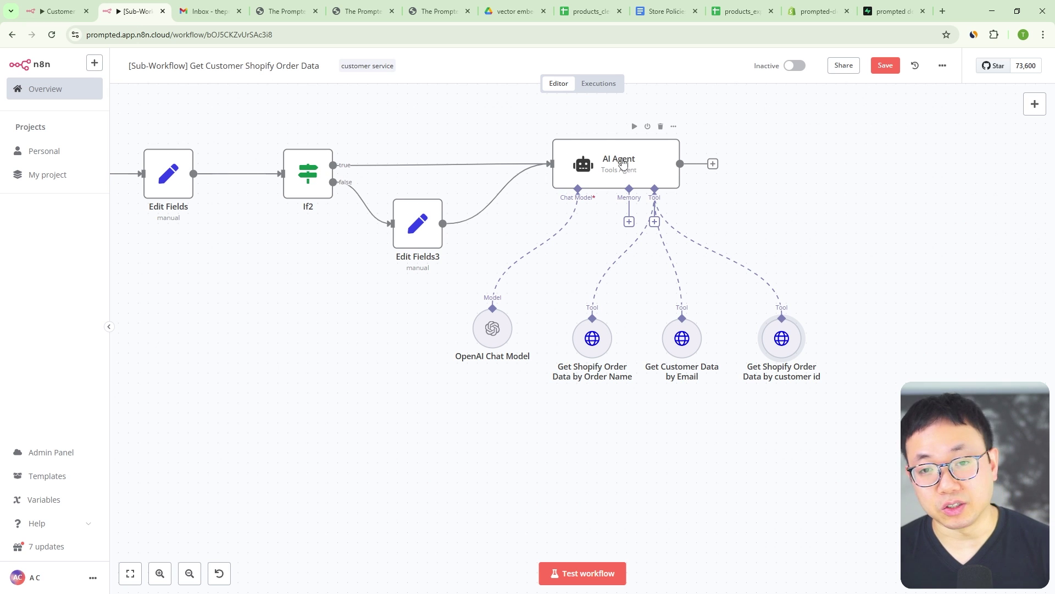
{"action": "left_click", "coordinate": [665, 15]}
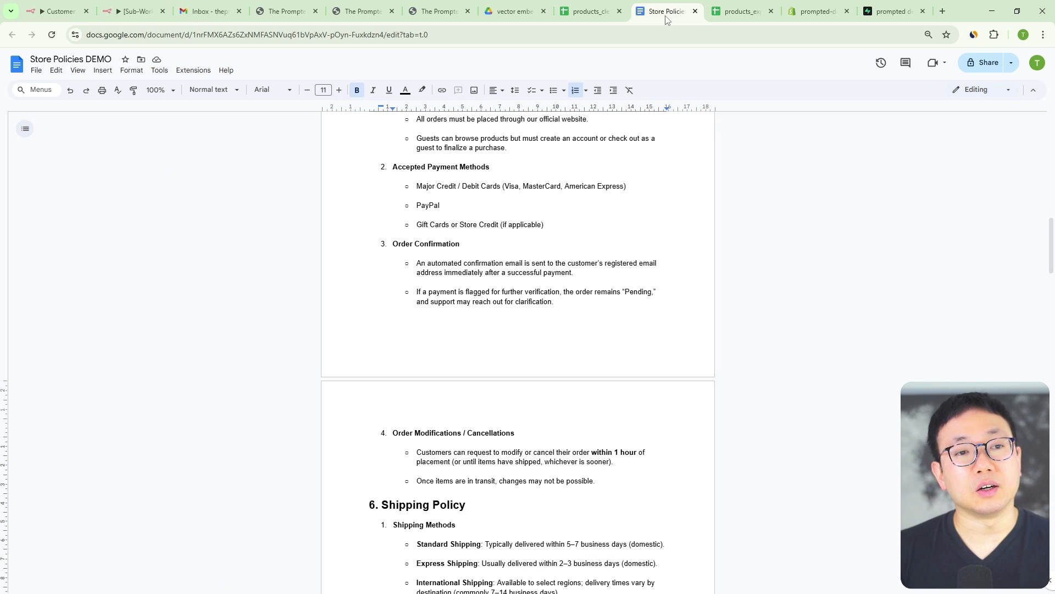